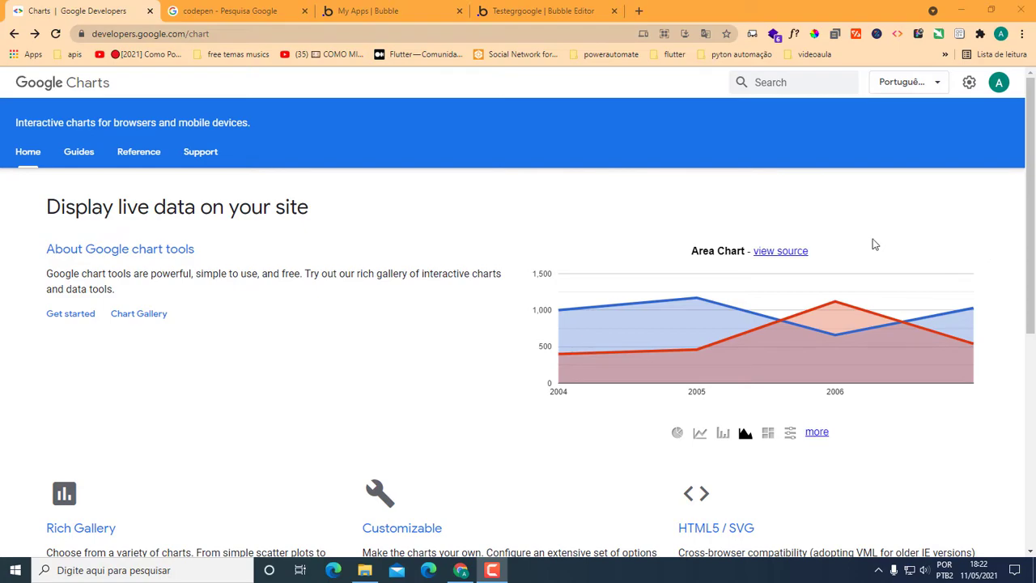
Examine the Google Charts home page, including its web address, rotating sample charts, feature sections and related links.
click(229, 35)
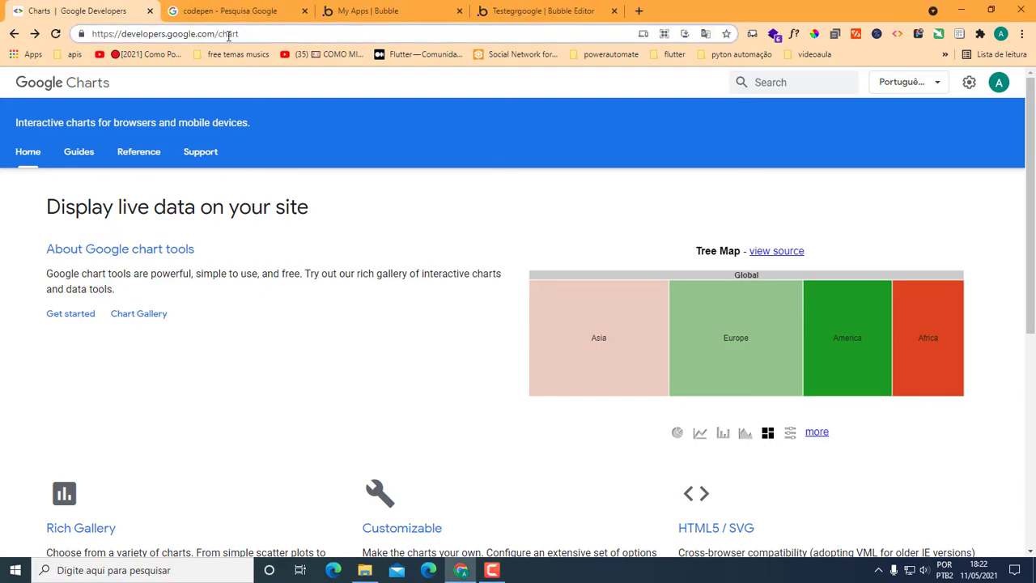
drag(284, 34, 86, 40)
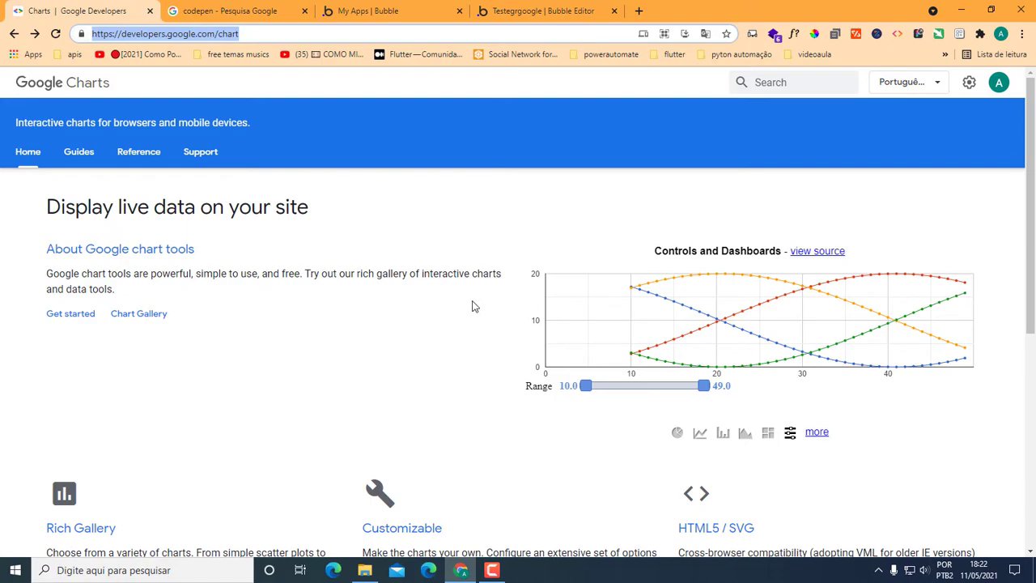
scroll(474, 306, down, 3)
scroll(473, 306, up, 3)
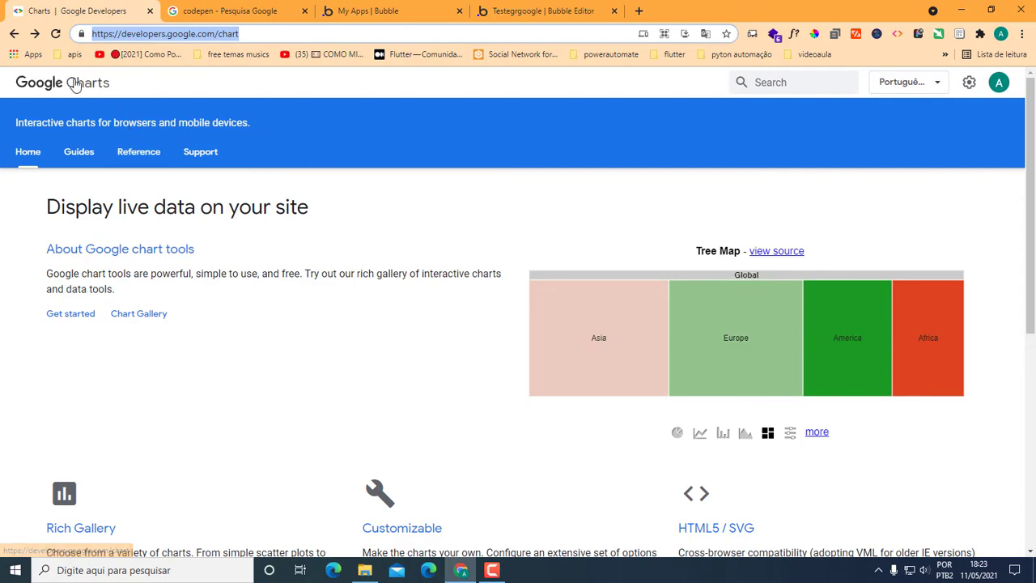
scroll(670, 227, down, 3)
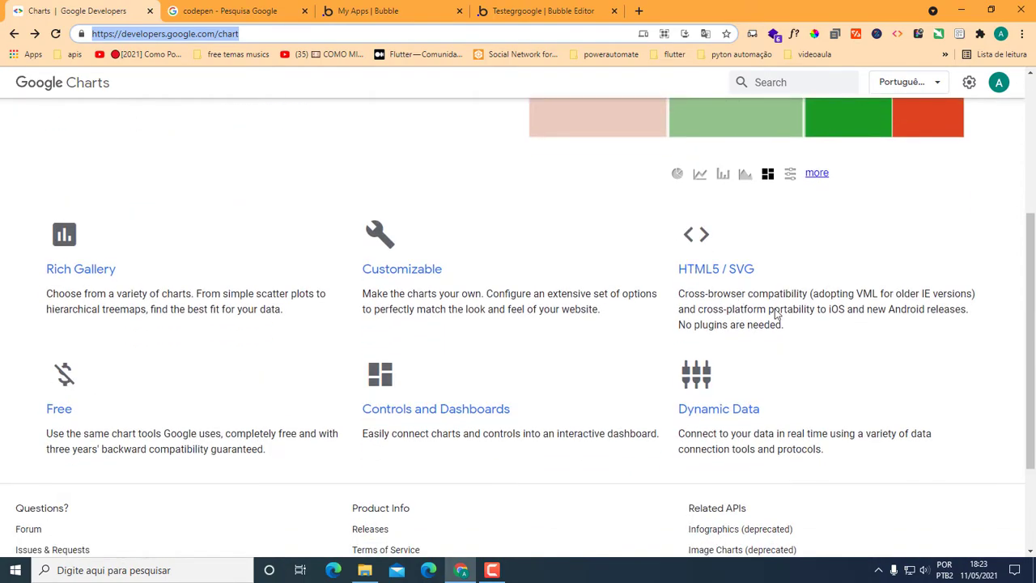
scroll(316, 280, up, 2)
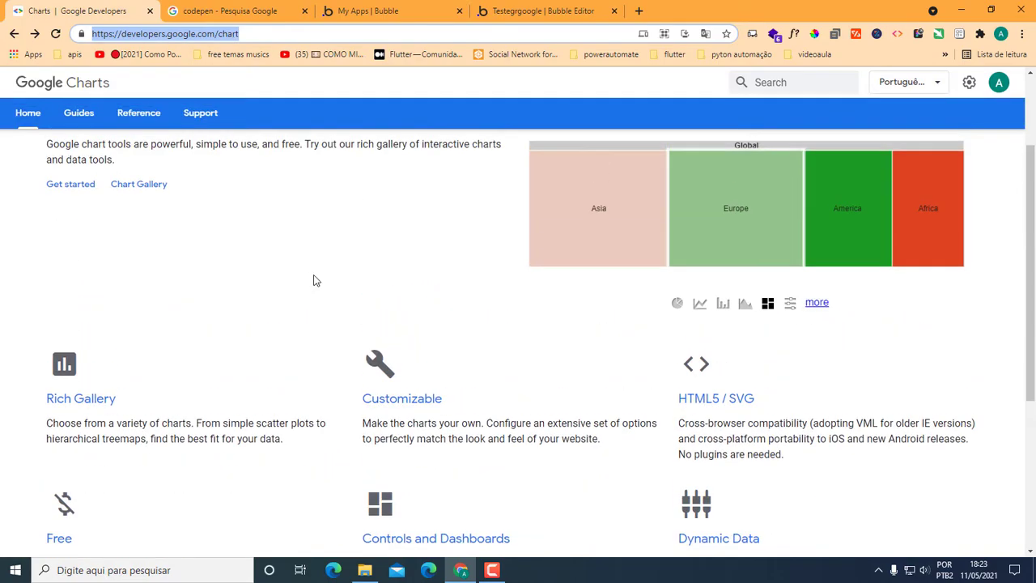
scroll(316, 280, up, 2)
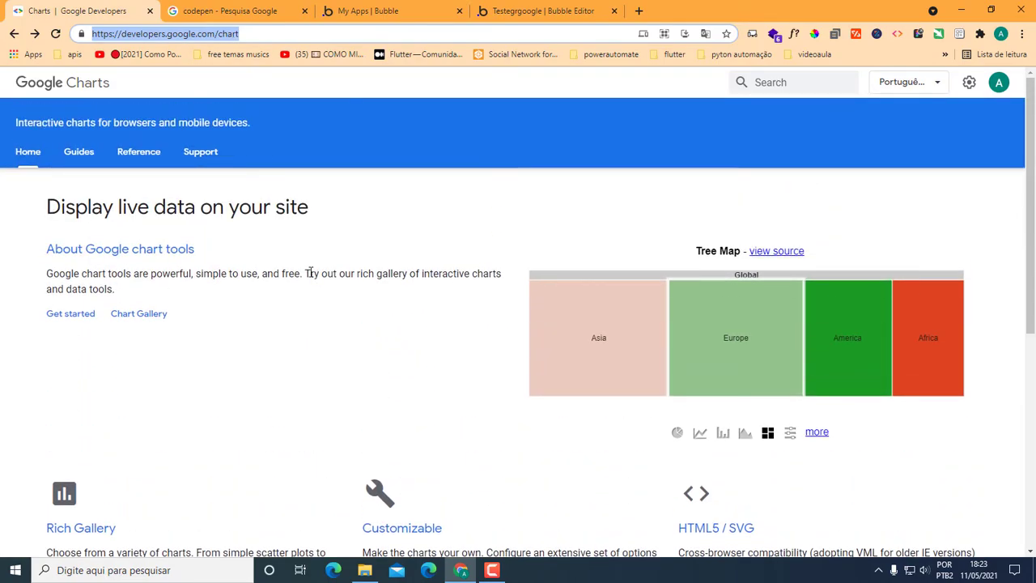
scroll(380, 333, down, 3)
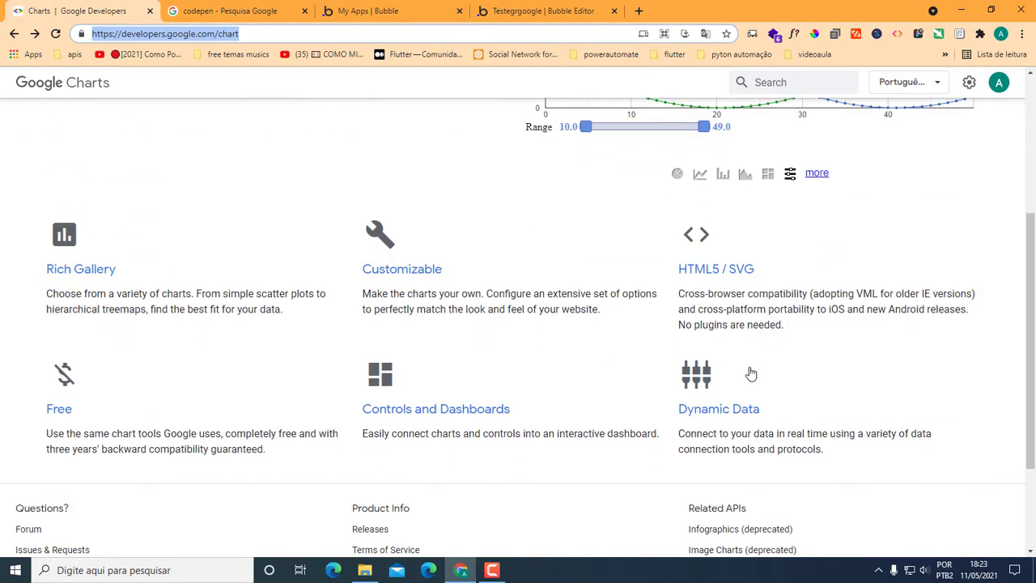
scroll(750, 372, up, 4)
scroll(750, 371, down, 4)
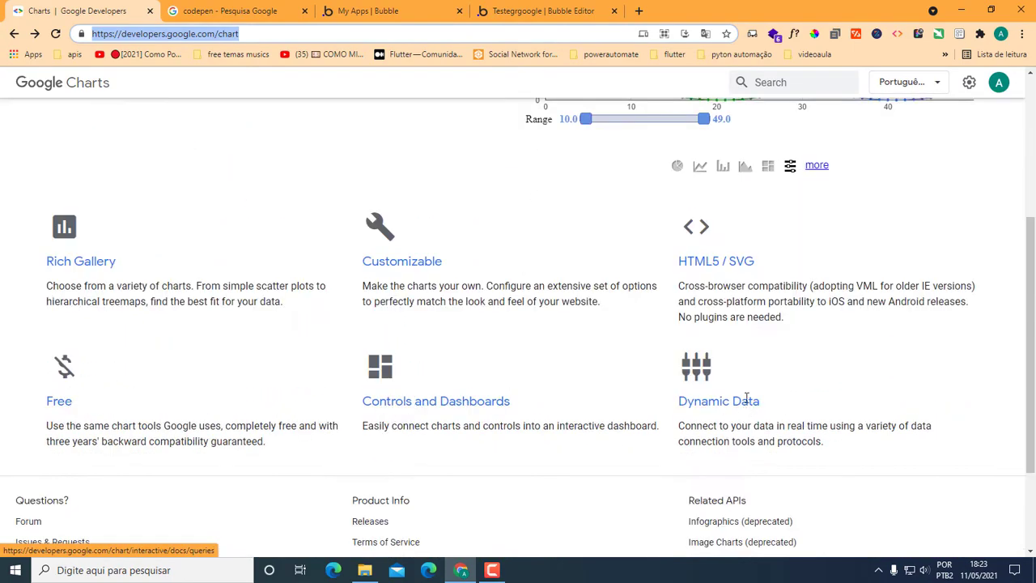
scroll(749, 381, down, 2)
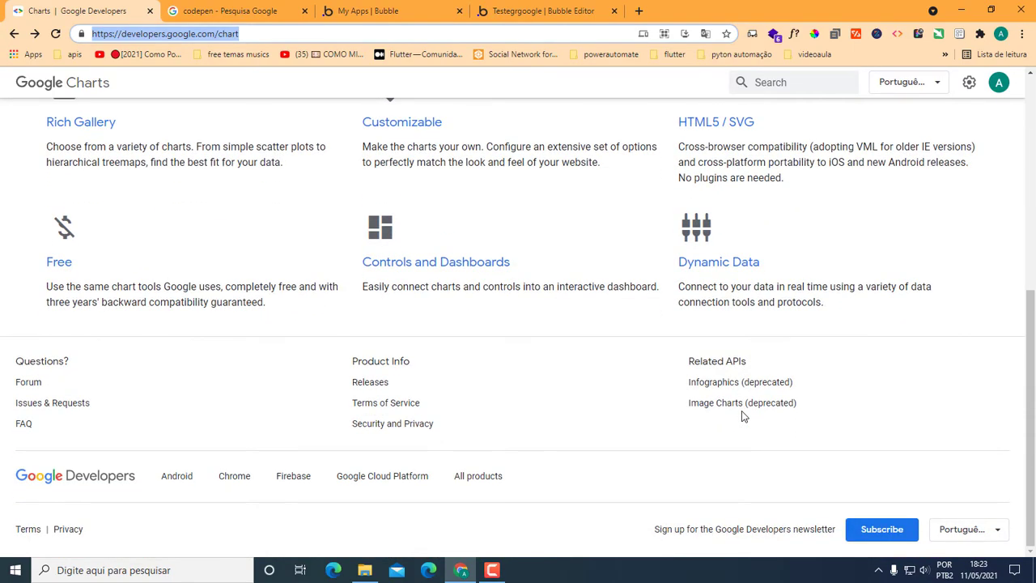
scroll(270, 316, up, 2)
scroll(269, 315, up, 2)
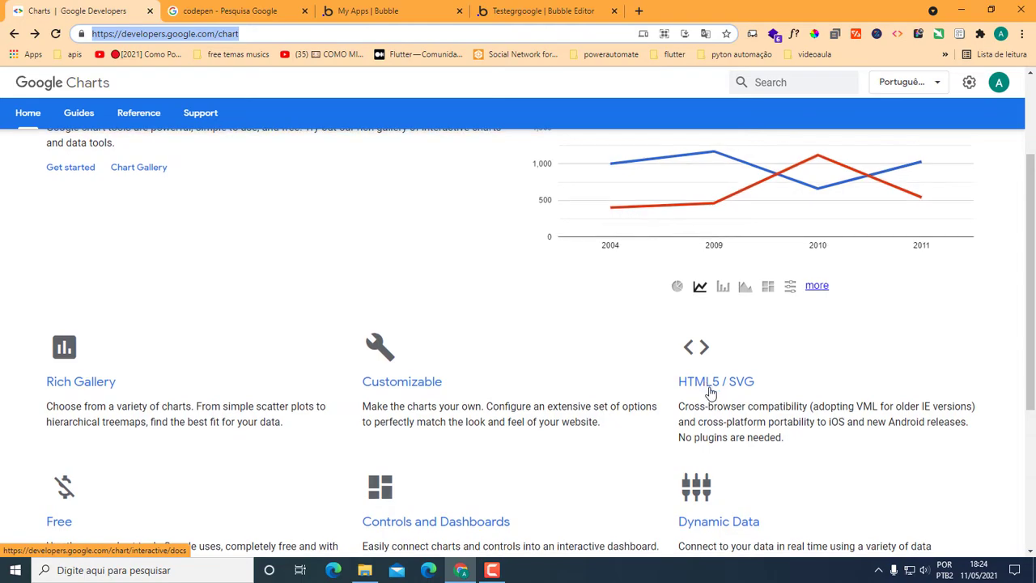
scroll(485, 348, up, 2)
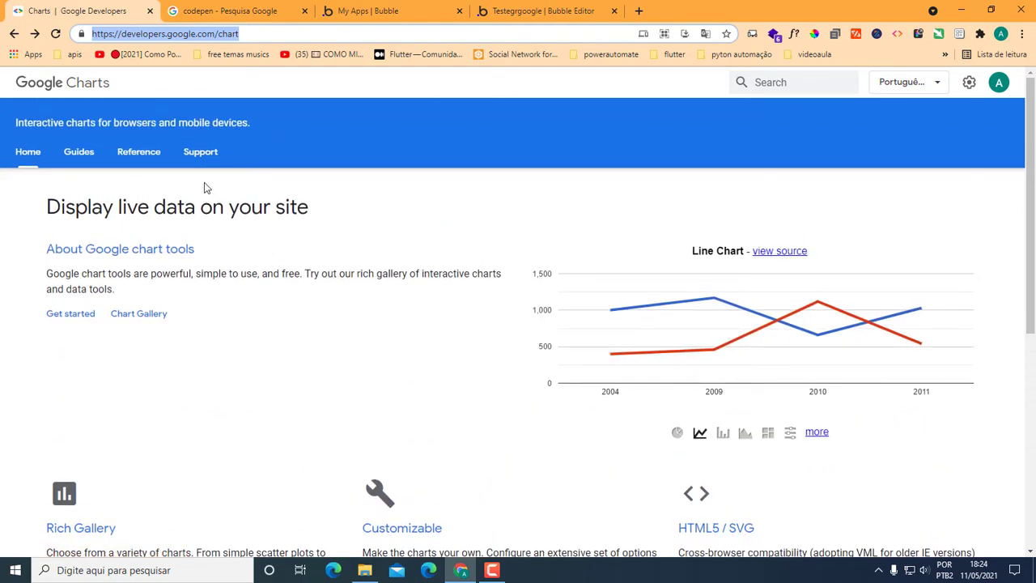
scroll(812, 282, down, 1)
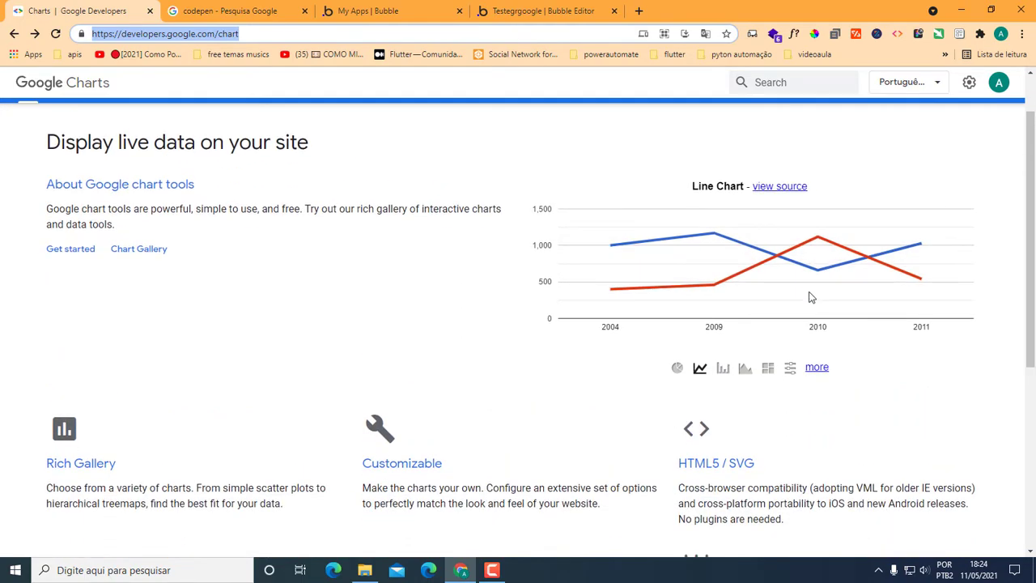
scroll(812, 283, up, 1)
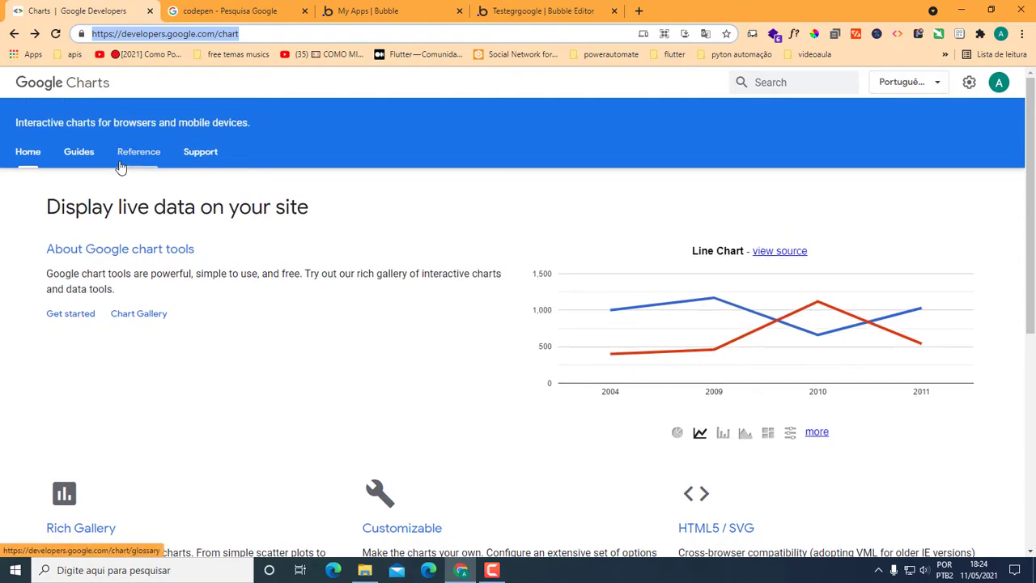
Open the Chart Gallery and look through the list of guide topics, from chart types to chart data.
click(140, 315)
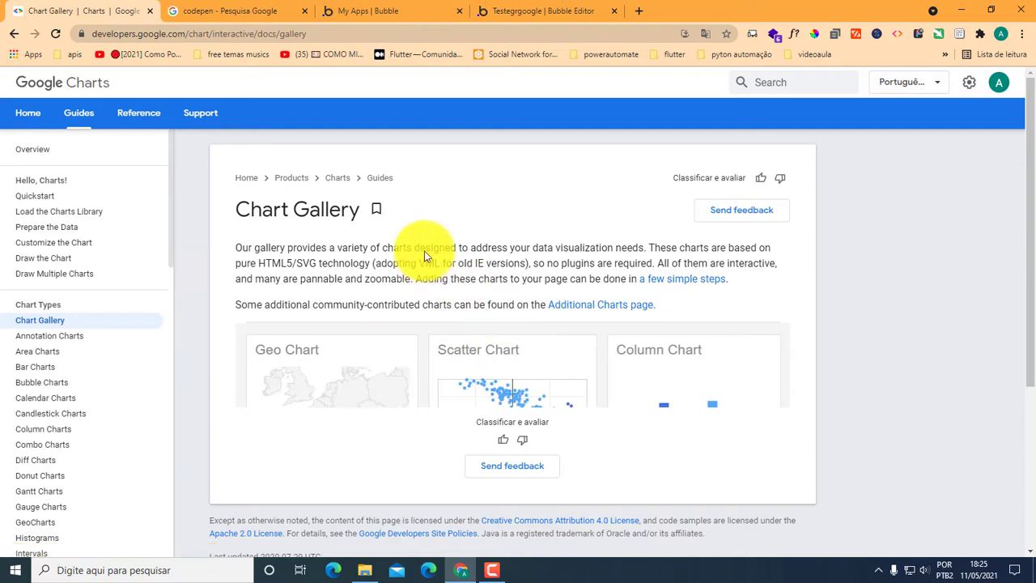
scroll(518, 173, down, 2)
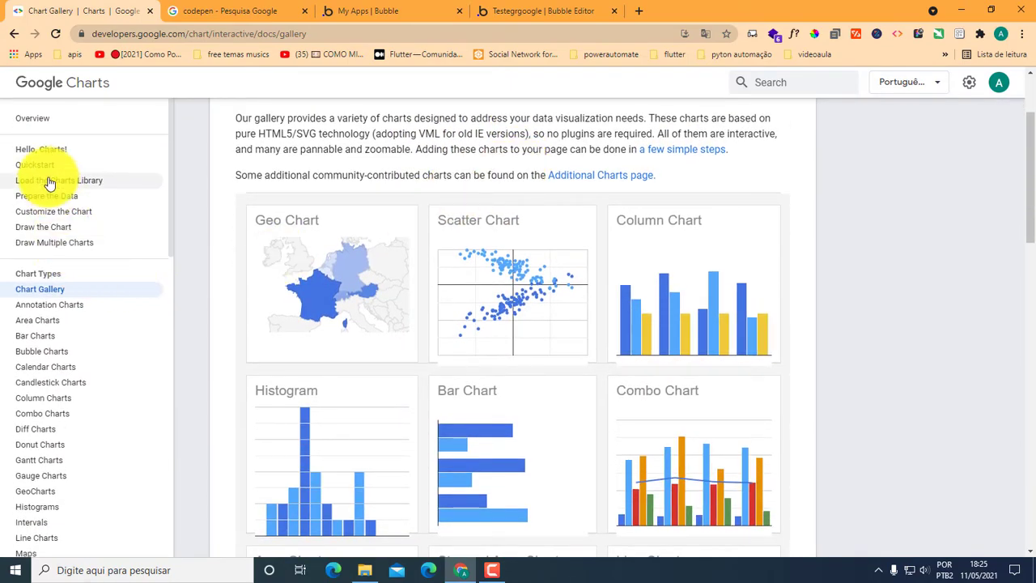
scroll(62, 301, down, 6)
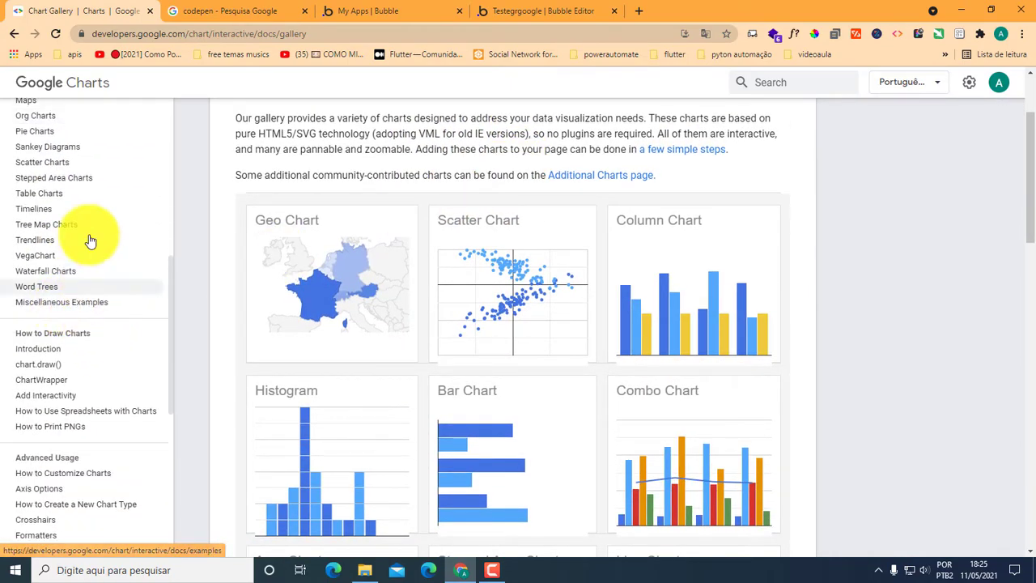
scroll(121, 349, down, 3)
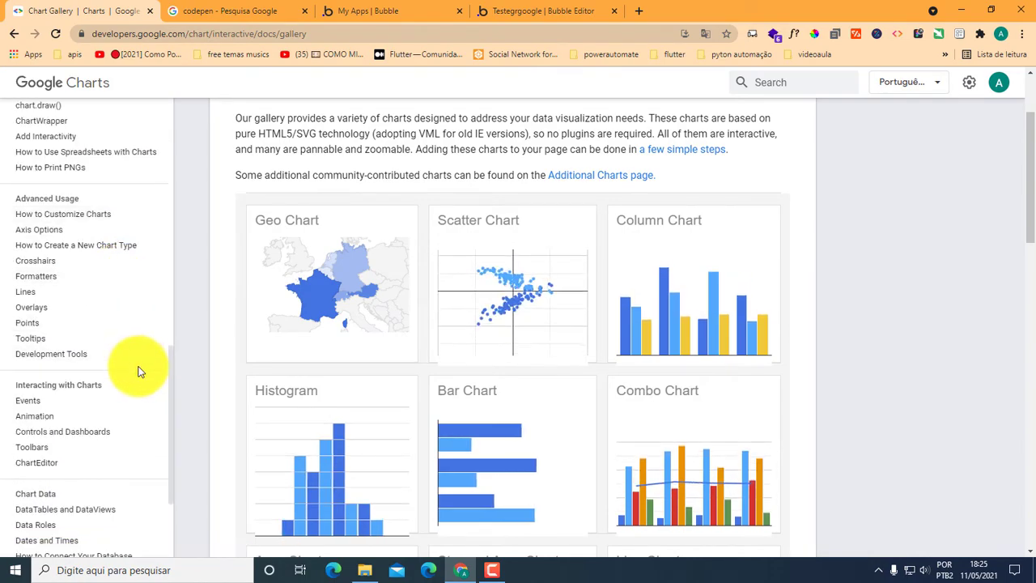
scroll(139, 370, down, 1)
scroll(139, 370, down, 1)
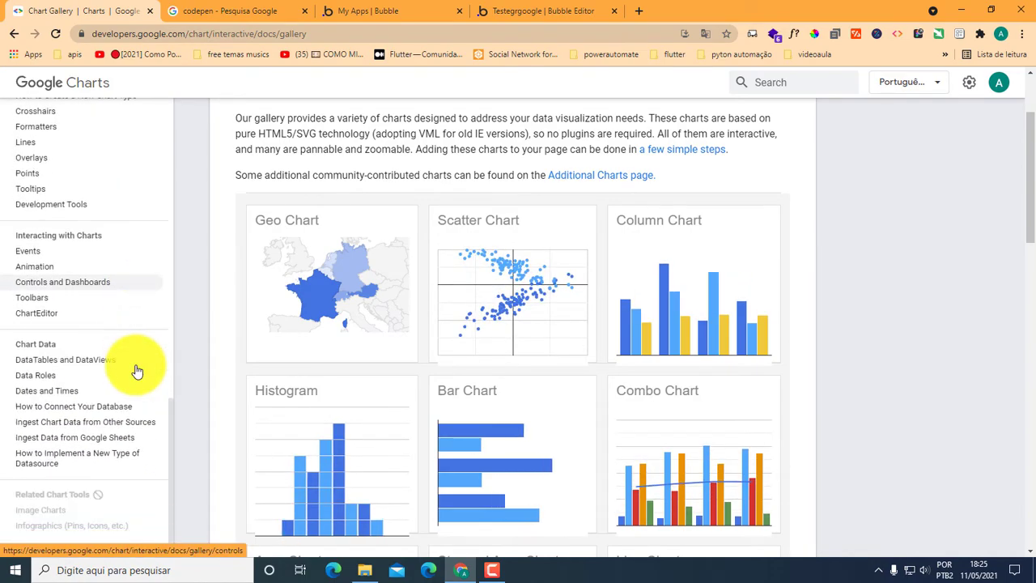
scroll(126, 359, up, 2)
scroll(125, 358, up, 10)
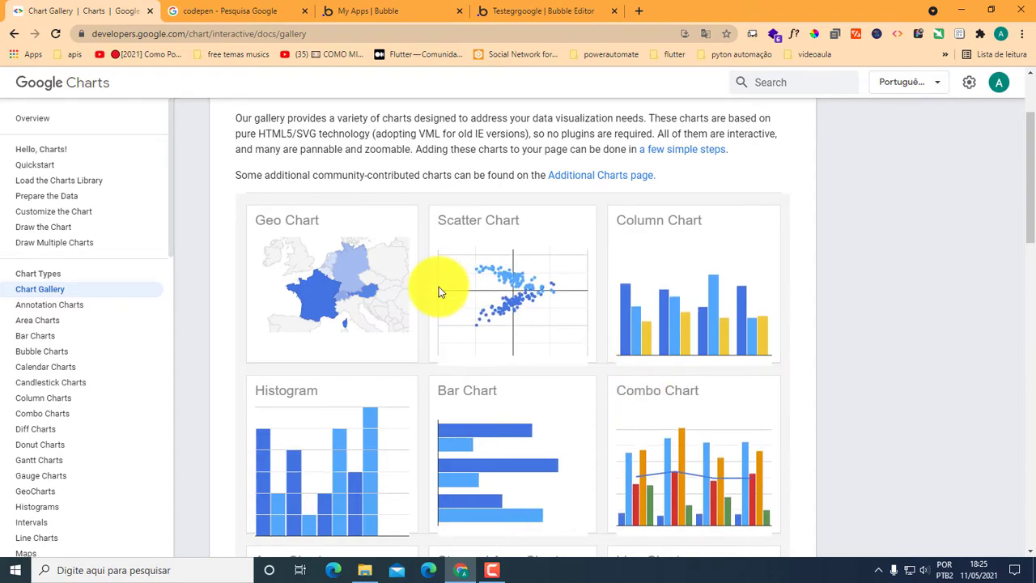
Browse the chart types shown in the gallery and open the Pie Chart documentation.
scroll(428, 293, down, 2)
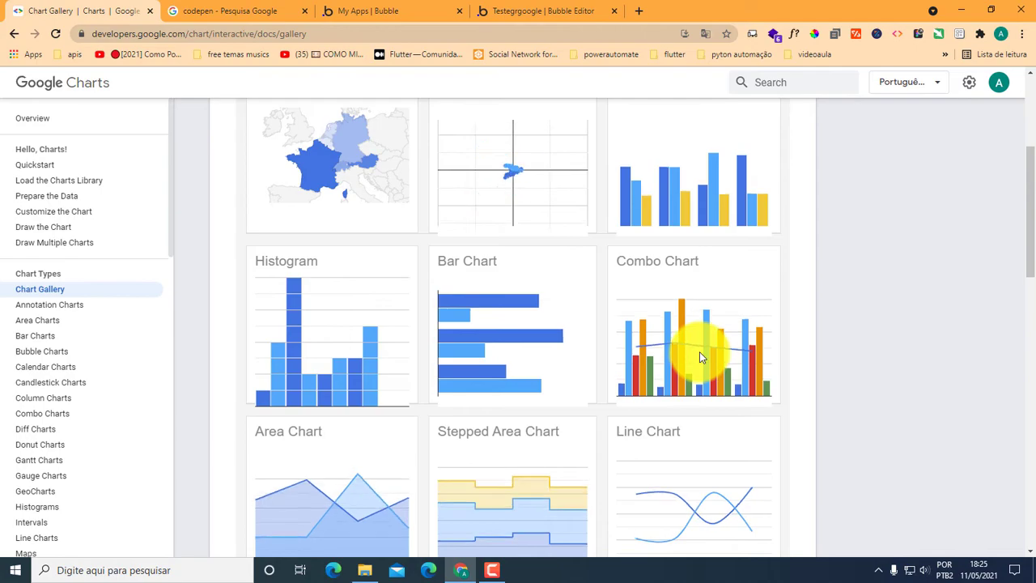
scroll(688, 360, down, 2)
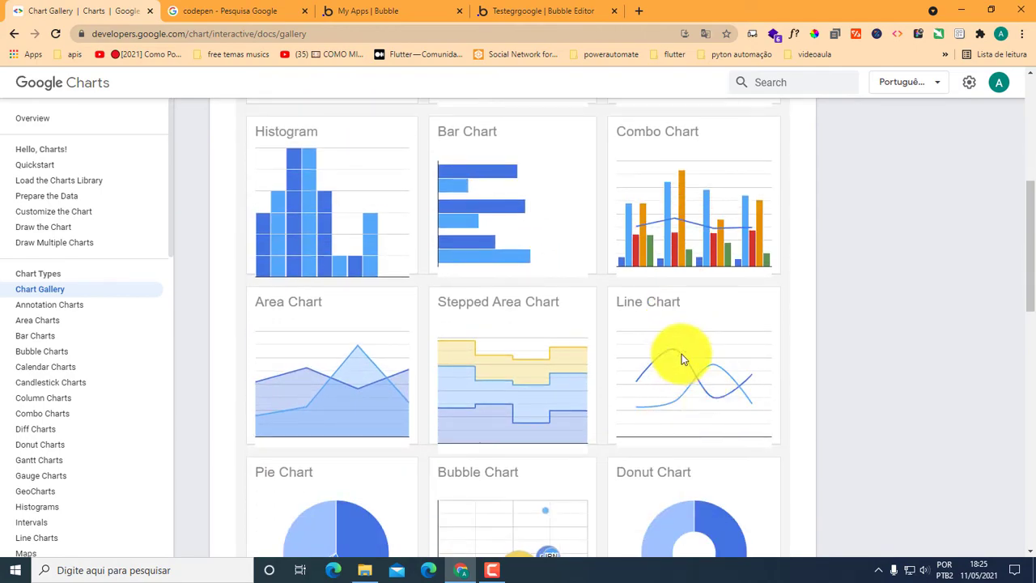
scroll(725, 354, down, 3)
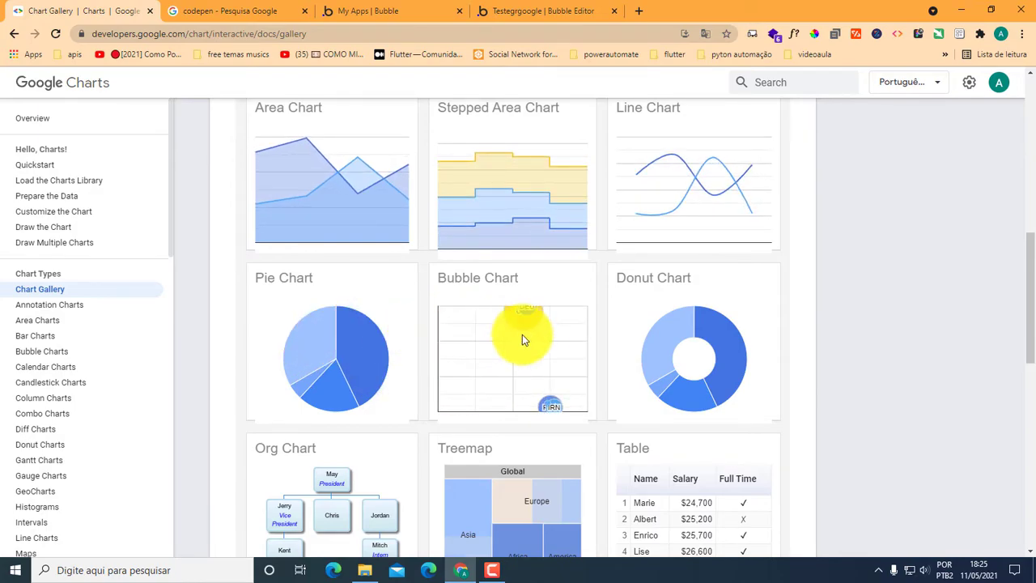
scroll(474, 486, up, 7)
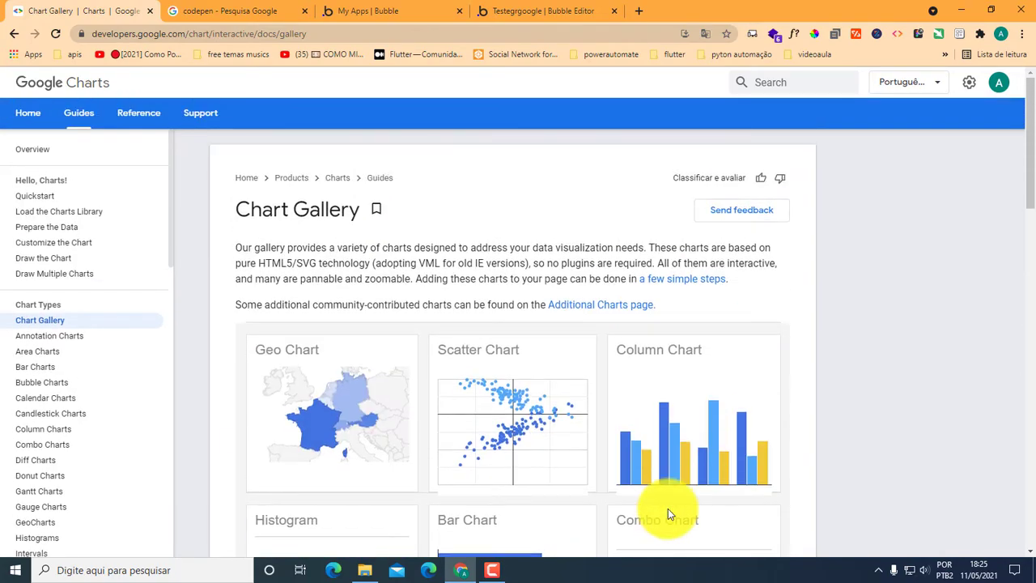
scroll(608, 444, down, 2)
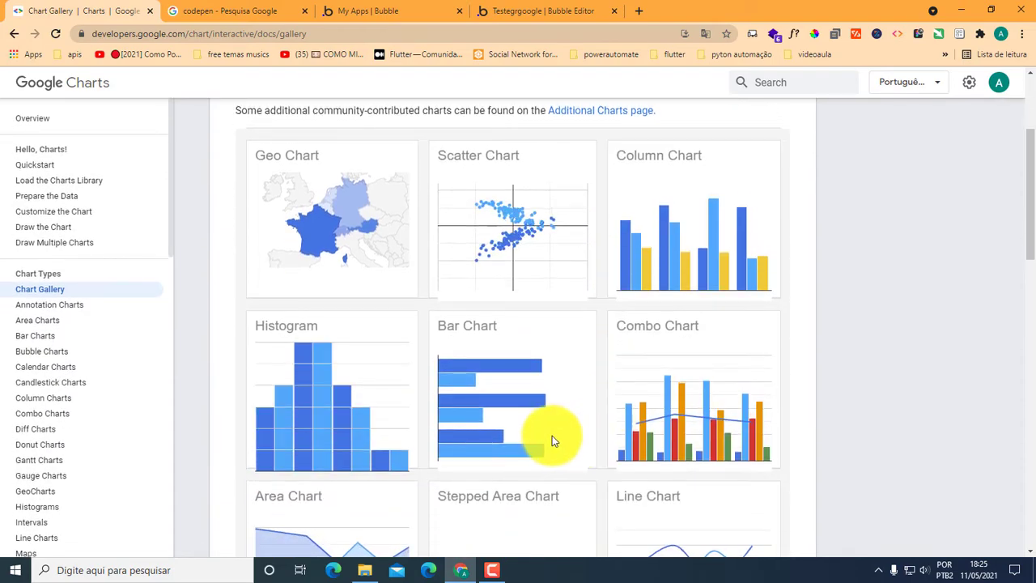
scroll(551, 438, down, 3)
scroll(541, 432, down, 2)
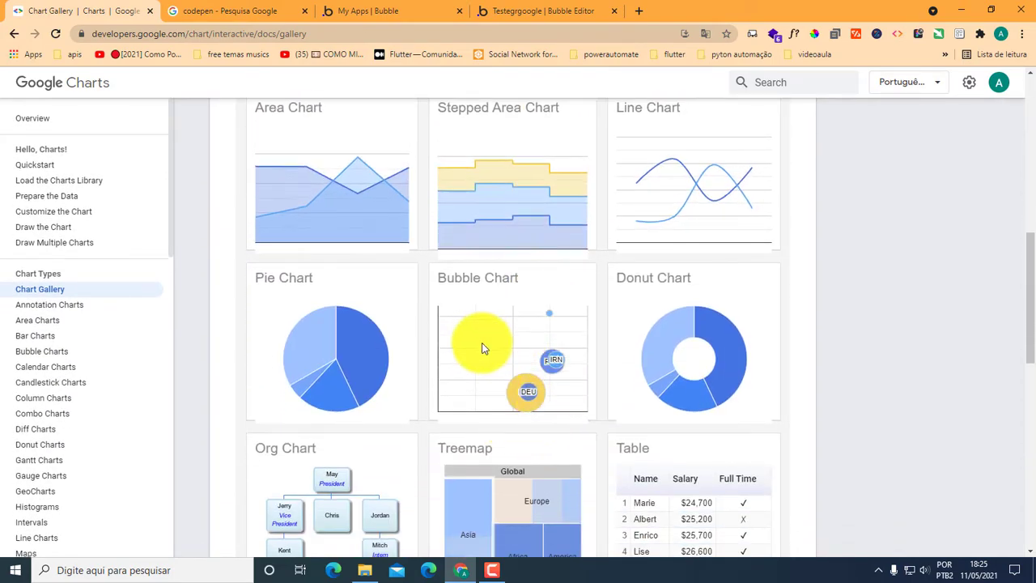
scroll(482, 348, down, 1)
mouse_move(340, 285)
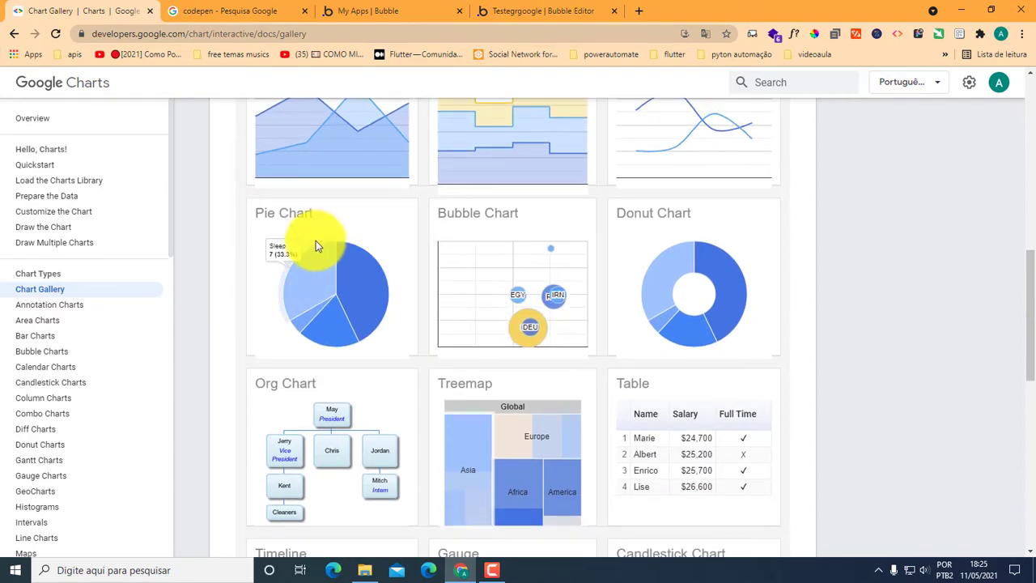
click(283, 214)
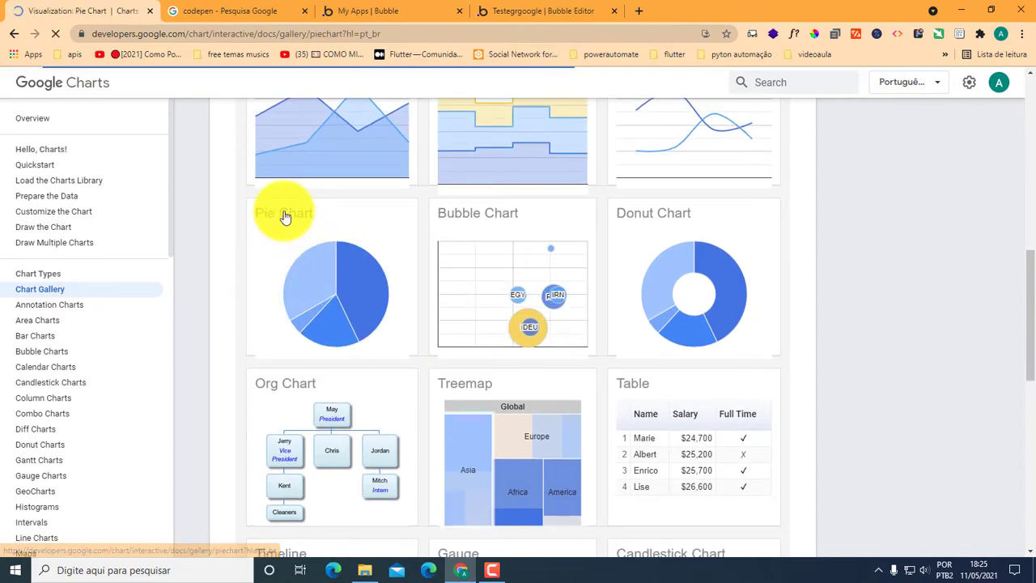
Examine the My Daily Activities example pie chart and the tooltips of its Sleep and Work slices.
scroll(461, 200, down, 2)
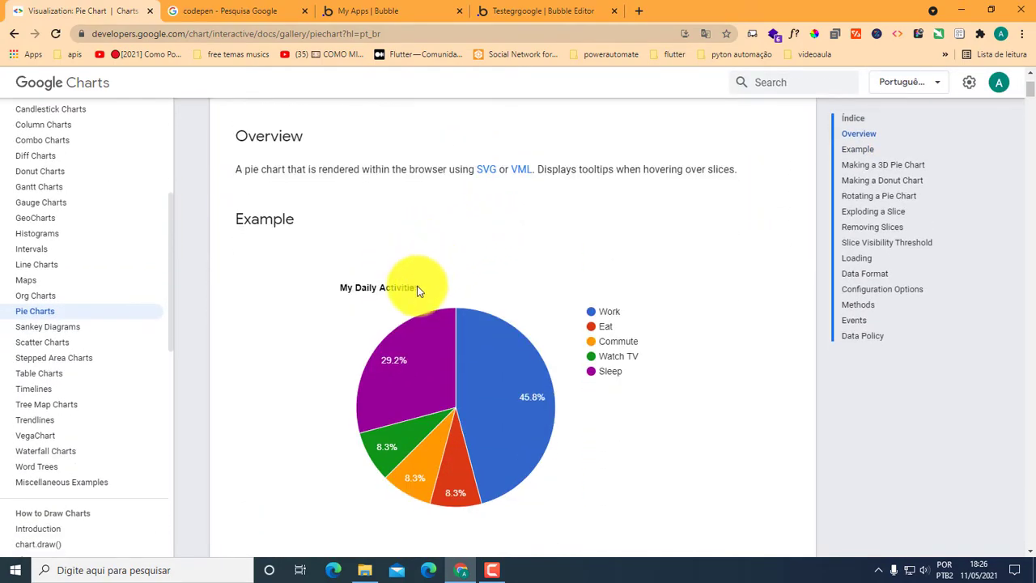
mouse_move(406, 353)
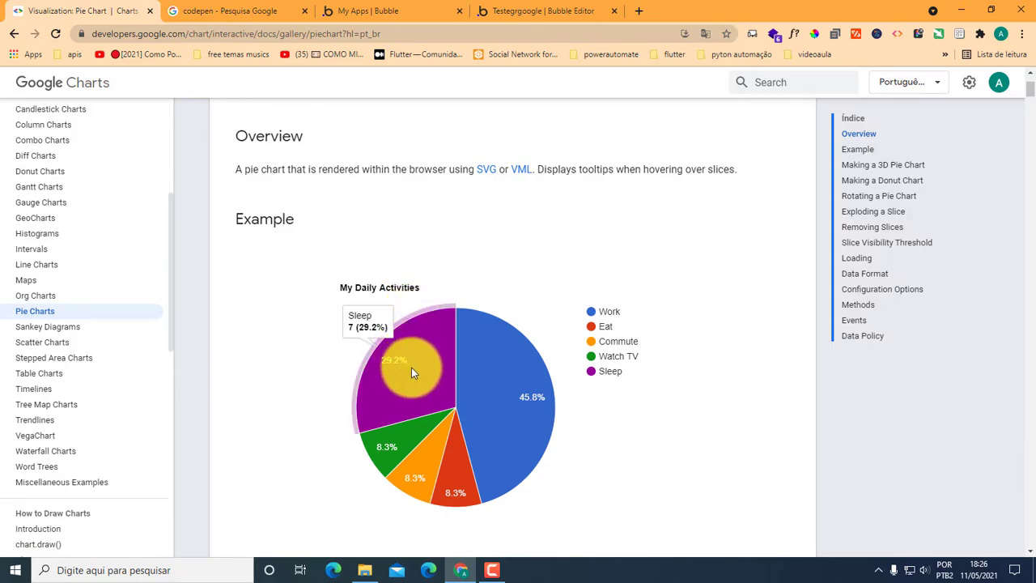
mouse_move(504, 382)
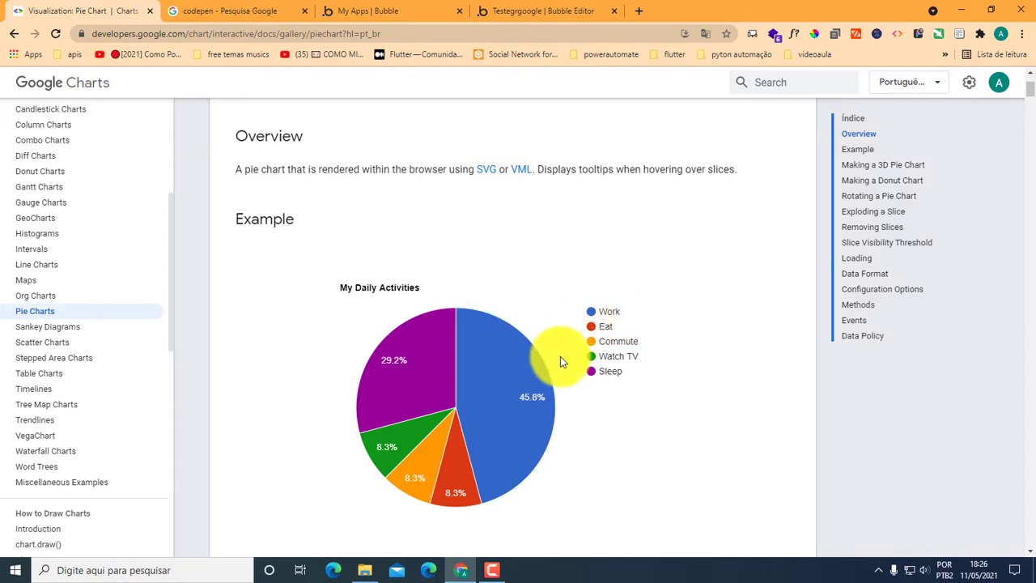
mouse_move(496, 340)
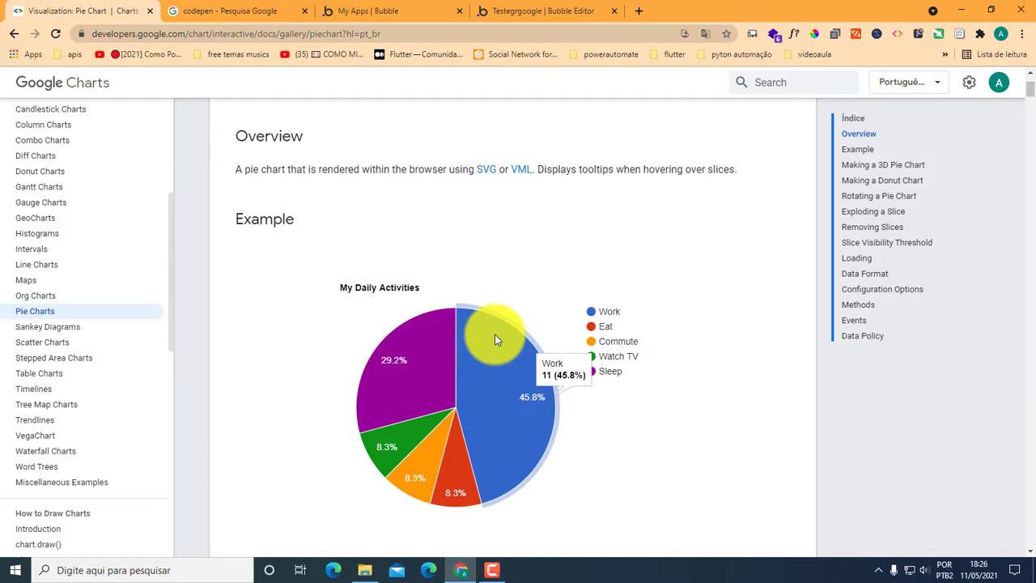
Review the example pie chart's HTML and JavaScript code and the section on making a 3D pie chart.
scroll(496, 340, down, 1)
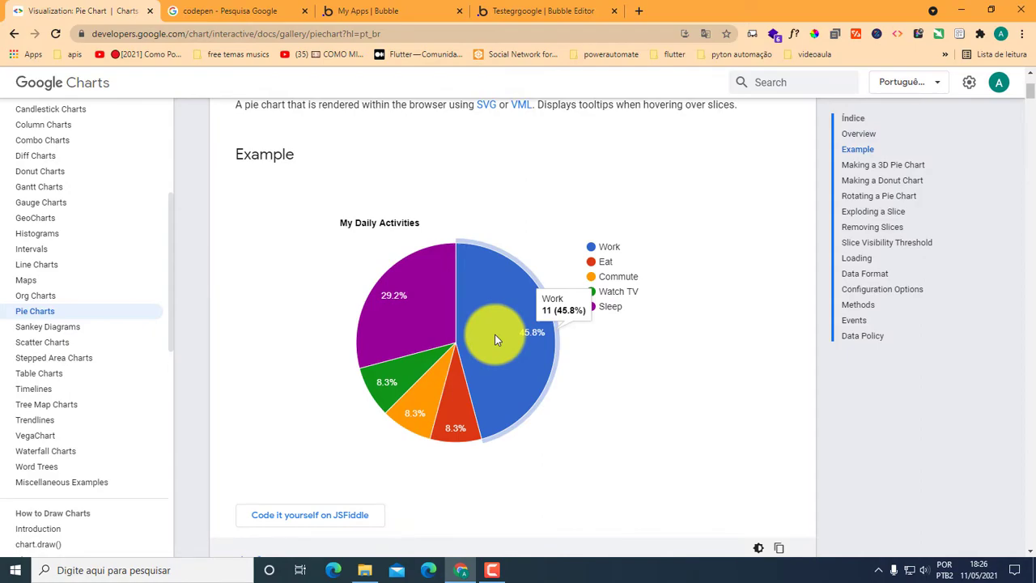
scroll(494, 334, down, 3)
scroll(458, 194, down, 3)
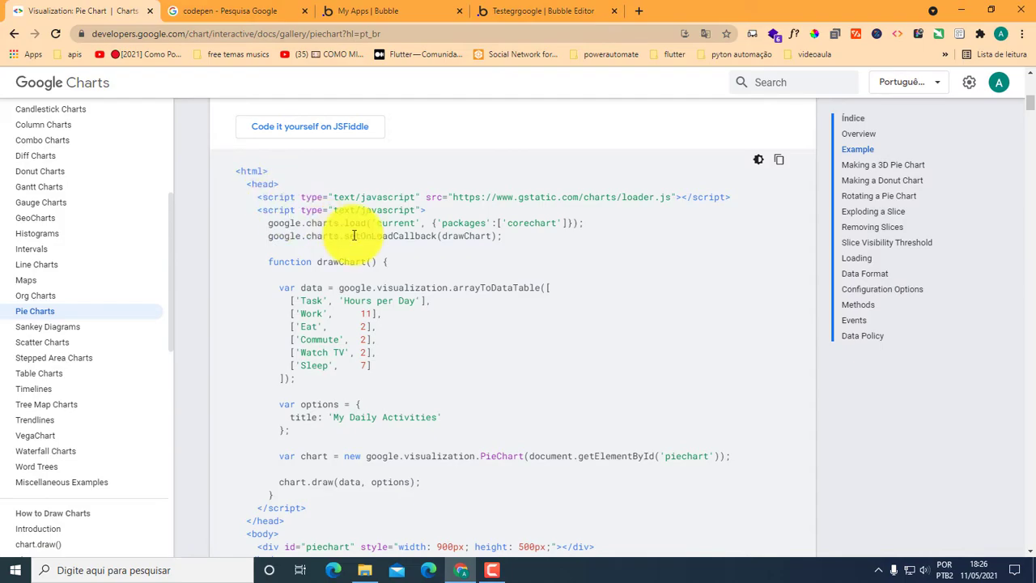
scroll(354, 235, down, 5)
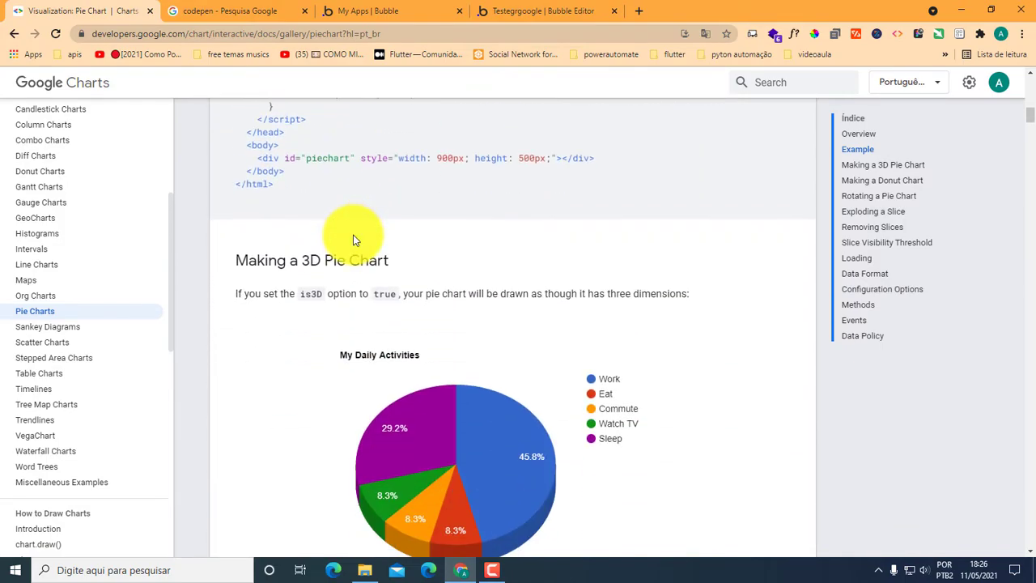
scroll(354, 241, down, 3)
scroll(354, 241, up, 2)
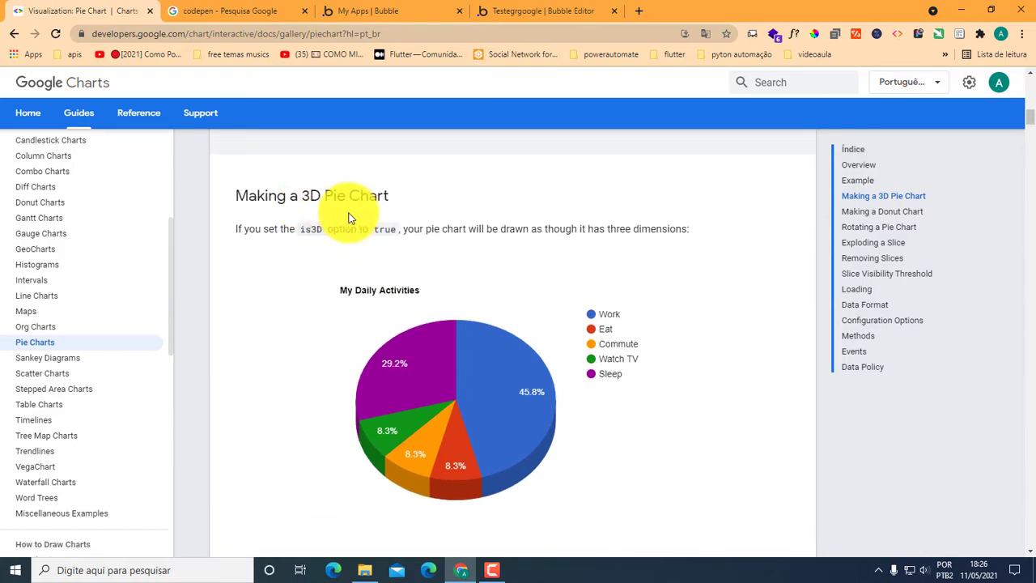
Review the documentation sections on making 3D pie charts, making donut charts and rotating a pie chart, including their example code.
scroll(356, 203, down, 10)
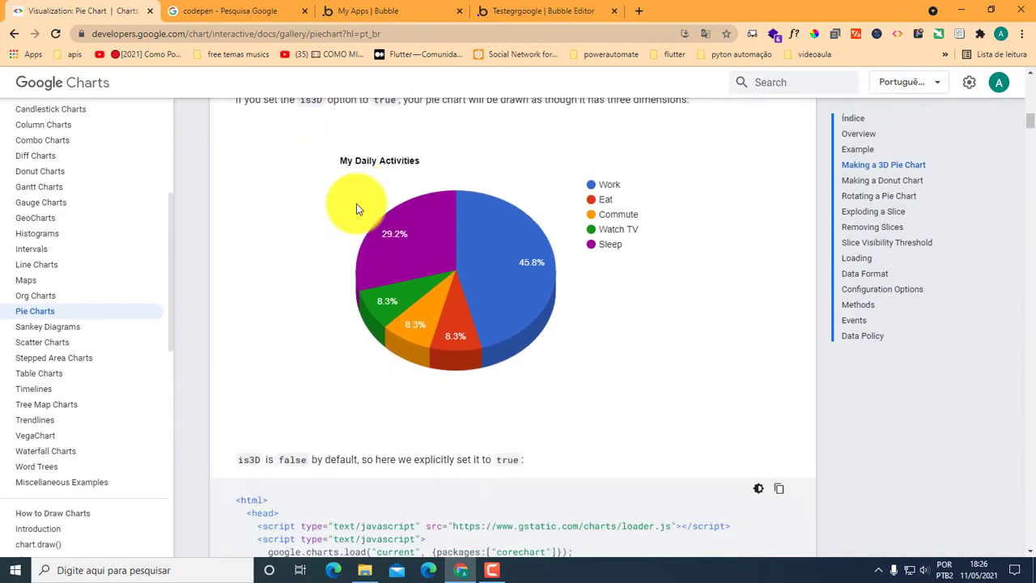
scroll(356, 203, down, 3)
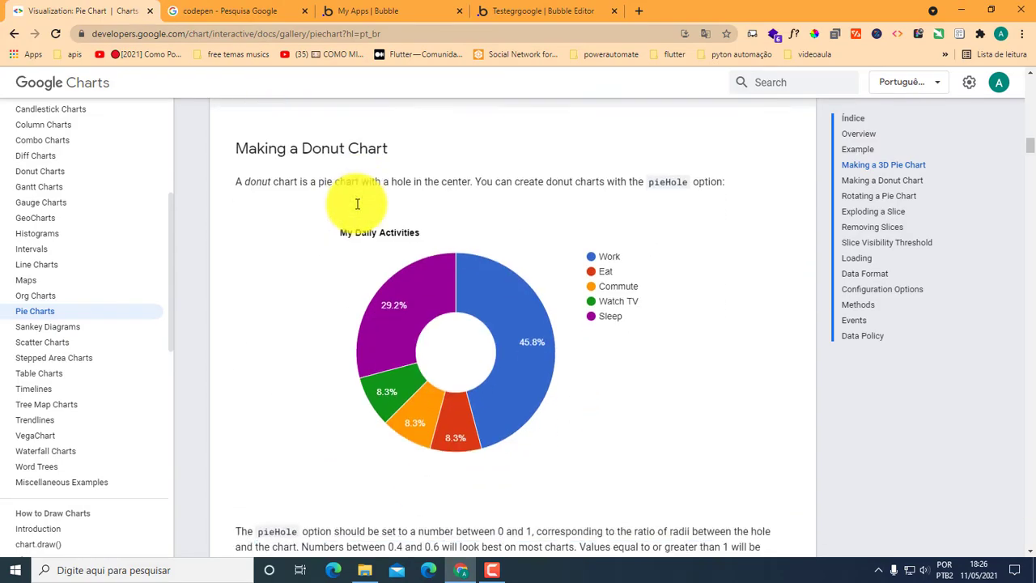
scroll(367, 224, up, 2)
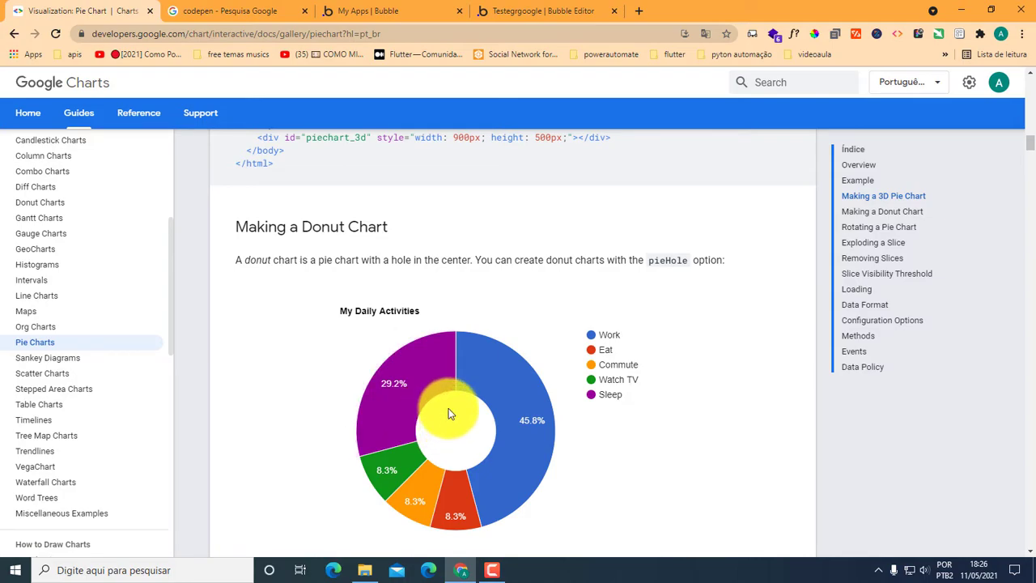
scroll(450, 413, down, 7)
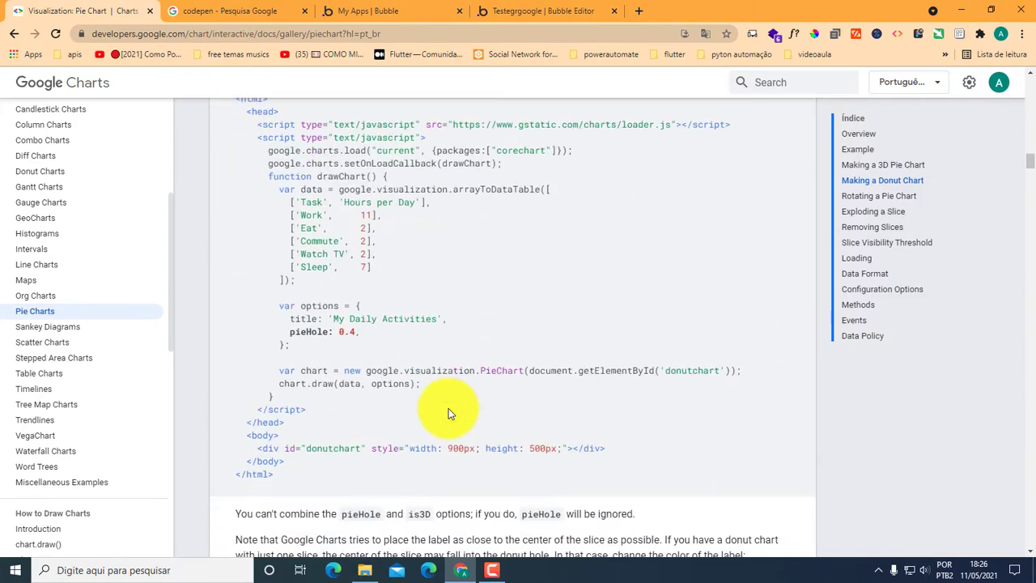
scroll(448, 408, down, 5)
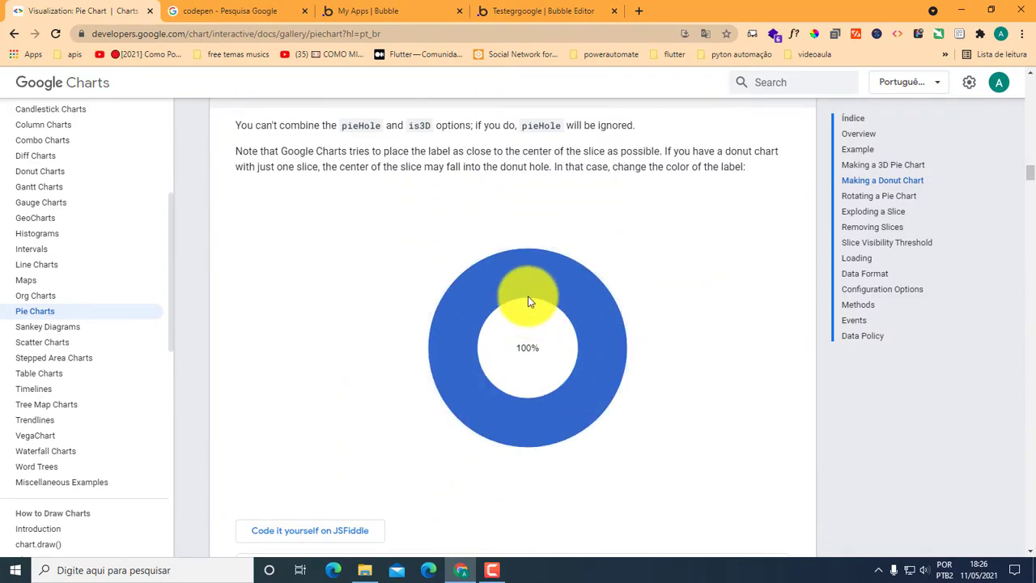
scroll(520, 355, down, 9)
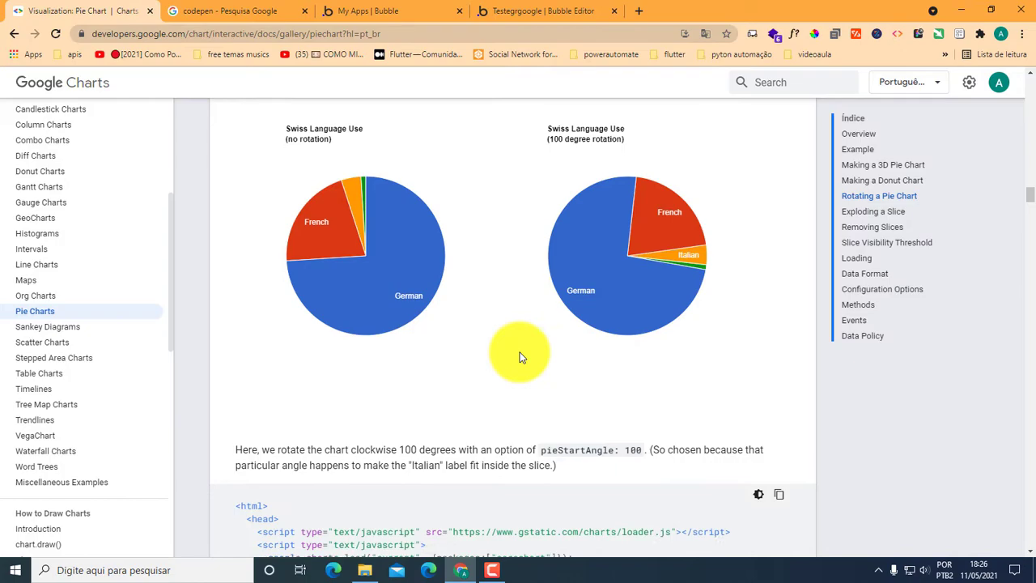
Open the Histograms documentation and review the dinosaur lengths example, its code and the Controlling Colors section.
click(37, 240)
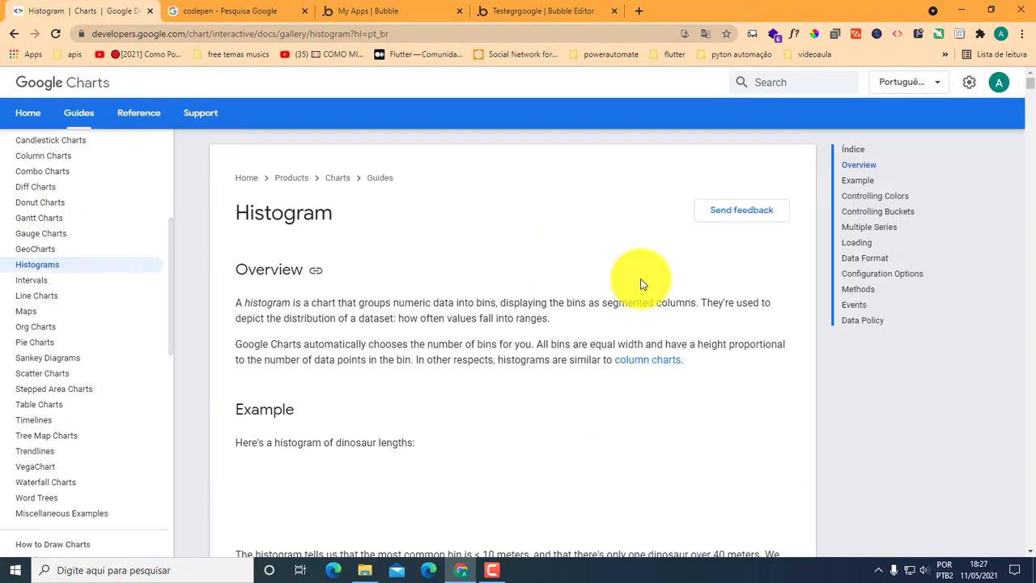
scroll(636, 290, down, 7)
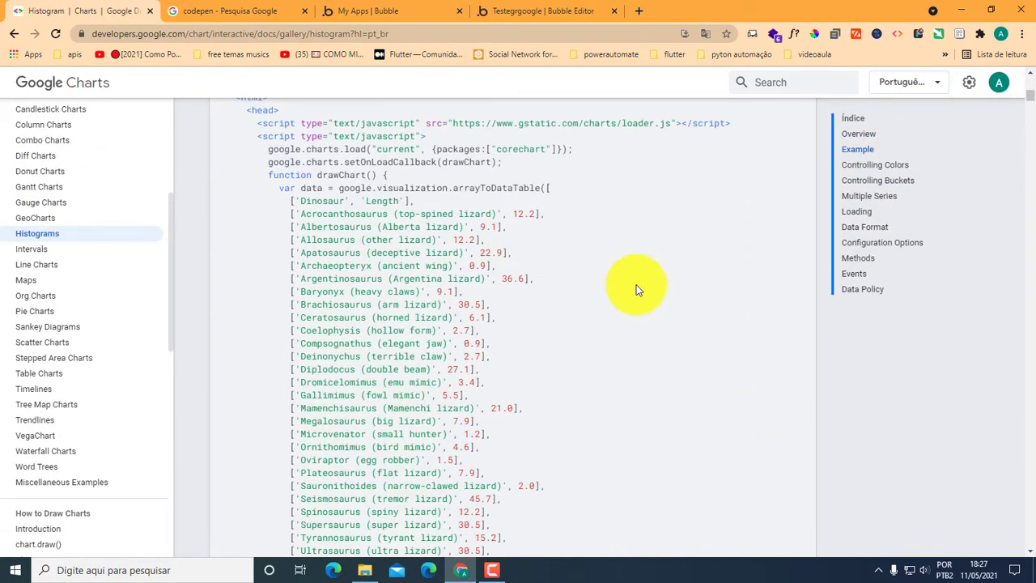
scroll(637, 290, up, 5)
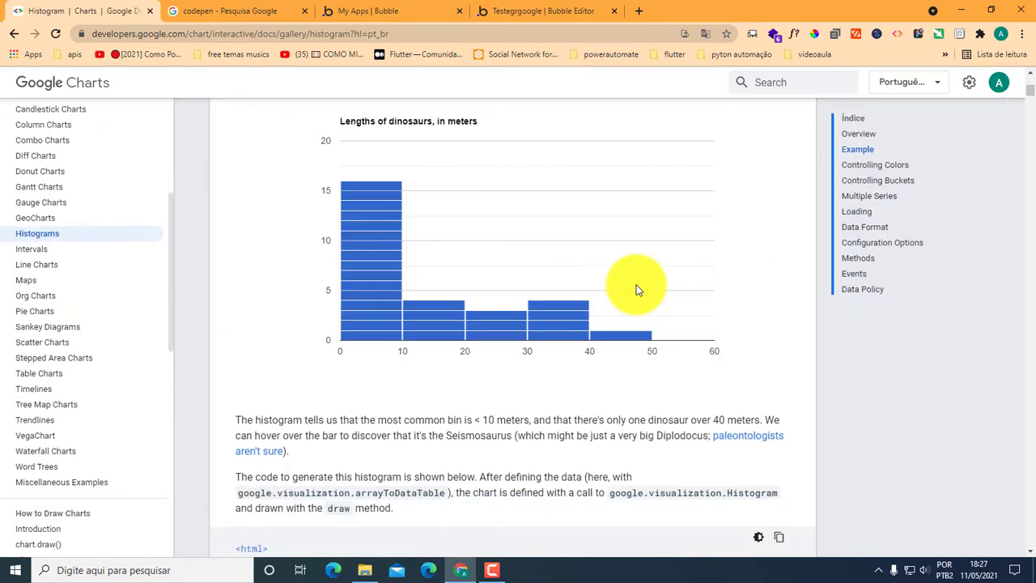
scroll(439, 300, down, 5)
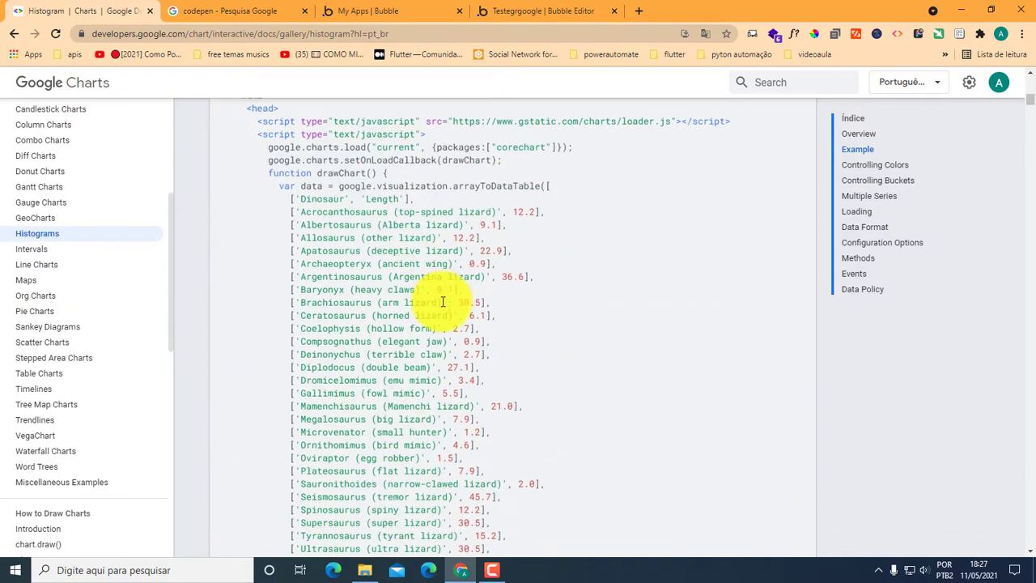
scroll(296, 162, up, 2)
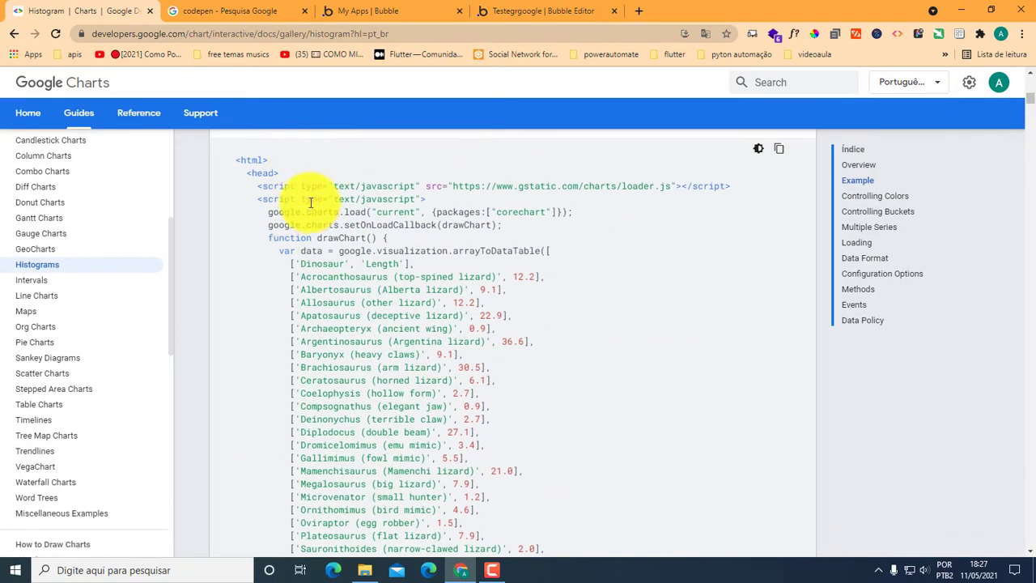
scroll(362, 245, down, 3)
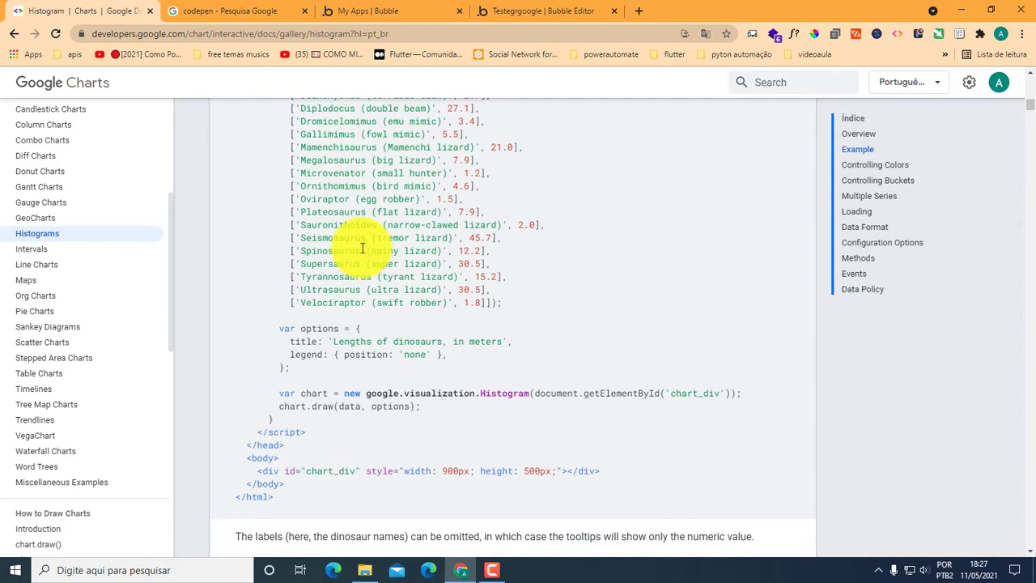
scroll(361, 249, down, 5)
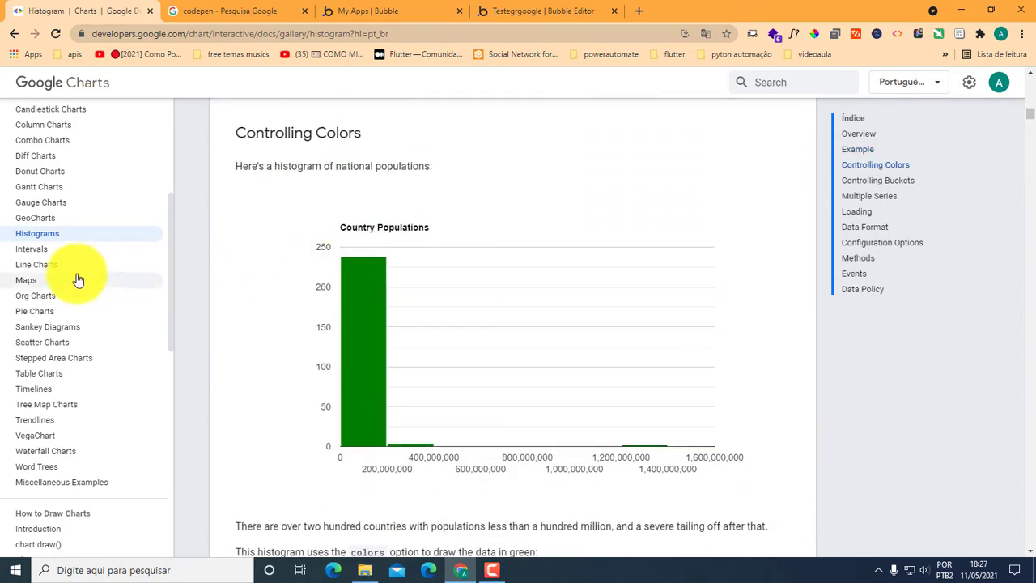
Return to the Pie Chart documentation and examine the example chart in the Making a 3D Pie Chart section.
click(12, 41)
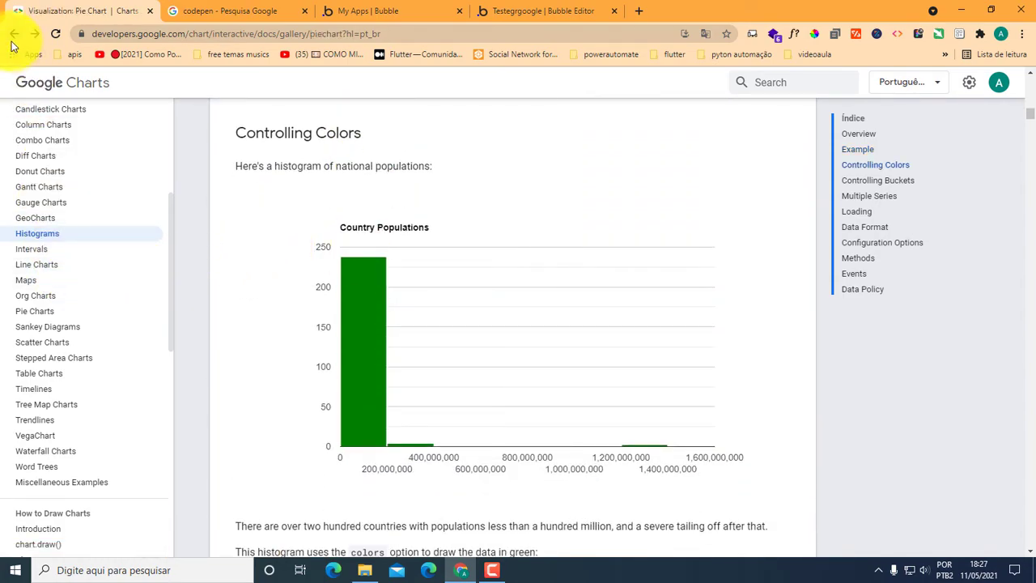
scroll(722, 418, up, 4)
scroll(723, 421, up, 10)
scroll(723, 421, up, 10)
scroll(721, 414, up, 7)
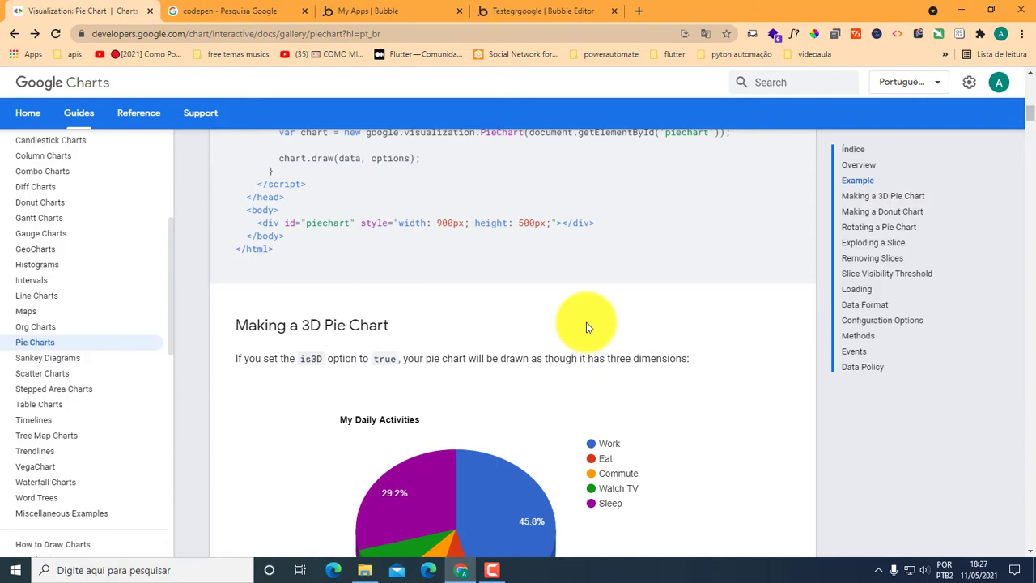
scroll(506, 259, down, 3)
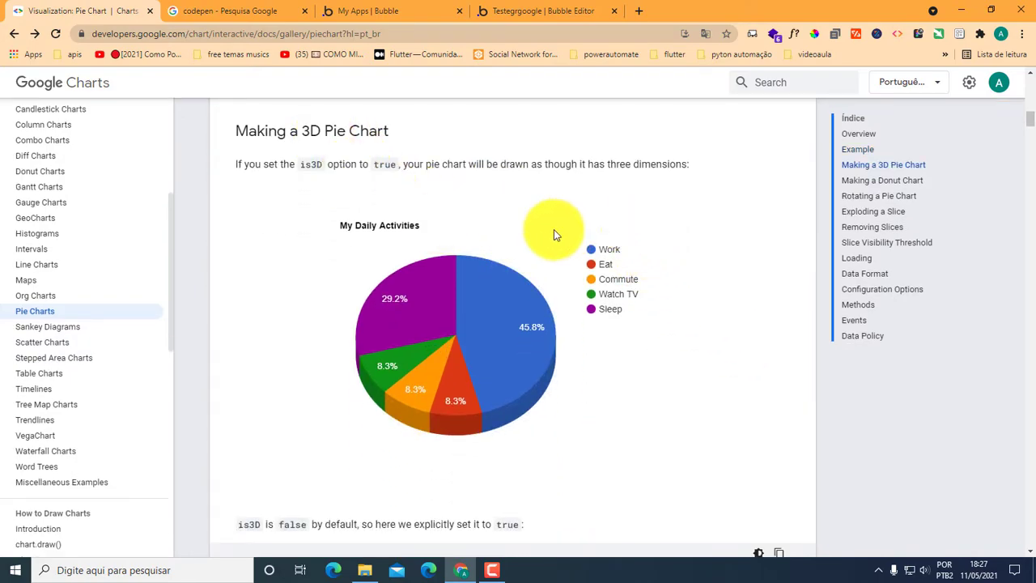
mouse_move(439, 324)
mouse_move(404, 366)
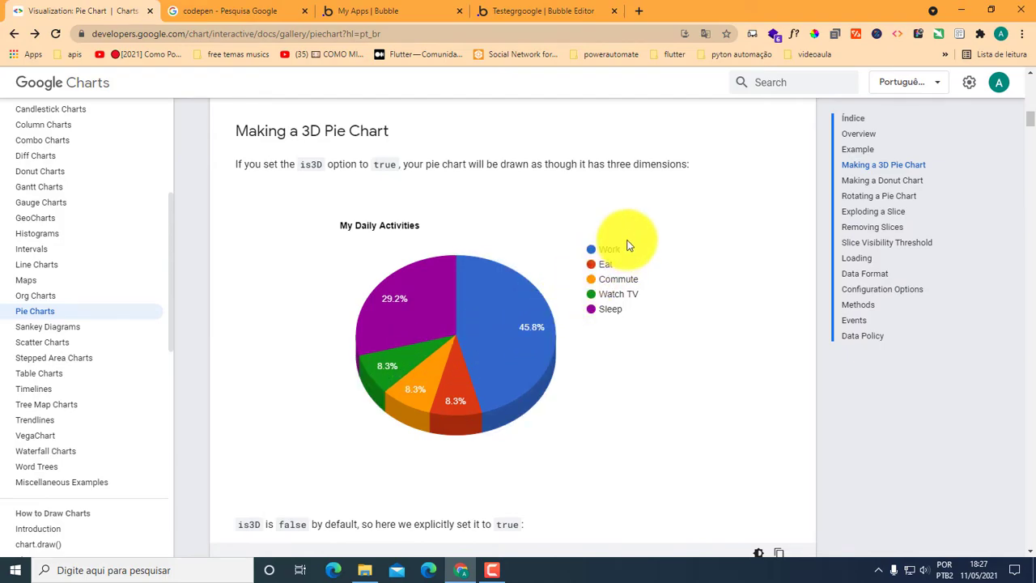
Copy the sample code of the 3D pie chart that sets is3D to true.
scroll(612, 293, down, 4)
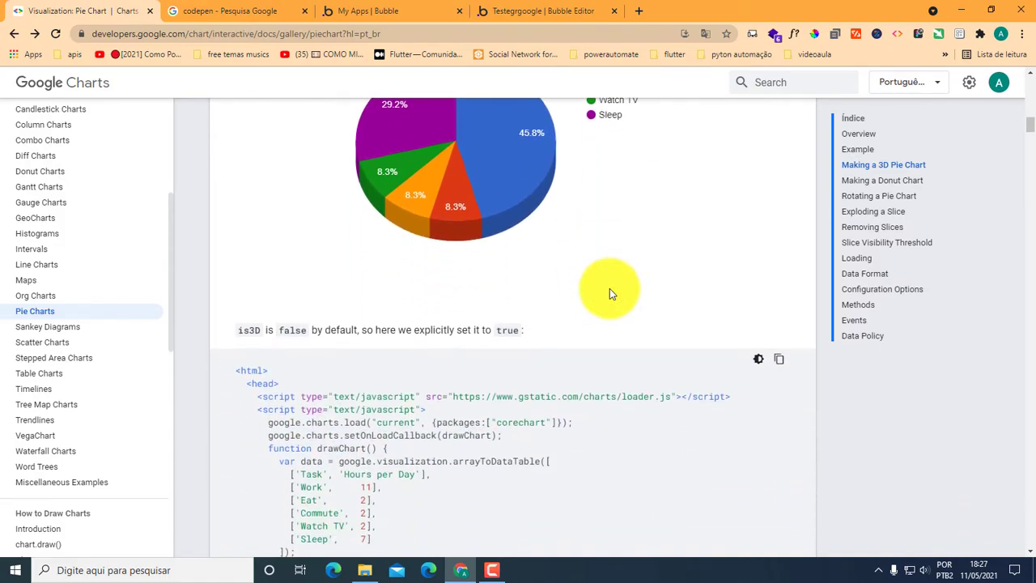
scroll(609, 288, down, 1)
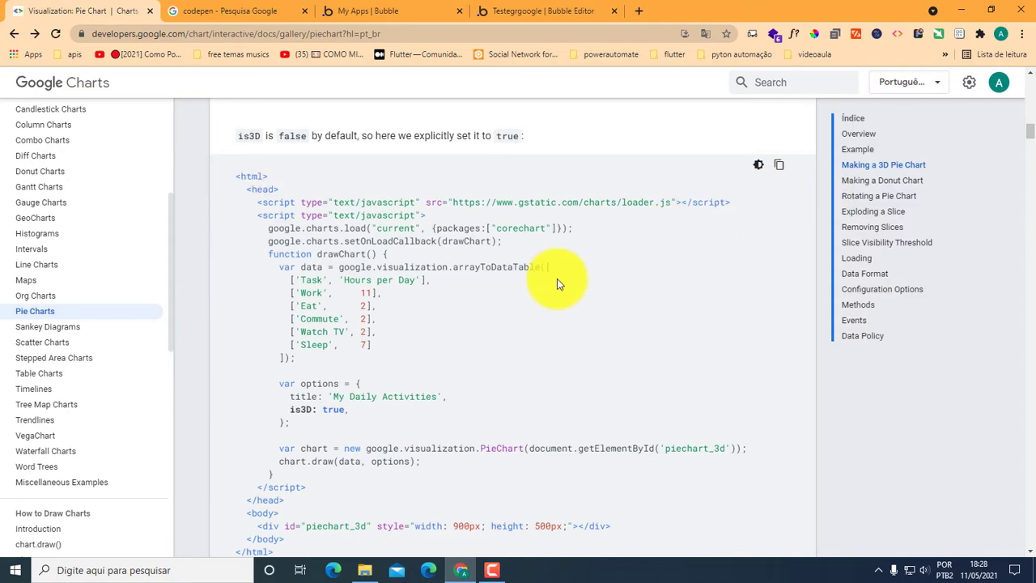
scroll(557, 280, down, 1)
scroll(509, 209, up, 1)
scroll(527, 245, up, 1)
scroll(470, 235, down, 1)
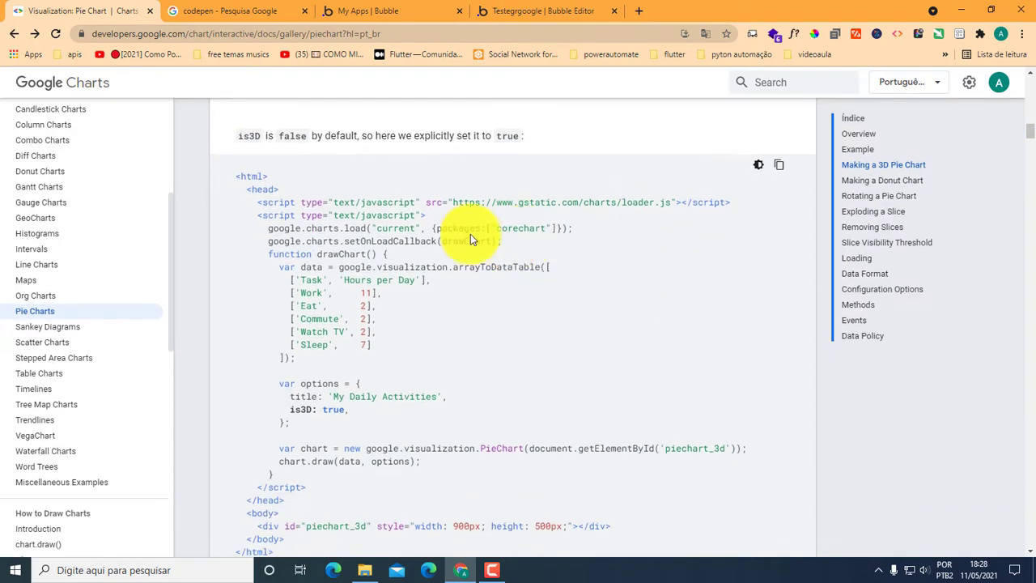
click(781, 170)
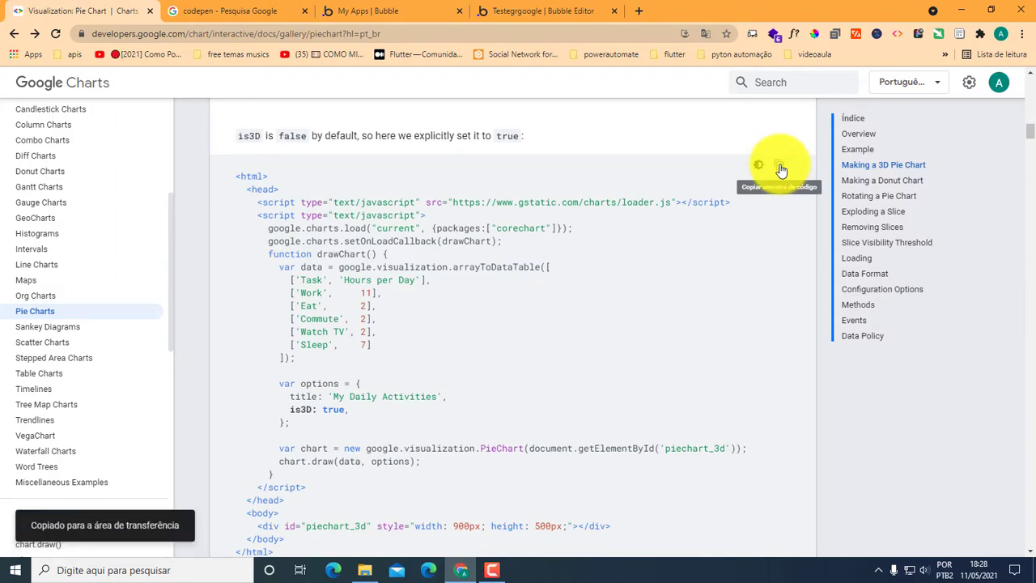
Switch to the codepen search results, open the CodePen site and start a new pen in its online editor.
click(260, 10)
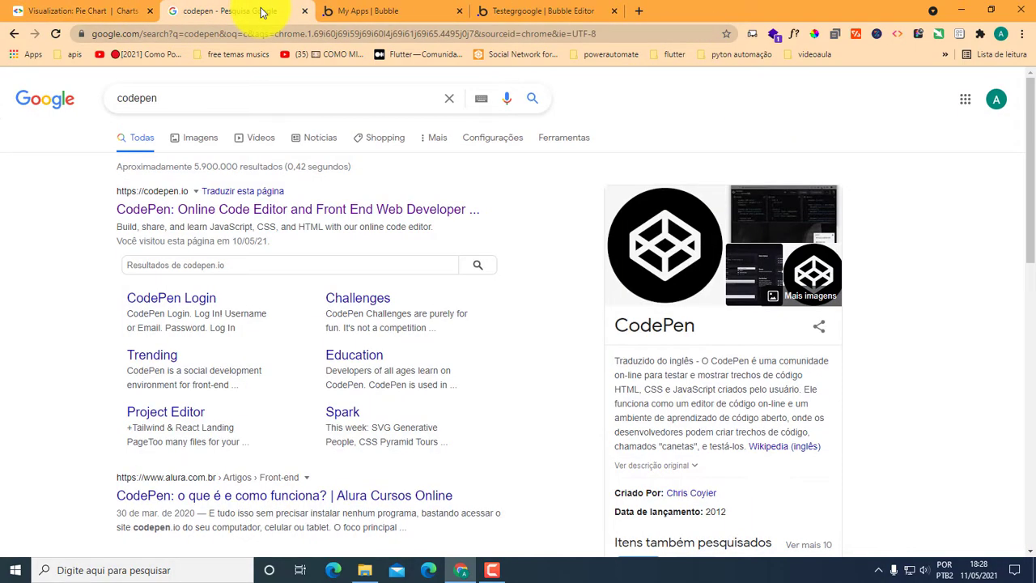
click(171, 212)
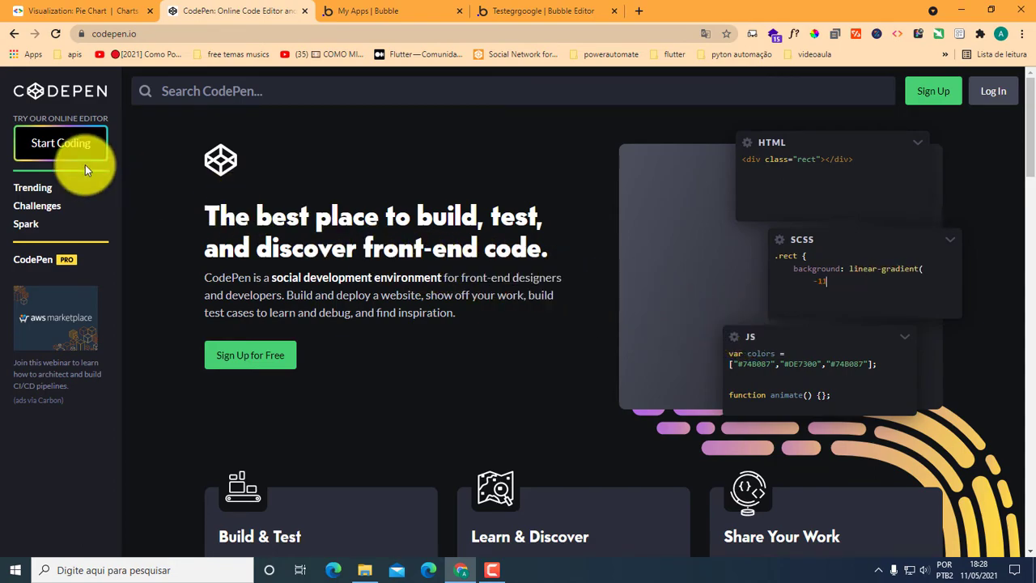
click(39, 150)
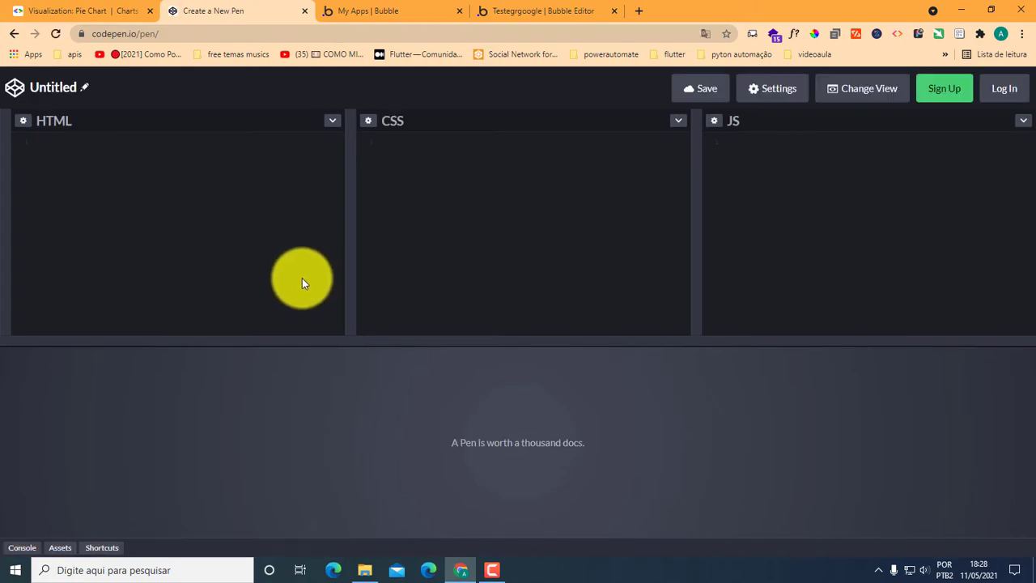
Paste the copied 3D pie chart code into the pen's HTML editor and enlarge the preview area to show the chart.
click(76, 155)
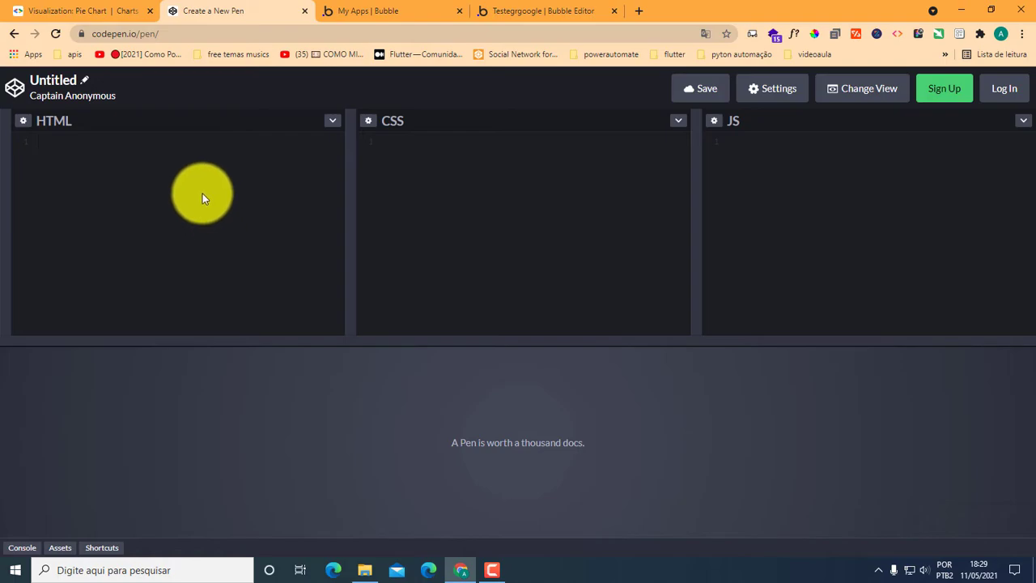
key(ctrl+v)
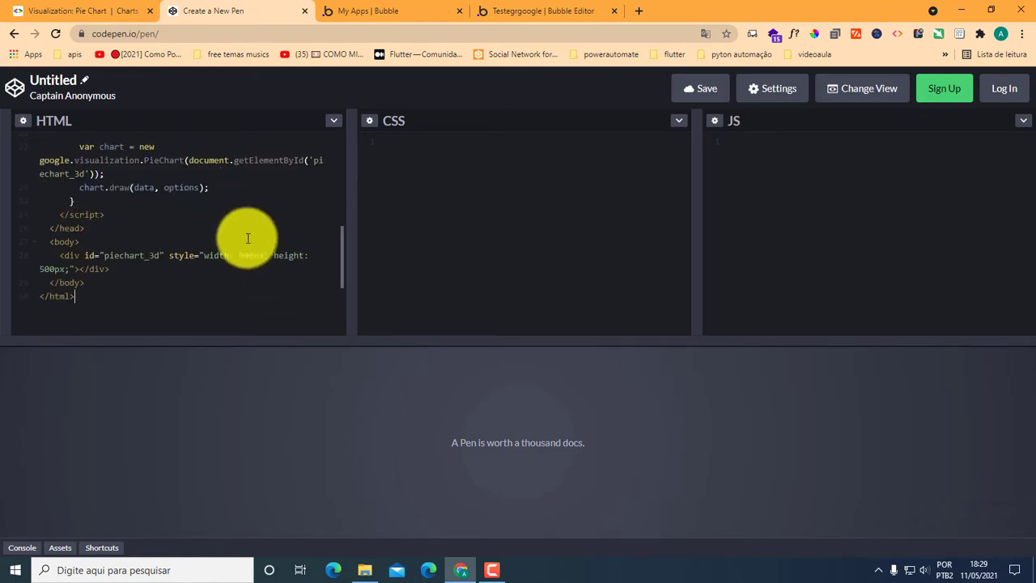
scroll(247, 237, up, 1)
scroll(247, 237, up, 5)
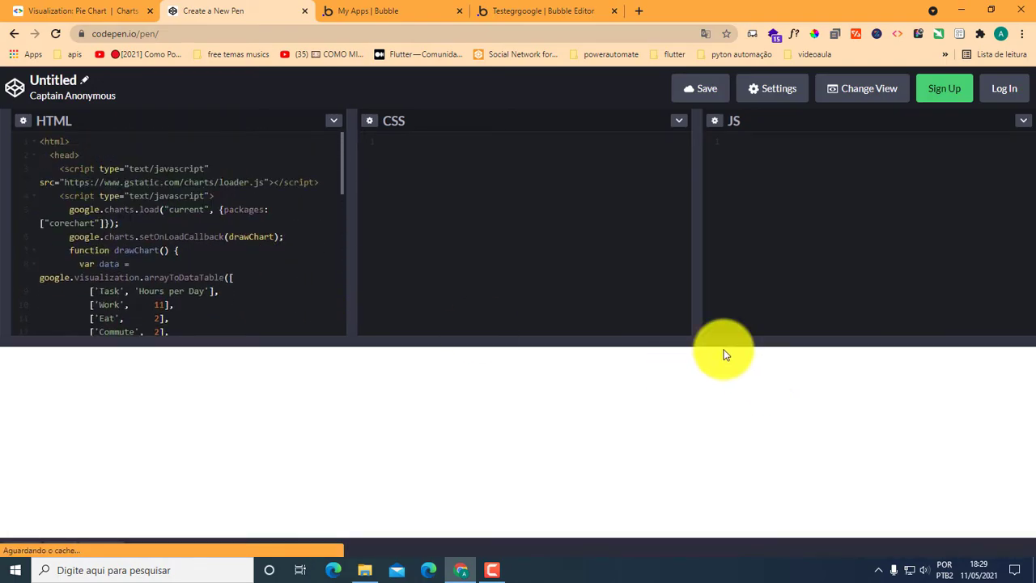
drag(552, 346, 565, 154)
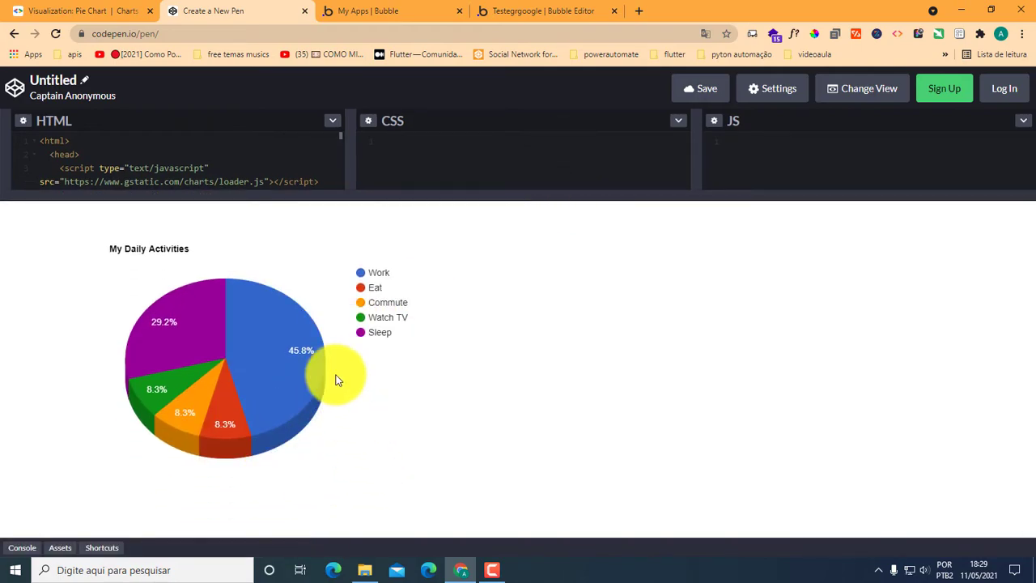
mouse_move(195, 329)
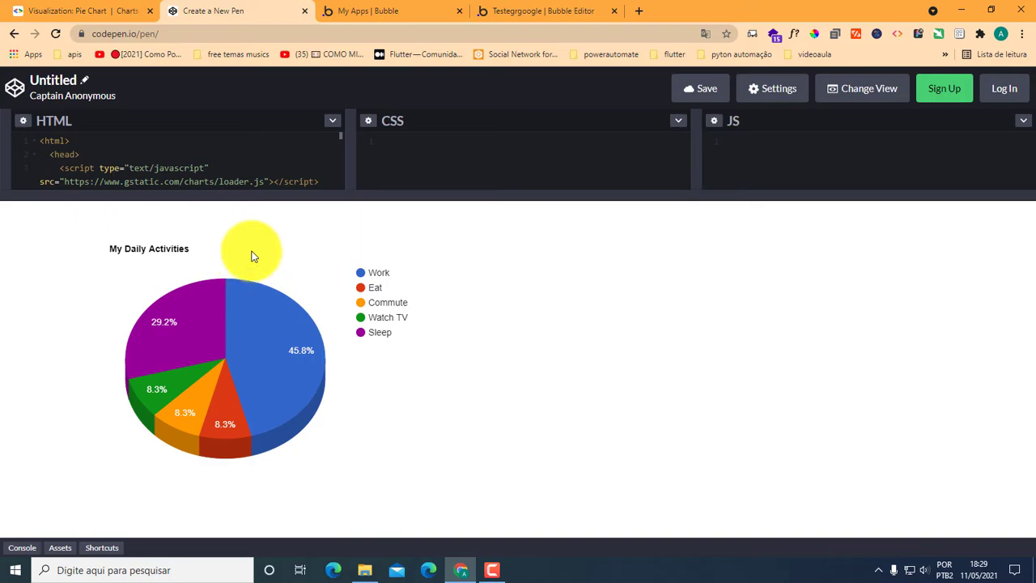
Replace the chart title 'My Daily Activities' in the code's options with 'Minhas atividades diaárias'.
scroll(234, 172, down, 3)
scroll(234, 172, down, 3)
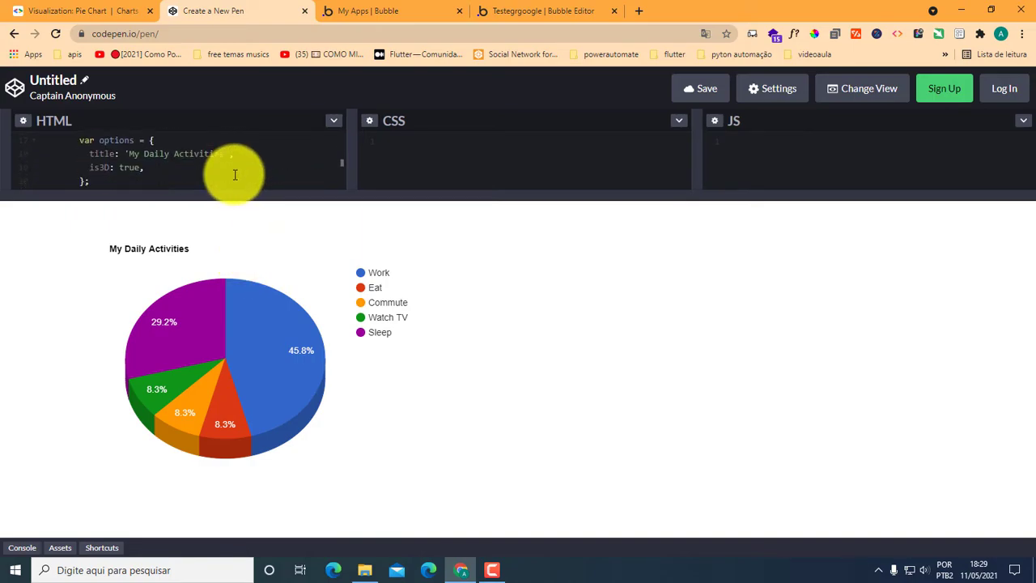
mouse_move(167, 324)
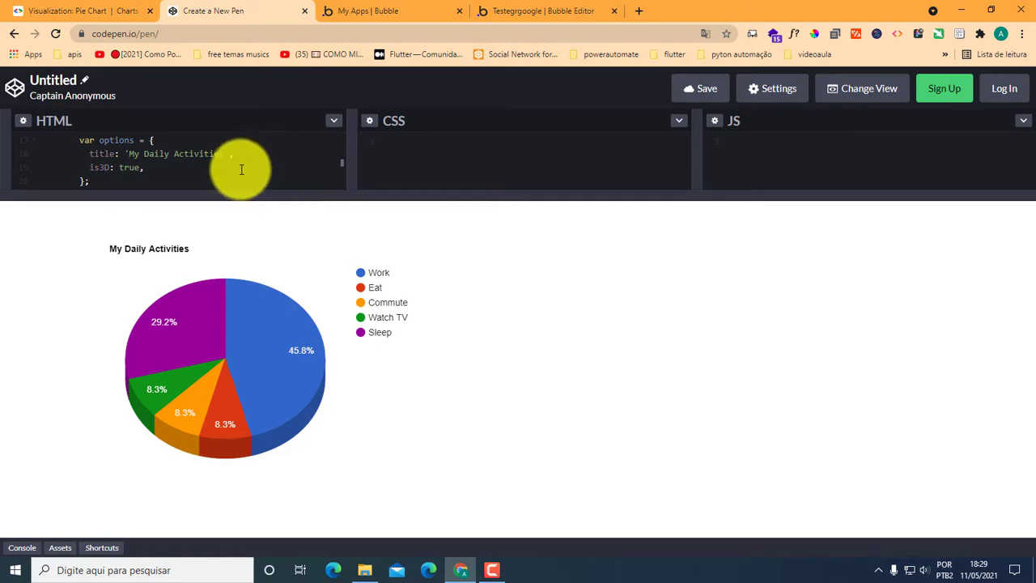
drag(224, 158, 130, 157)
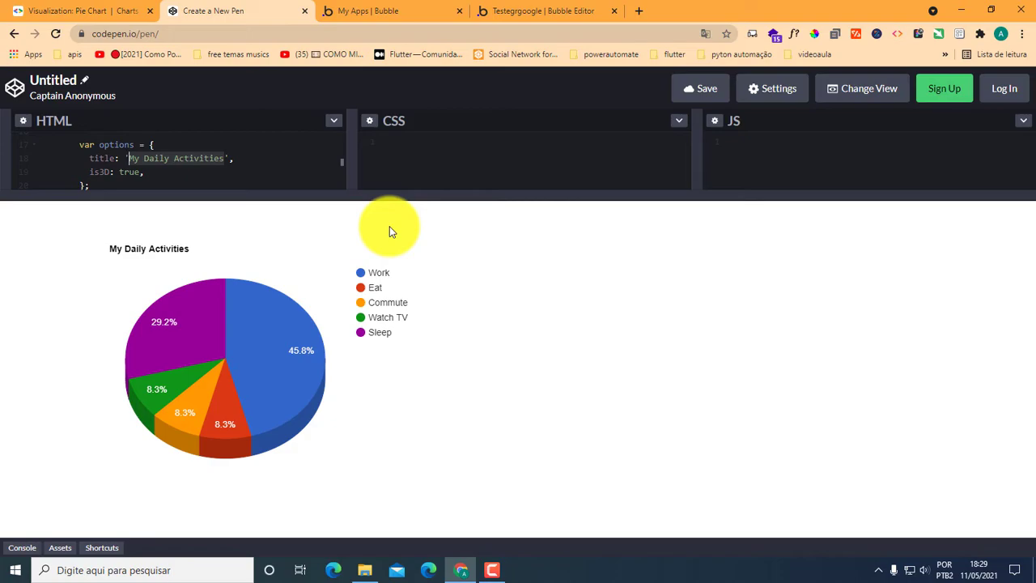
text(Minhas )
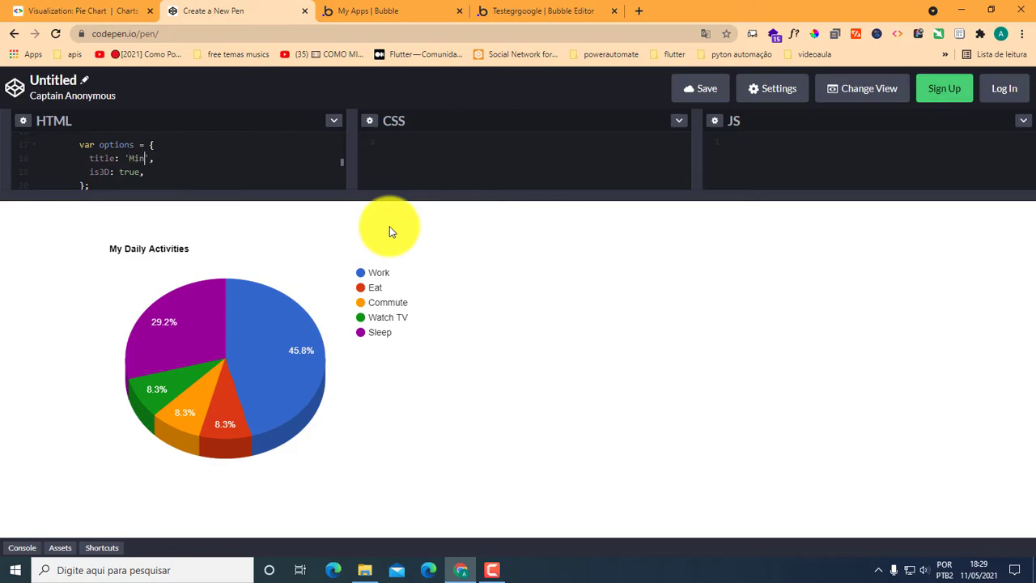
text(atividades diaárias)
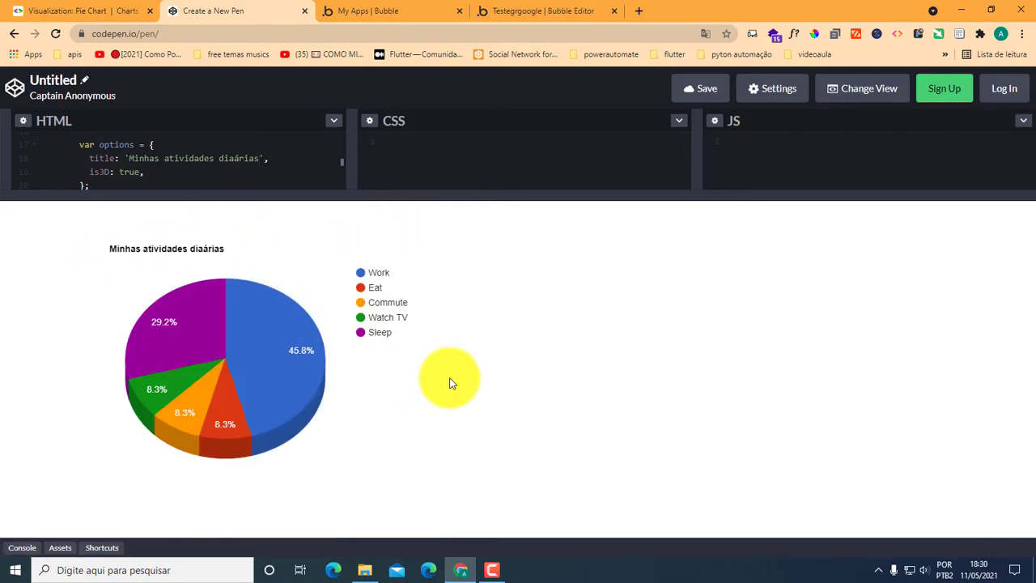
mouse_move(289, 349)
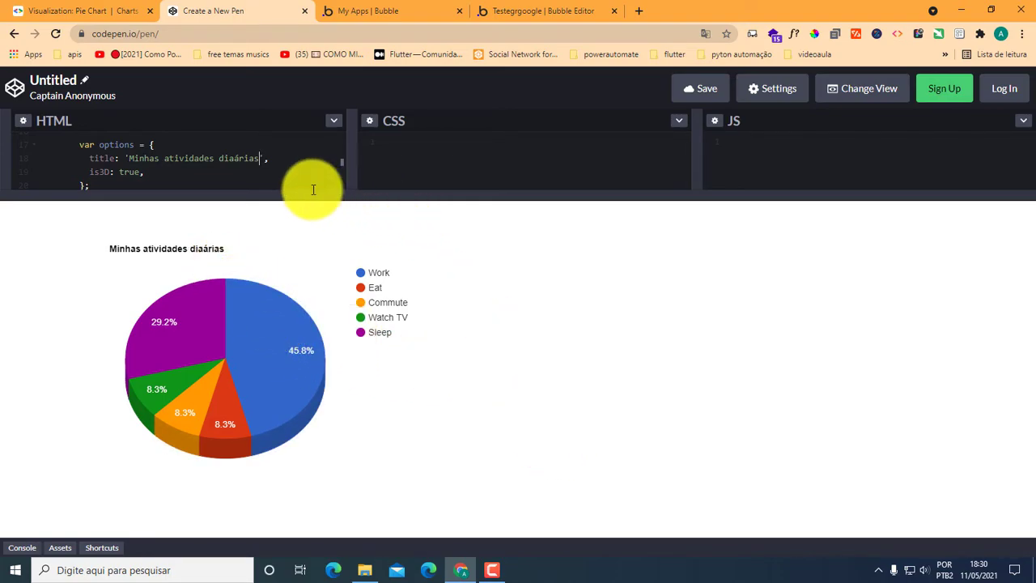
Create a text document on the desktop, open it in Notepad and paste in the copied 3D pie chart code.
drag(389, 199, 405, 358)
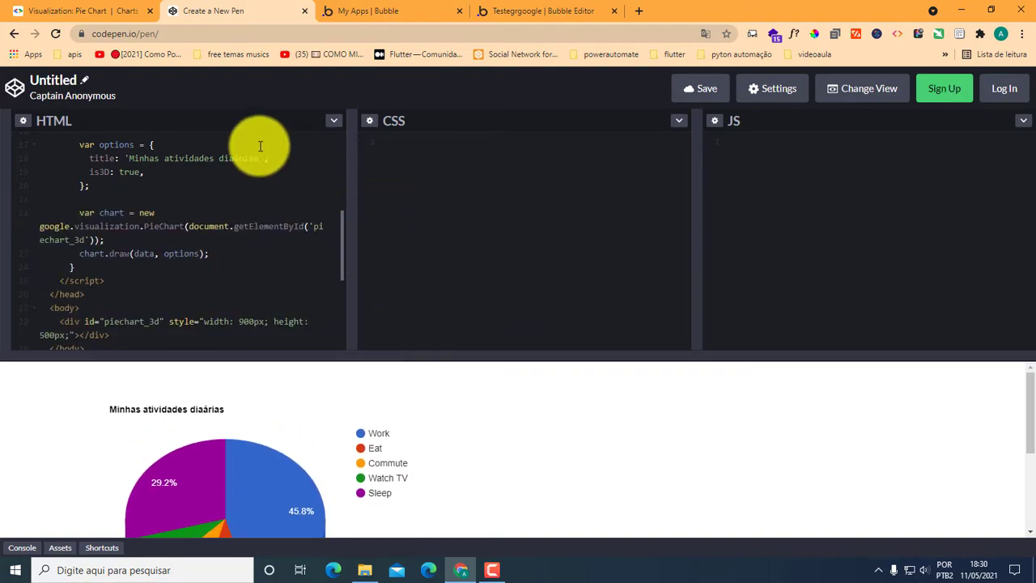
scroll(201, 266, up, 5)
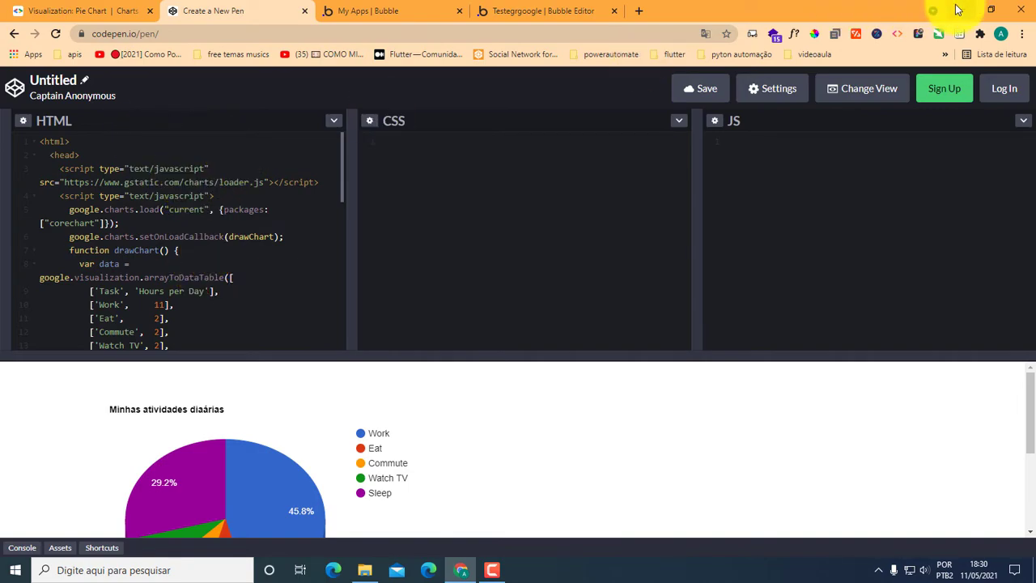
click(958, 9)
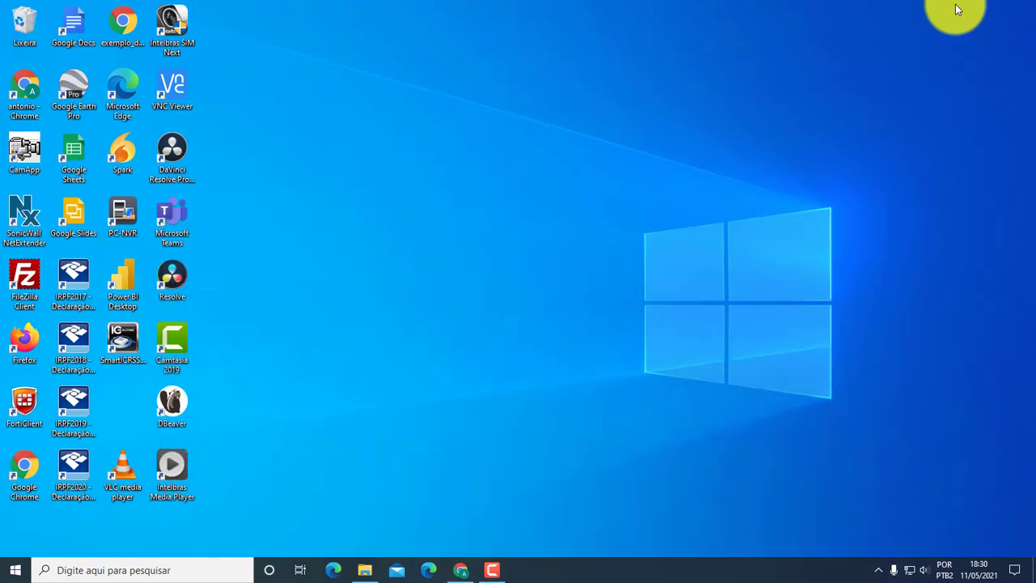
right_click(281, 65)
mouse_move(406, 219)
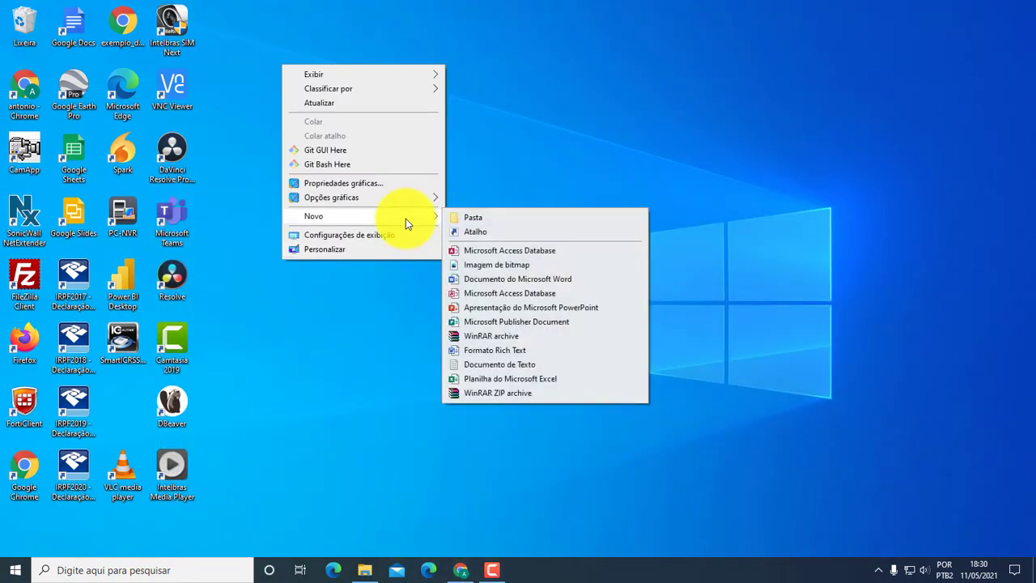
click(515, 365)
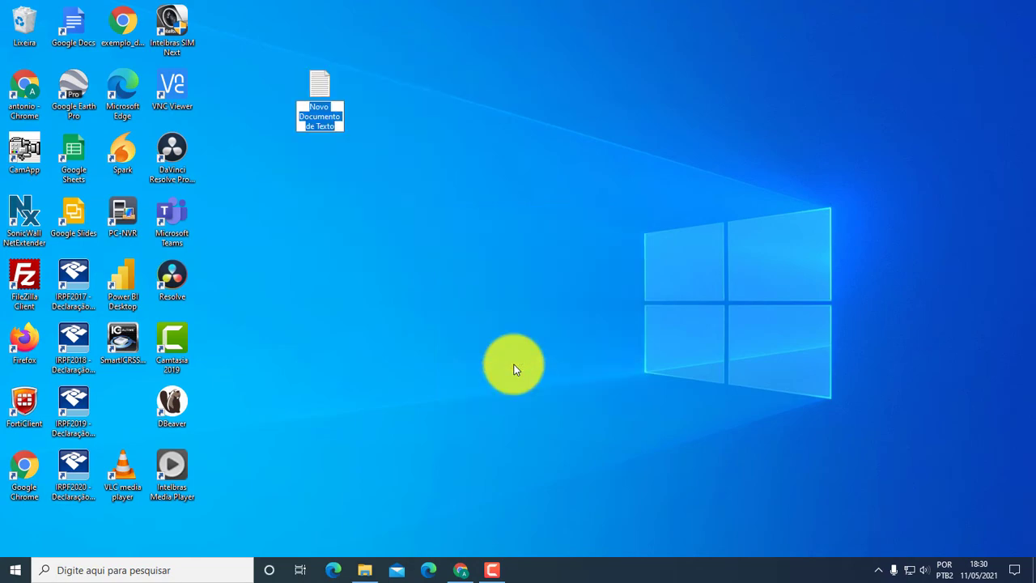
key(Return)
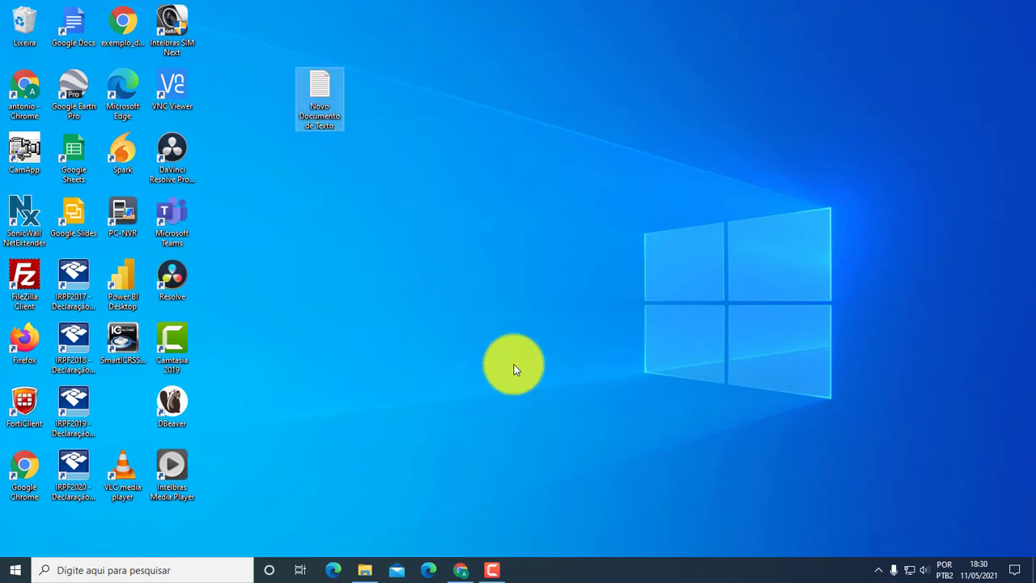
key(Return)
key(ctrl+v)
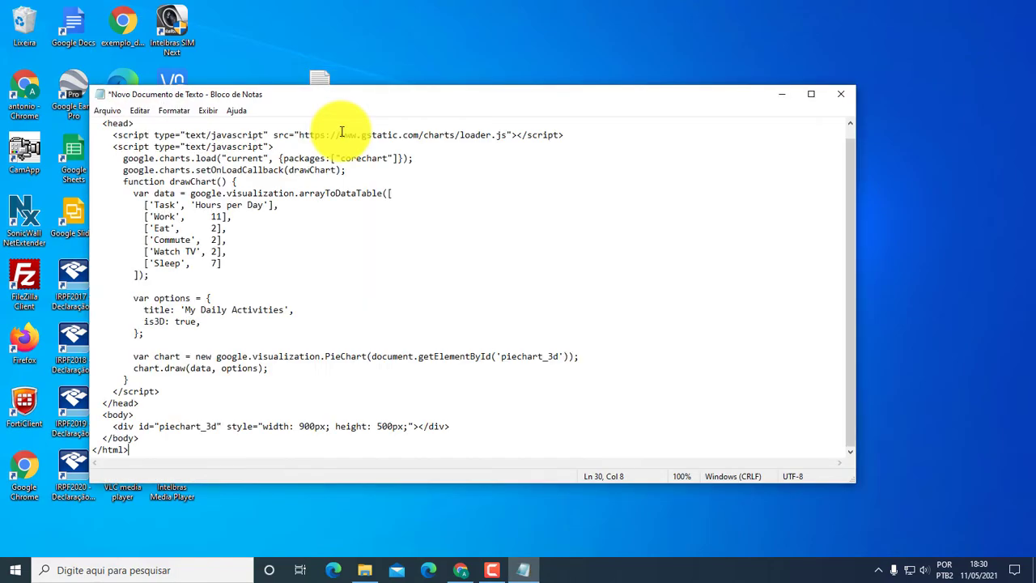
Save a copy of the code on the desktop as 'Novo Documento de Texto.html'.
click(108, 111)
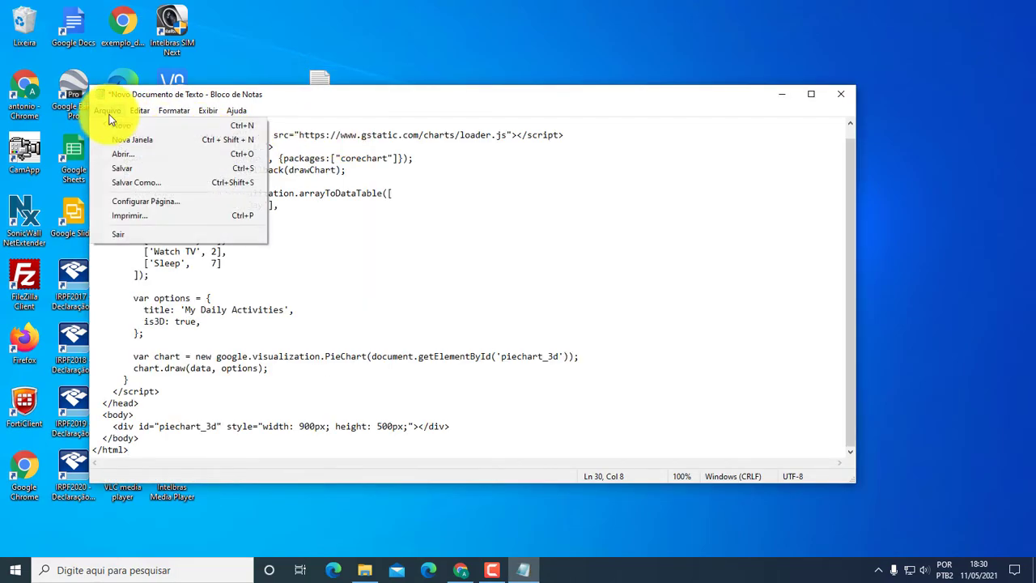
click(141, 183)
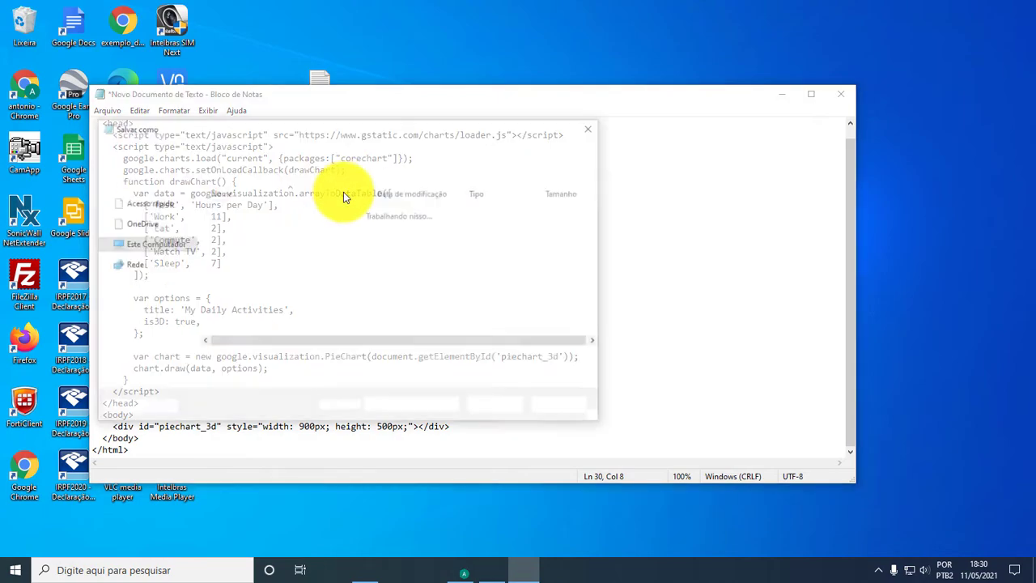
click(350, 358)
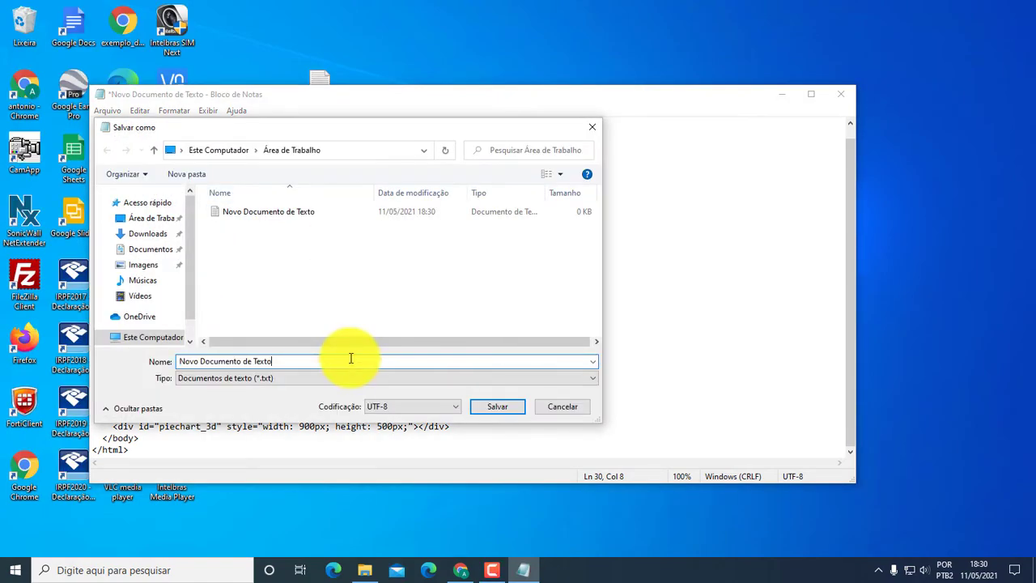
text(.html)
key(Return)
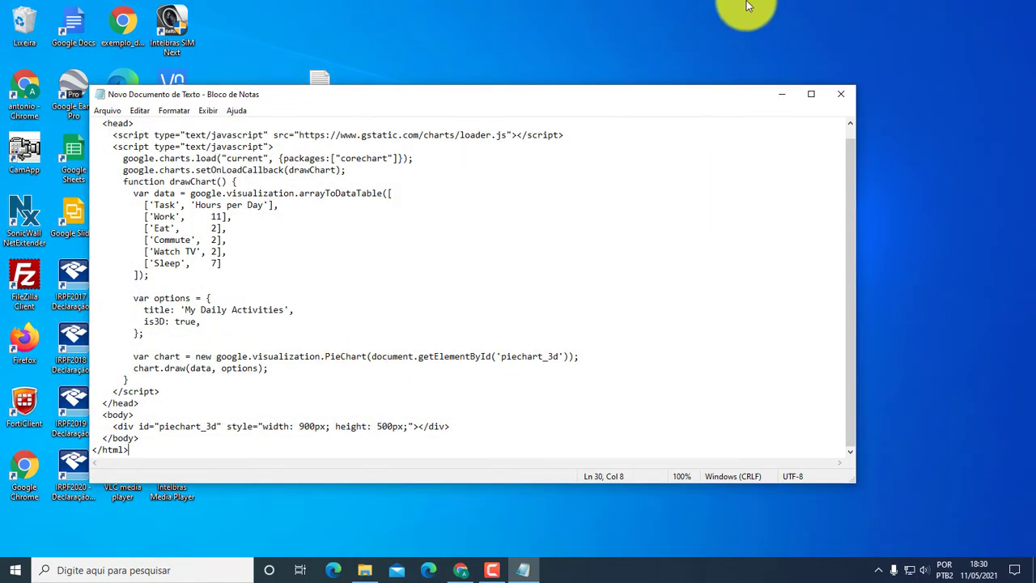
Leave the saved file, open the desktop text document to check its code and close it.
click(783, 95)
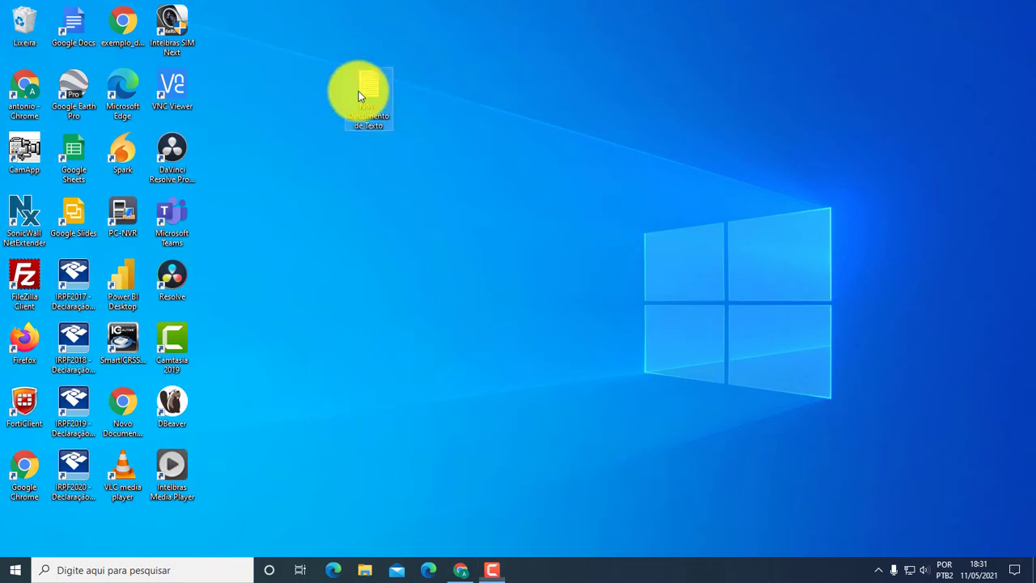
double_click(359, 95)
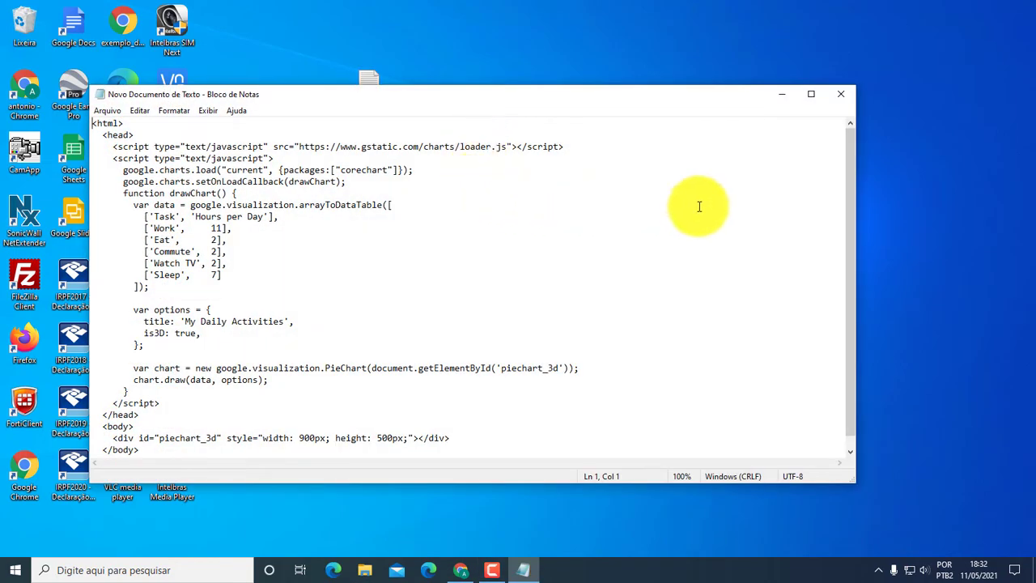
click(843, 94)
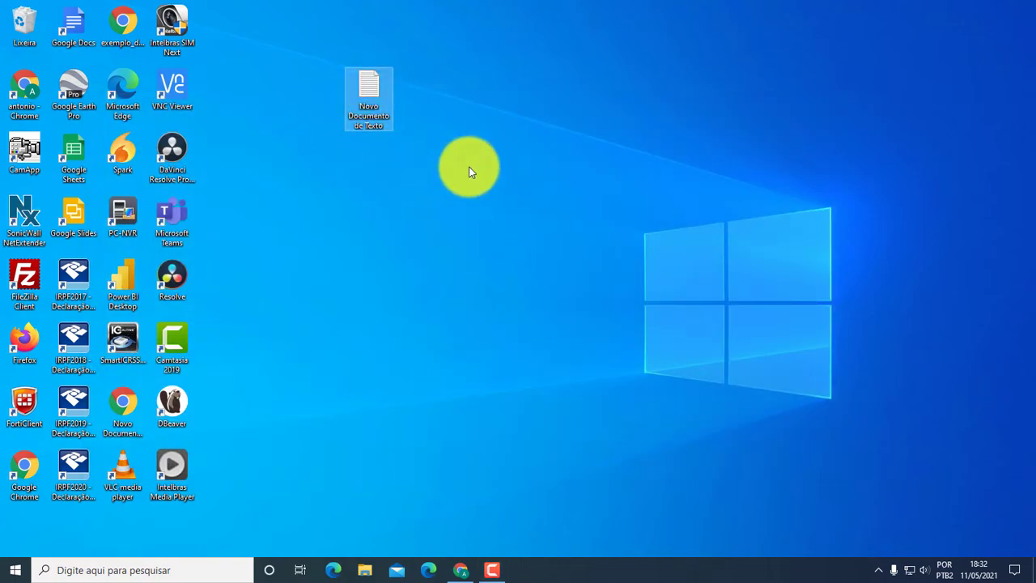
Open File Explorer's folder options and choose to show hidden files, folders and drives.
click(365, 570)
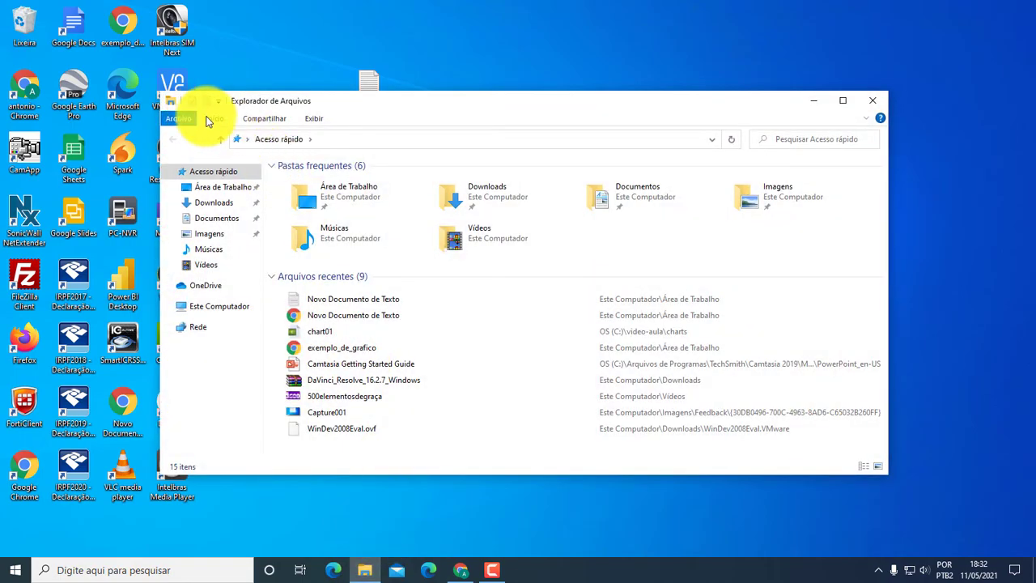
click(308, 119)
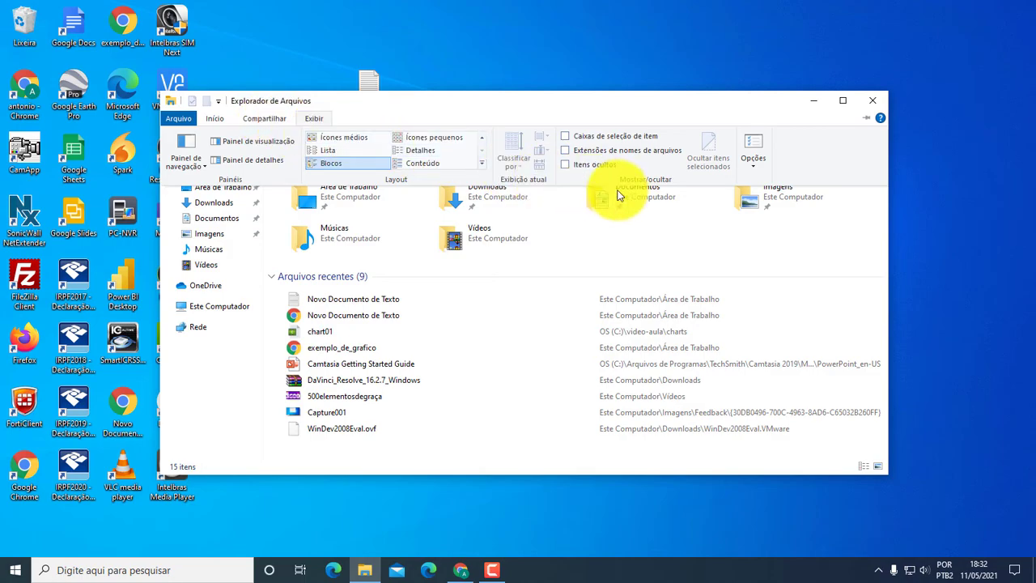
click(752, 149)
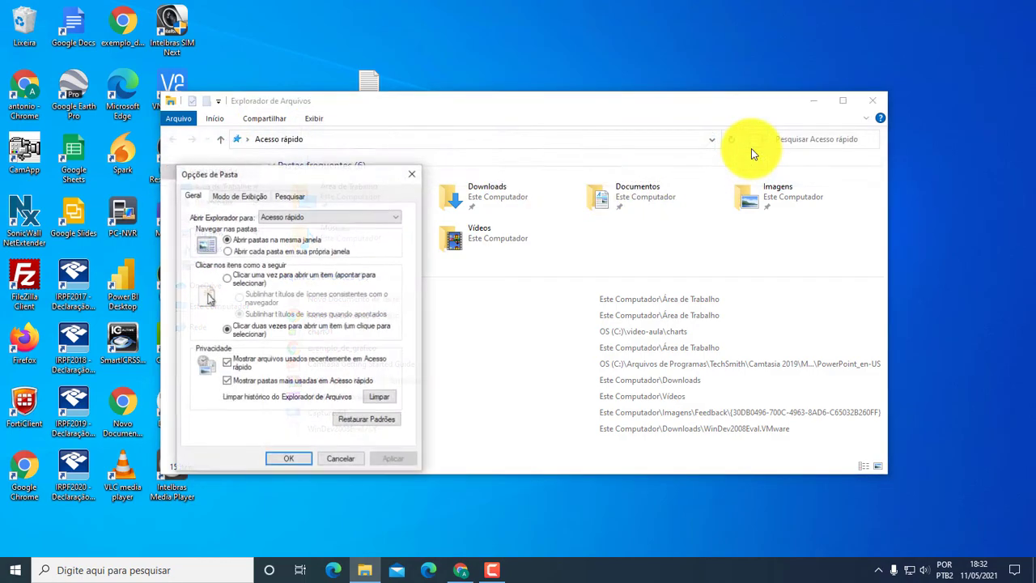
click(247, 195)
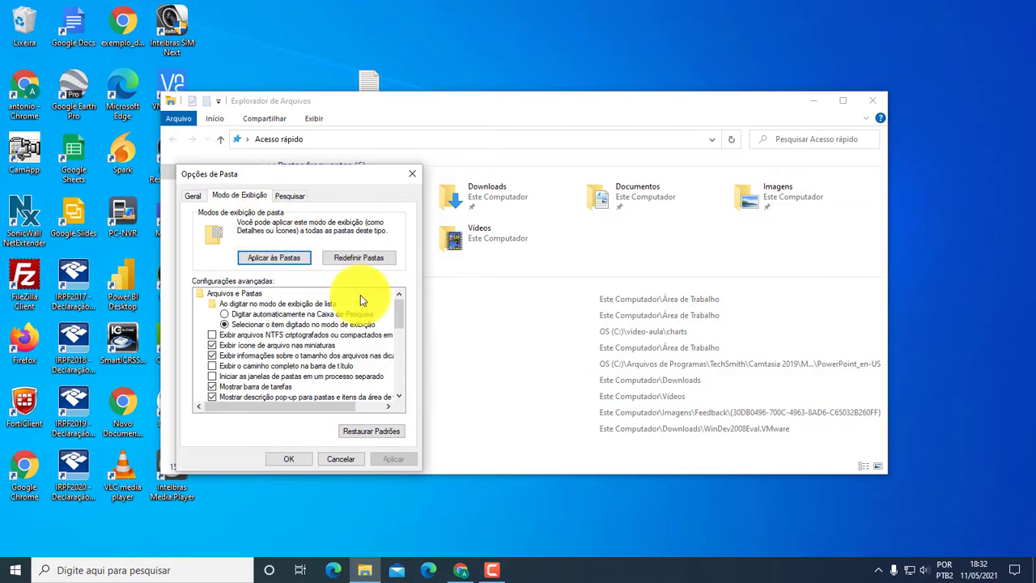
drag(401, 306, 402, 344)
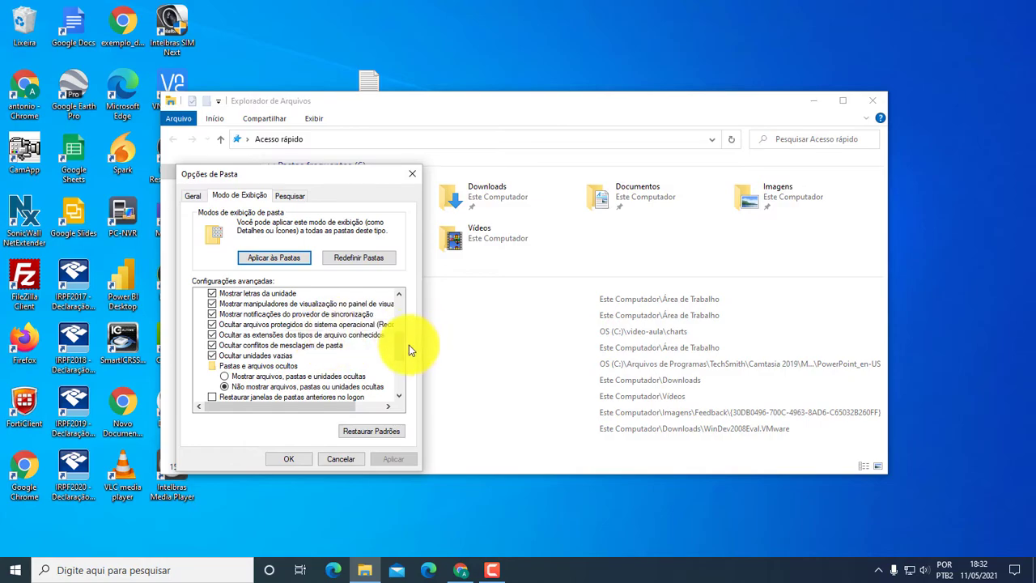
drag(399, 347, 400, 358)
click(343, 335)
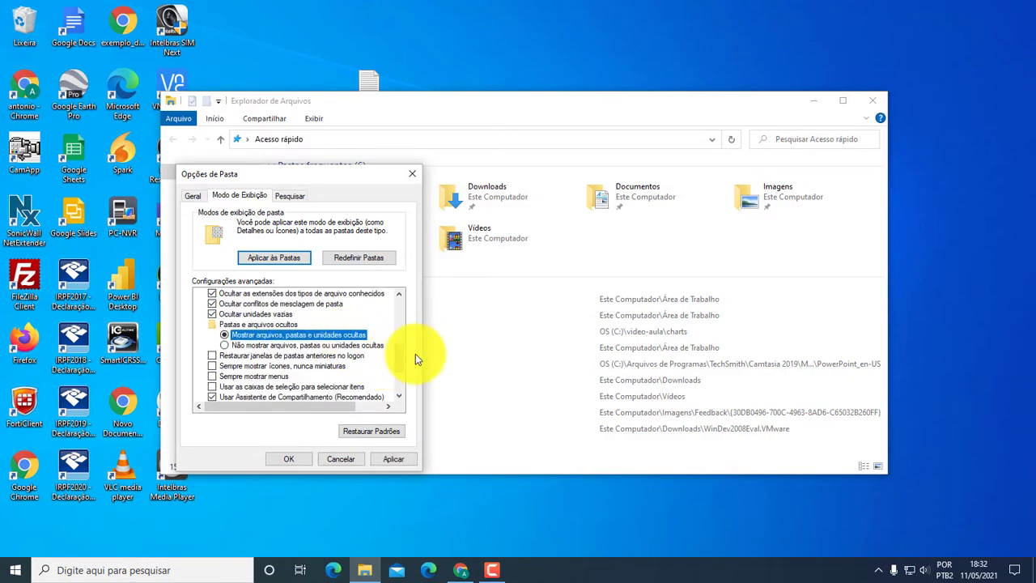
Turn off hiding extensions for known file types, apply the folder options and close File Explorer.
drag(397, 356, 396, 348)
click(347, 324)
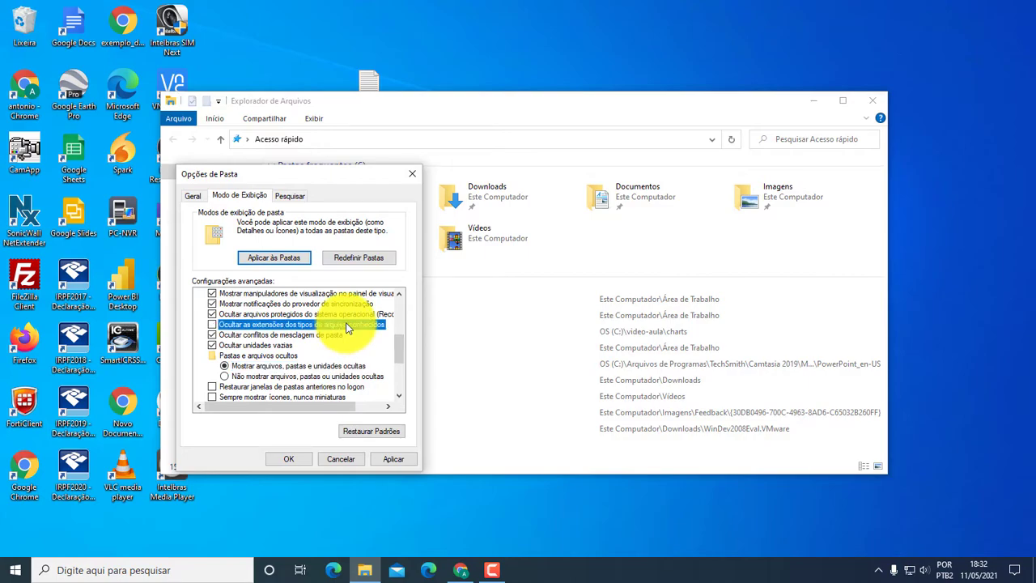
click(406, 458)
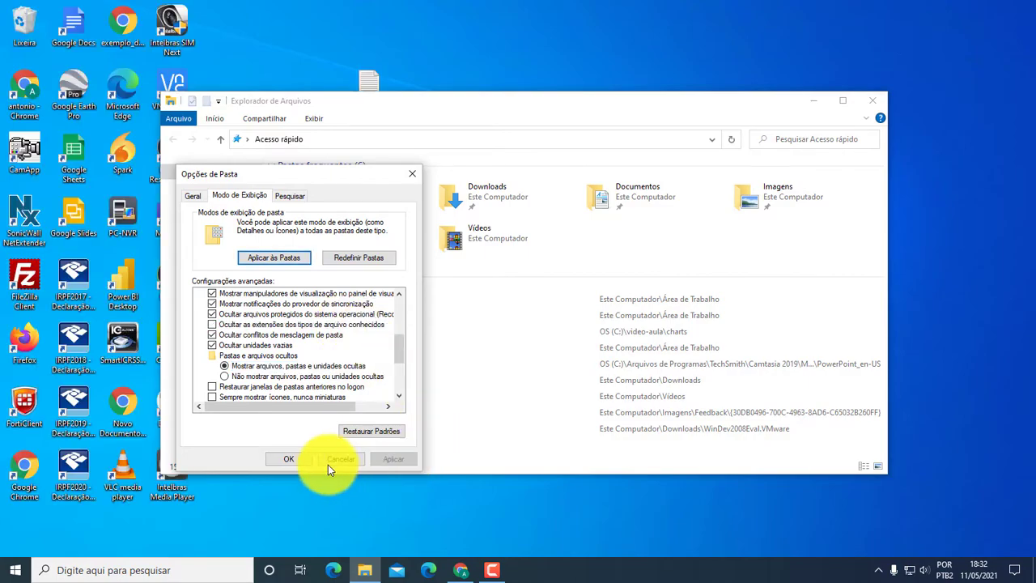
click(294, 459)
click(872, 101)
Change the desktop text document's extension from txt to html and accept the name 'Novo Documento de Texto (2).html'.
click(370, 85)
click(373, 113)
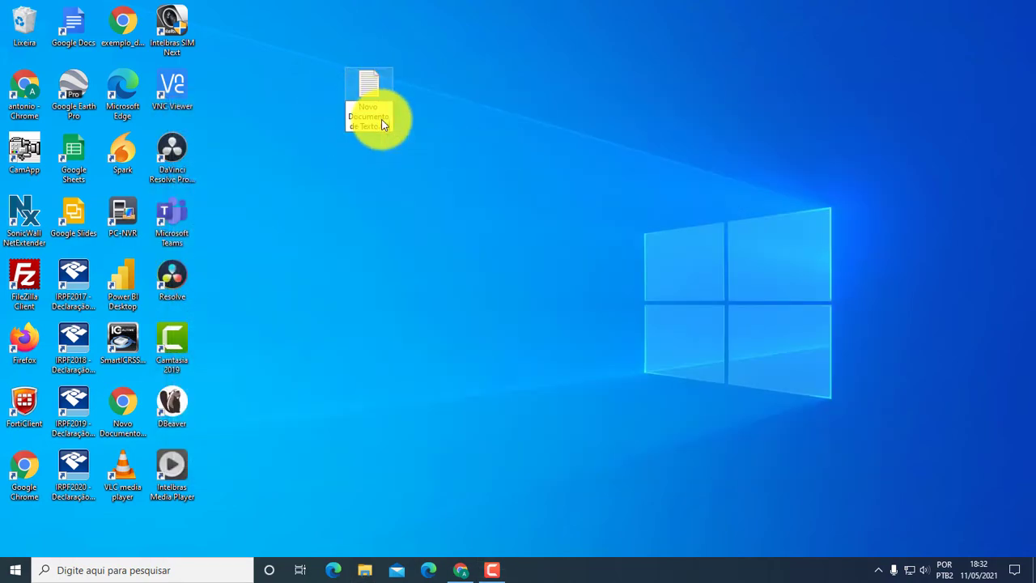
text(html)
key(Return)
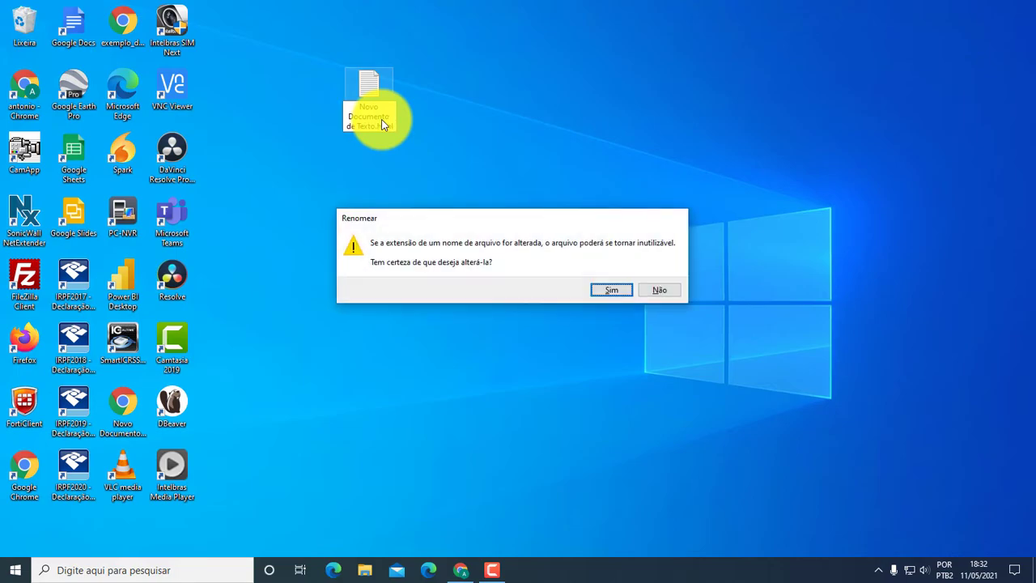
key(Return)
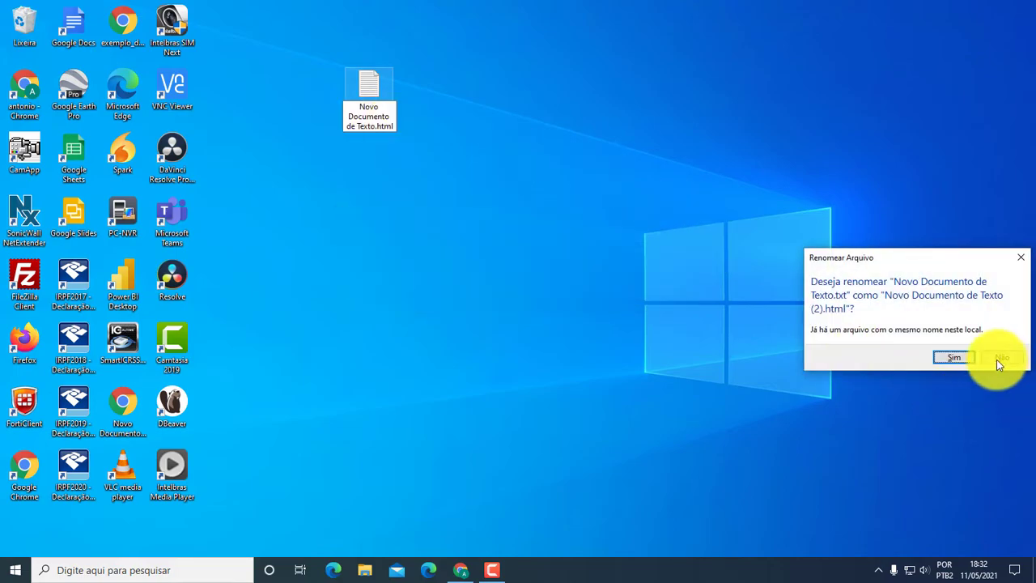
click(950, 356)
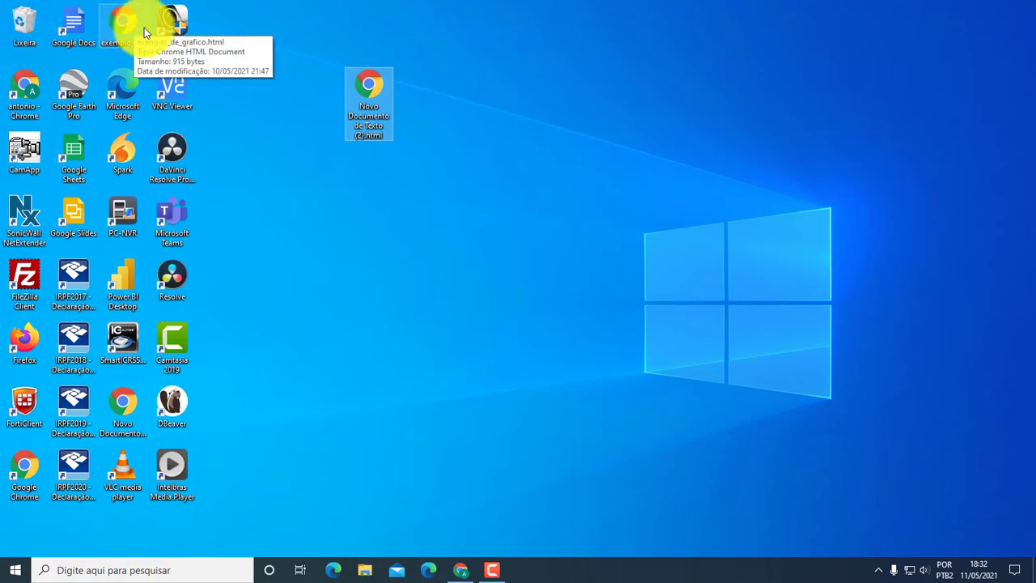
Open the renamed HTML file in Chrome to check the pie chart, close its page and return to the desktop.
double_click(372, 84)
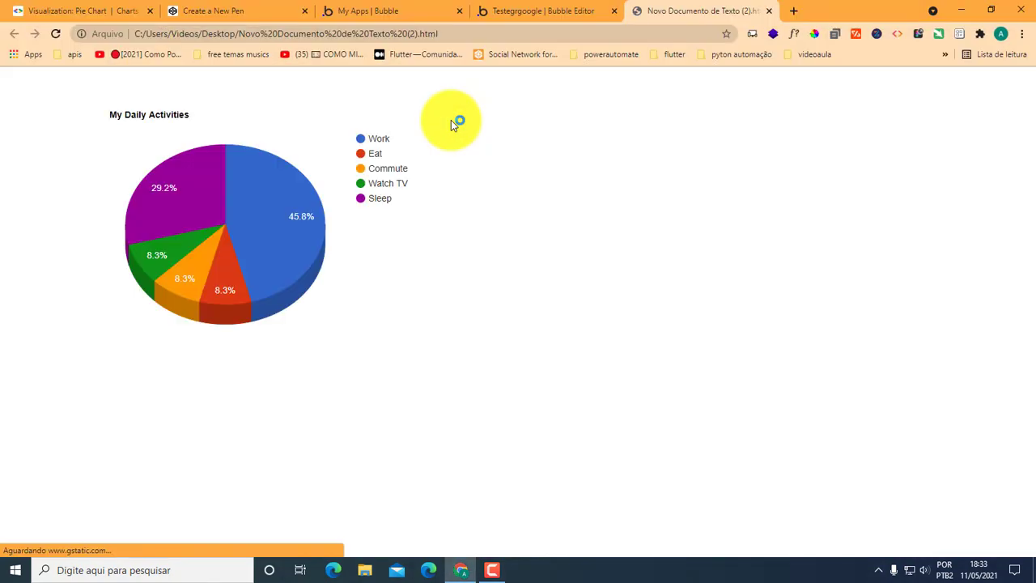
mouse_move(229, 229)
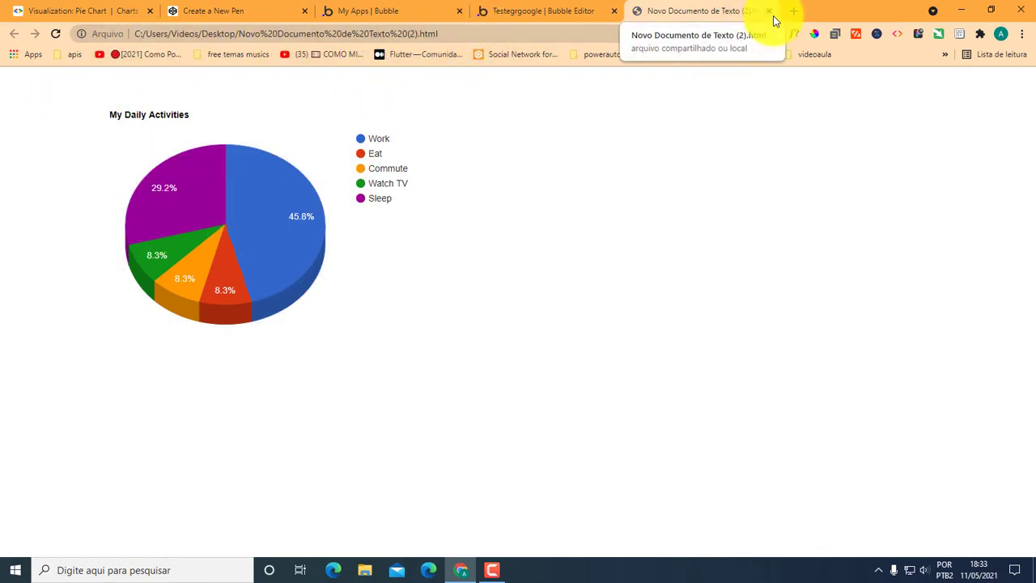
click(770, 12)
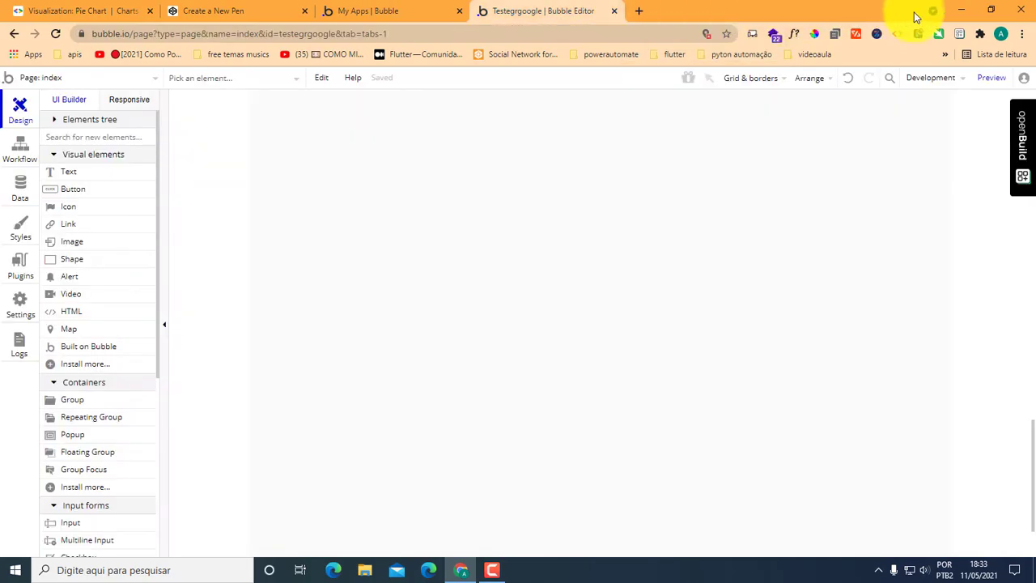
click(977, 17)
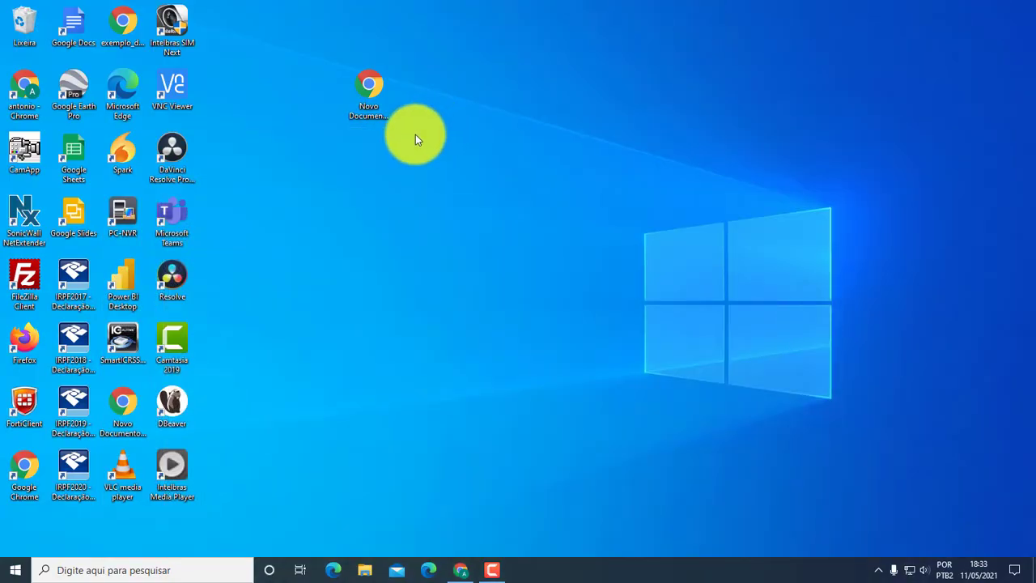
Open 'Novo Documento de Texto (2).html' with Microsoft Edge to check the pie chart, and close the browser.
right_click(397, 79)
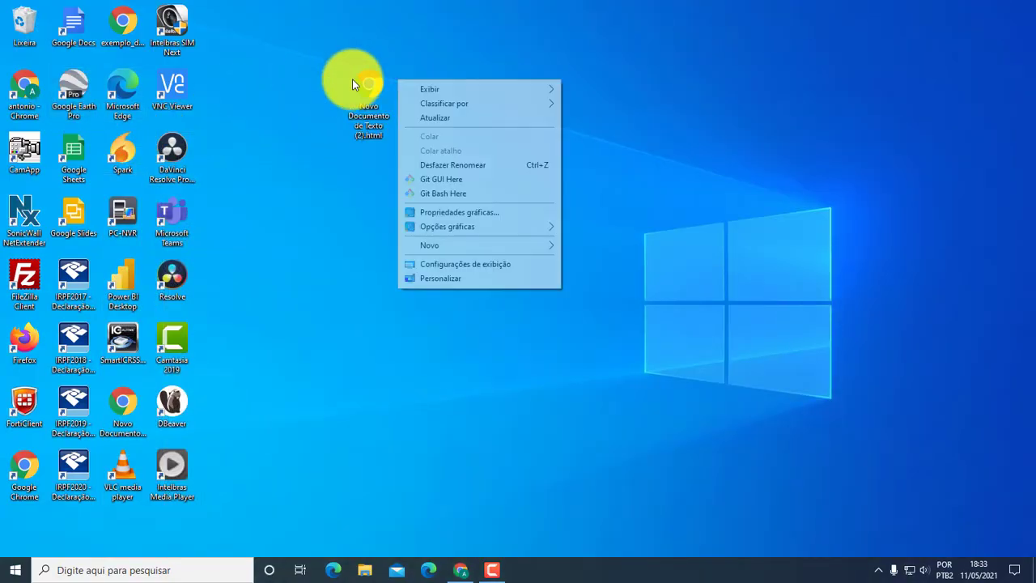
click(358, 78)
right_click(360, 79)
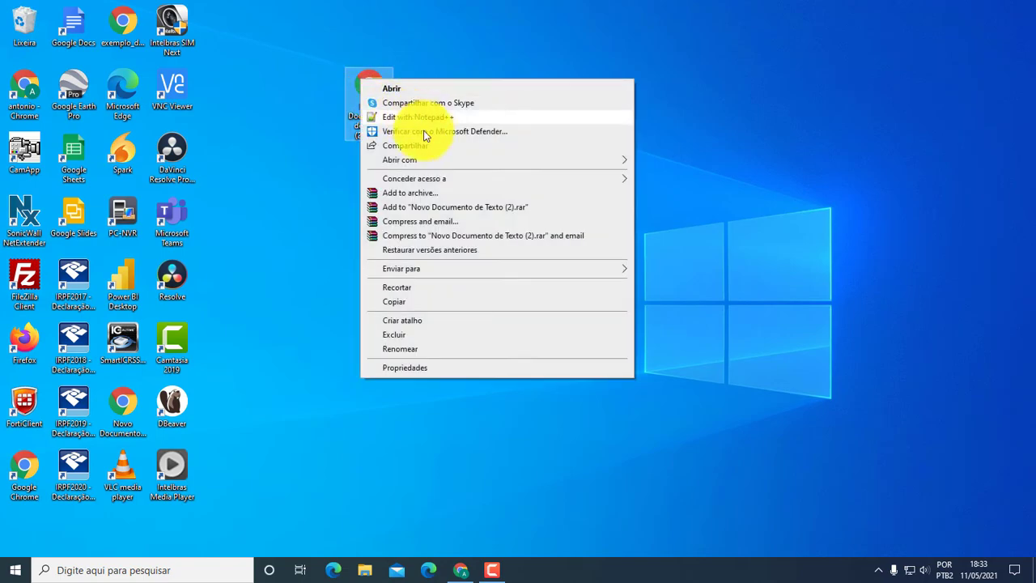
mouse_move(621, 166)
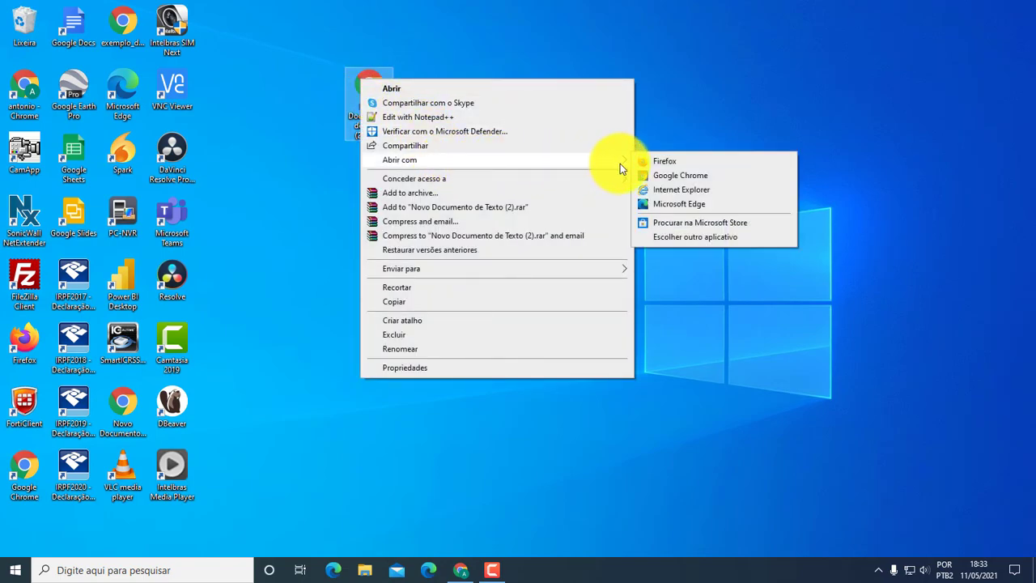
click(682, 204)
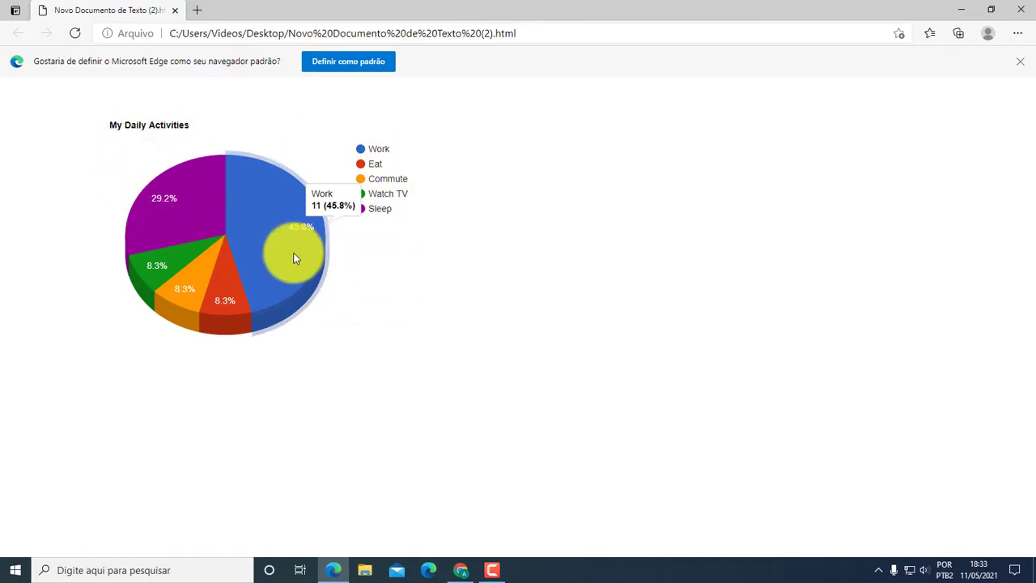
click(1020, 10)
Open 'Novo Documento de Texto (2).html' with Internet Explorer and set it up with the recommended security and compatibility settings.
right_click(350, 86)
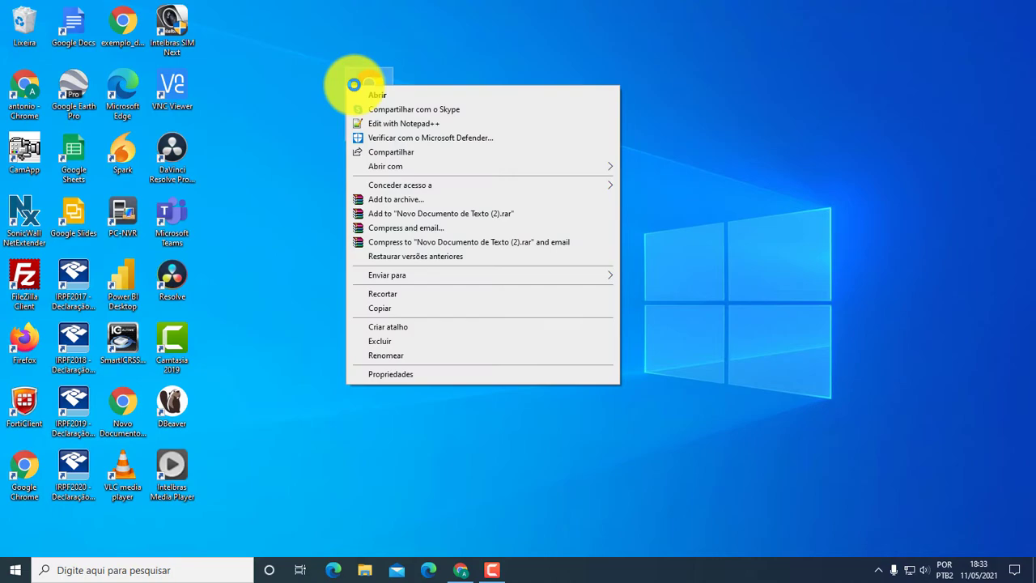
mouse_move(573, 166)
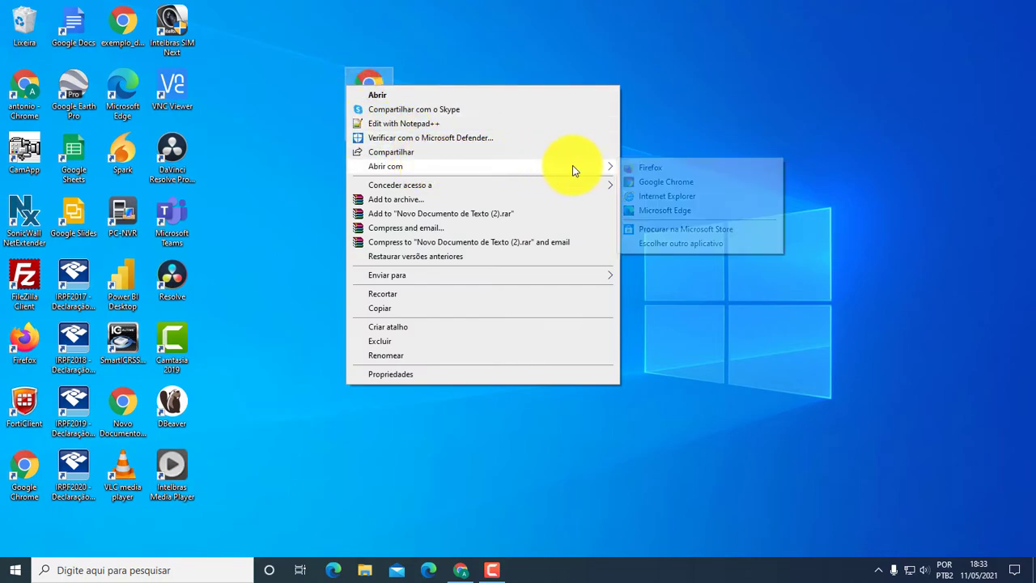
click(662, 196)
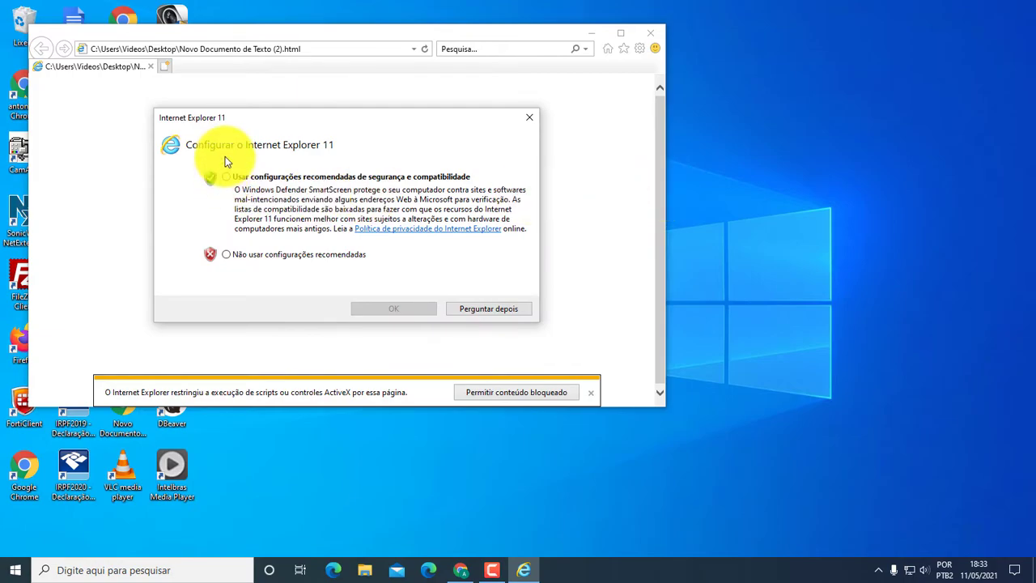
click(272, 253)
click(395, 311)
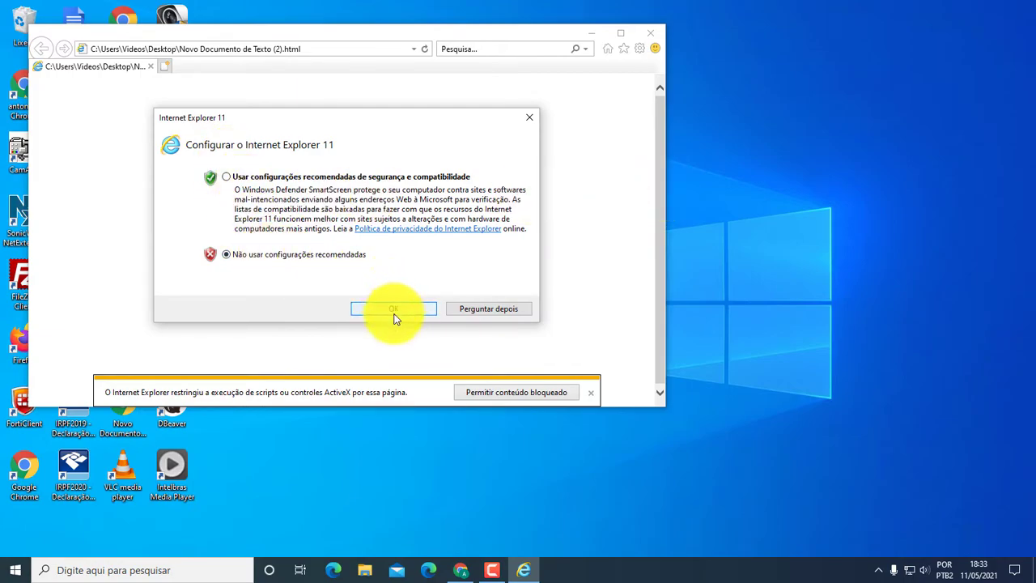
click(342, 177)
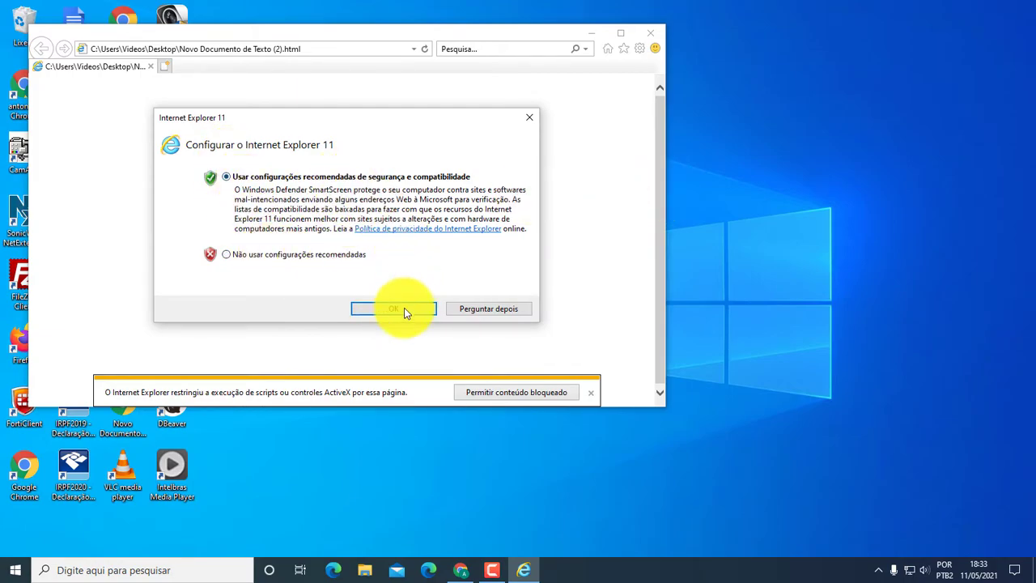
click(392, 311)
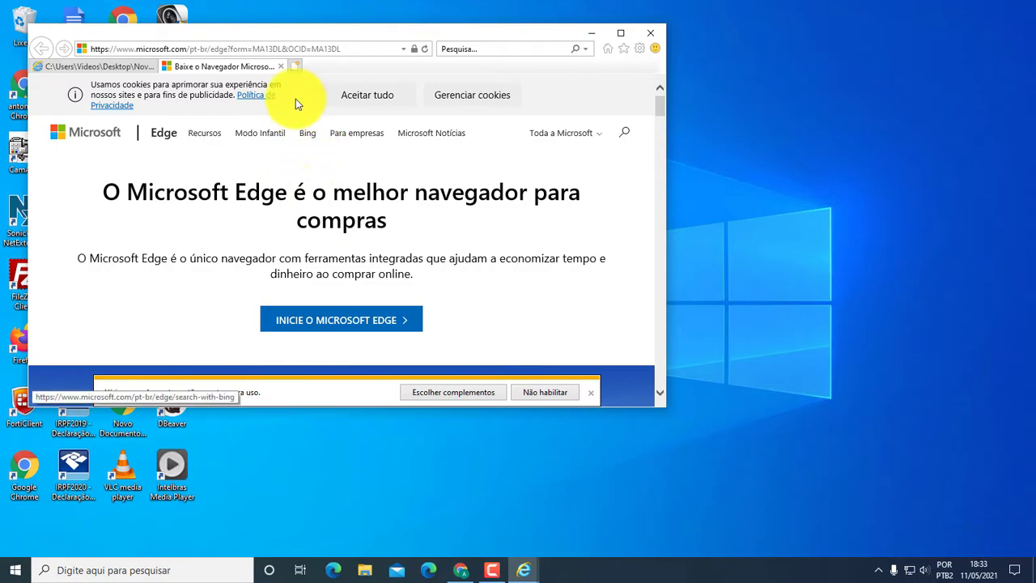
Dismiss the Microsoft Edge promo page, allow the blocked content without enabling add-ons to check the pie chart, and close Internet Explorer.
click(280, 66)
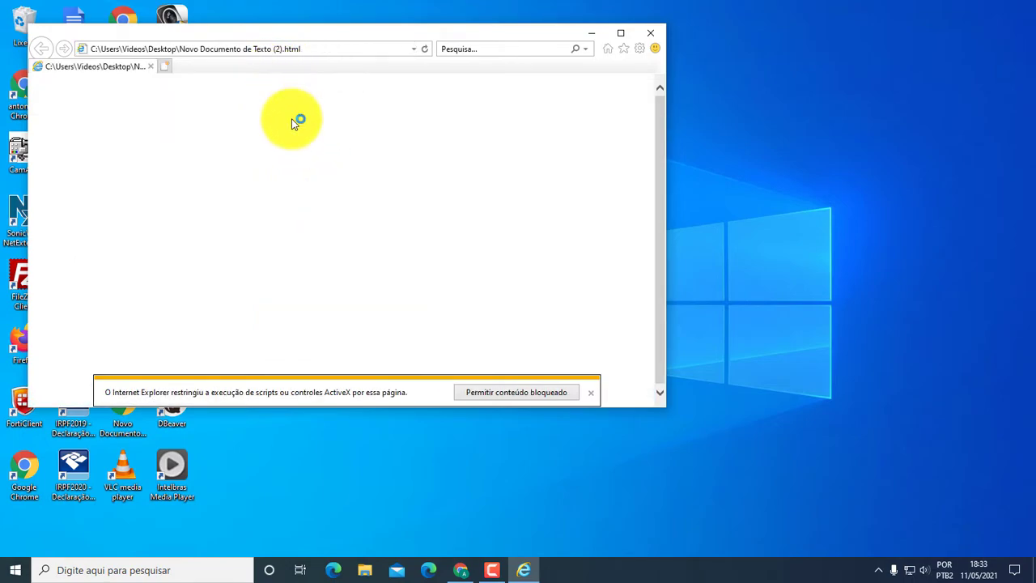
click(521, 393)
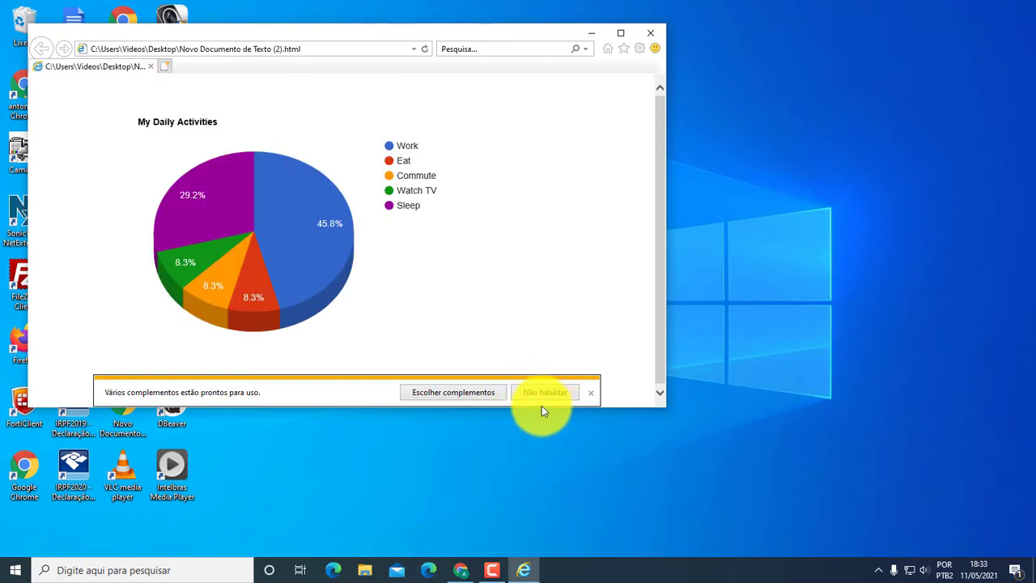
click(542, 394)
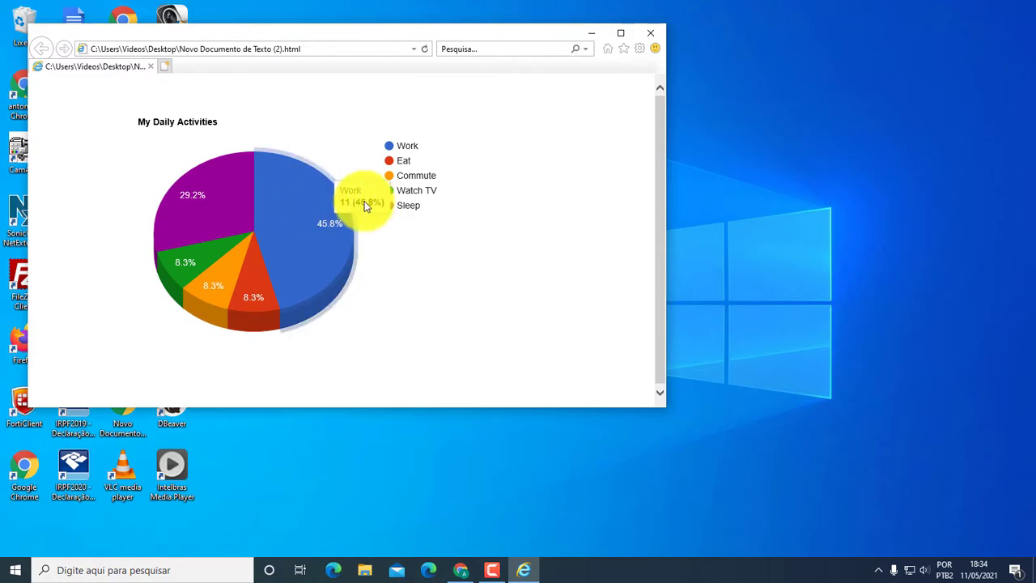
click(650, 33)
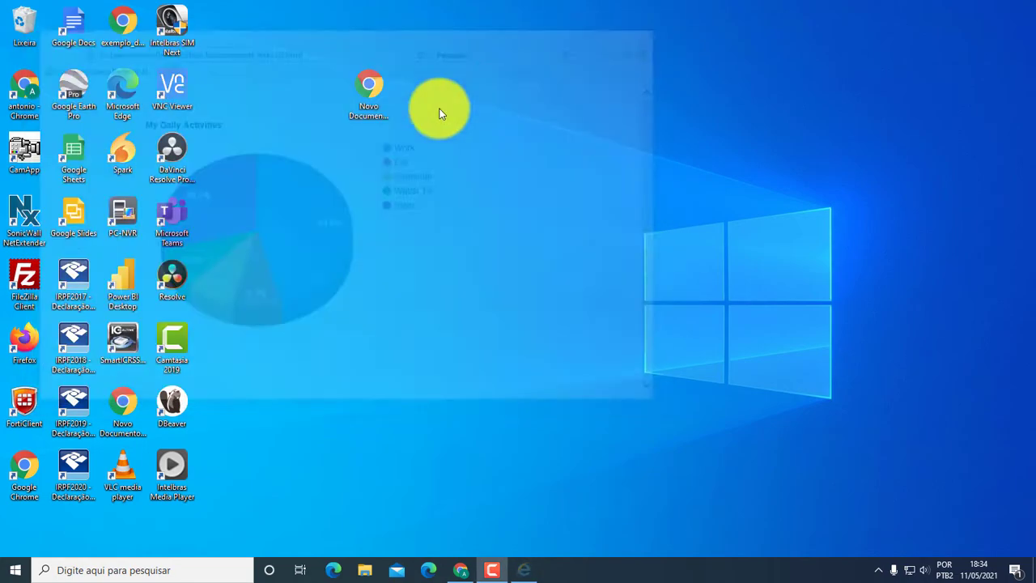
Open the desktop HTML file in Chrome to check the pie chart, close its page and return to the desktop.
double_click(368, 93)
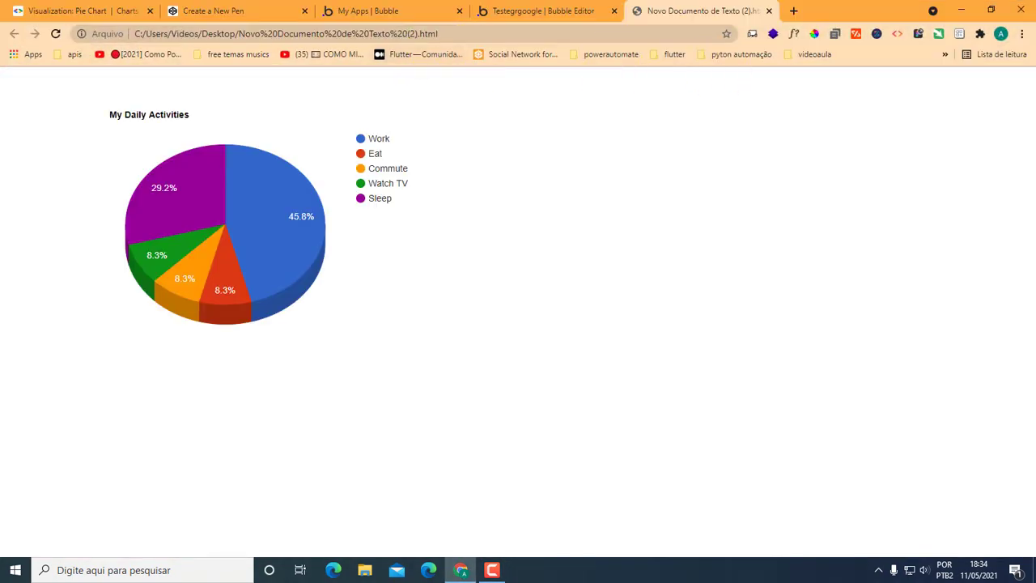
click(769, 10)
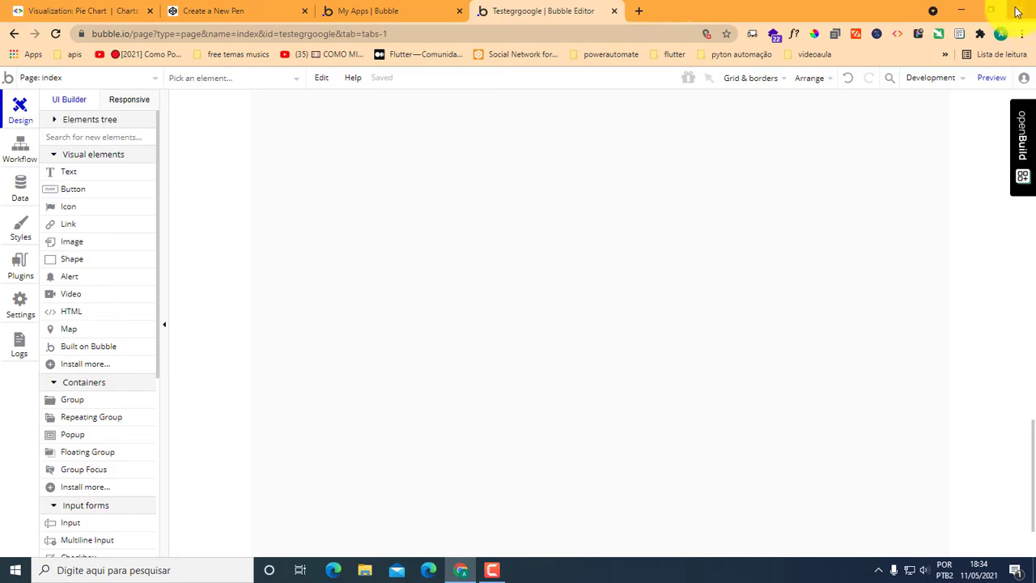
click(960, 9)
Open the desktop HTML file for editing in Notepad++ and decline the offered program update.
right_click(356, 81)
click(406, 120)
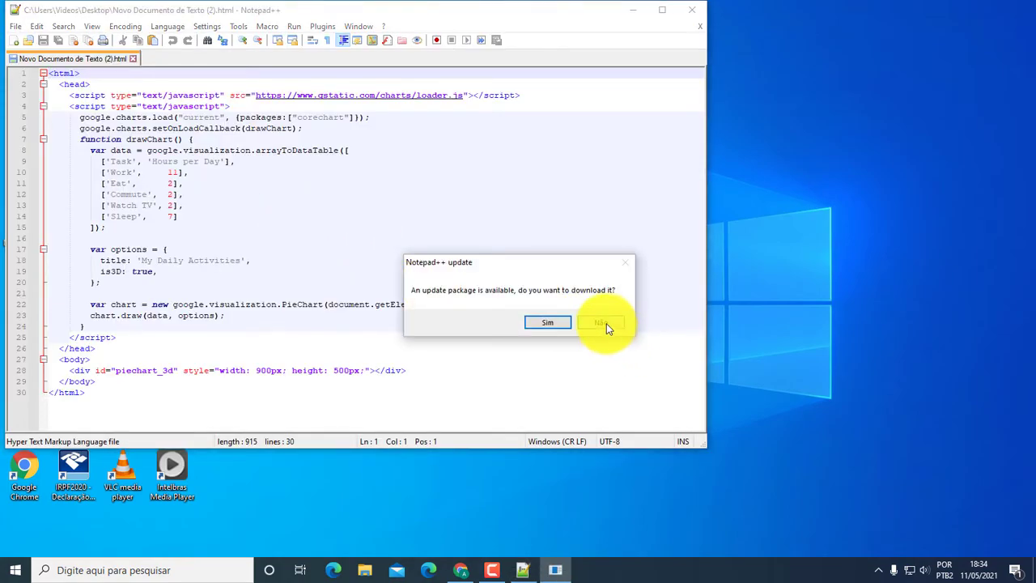
click(600, 323)
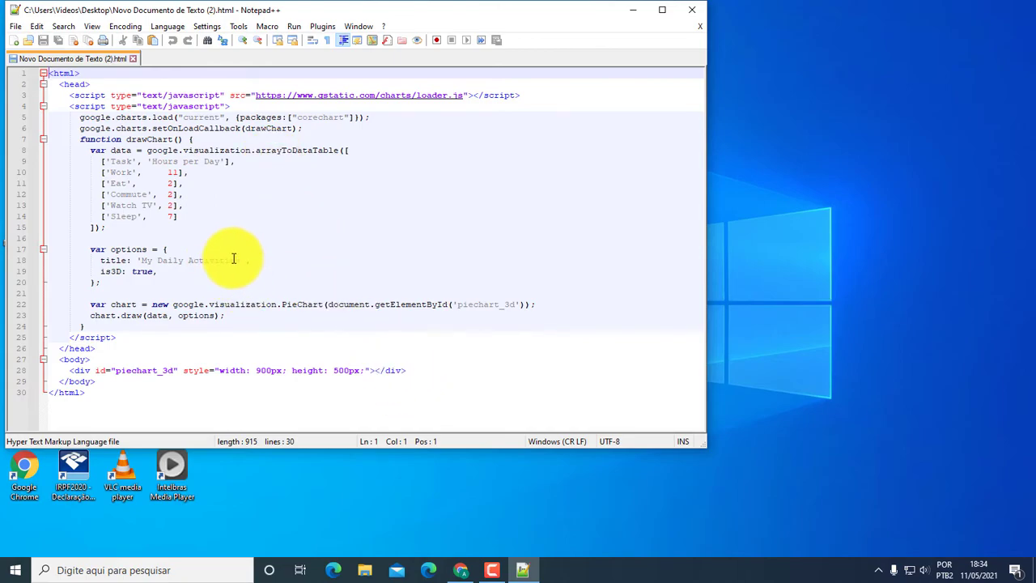
Change the chart's title option to 'Minhas Atividades Diárias' and save the file.
drag(242, 262, 144, 259)
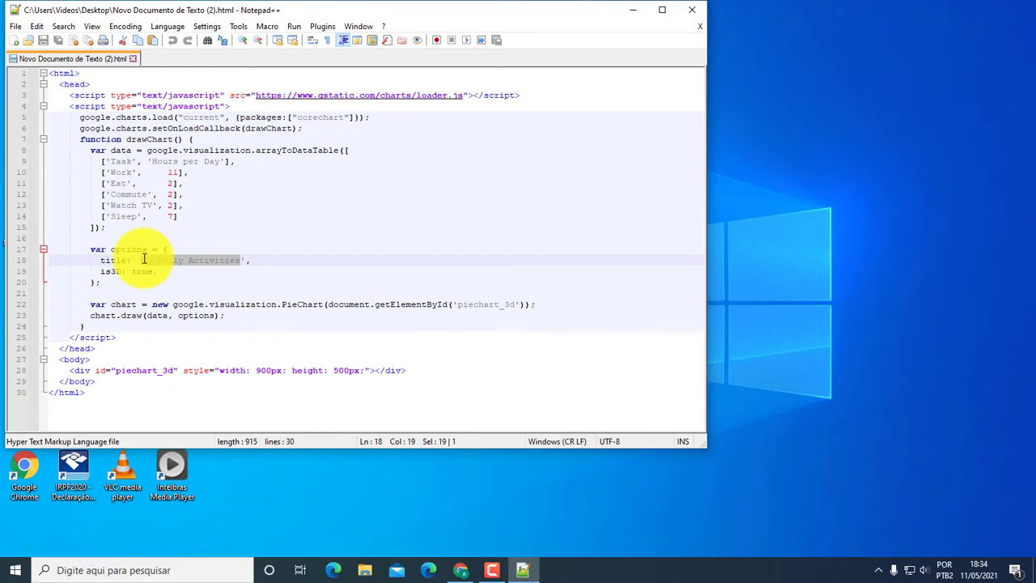
text(Minhas Atividades)
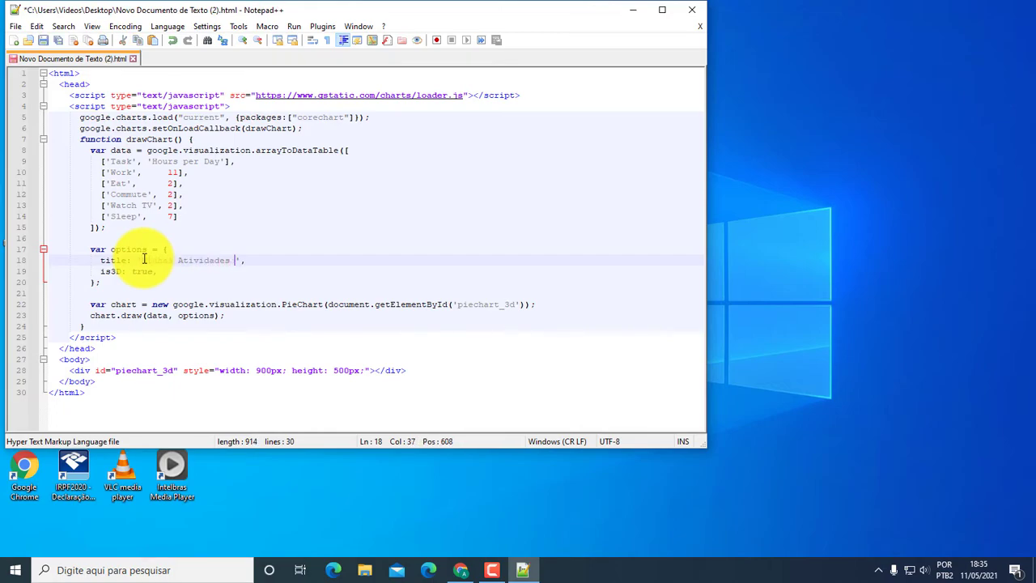
text( Diár)
text(ia)
text(árias)
click(44, 40)
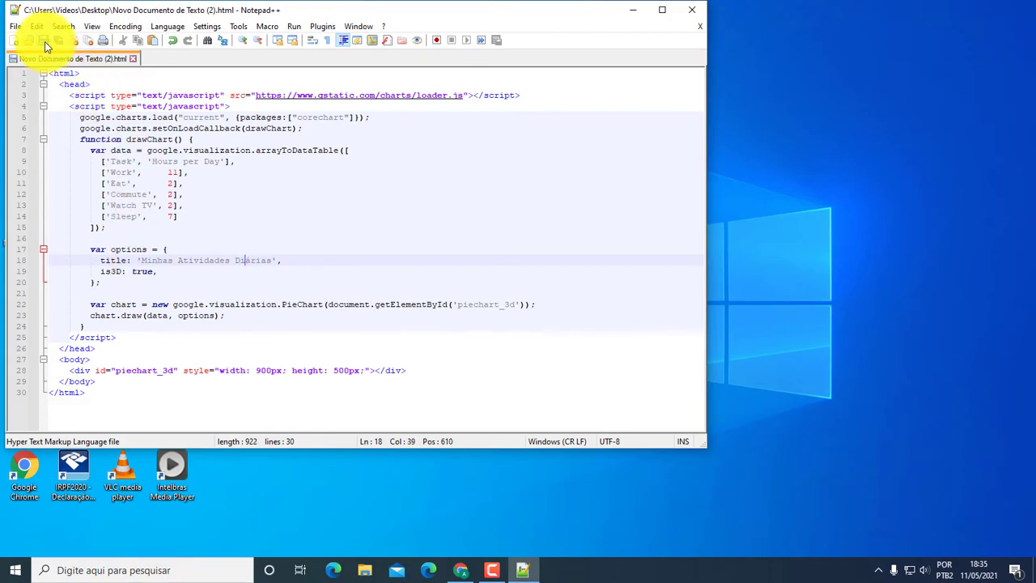
Open the saved HTML file in Chrome to check the chart's title, close its page and return to the desktop.
click(631, 10)
double_click(372, 85)
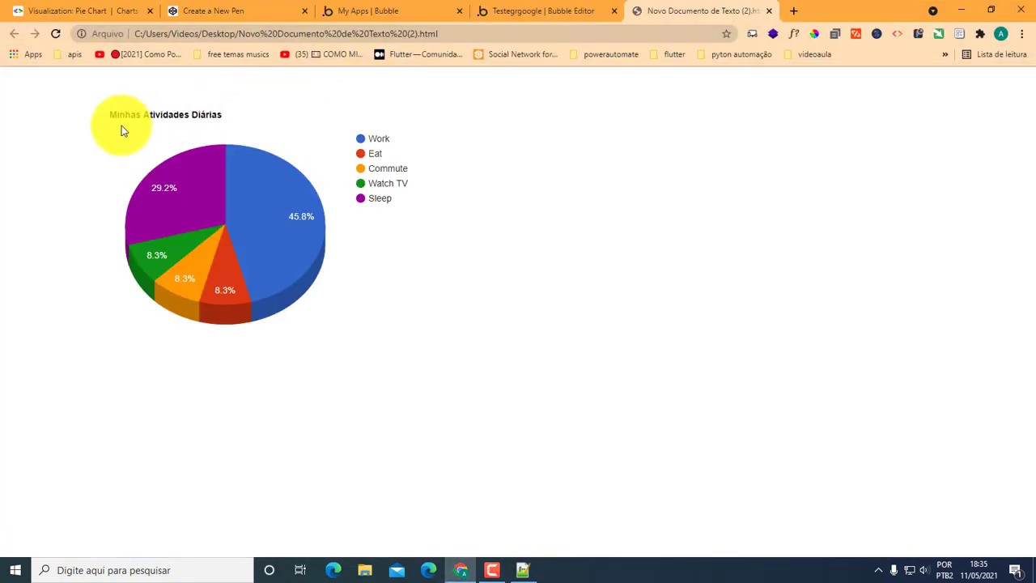
click(769, 11)
click(961, 10)
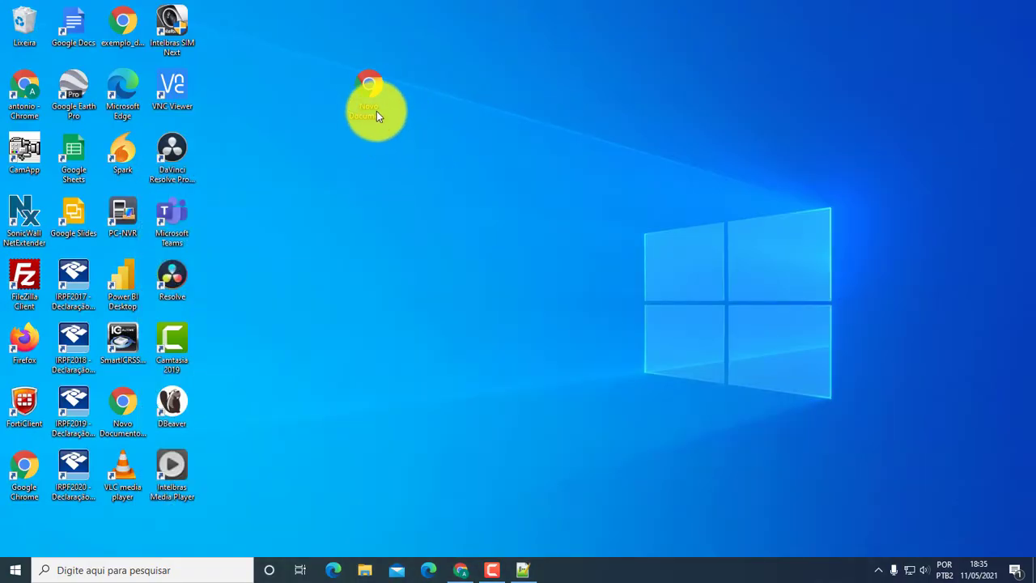
drag(375, 99, 375, 99)
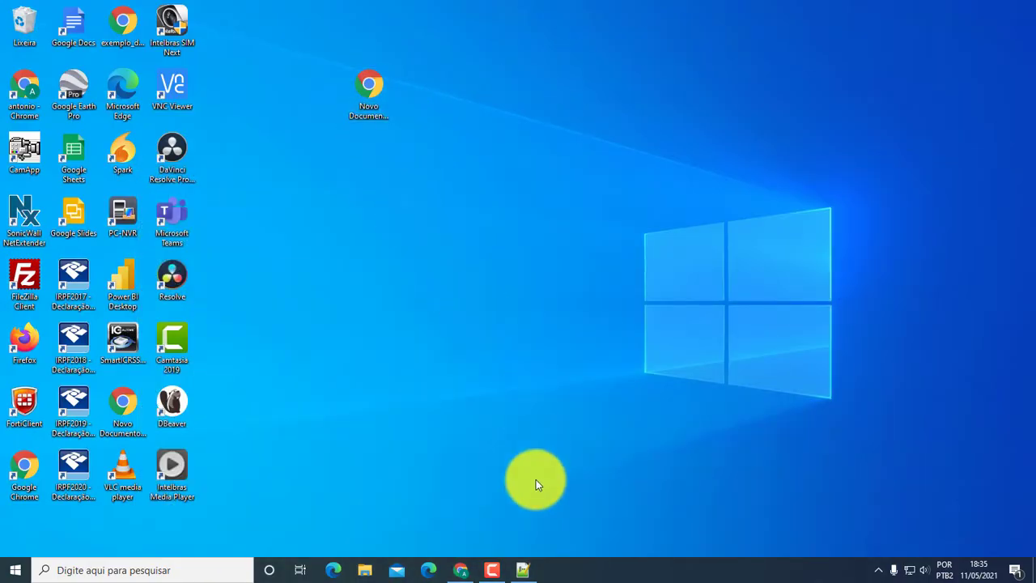
Switch back to the code in Notepad++ and change the 'Work' label in the data table to 'Janeiro'.
click(523, 570)
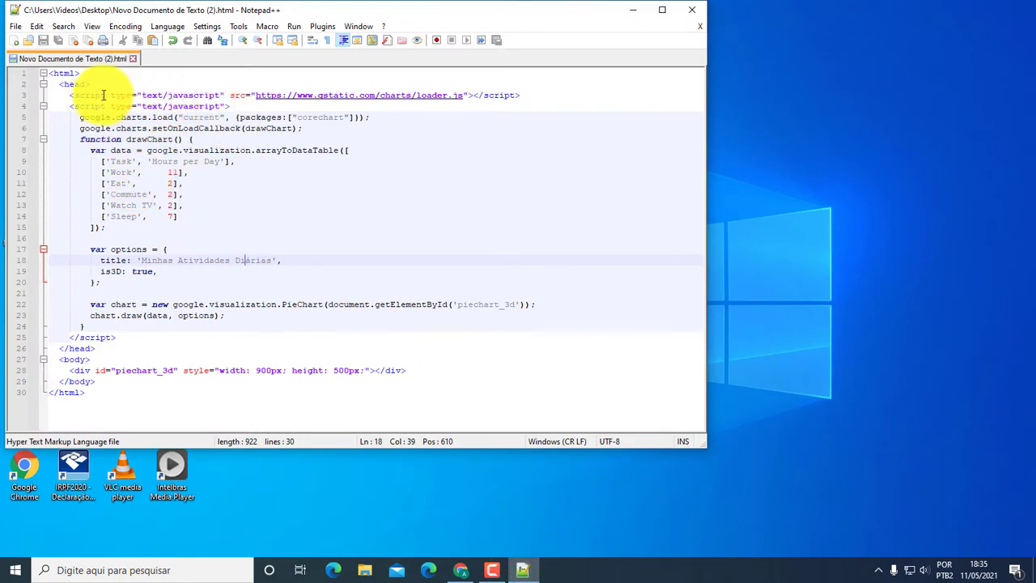
mouse_move(47, 73)
mouse_down()
mouse_move(90, 73)
mouse_move(41, 64)
mouse_up()
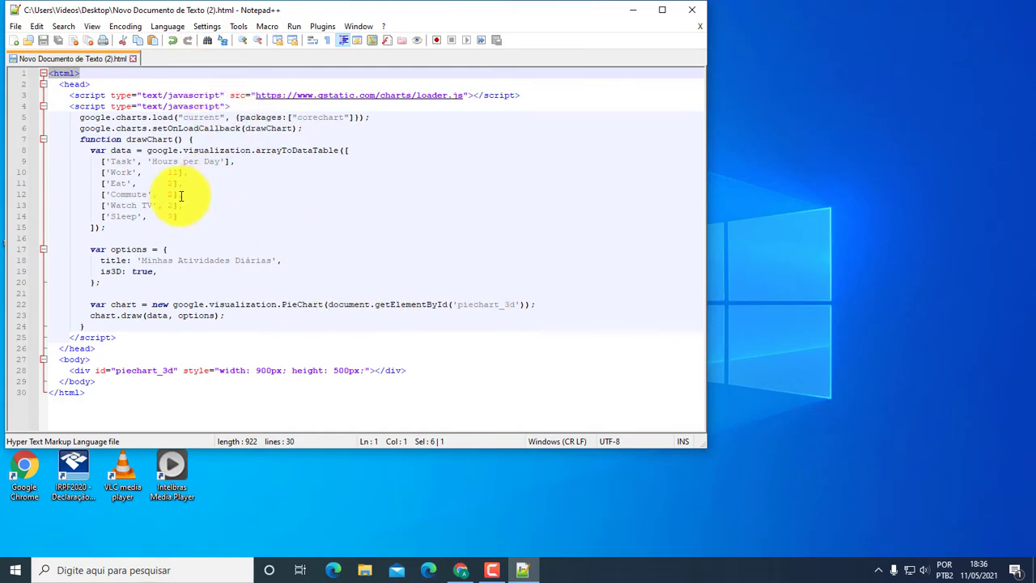
click(240, 214)
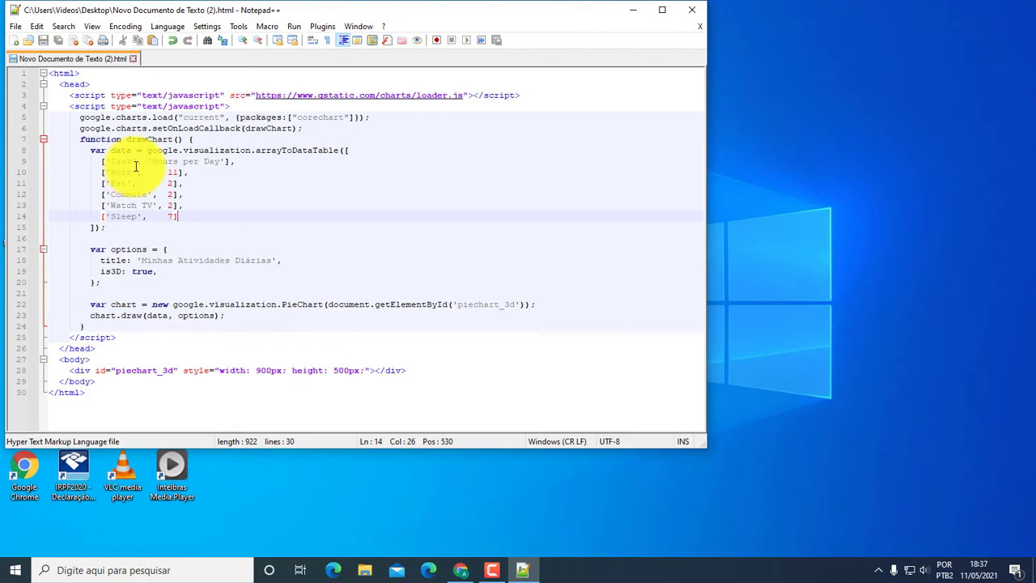
drag(133, 173, 110, 172)
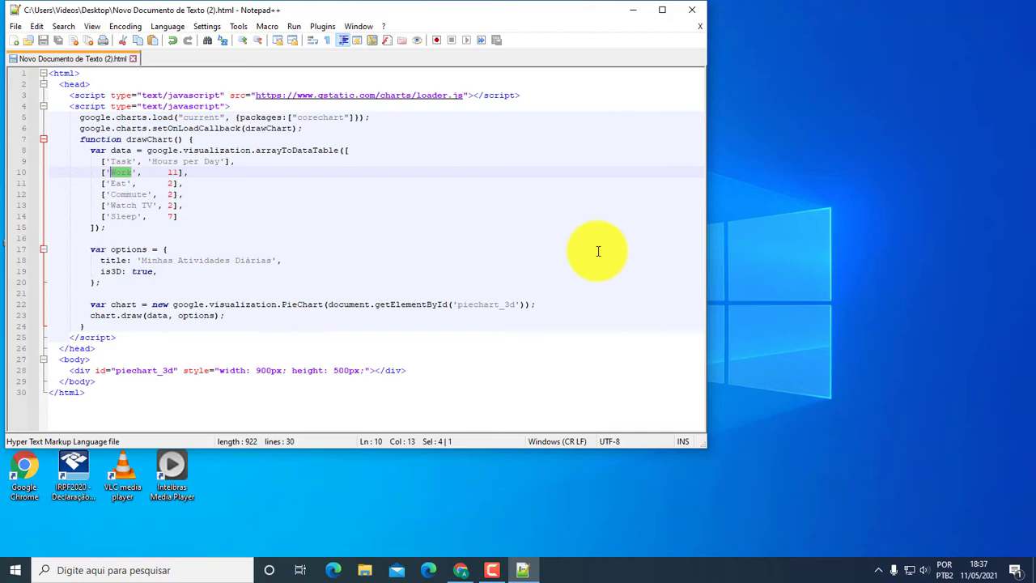
text(T)
text(anei)
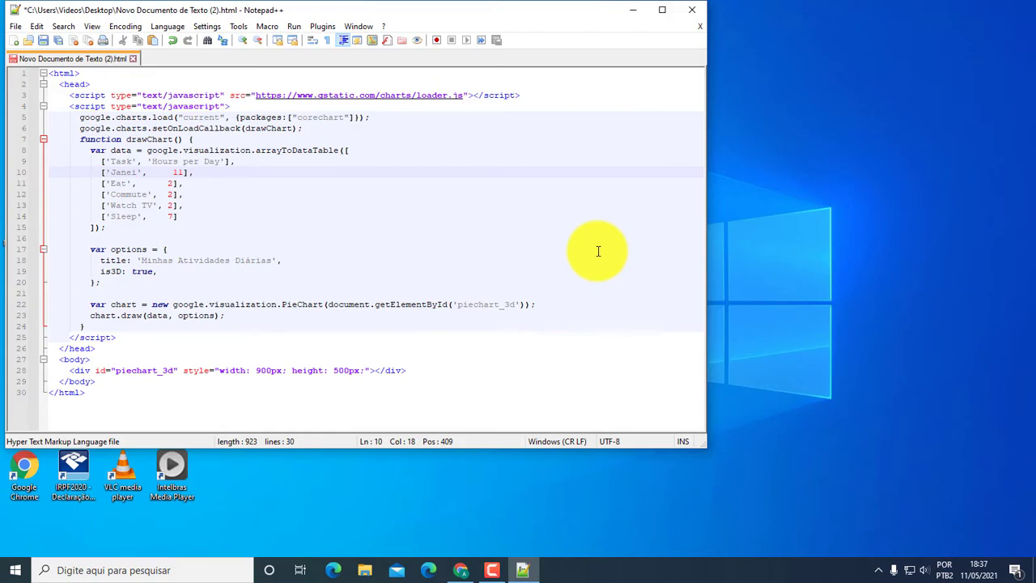
text(ro)
Replace the 'Eat' label in the data table with 'Fevereiro'.
key(Right)
key(Right)
key(Right)
key(Right)
key(Right)
key(Down)
key(Left)
key(Left)
key(Left)
key(Left)
key(Left)
key(Left)
key(Left)
key(Left)
key(Left)
key(Left)
key(Left)
key(Up)
key(End)
key(Down)
key(Left)
key(Left)
key(Left)
key(Left)
key(Left)
key(Left)
key(Left)
key(Left)
key(Left)
key(Left)
key(Left)
key(BackSpace)
key(BackSpace)
key(BackSpace)
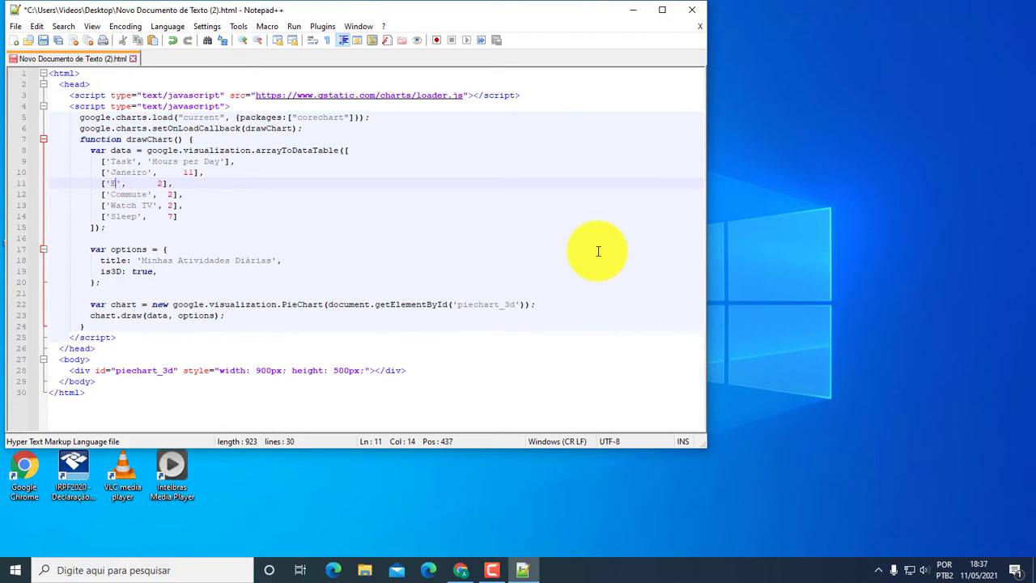
text(Feverei)
Replace the 'Commute' label in the data table with 'Março'.
key(Down)
key(Left)
key(Left)
key(BackSpace)
key(BackSpace)
key(BackSpace)
key(BackSpace)
key(BackSpace)
key(BackSpace)
key(BackSpace)
text(Março)
Replace the 'Watch TV' label in the data table with 'Abril', starting with a capital letter.
key(Right)
key(Right)
key(Right)
key(Down)
key(BackSpace)
key(BackSpace)
key(BackSpace)
key(BackSpace)
key(BackSpace)
key(BackSpace)
key(BackSpace)
key(BackSpace)
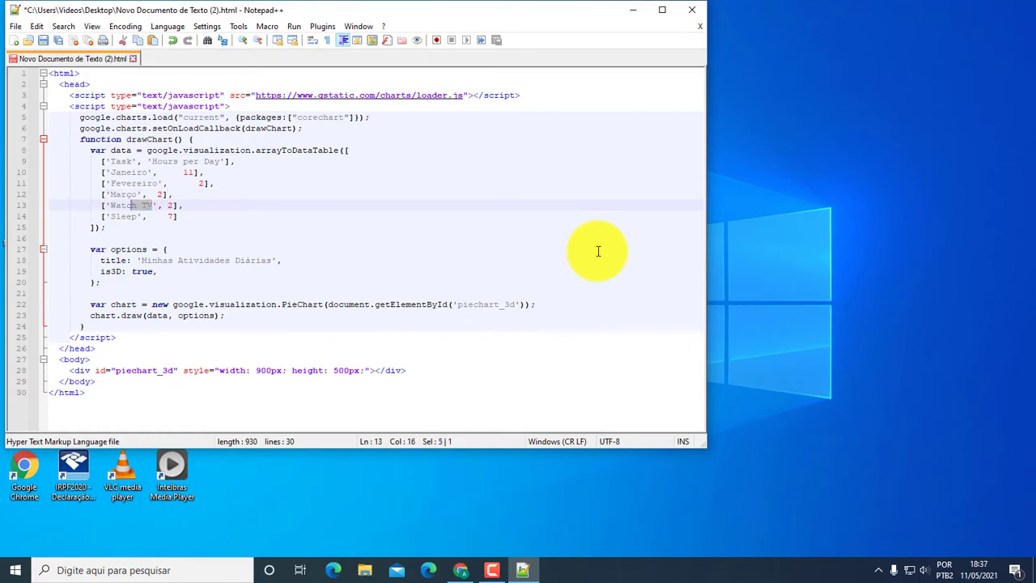
text(abril)
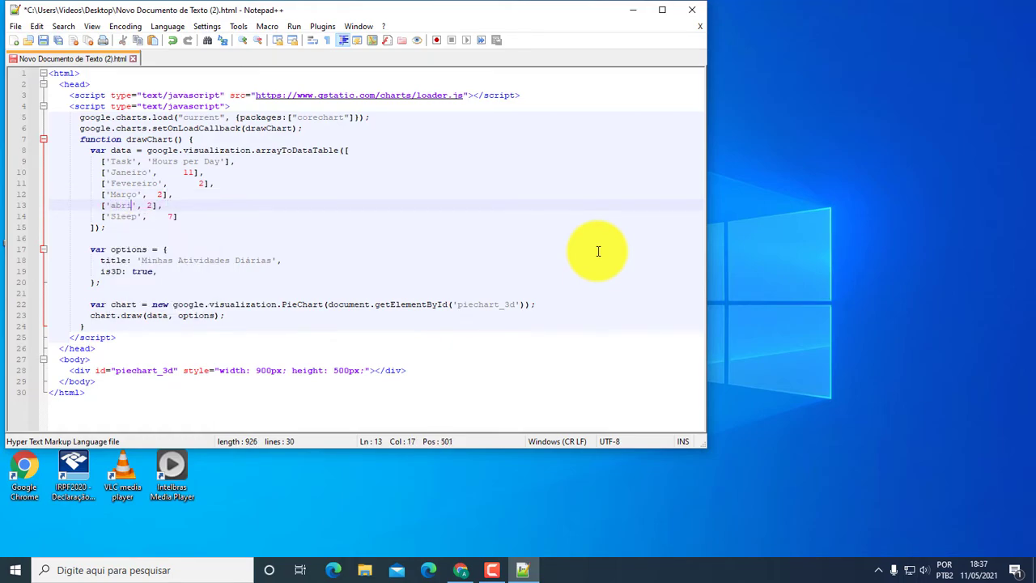
key(Left)
key(Left)
key(Left)
key(Delete)
text(A)
Replace the 'Sleep' label in the data table with 'Maio' and save the file.
key(End)
key(Down)
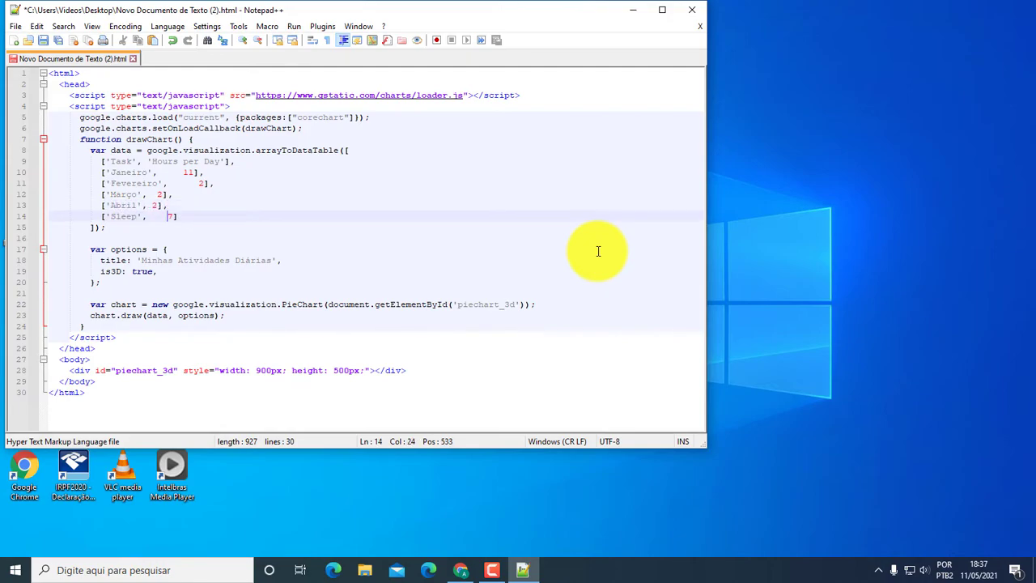
key(Left)
key(Left)
key(Left)
key(Left)
key(Left)
key(shift+Left)
key(shift+Left)
key(shift+Left)
key(shift+Left)
key(shift+Left)
text(Maio)
click(42, 40)
Minimize the editor and open the saved HTML file in Chrome to check the month labels in the legend.
click(634, 10)
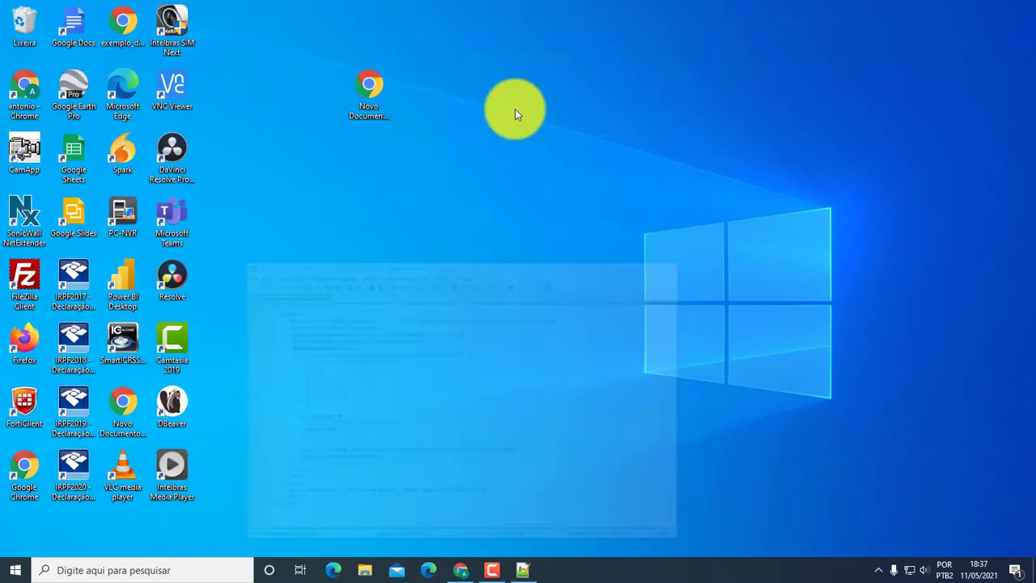
click(371, 92)
double_click(372, 92)
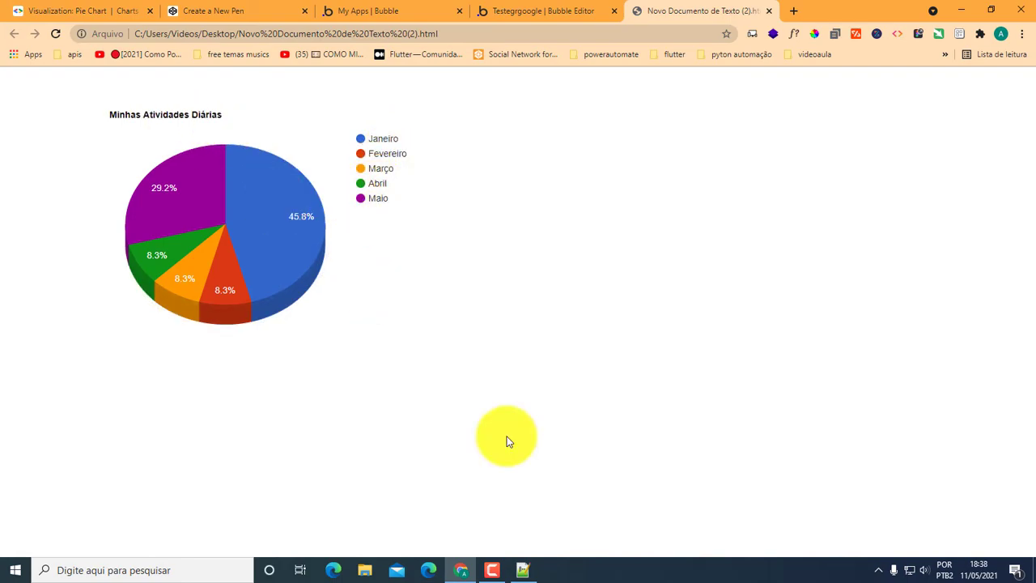
Return to Notepad++, change the chart's title option to 'Meu Faturamento Mensal' and save the file.
click(522, 570)
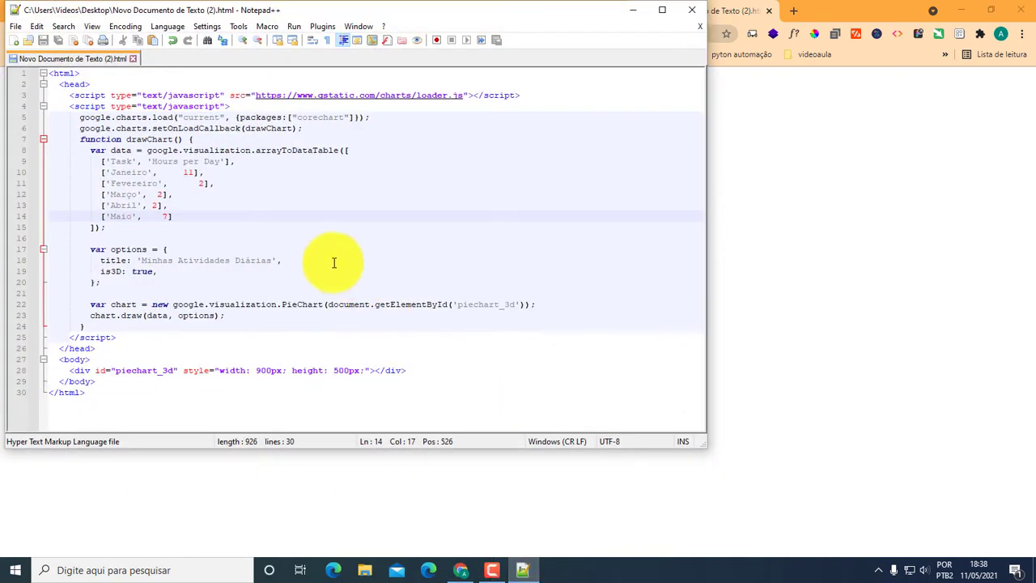
drag(270, 260, 148, 261)
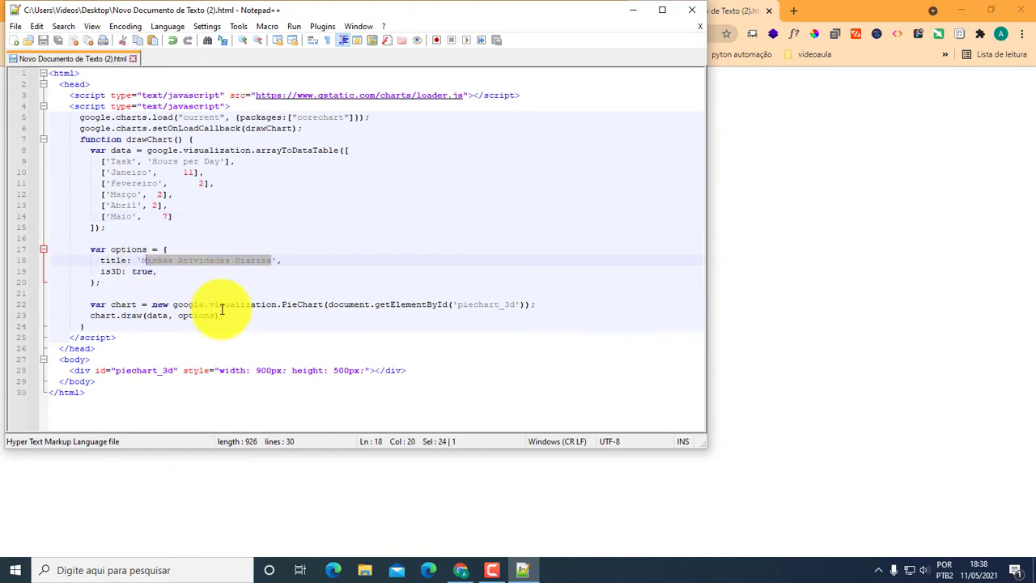
text(eu Faturamento Mensal)
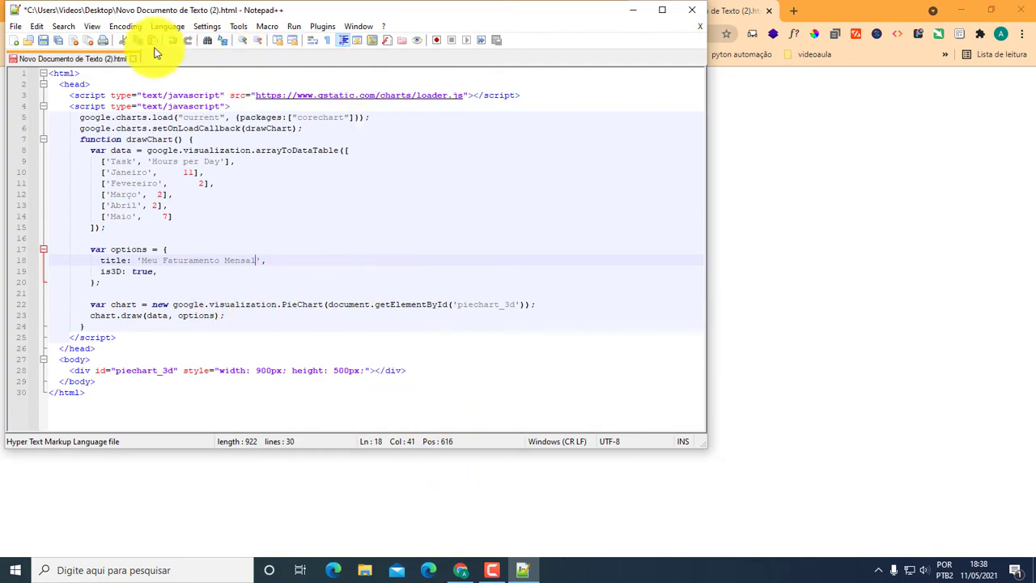
click(43, 41)
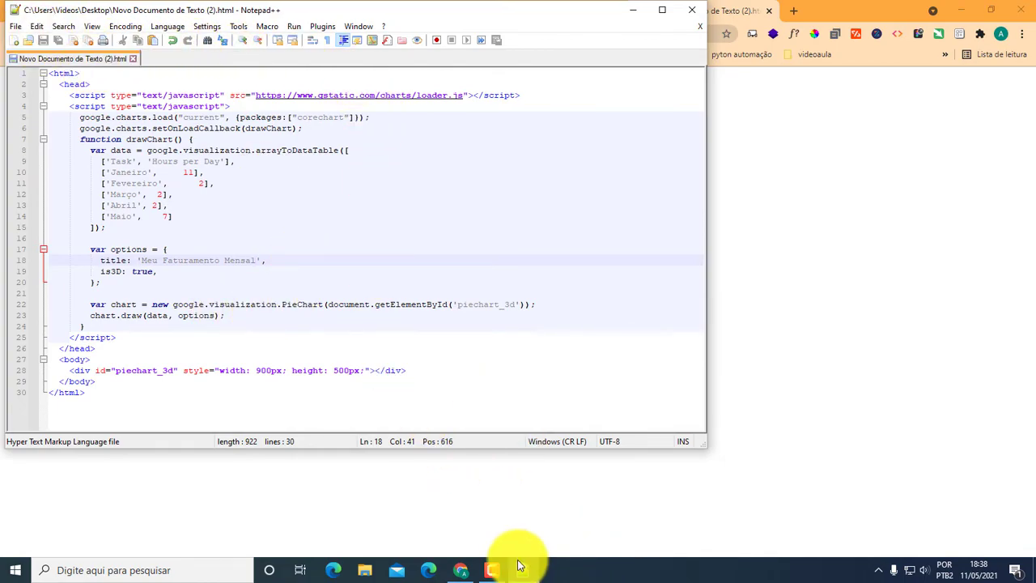
Reload the local HTML page in Chrome to check the chart title and inspect the values of the pie slices.
click(825, 208)
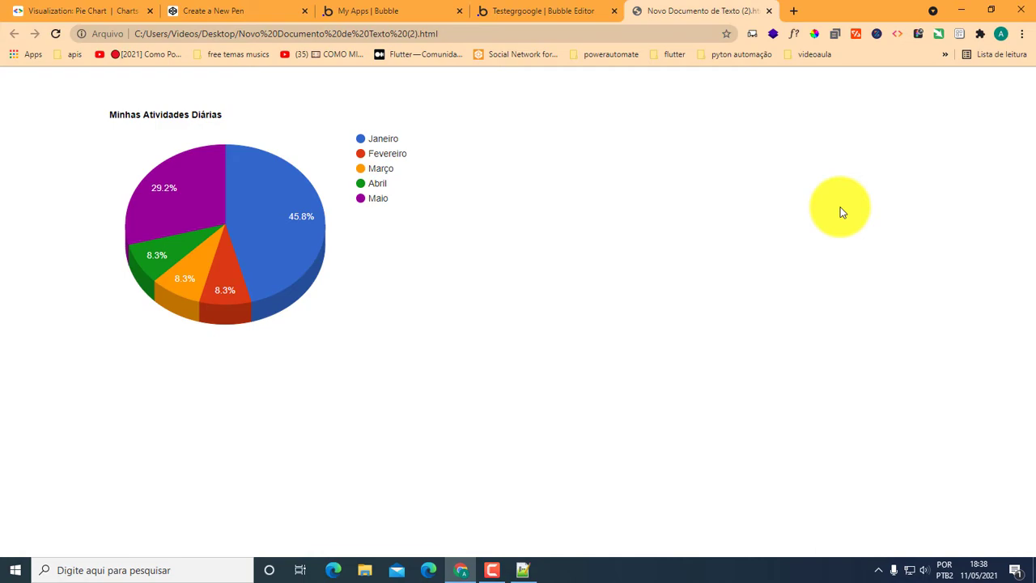
key(F5)
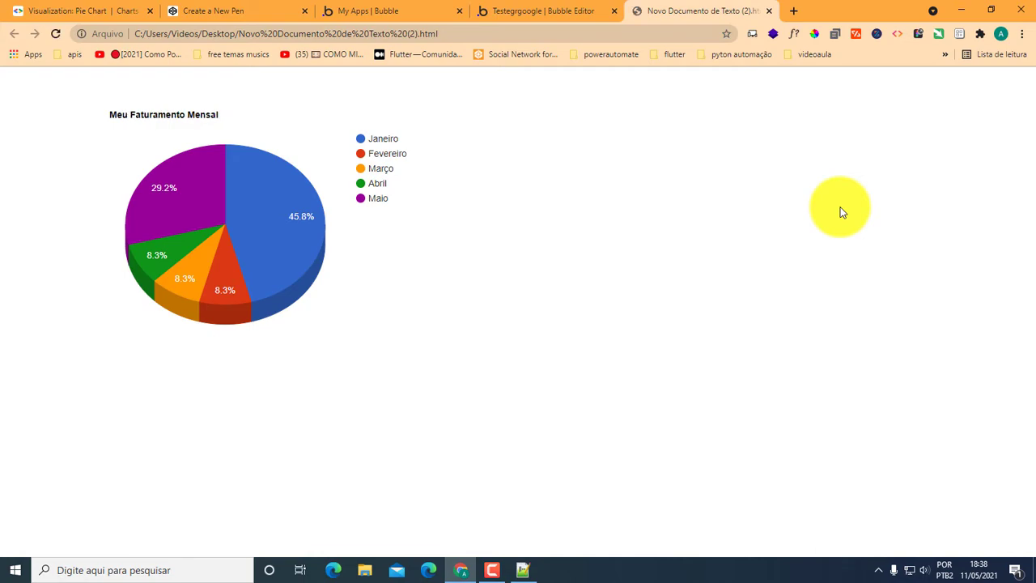
mouse_move(181, 189)
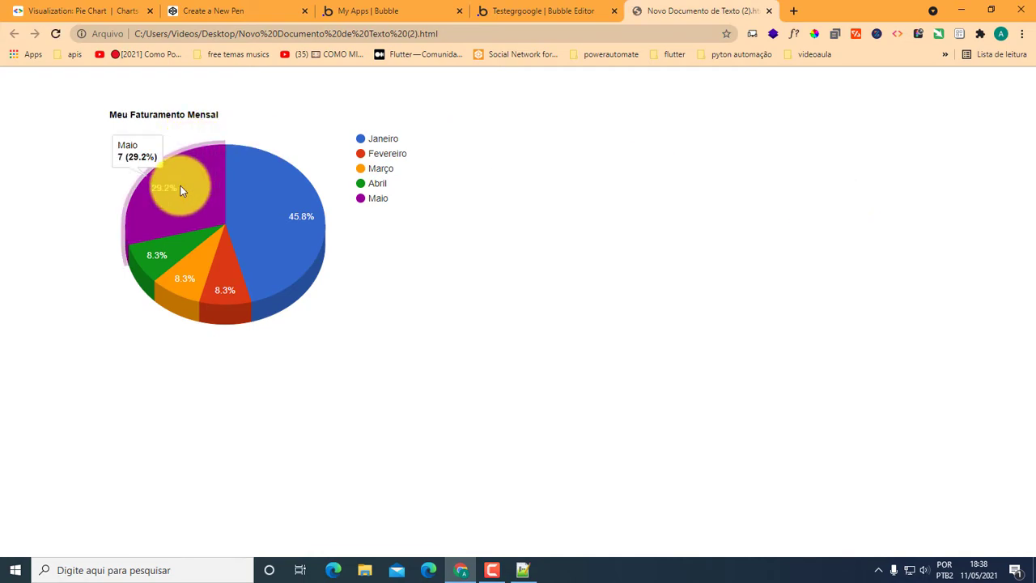
mouse_move(288, 216)
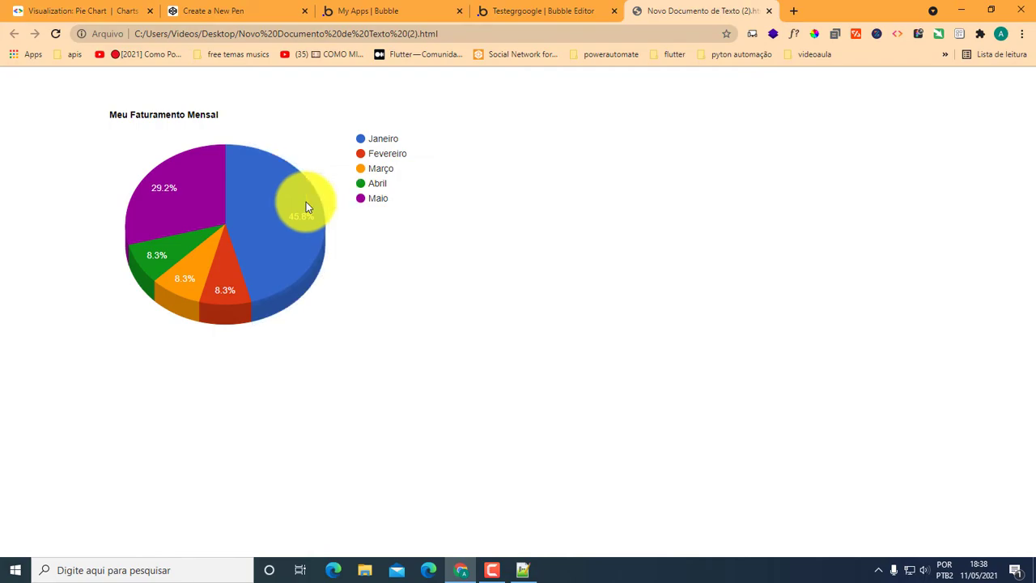
mouse_move(148, 200)
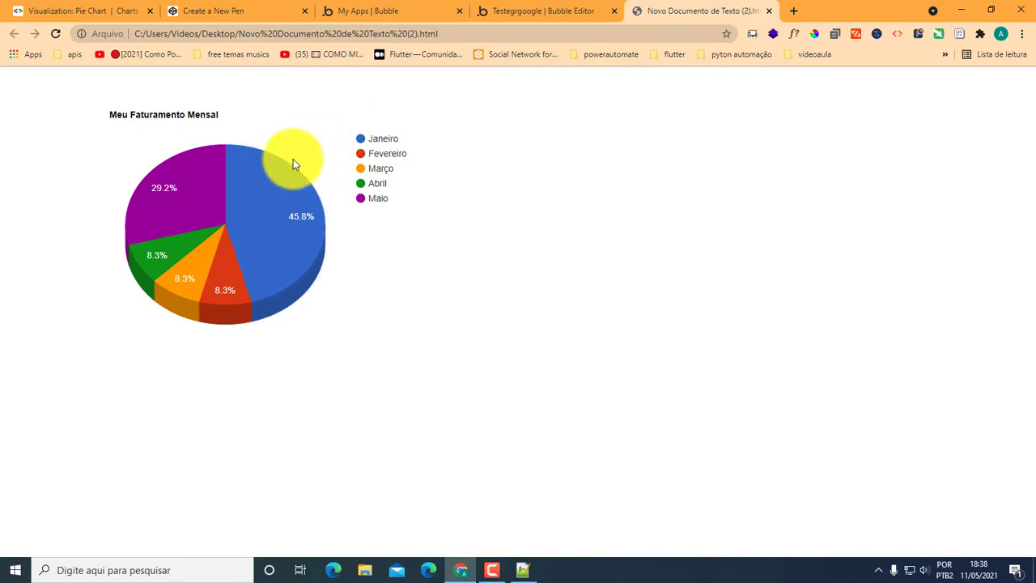
In Notepad++, add a row [Junho, 85] below the 'Maio' row of the data table and save the file.
click(523, 574)
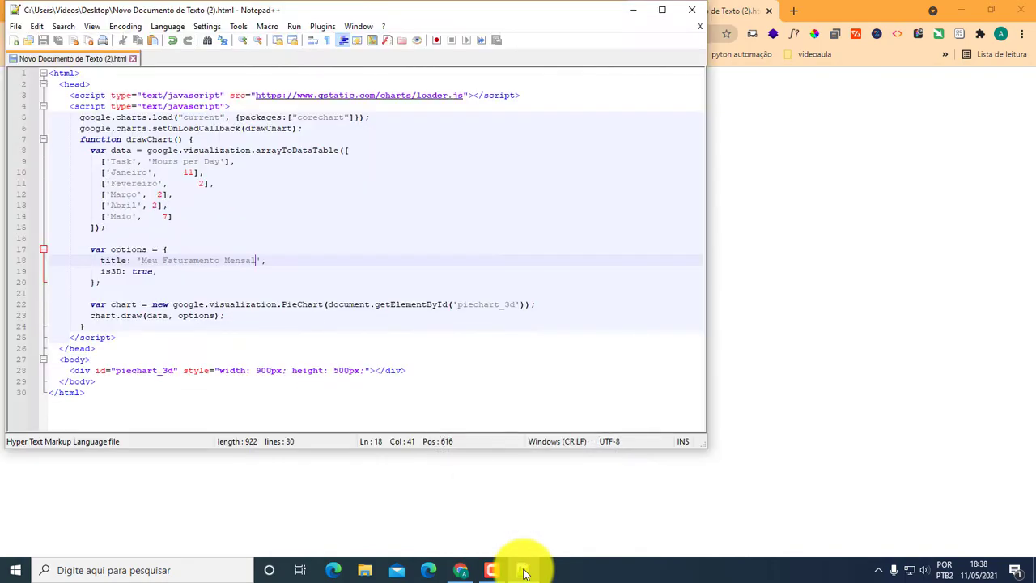
click(166, 204)
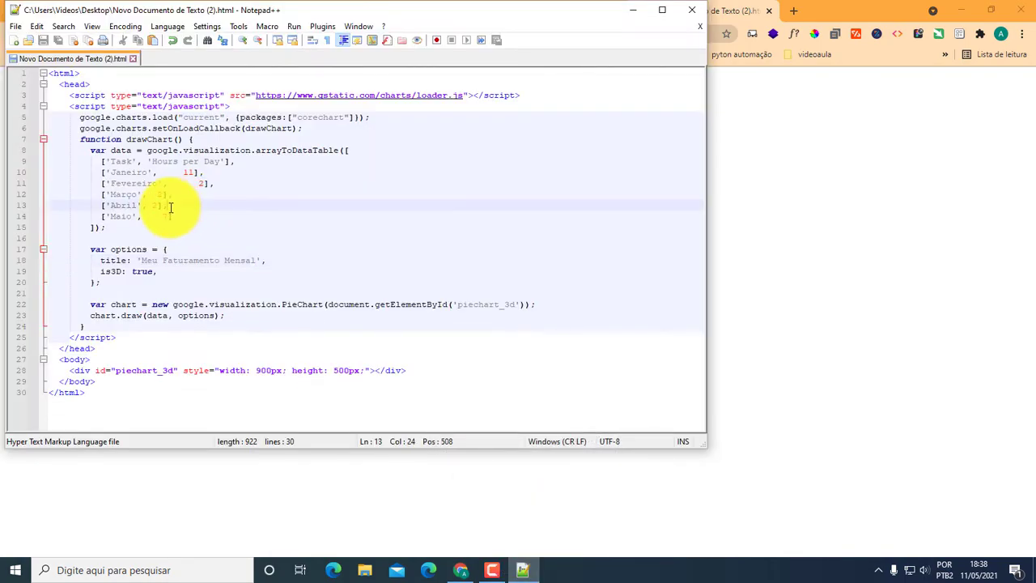
key(Down)
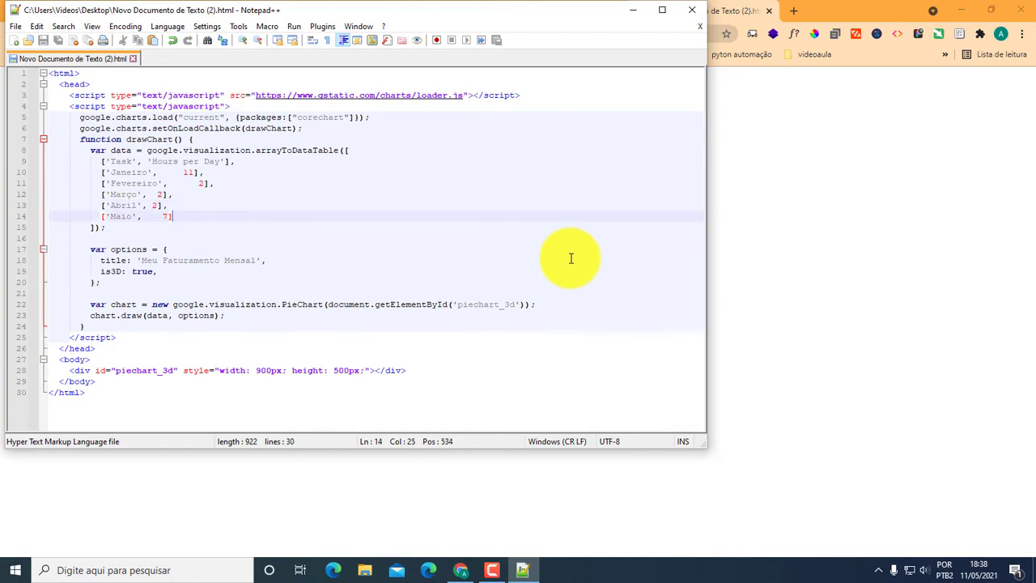
key(Return)
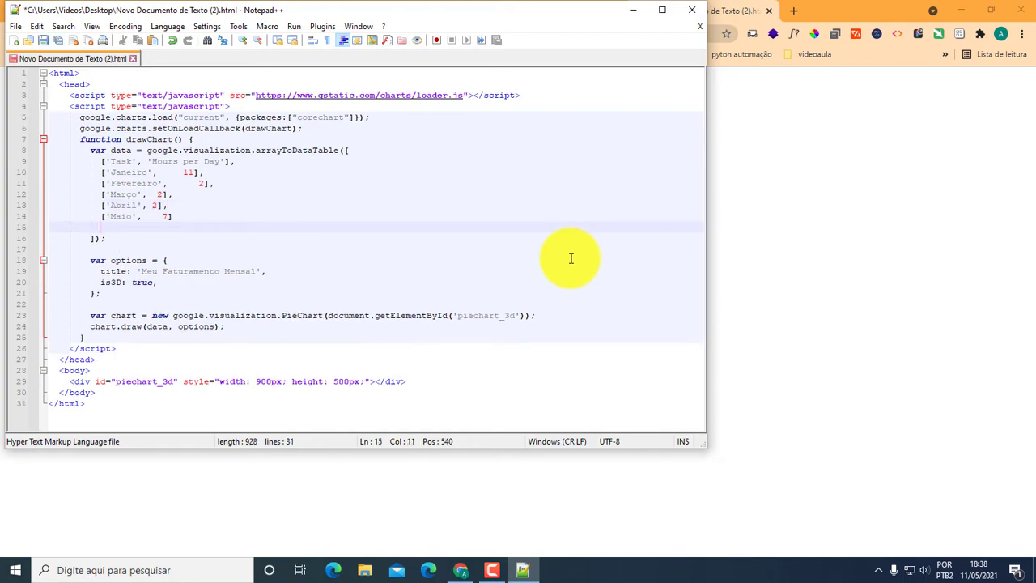
text([])
key(Up)
key(Left)
key(Right)
key(Down)
key(Right)
text(Junho, 85)
click(42, 39)
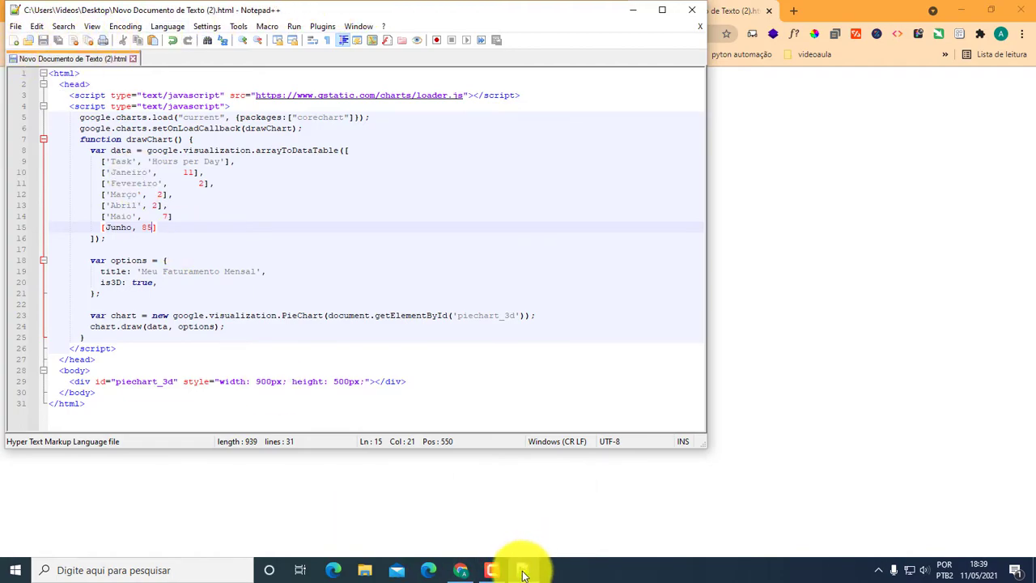
Reload the page in Chrome to test the added Junho row, and return to the code in Notepad++.
click(696, 483)
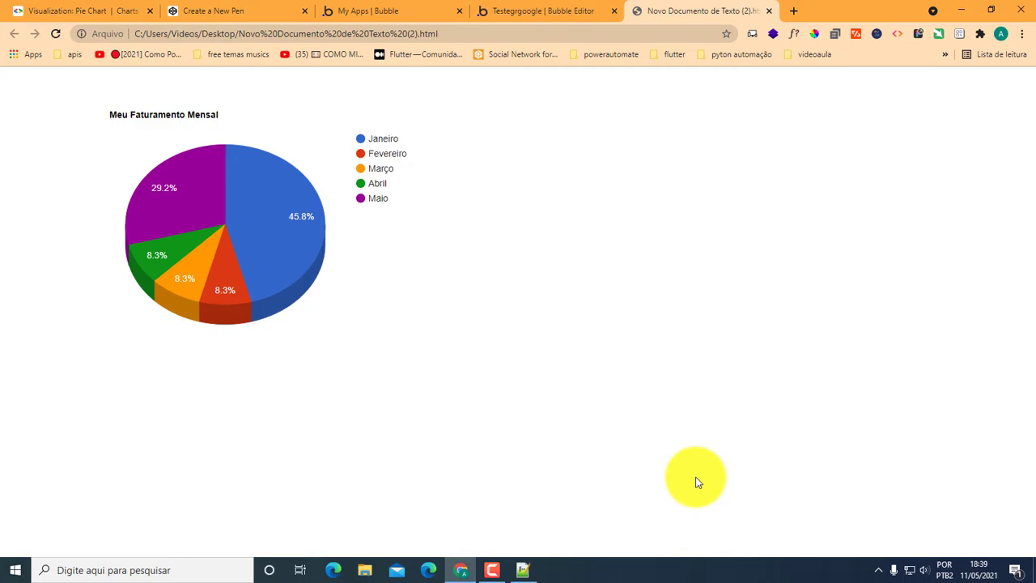
key(F5)
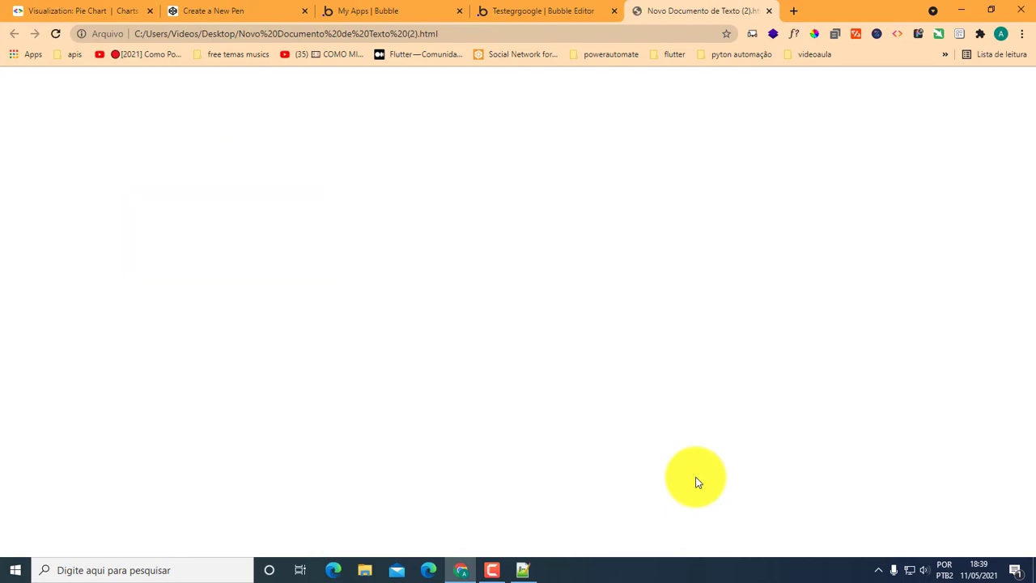
click(522, 571)
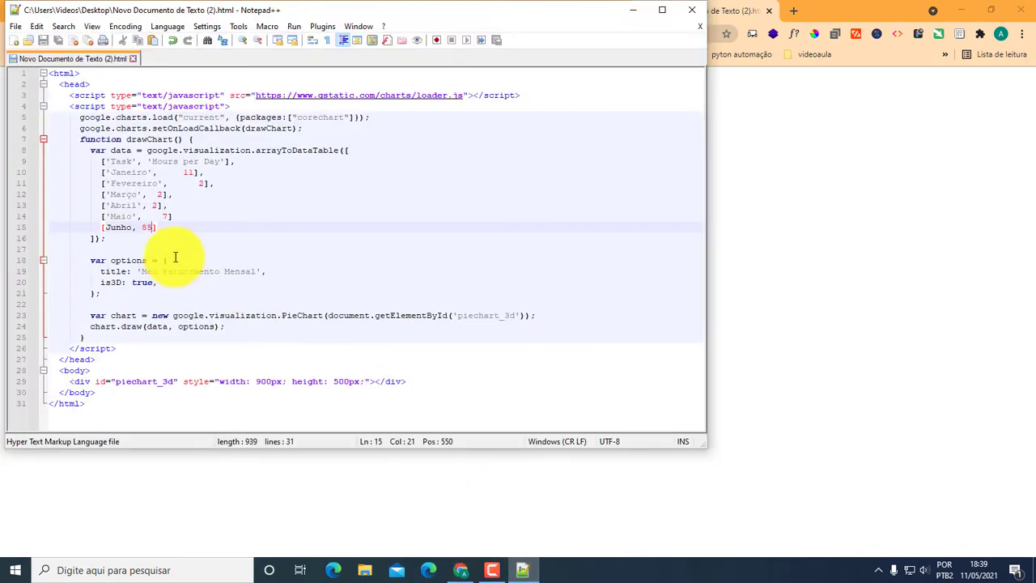
Add the missing comma after the 'Maio' row, enclose Junho in single quotes and save the file.
click(172, 215)
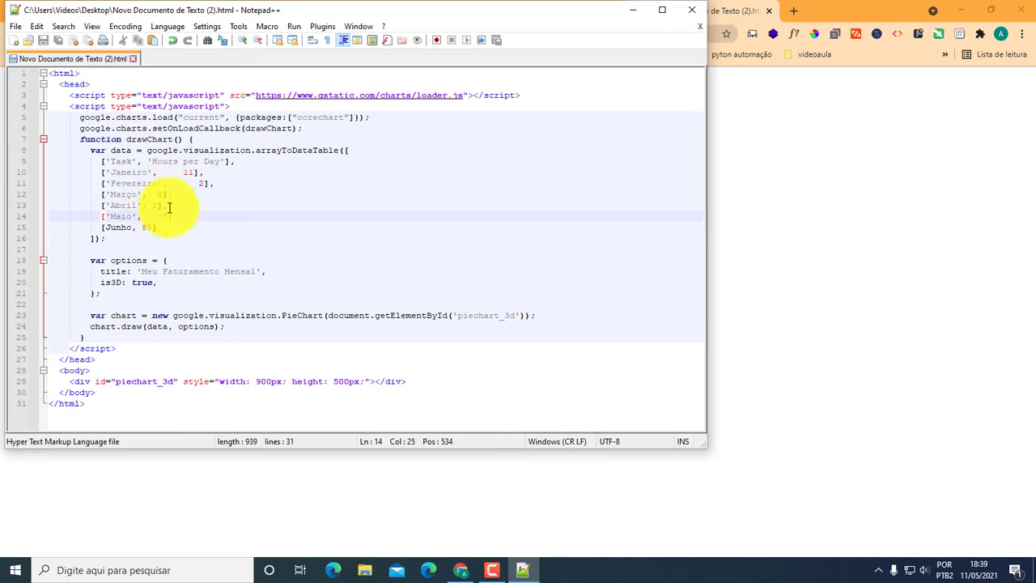
text(,)
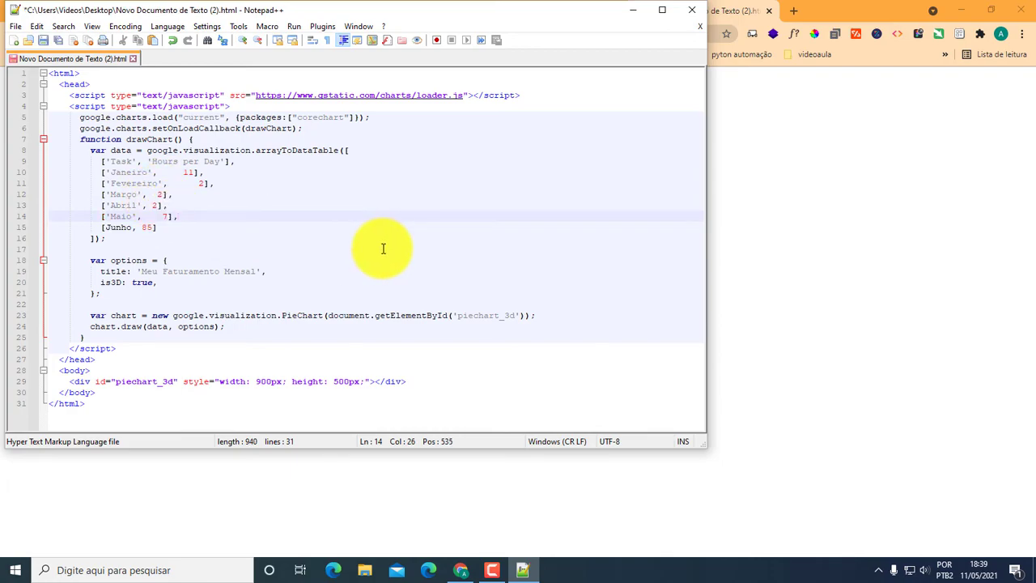
key(Down)
key(Left)
key(Left)
key(Left)
key(Left)
key(Left)
key(Left)
key(Left)
key(Left)
text(')
key(Right)
key(Right)
key(Right)
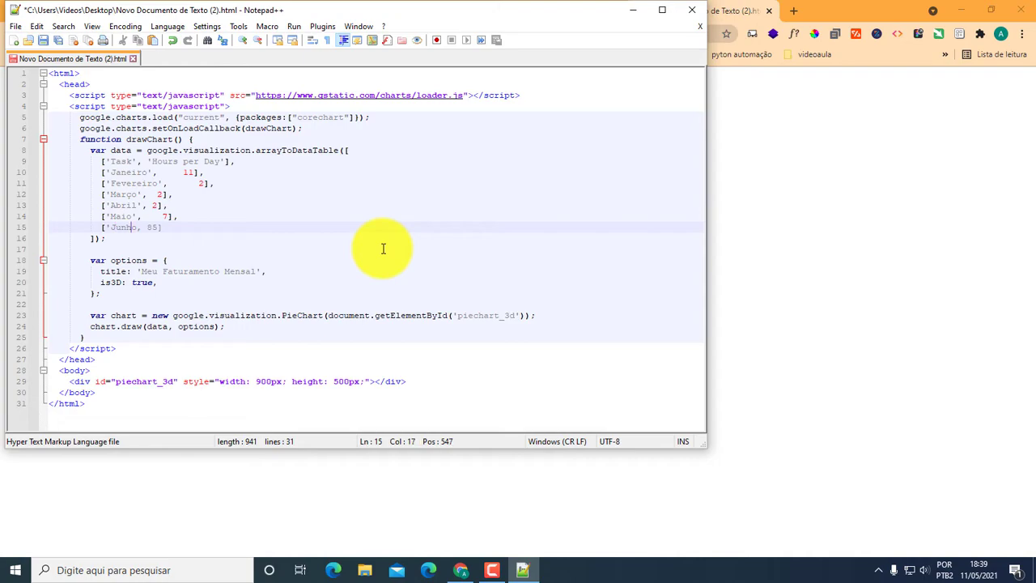
text(')
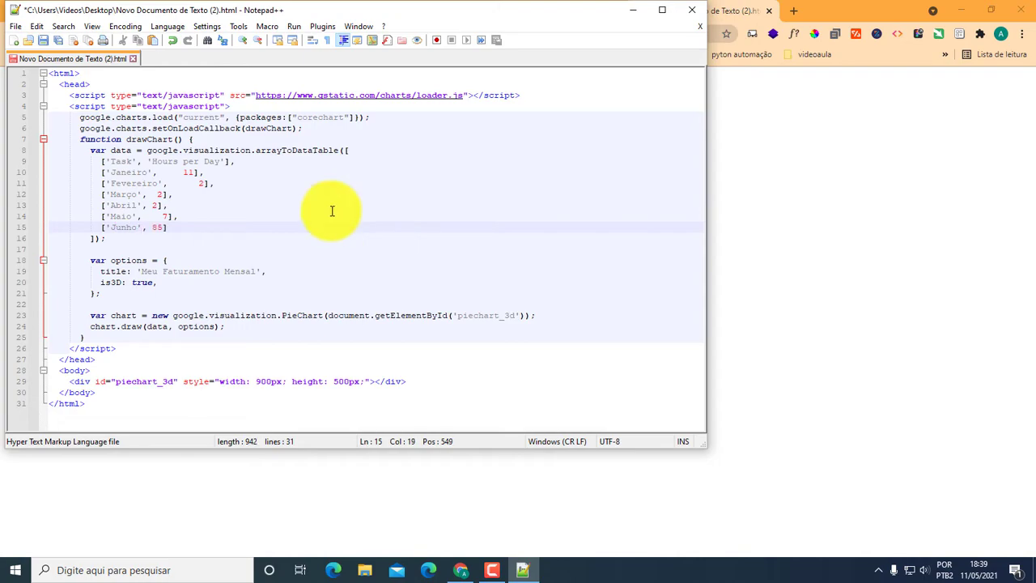
click(44, 40)
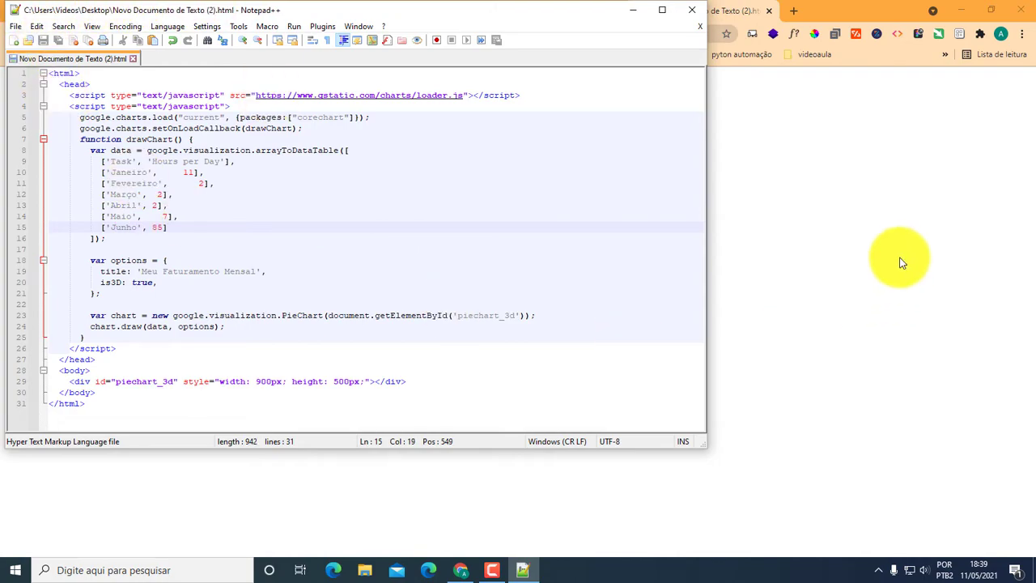
Reload the chart in Chrome and inspect the Junho slice.
click(824, 251)
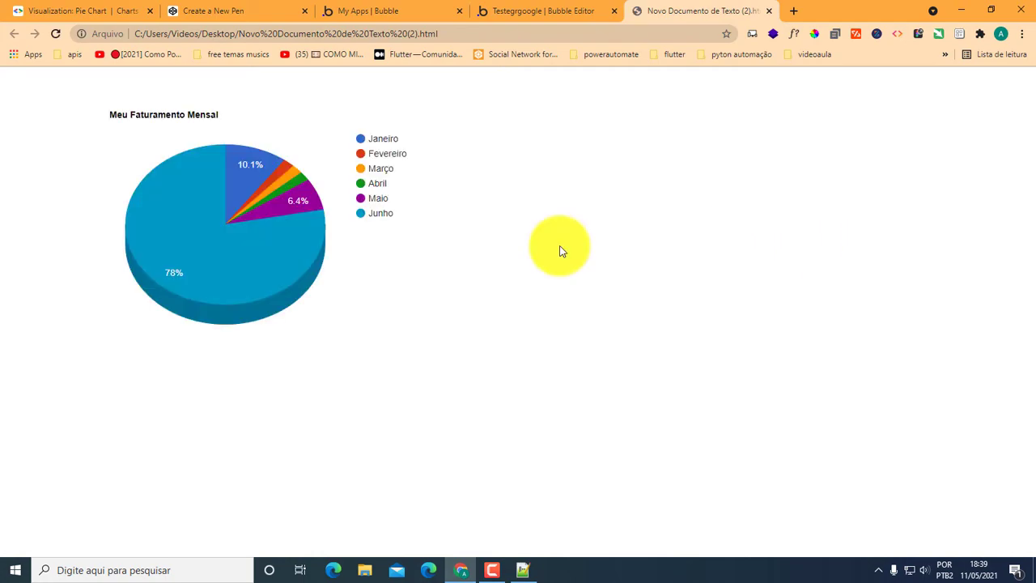
mouse_move(293, 239)
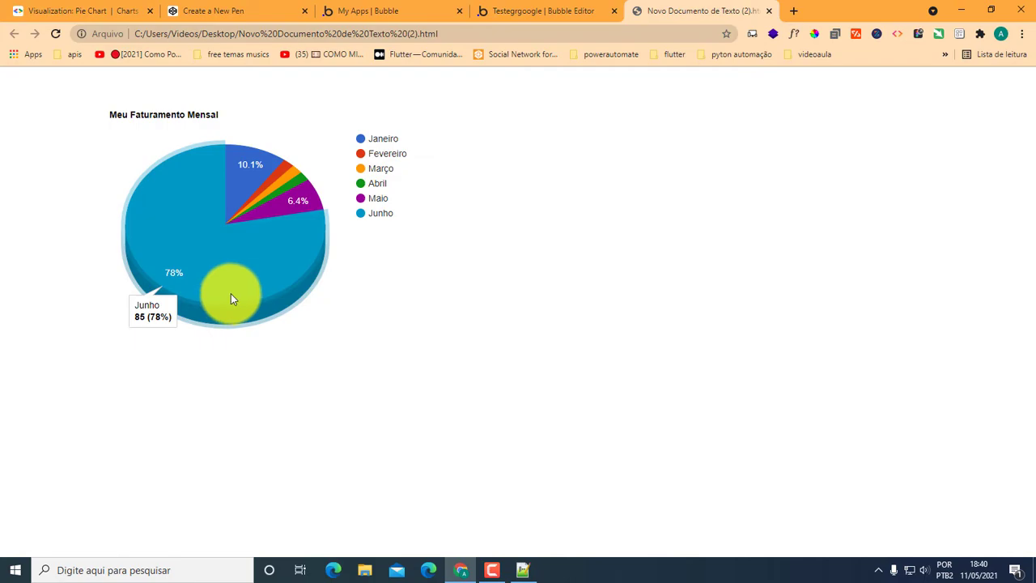
In Notepad++, duplicate the 'Abril' and 'Maio' rows between 'Maio' and 'Junho', align their indentation and save the file.
click(523, 570)
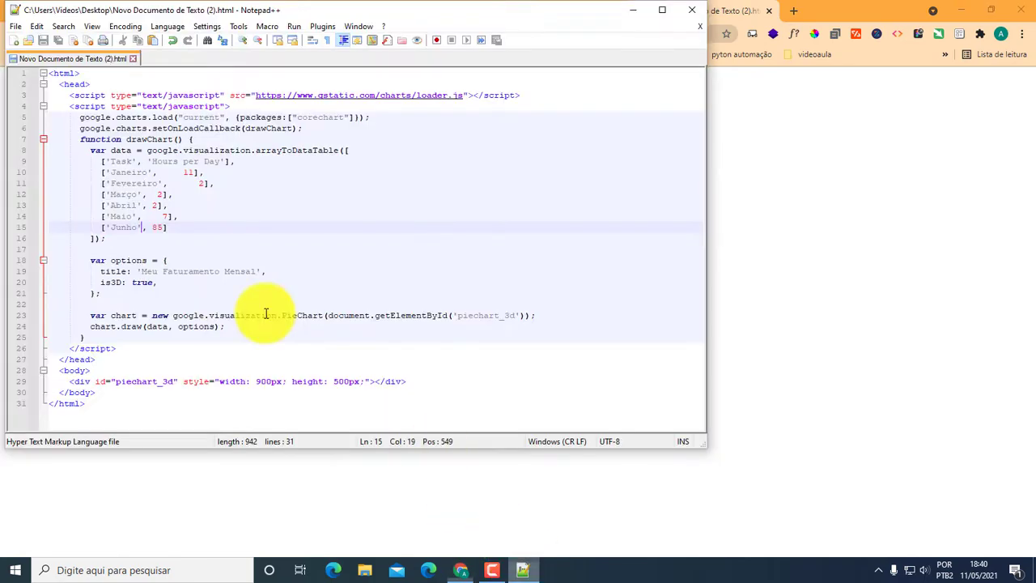
mouse_move(174, 227)
mouse_down()
mouse_move(89, 222)
mouse_move(102, 208)
mouse_move(181, 208)
mouse_move(190, 229)
mouse_move(188, 215)
mouse_up()
key(ctrl+c)
click(100, 206)
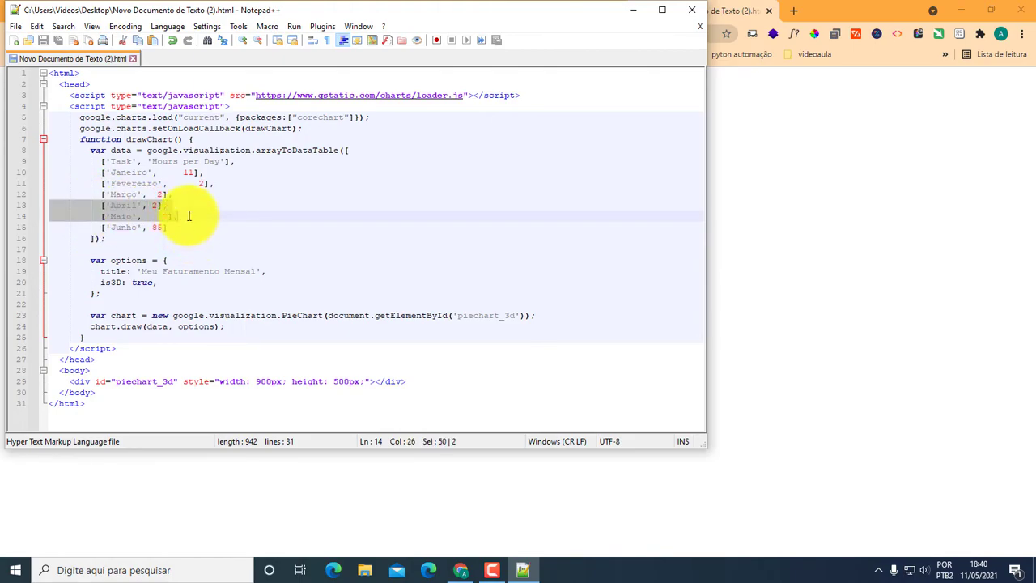
click(188, 215)
key(Return)
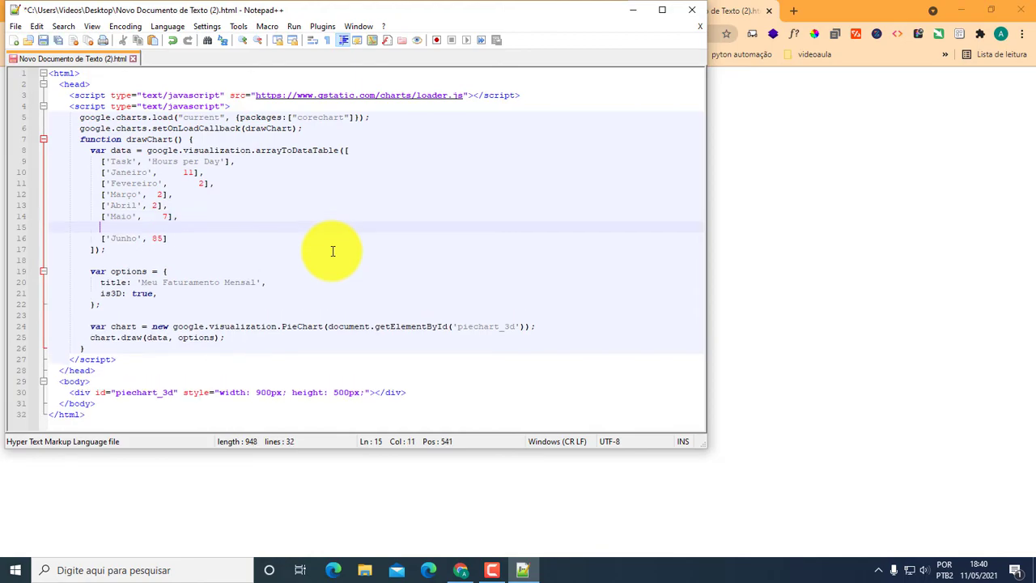
key(ctrl+v)
key(Up)
key(Home)
key(BackSpace)
key(BackSpace)
key(BackSpace)
key(BackSpace)
key(BackSpace)
key(BackSpace)
key(BackSpace)
key(BackSpace)
key(BackSpace)
key(BackSpace)
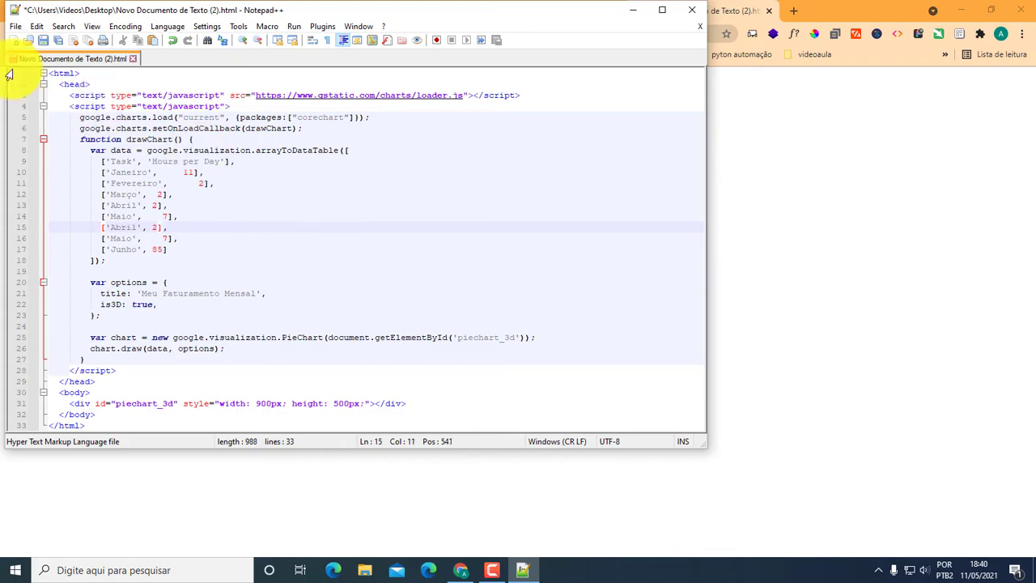
click(44, 40)
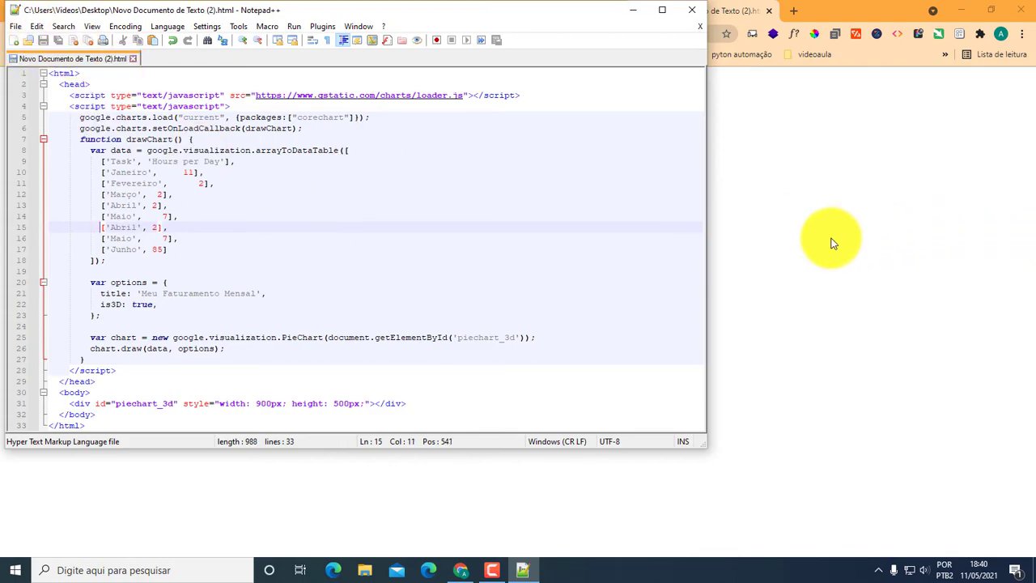
Reload the chart in Chrome and compare its duplicated Abril and Maio entries with the code in Notepad++.
click(834, 243)
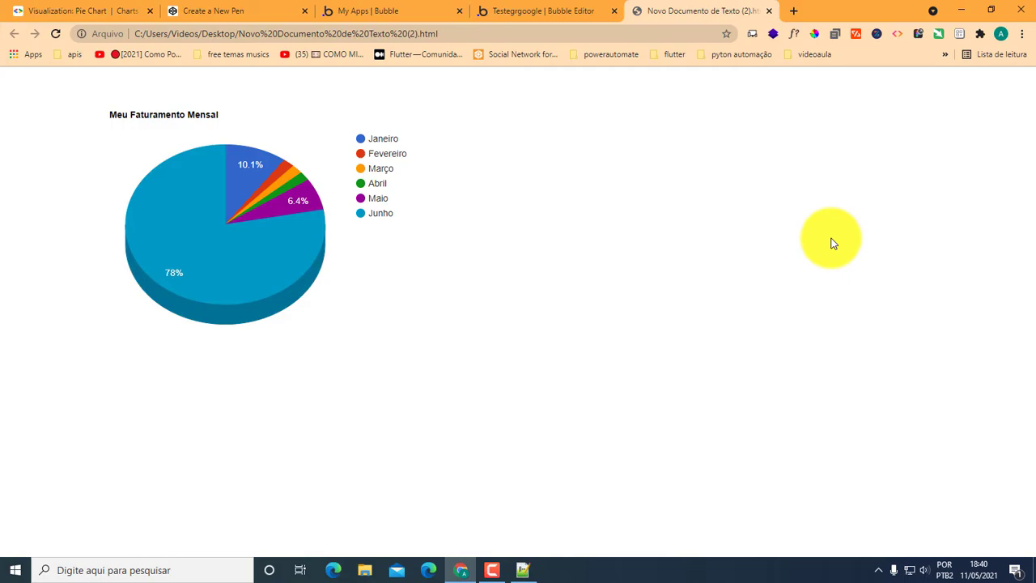
key(F5)
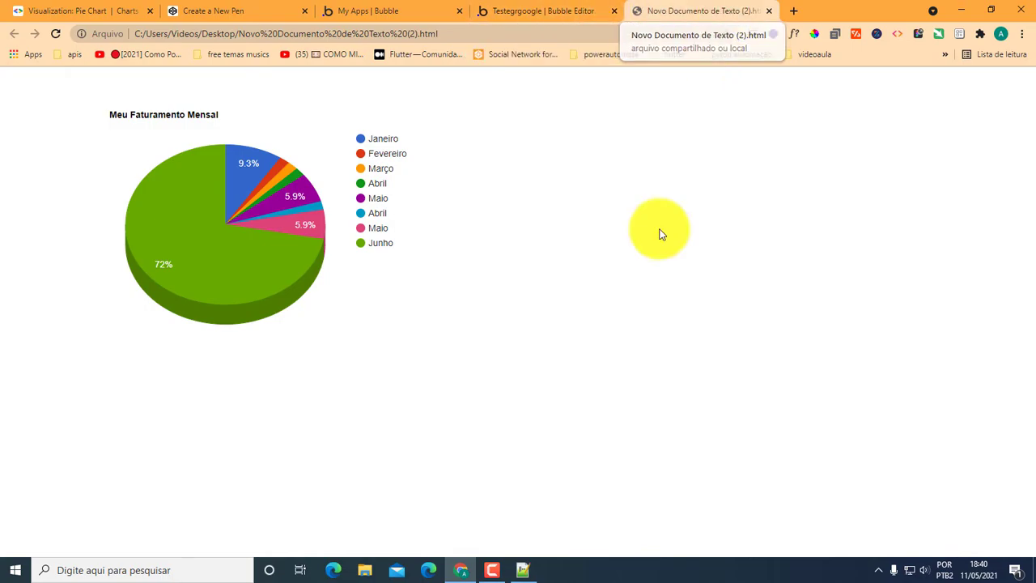
click(524, 571)
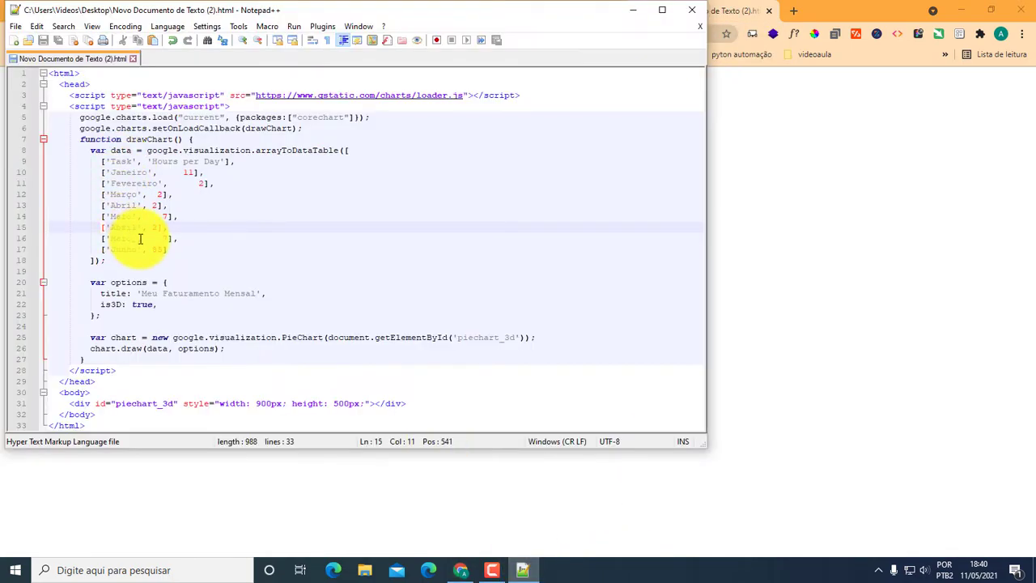
click(197, 237)
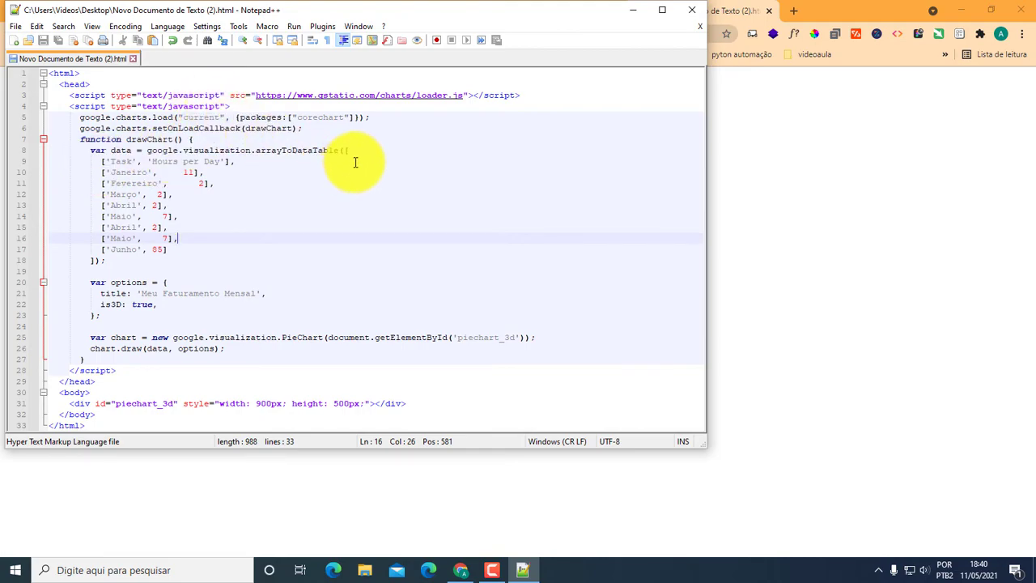
Minimize the code editor, switch to the Testegrgoogle Bubble editor and draw an HTML element about 986 by 576 px on the index page.
click(633, 10)
click(364, 11)
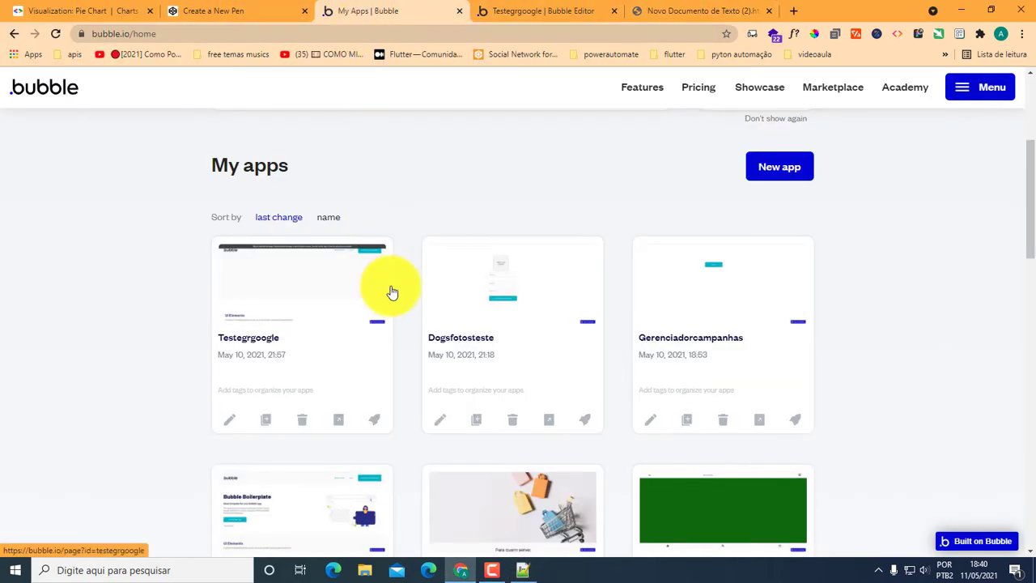
click(548, 11)
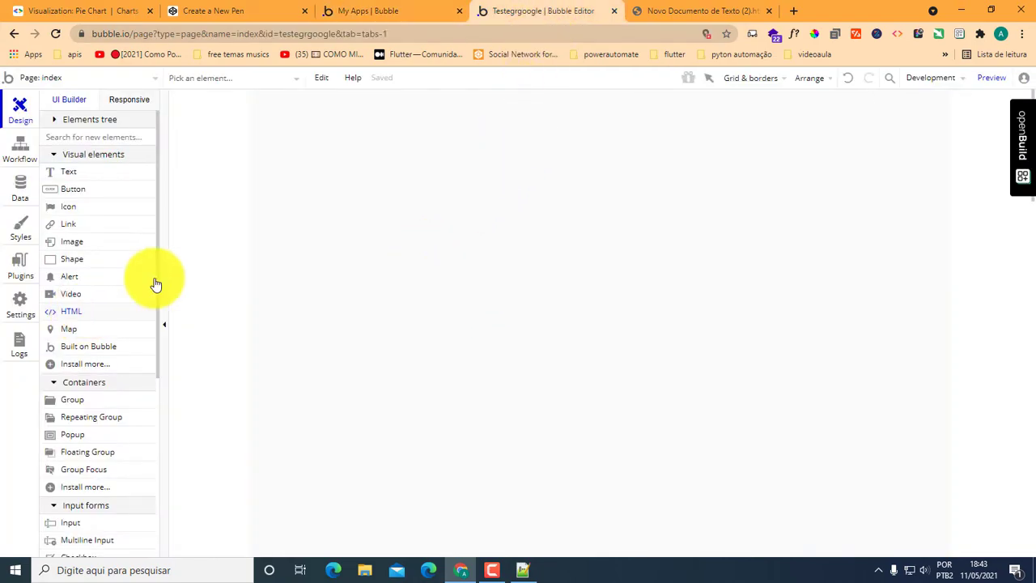
click(91, 311)
mouse_move(290, 124)
mouse_down()
mouse_move(685, 332)
mouse_move(900, 428)
mouse_move(912, 468)
mouse_up()
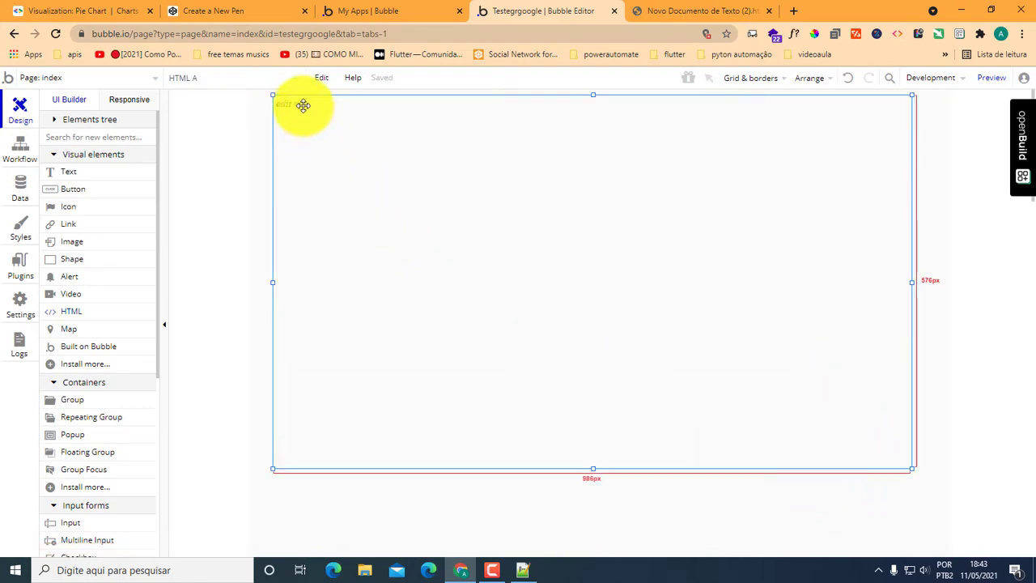
Switch to Notepad++, copy the entire pie chart HTML code and return to the Bubble editor.
click(522, 570)
click(323, 216)
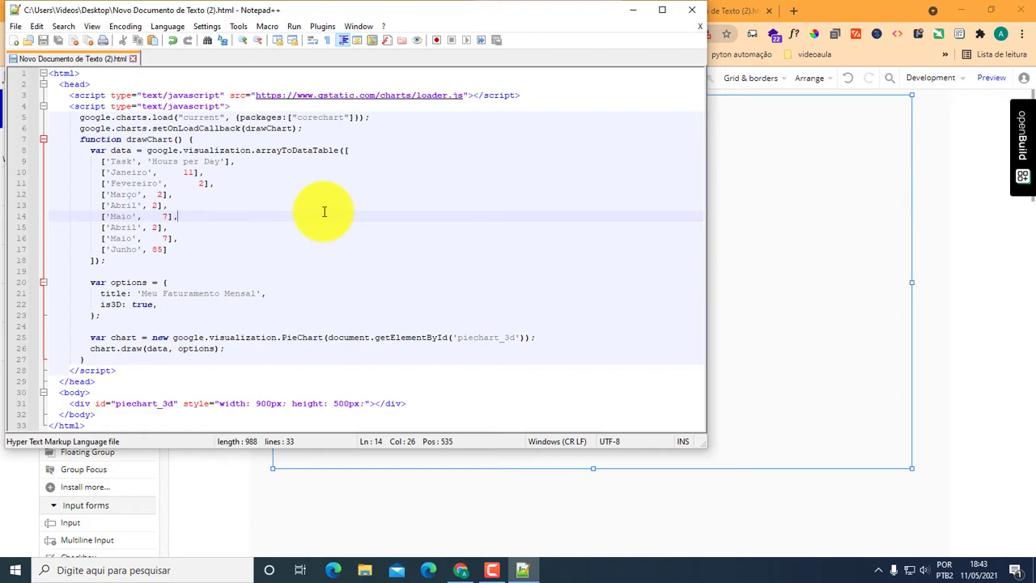
key(ctrl+a)
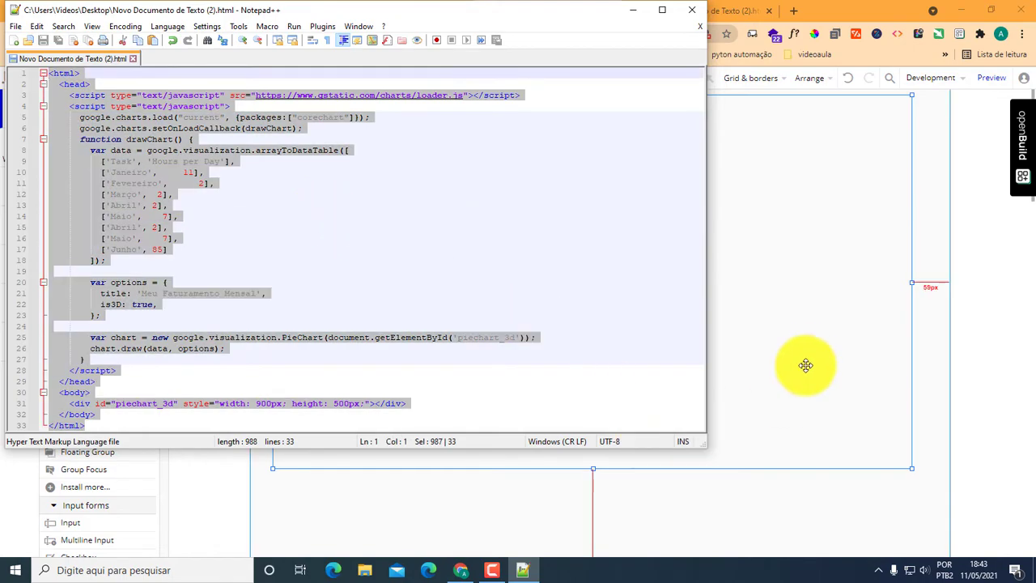
click(800, 328)
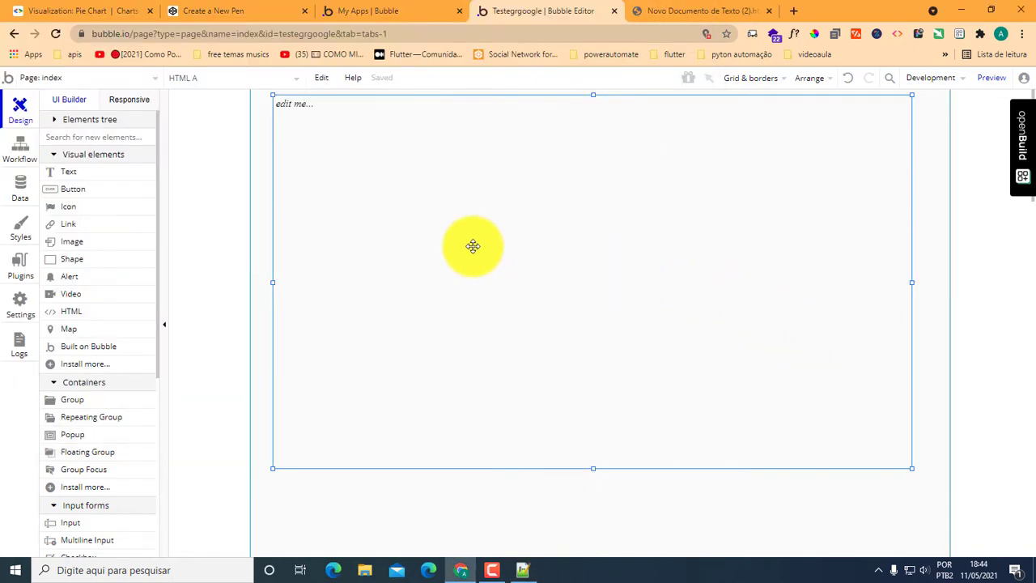
Replace the HTML element's placeholder code with the copied pie chart code.
double_click(366, 151)
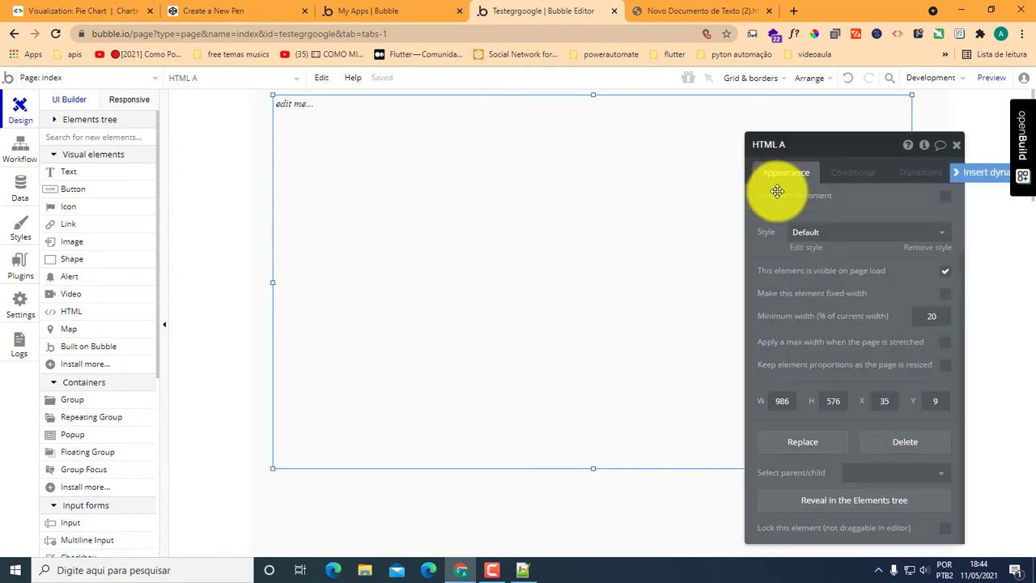
scroll(853, 247, up, 1)
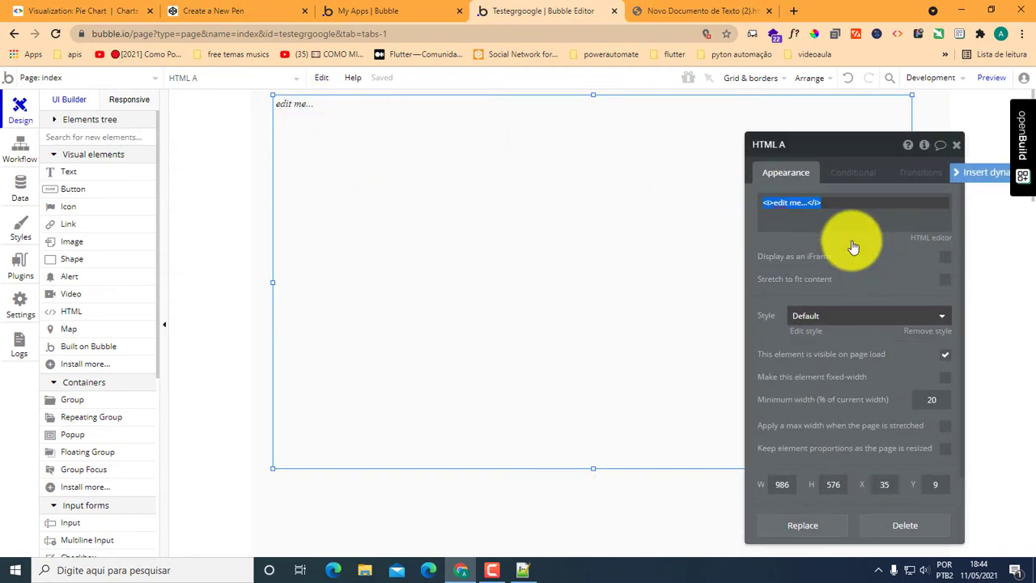
click(837, 203)
drag(840, 202, 749, 201)
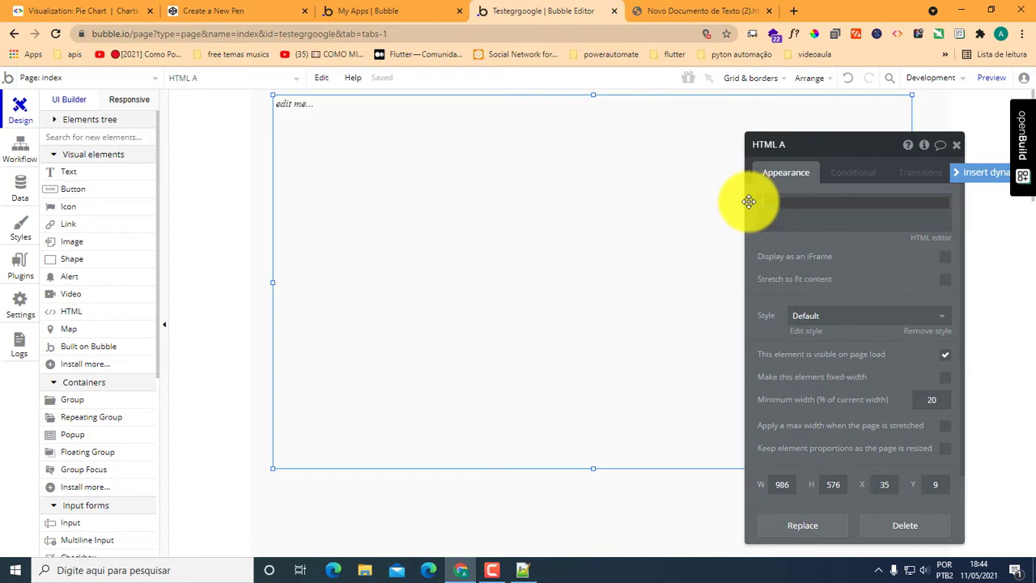
key(BackSpace)
key(ctrl+v)
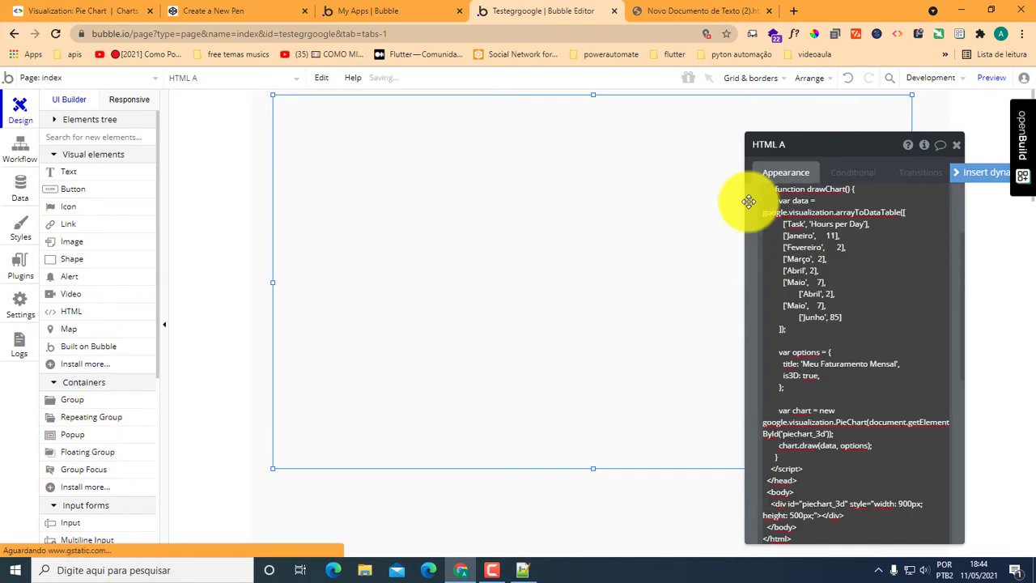
Enable Display as an iFrame for the HTML element, preview the page and close the preview.
scroll(943, 331, down, 3)
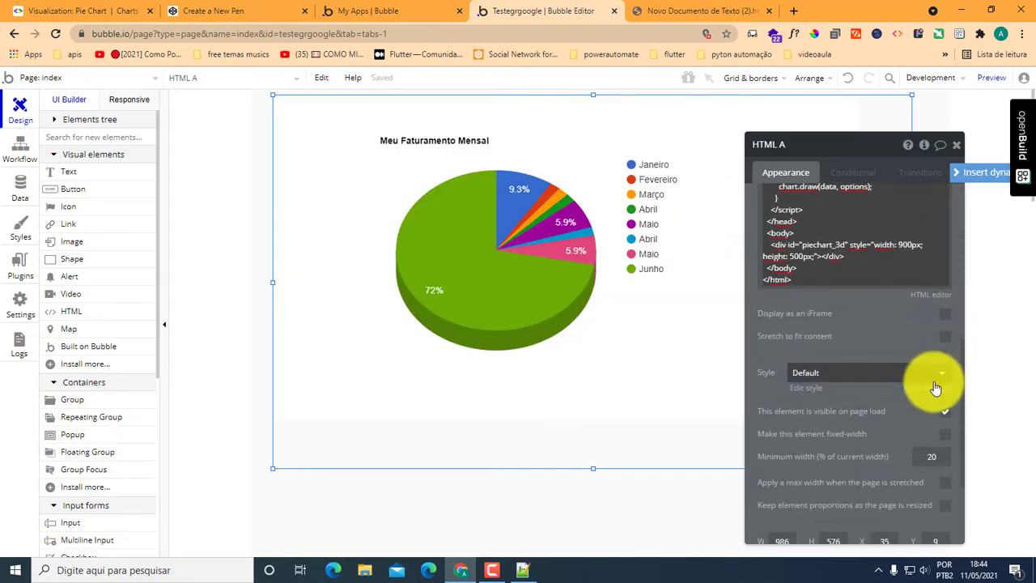
click(945, 315)
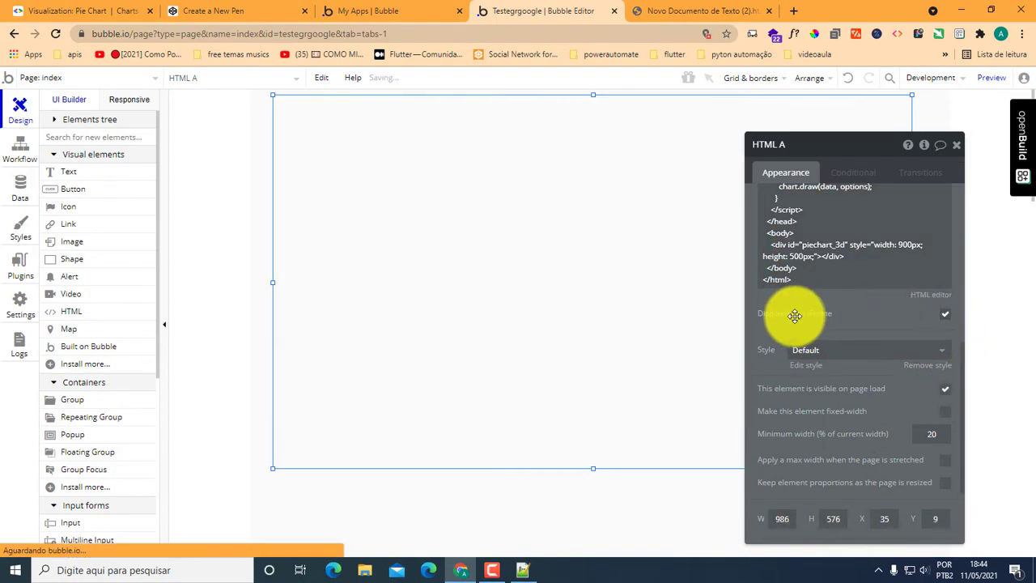
click(992, 78)
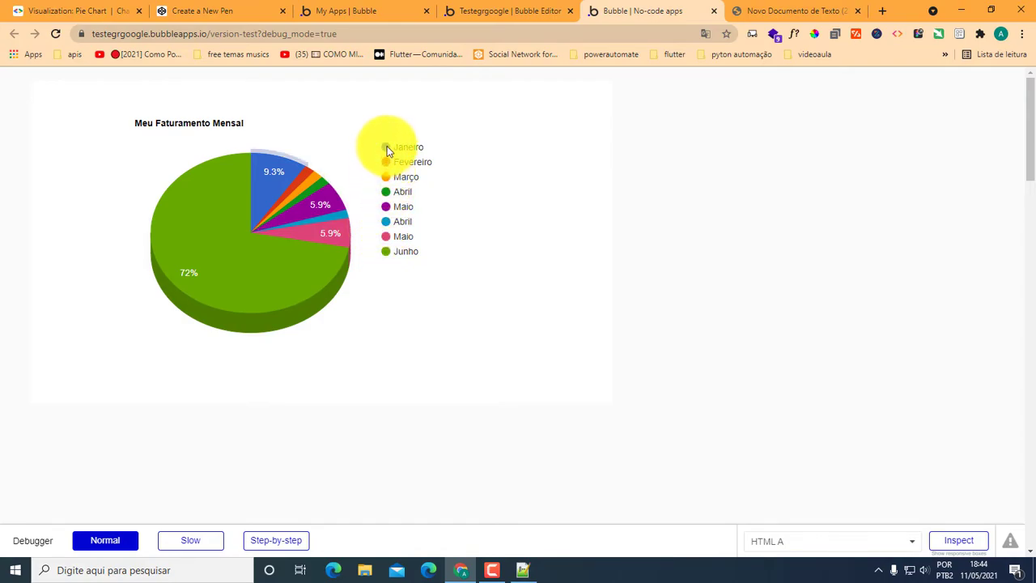
click(714, 11)
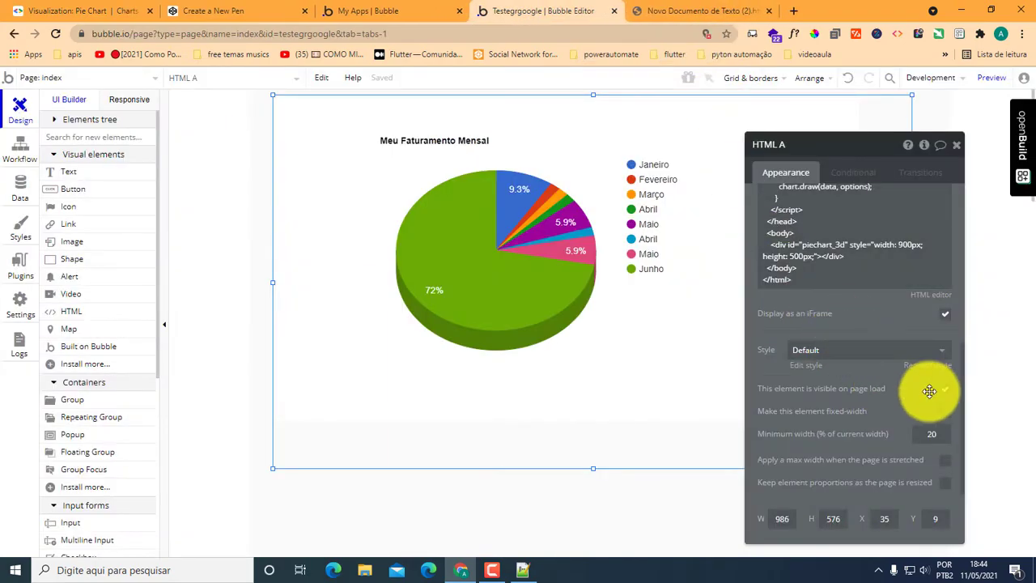
In the HTML element's code, set the piechart_3d div to 800px wide and 400px high.
click(886, 227)
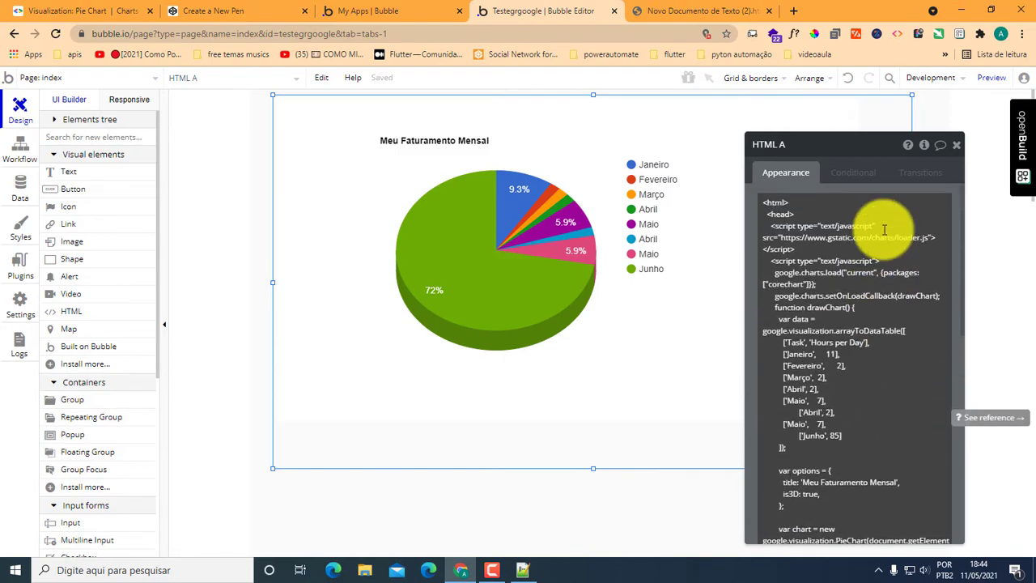
scroll(846, 322, down, 1)
scroll(847, 320, down, 3)
scroll(858, 324, down, 3)
click(903, 299)
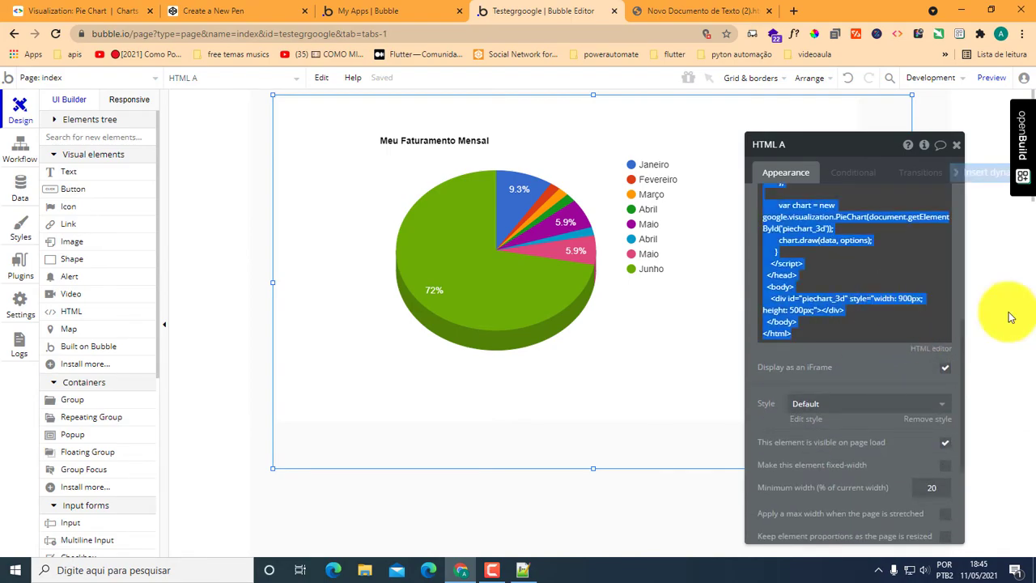
click(901, 315)
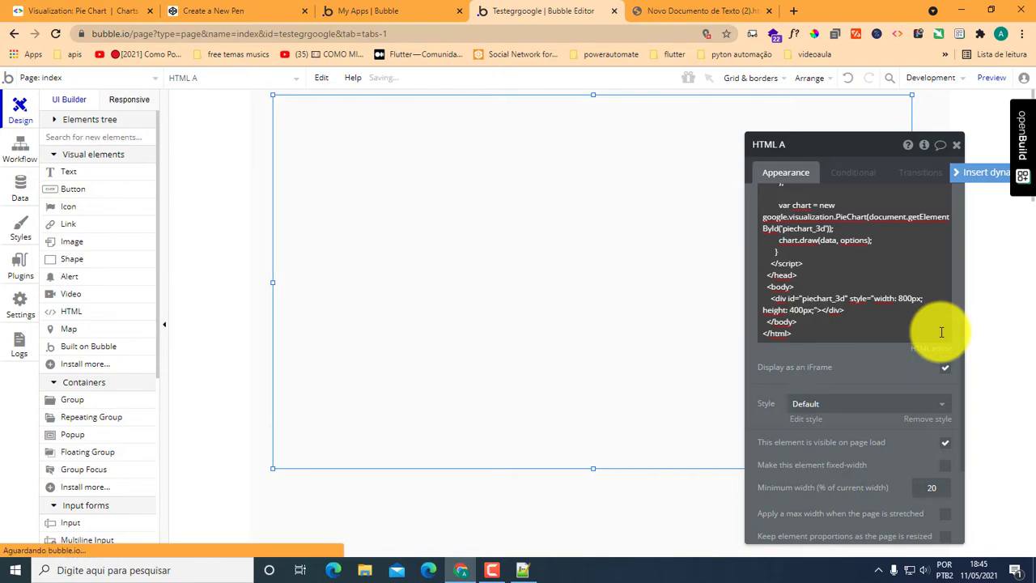
click(614, 510)
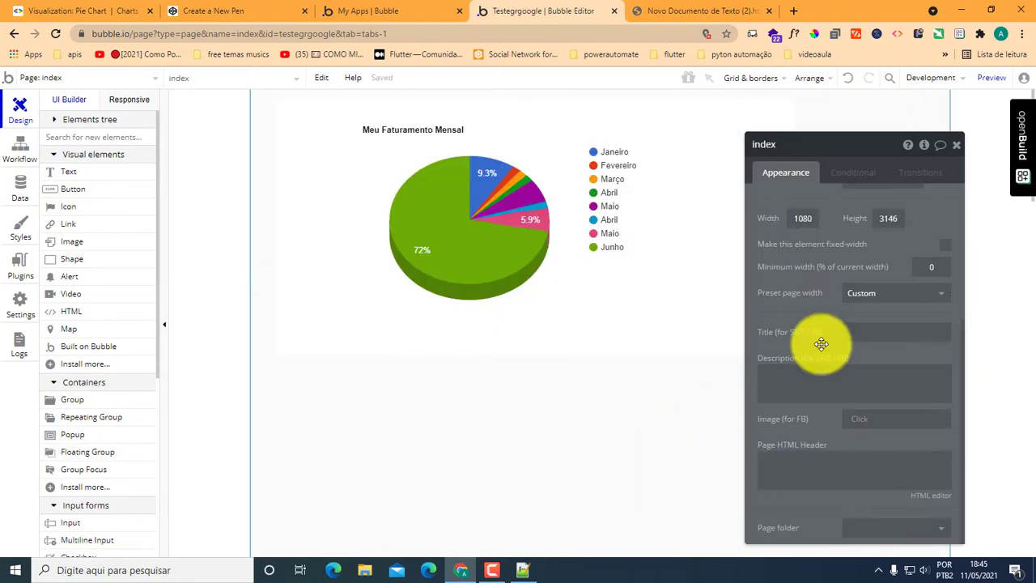
Narrow the HTML element to about 587 px, move it toward the page's middle and shorten it from its top edge.
click(597, 463)
drag(592, 465, 542, 312)
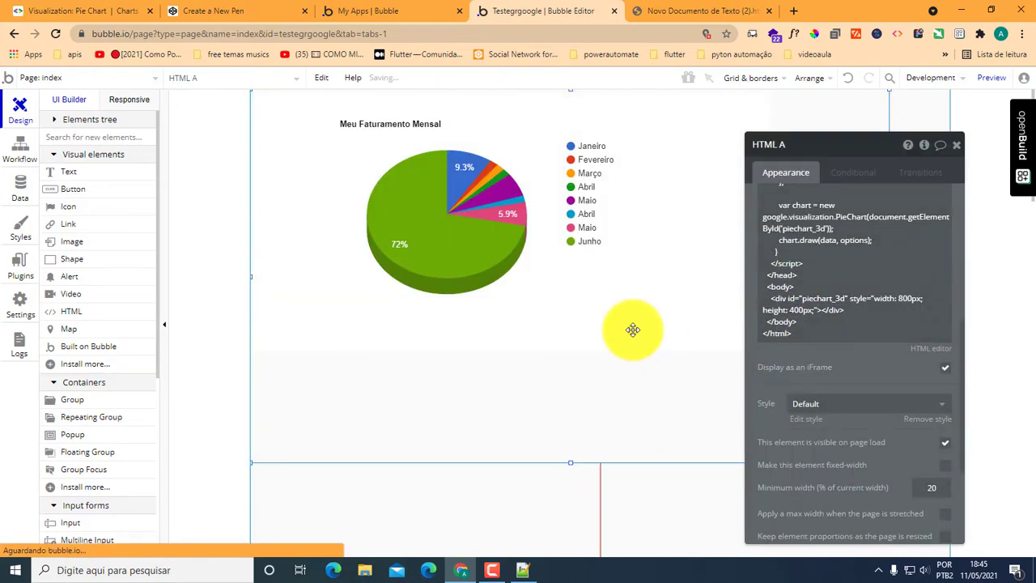
drag(860, 139, 1017, 147)
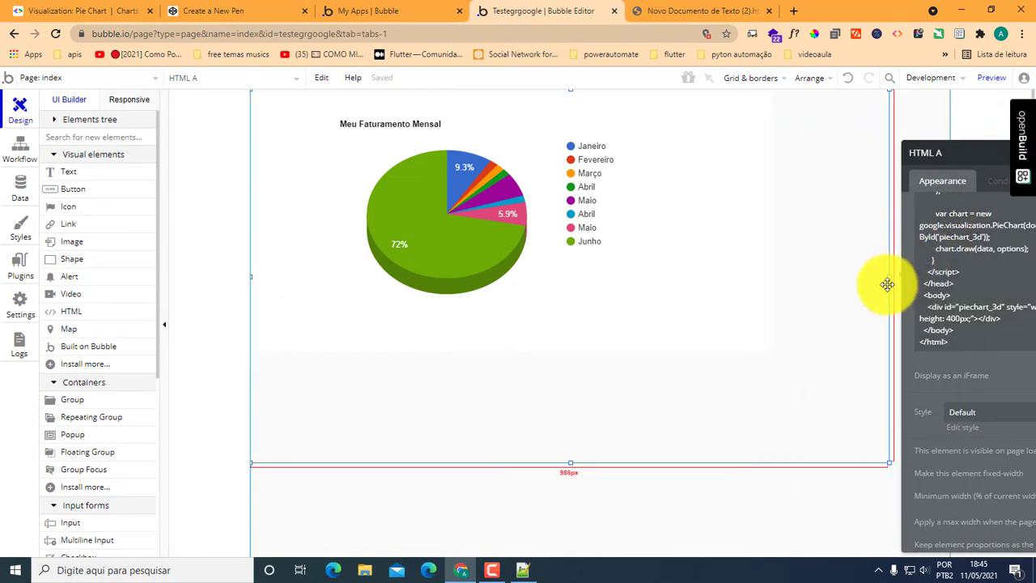
drag(888, 276, 629, 254)
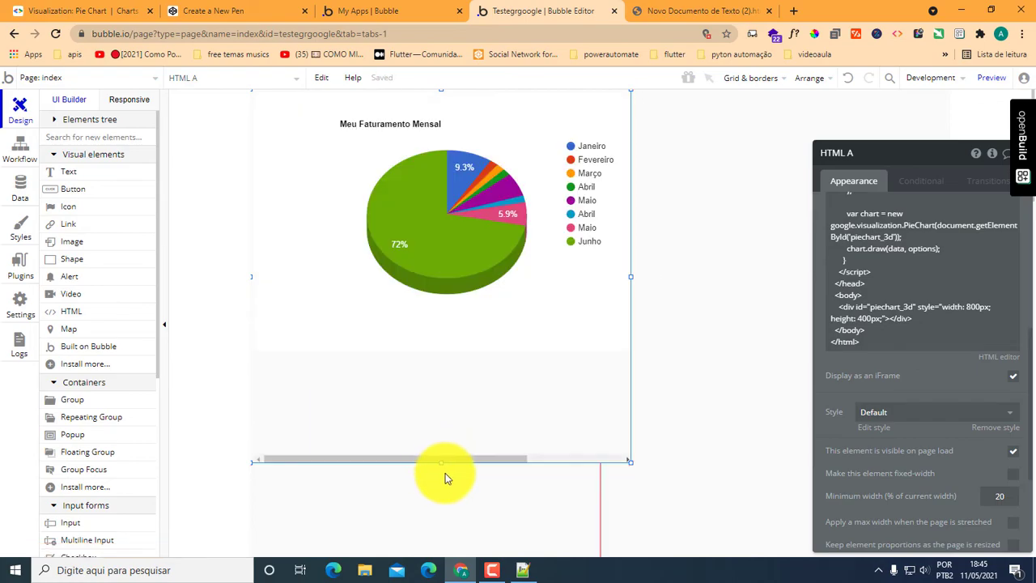
drag(442, 462, 613, 397)
drag(689, 138, 637, 131)
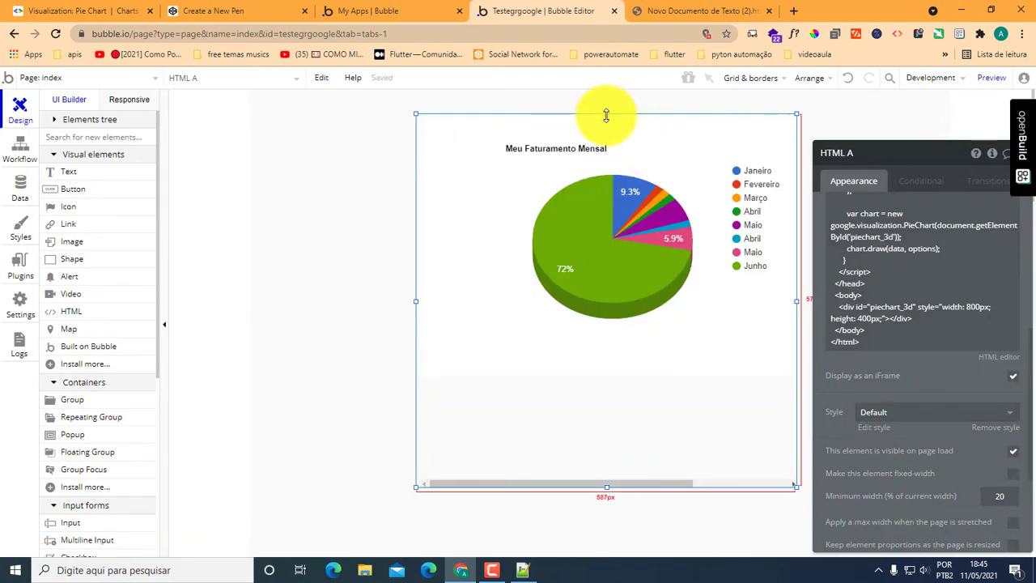
drag(606, 115, 607, 252)
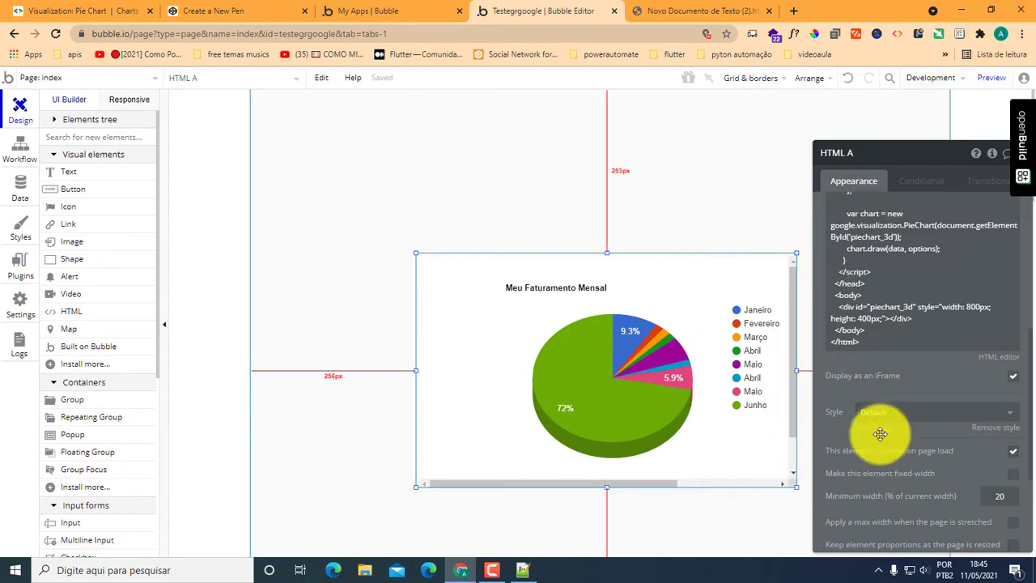
Set the piechart_3d div's height to 300px in the HTML element's code.
scroll(931, 306, down, 2)
scroll(909, 293, up, 2)
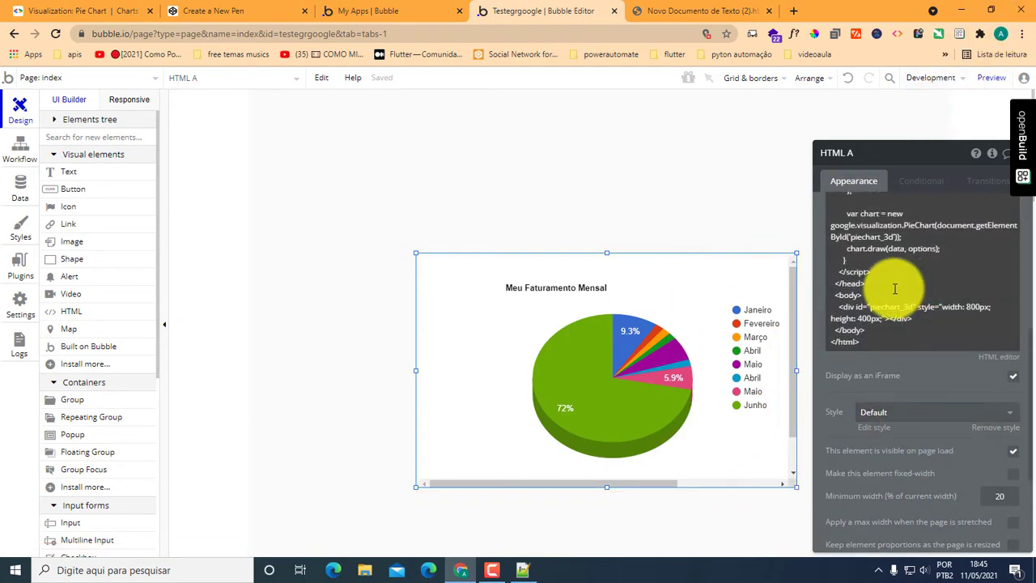
click(868, 321)
click(873, 321)
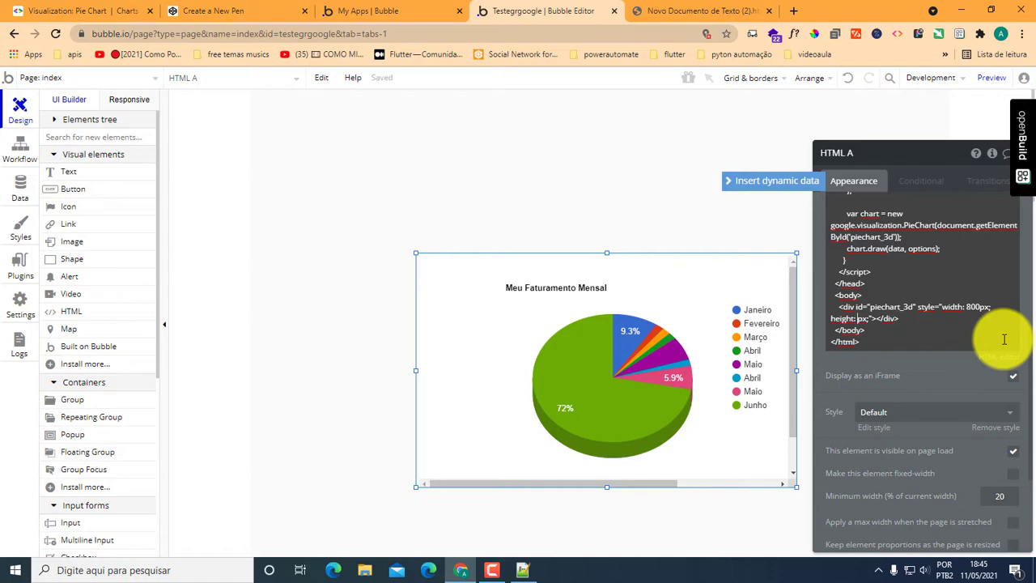
text(50)
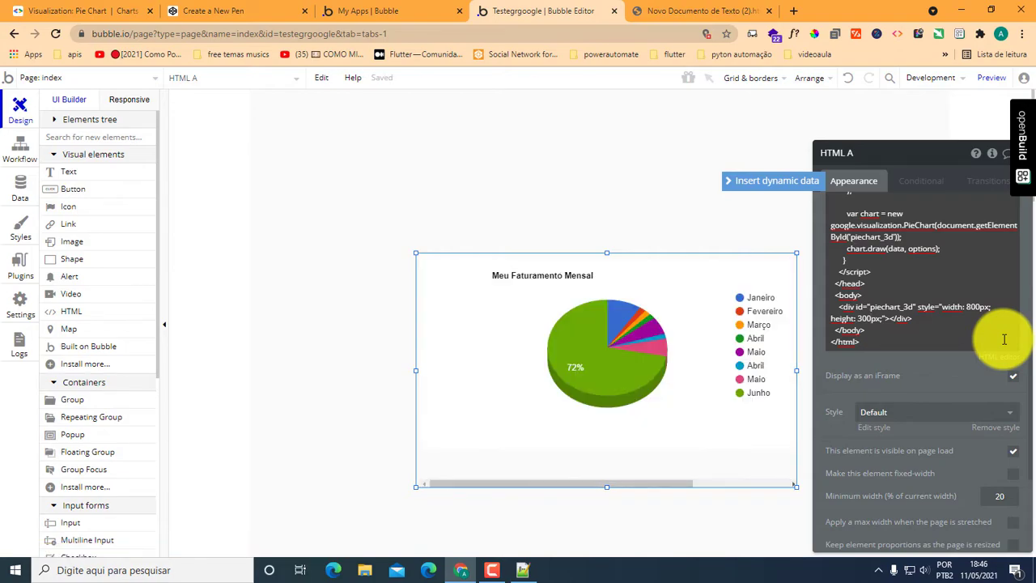
Try a 900px width for the piechart_3d div and set it back to 800px.
drag(990, 306, 940, 307)
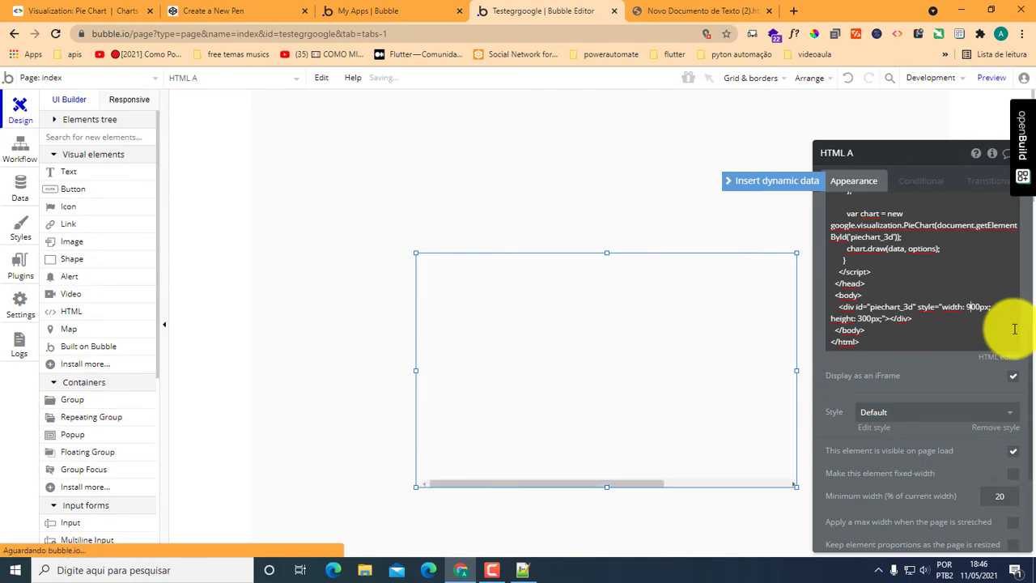
click(967, 307)
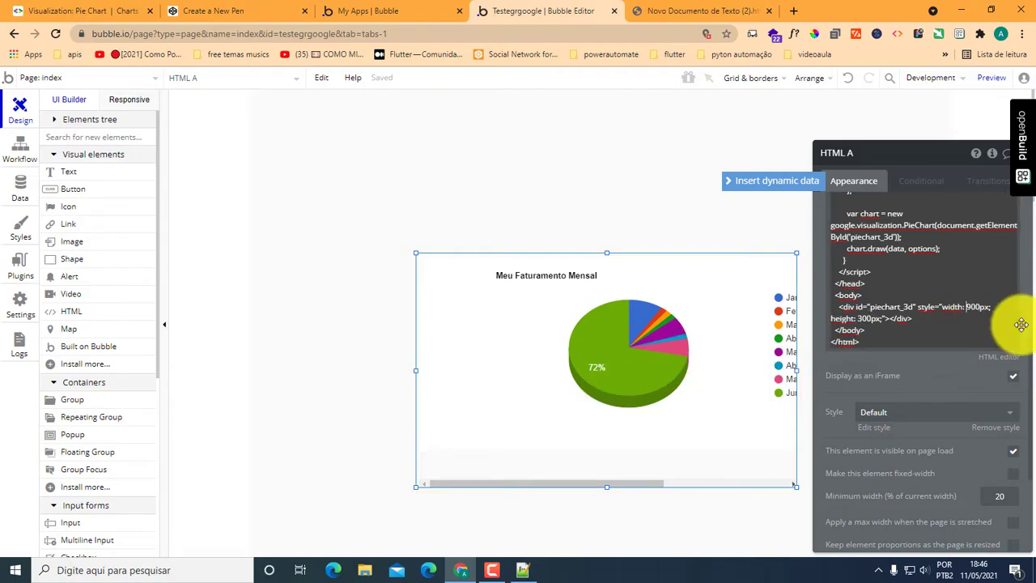
text(8)
key(Delete)
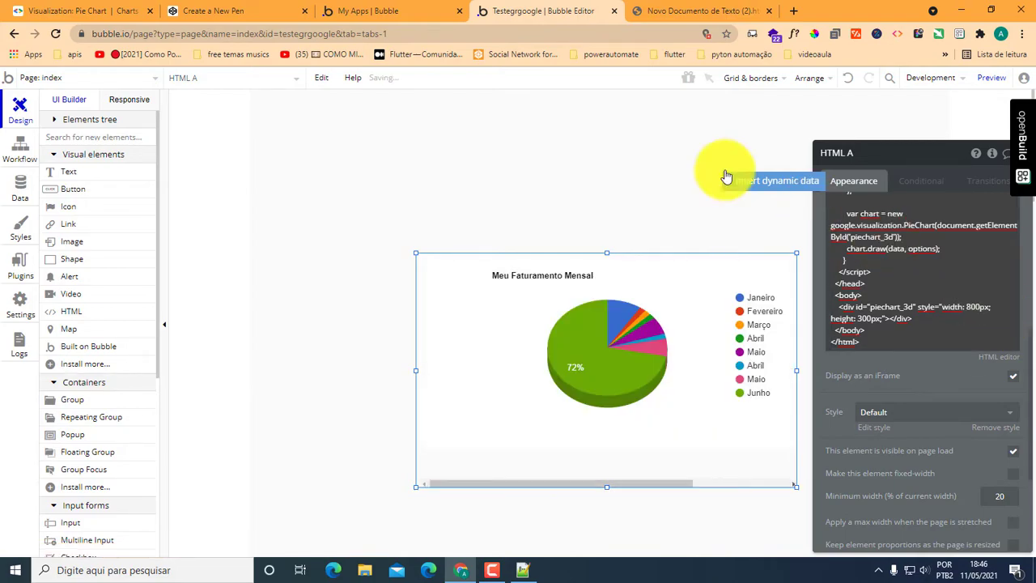
Move the HTML element up near the top of the page, preview the chart and return to the Bubble editor.
drag(625, 261, 617, 125)
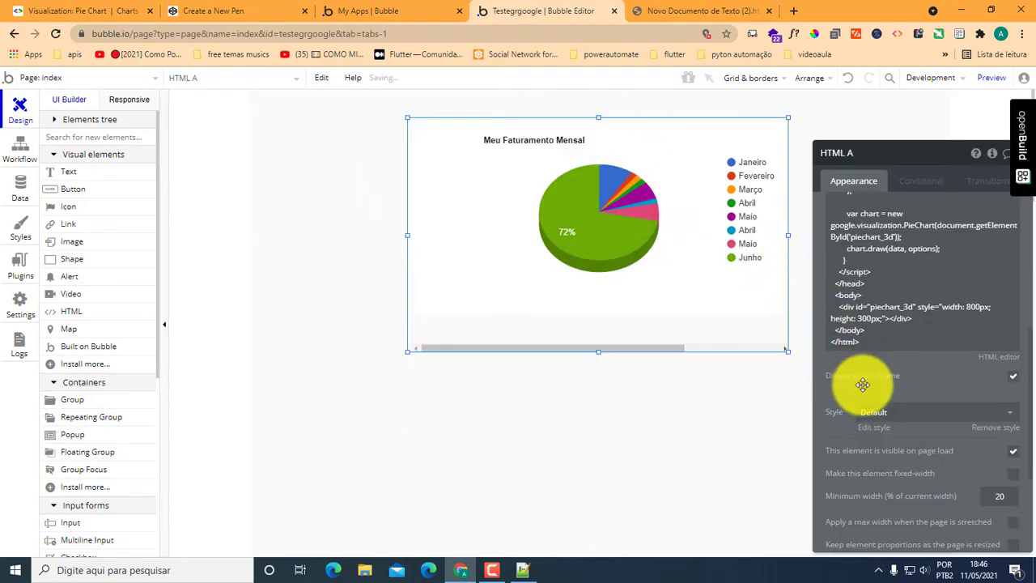
click(992, 79)
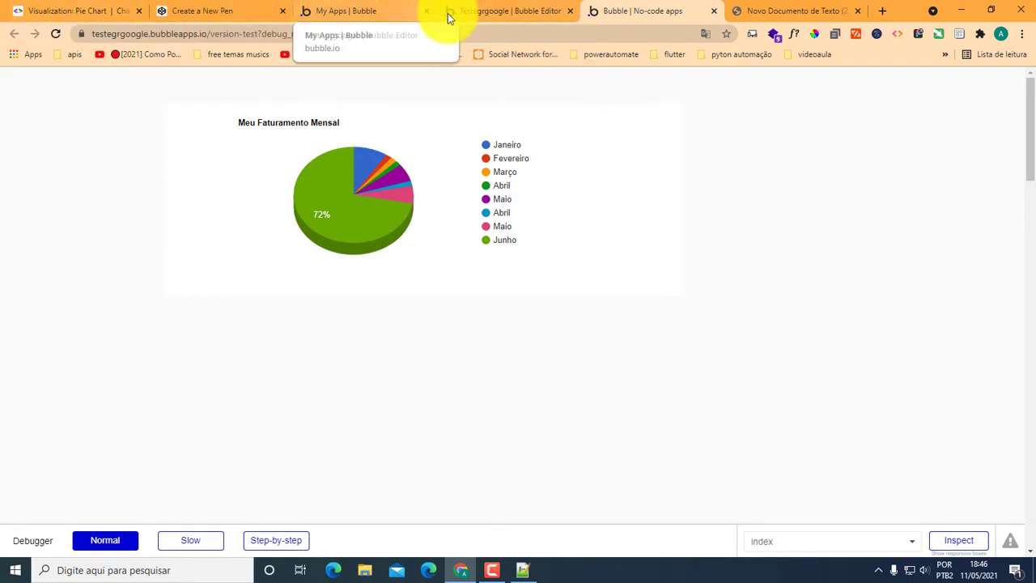
click(516, 12)
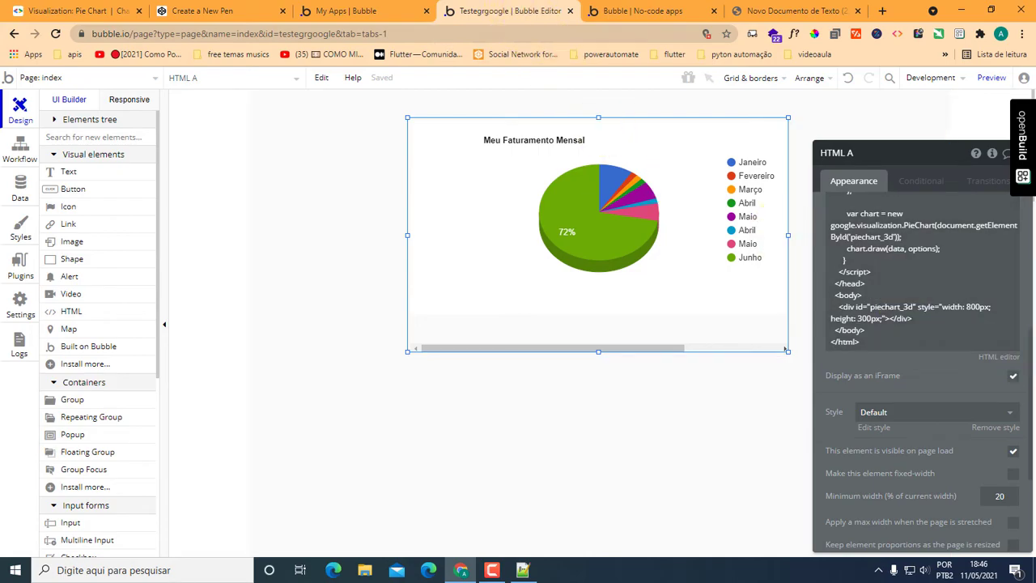
Reopen the HTML element's properties clear of the chart and shift the element to about 203 px from the page's left edge and 37 px from its top.
double_click(785, 349)
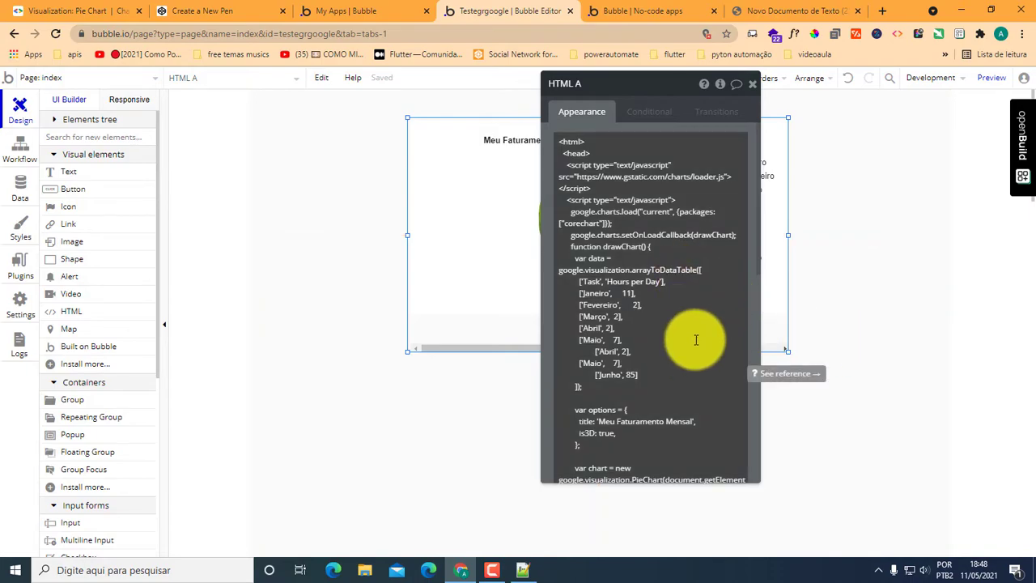
drag(657, 84, 1022, 124)
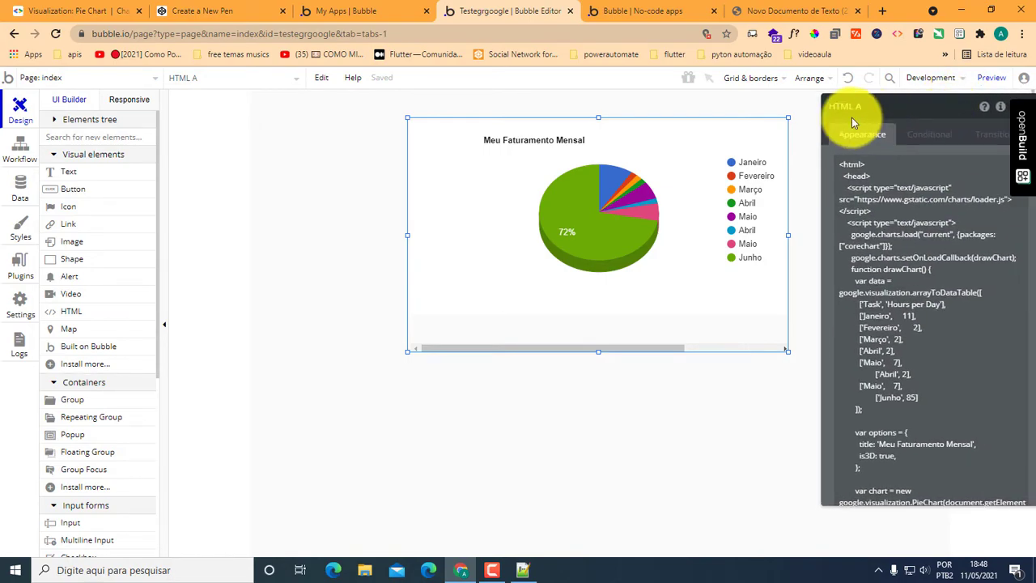
drag(638, 144, 610, 139)
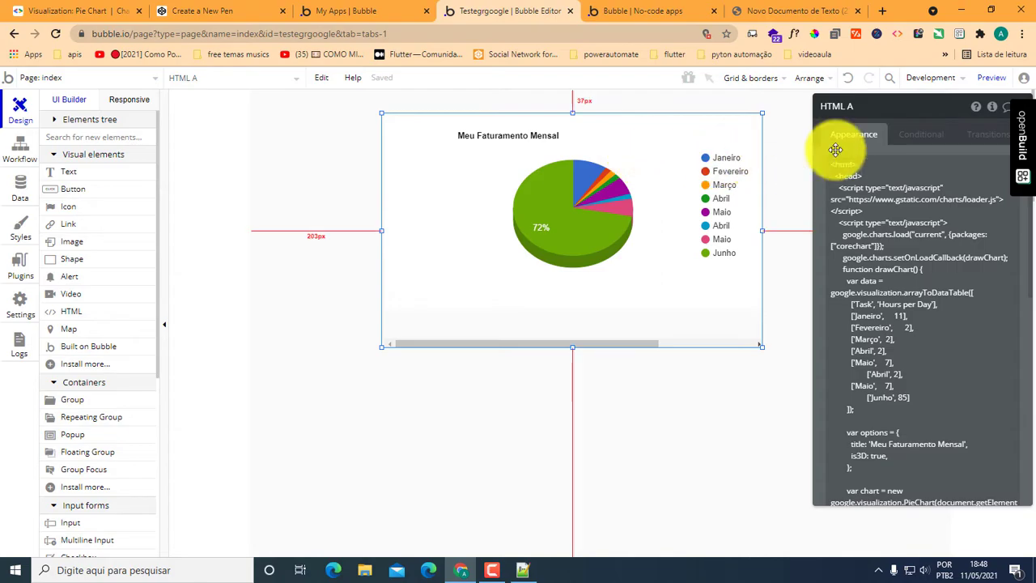
Review the chart code in the HTML element and highlight the 'Fevereiro' and 'Março' data rows.
scroll(948, 394, down, 3)
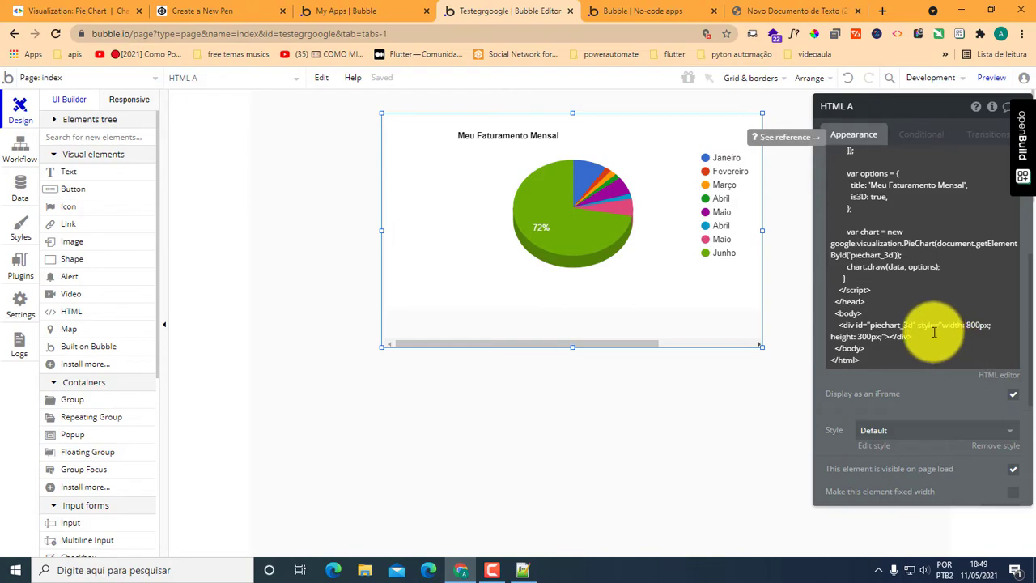
scroll(935, 332, up, 1)
scroll(935, 332, up, 3)
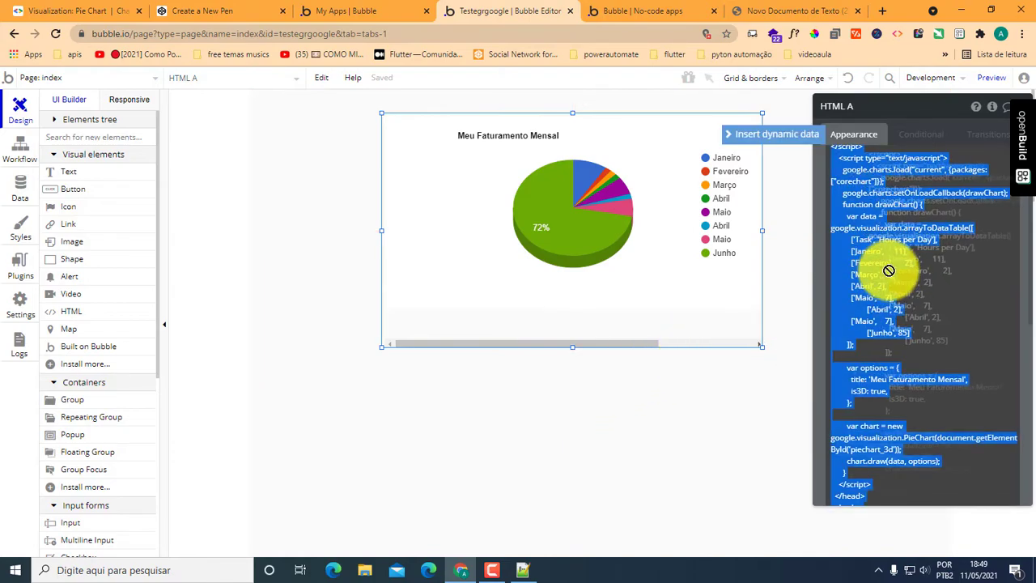
drag(891, 272, 840, 265)
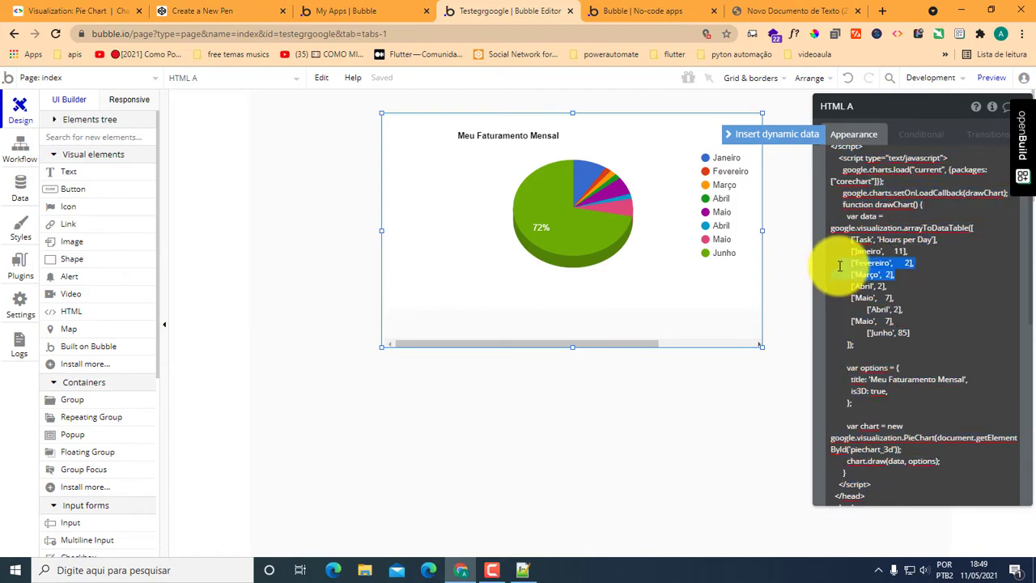
Delete the 'Fevereiro', 'Março', both 'Abril' and one of the two 'Maio' rows from the chart code, keeping 'Janeiro', 'Maio' and 'Junho'.
key(BackSpace)
key(BackSpace)
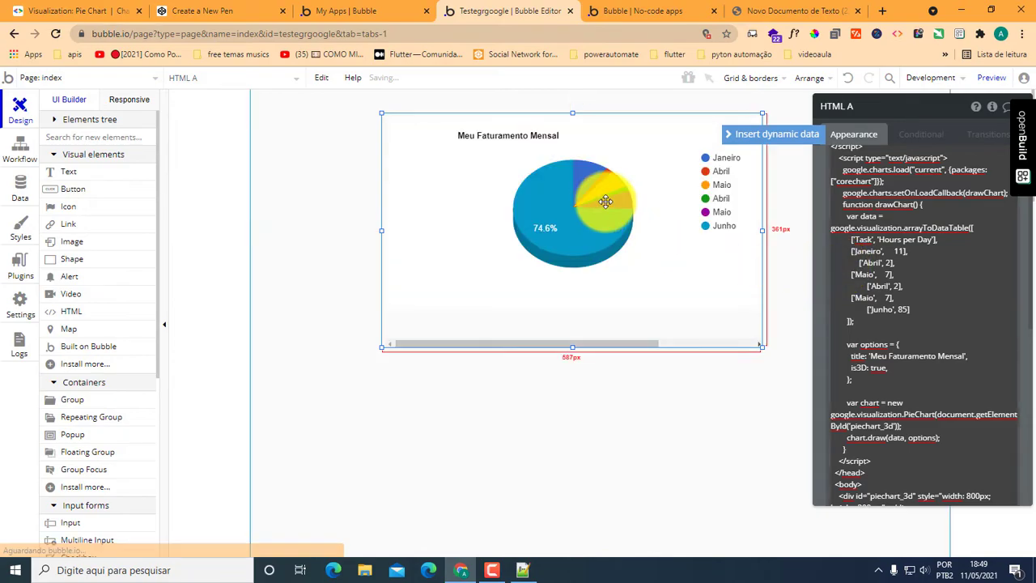
drag(942, 293, 854, 267)
key(BackSpace)
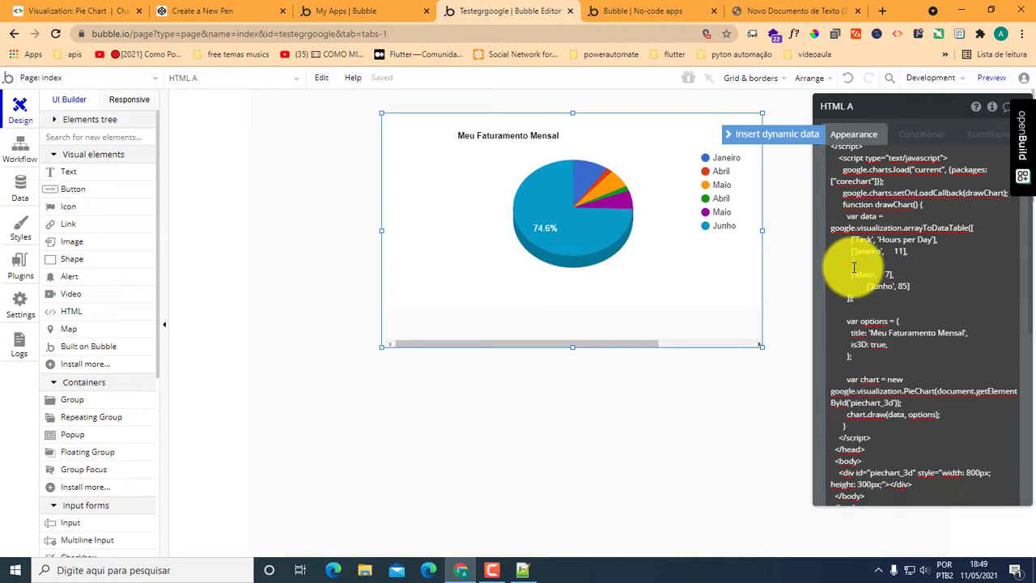
key(Delete)
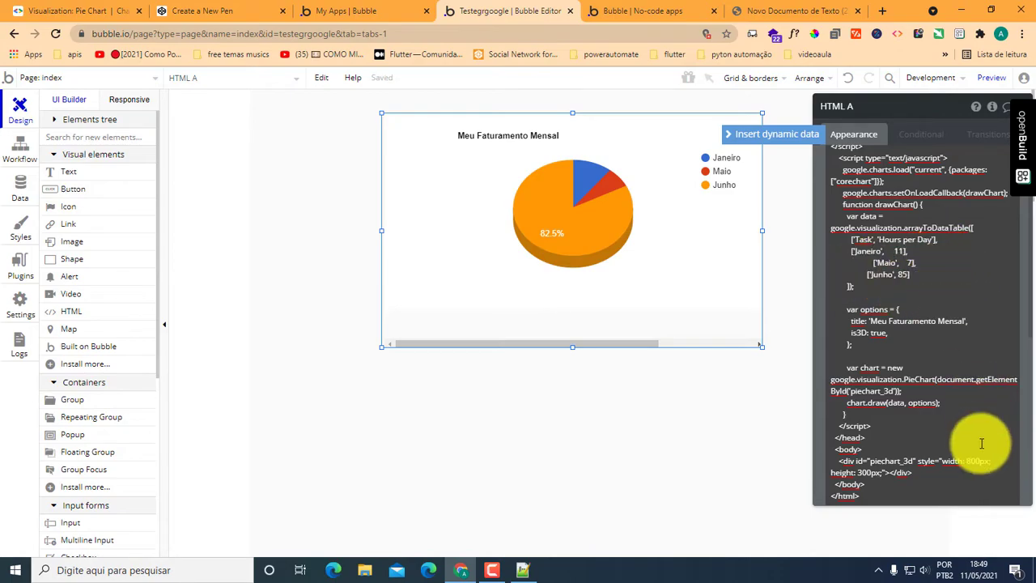
scroll(980, 439, down, 3)
scroll(953, 398, up, 2)
scroll(952, 399, up, 3)
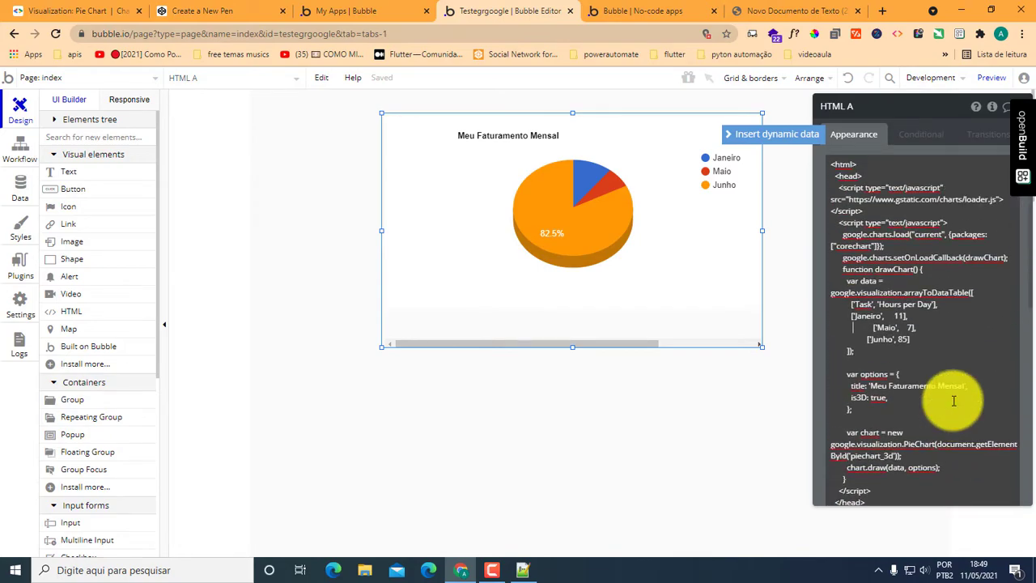
click(592, 219)
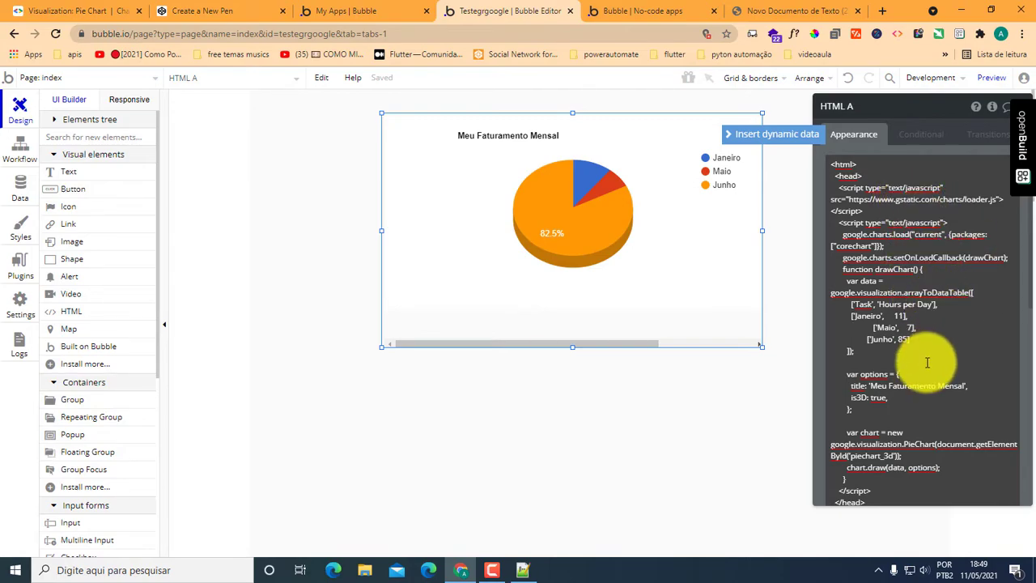
scroll(919, 362, down, 1)
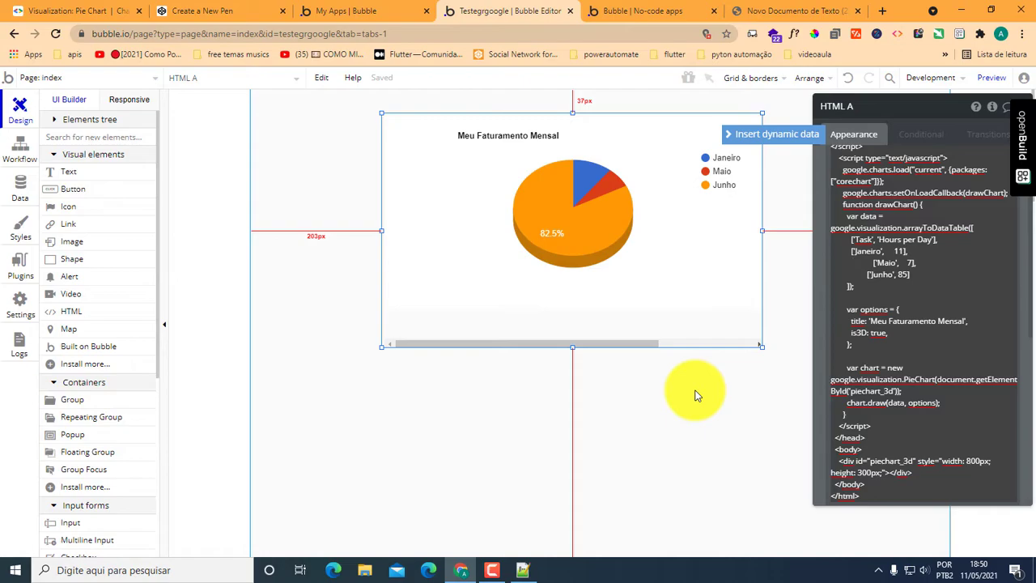
click(557, 207)
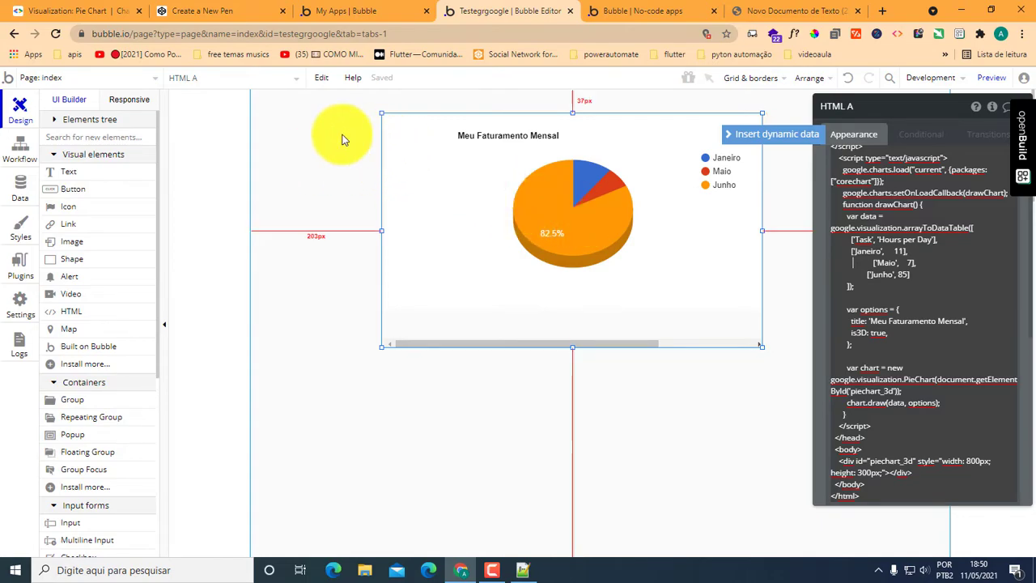
Draw a button of about 160 by 37 px below the right half of the chart.
click(688, 405)
click(73, 188)
drag(652, 391, 755, 416)
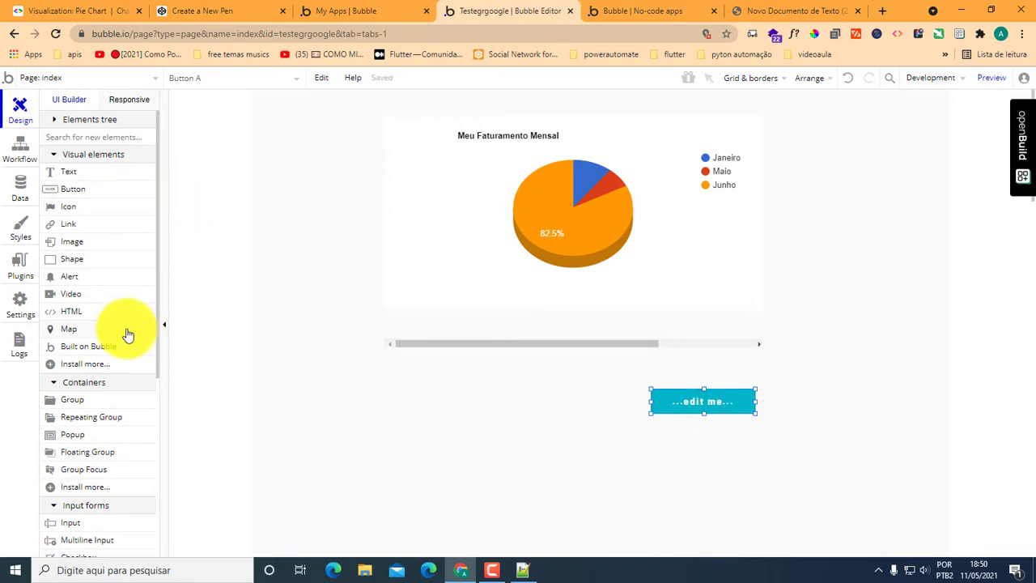
Add a text input below the chart's lower-left corner and narrow it to about 137 px.
scroll(128, 335, down, 2)
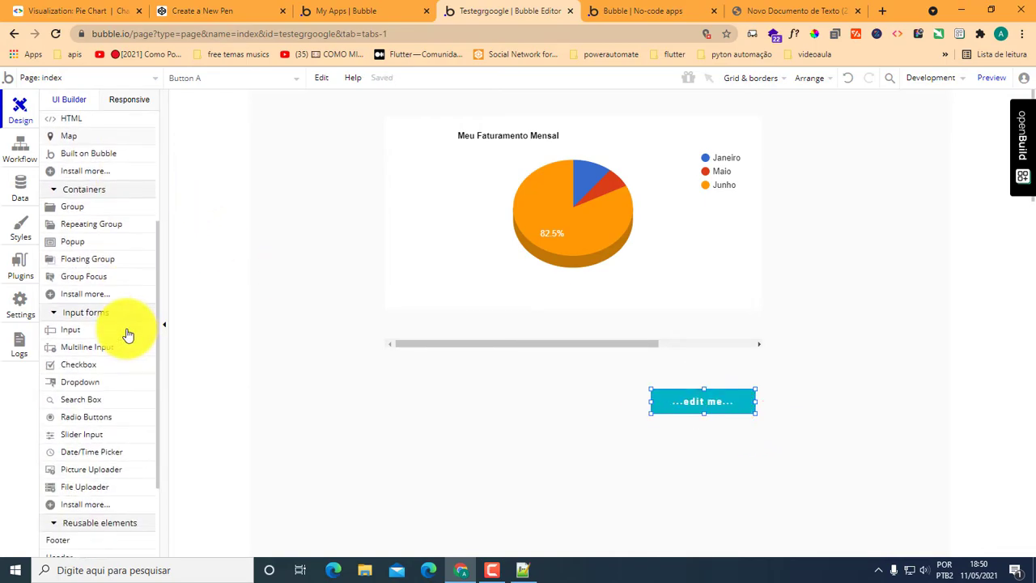
click(81, 332)
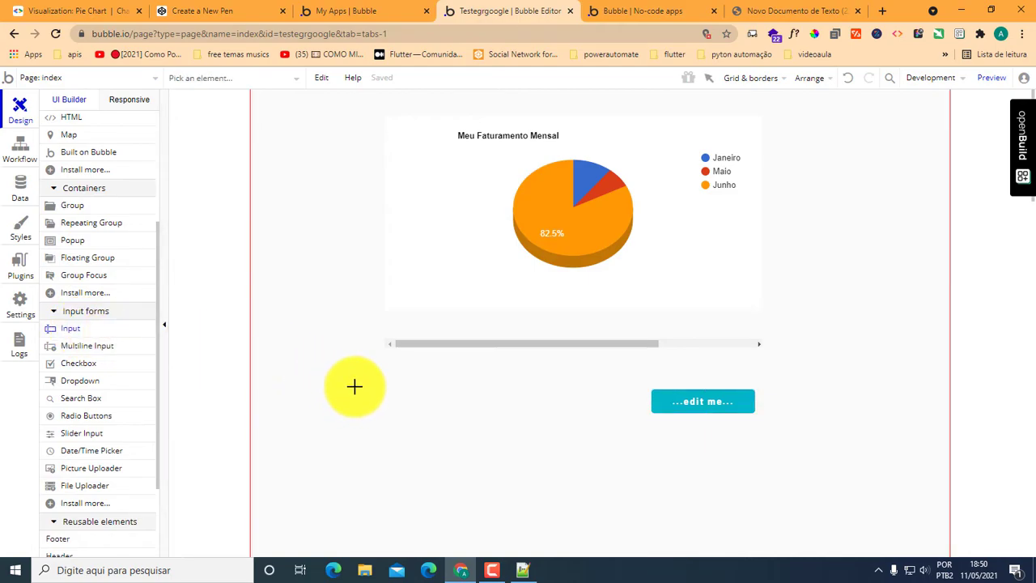
click(355, 386)
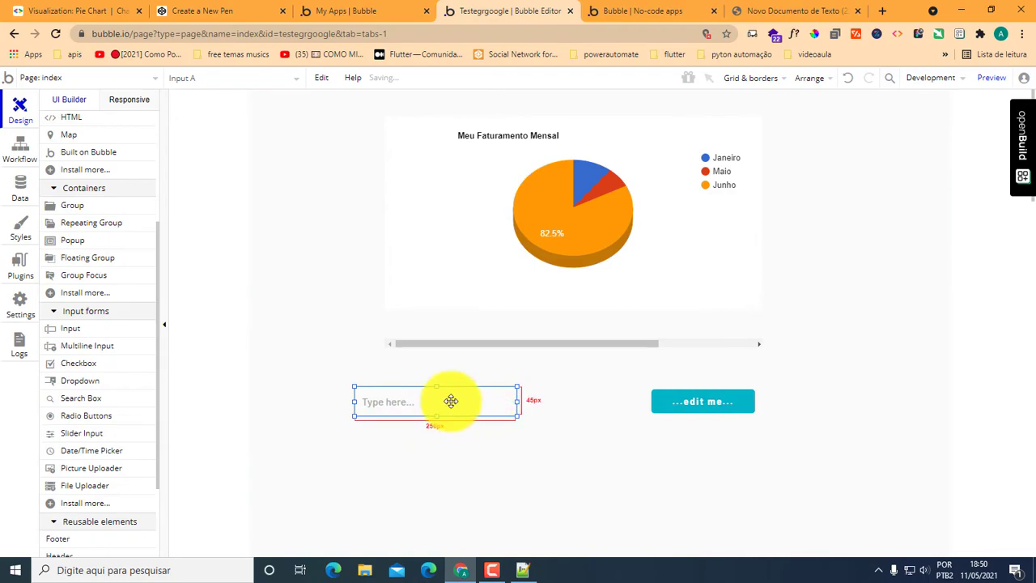
drag(515, 403, 443, 402)
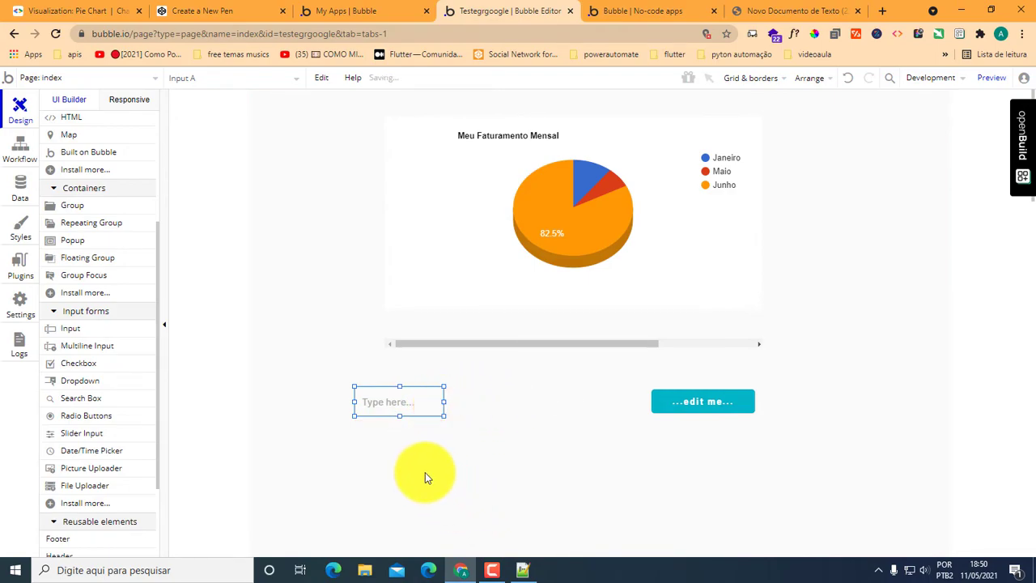
mouse_move(437, 399)
mouse_down()
mouse_move(451, 398)
mouse_move(426, 394)
mouse_up()
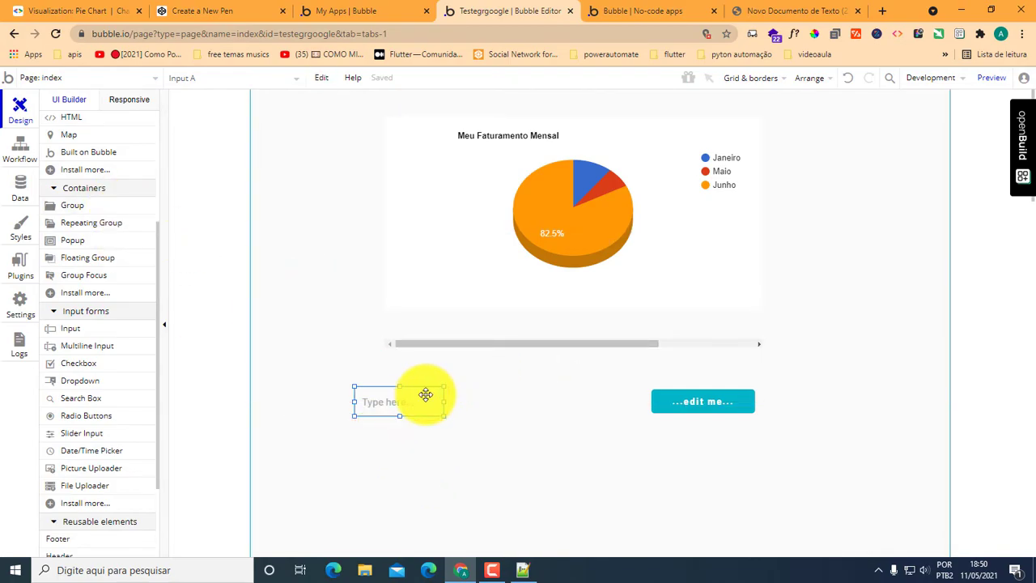
Paste a copy of the input field between the original input and the button.
key(ctrl+v)
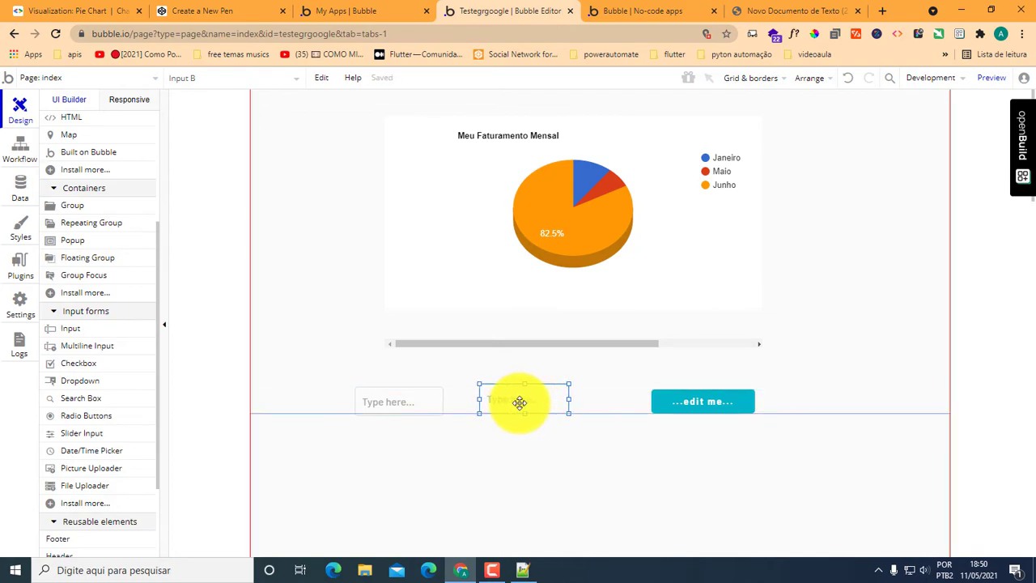
click(522, 400)
key(ctrl)
Set the button's label to 'Inserir dados'.
double_click(704, 402)
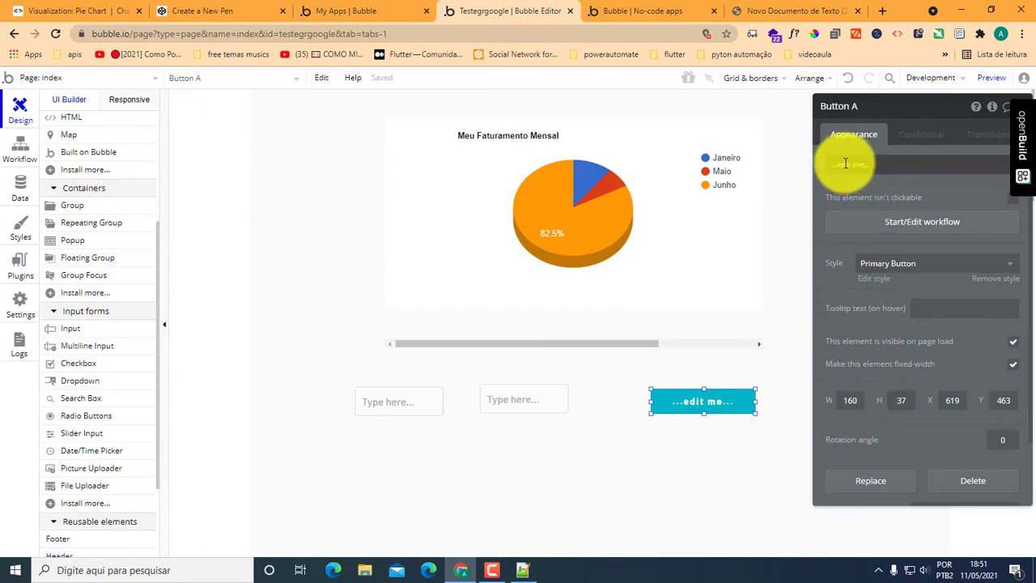
triple_click(877, 163)
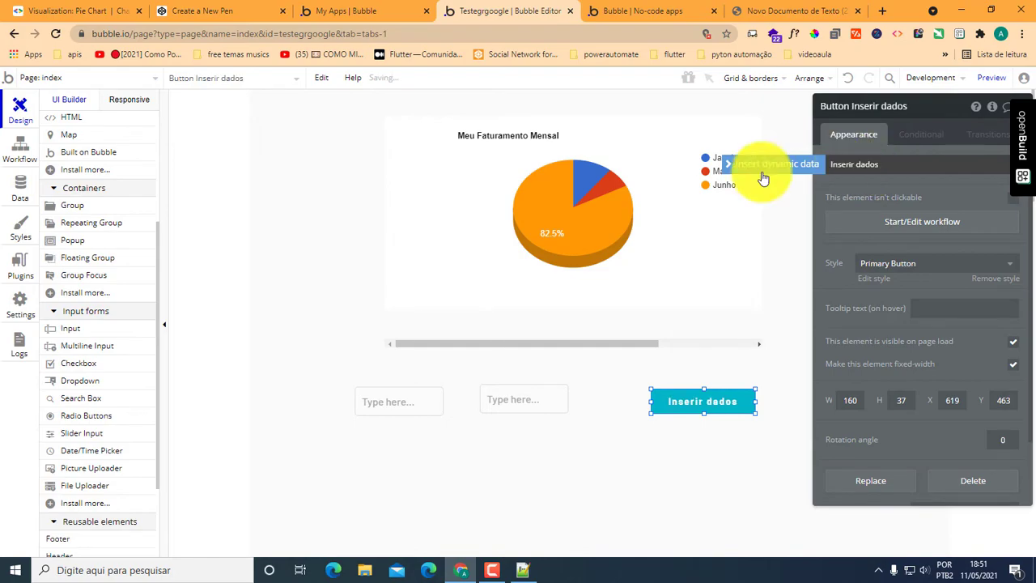
Line up the two input fields at Y 455, with the first at about X 187 and the second at about X 415.
click(405, 406)
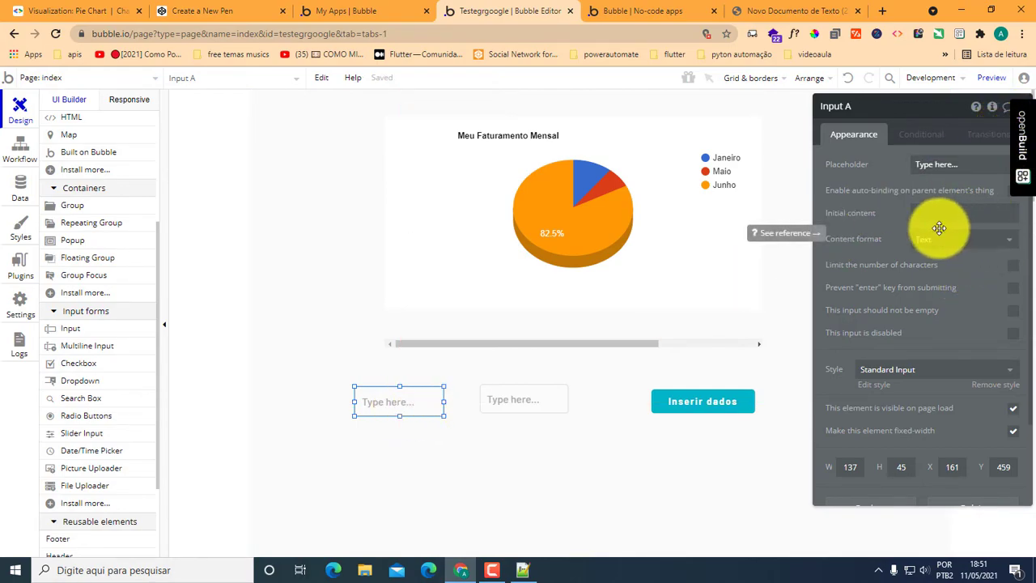
drag(378, 411, 421, 398)
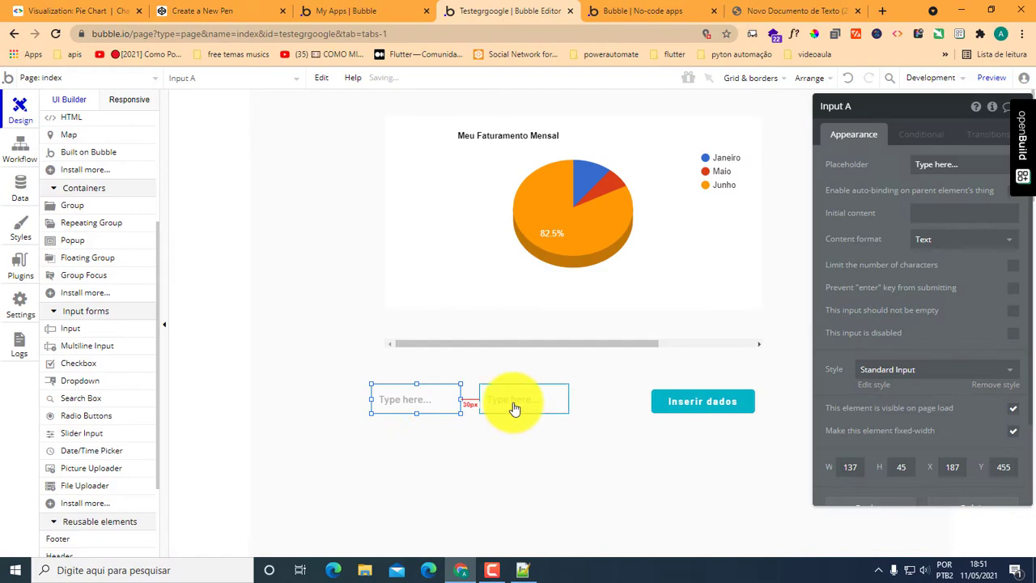
drag(514, 403, 549, 391)
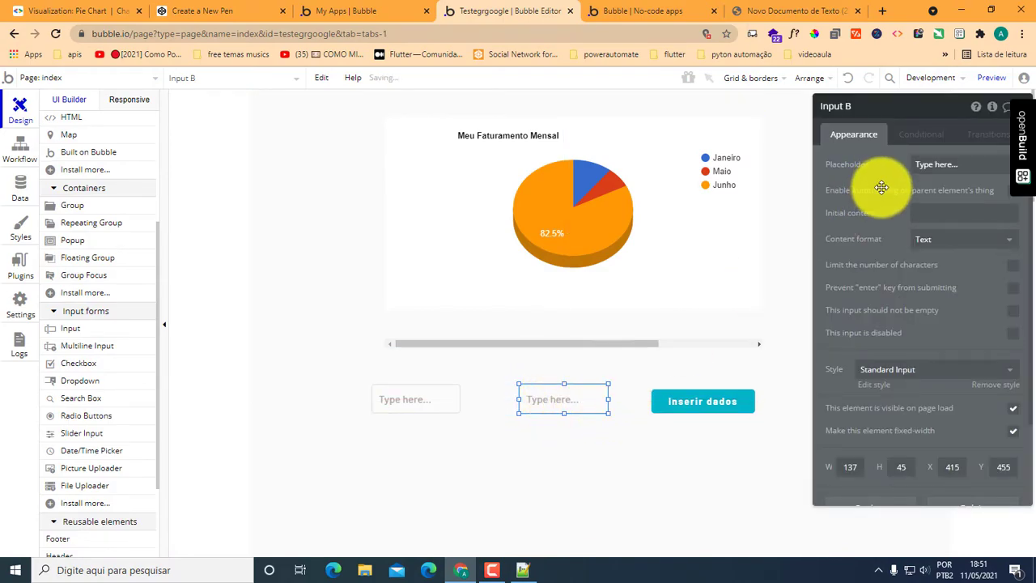
Set the second input's content format to Integer.
click(1001, 241)
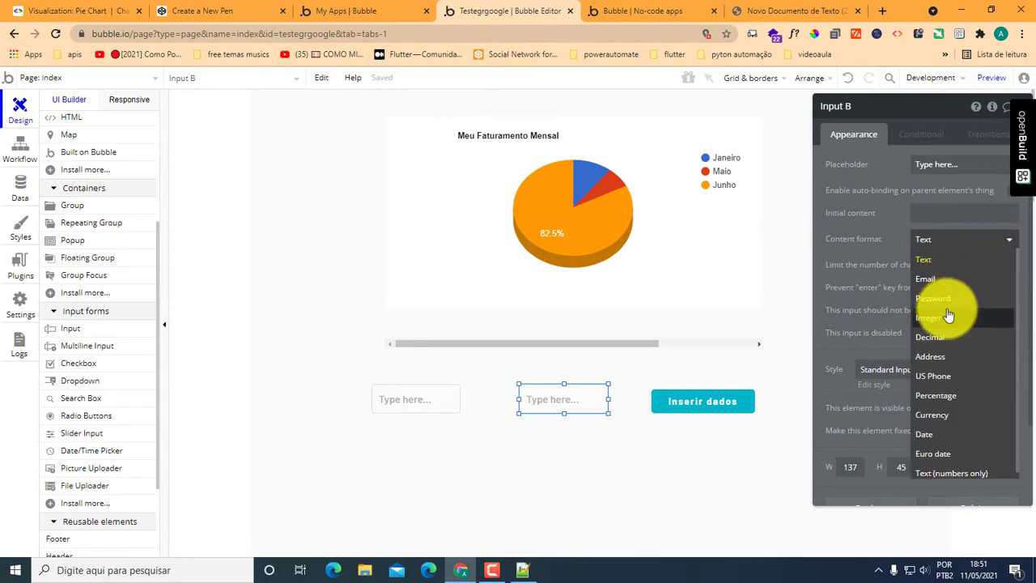
scroll(949, 316, down, 1)
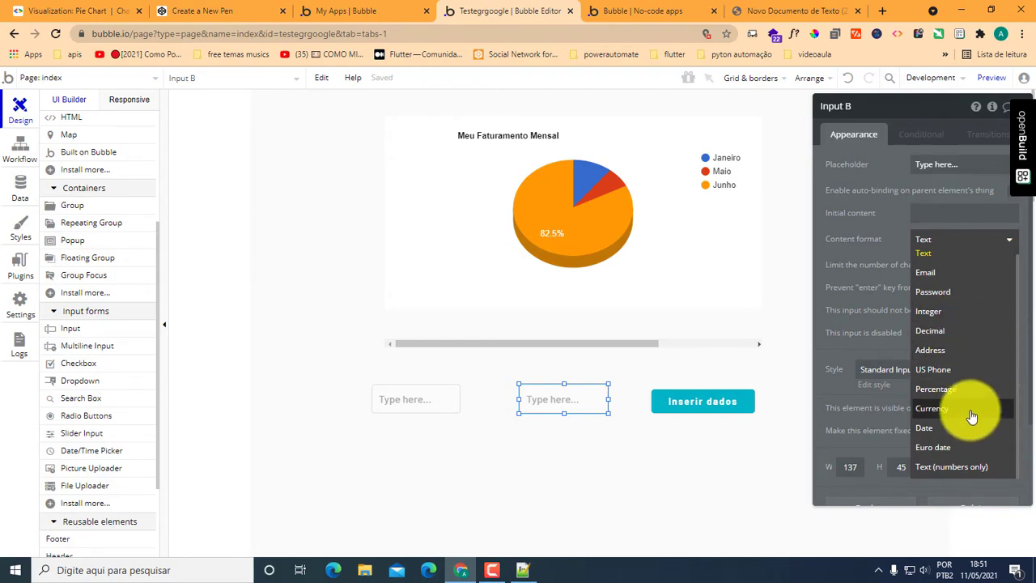
click(952, 315)
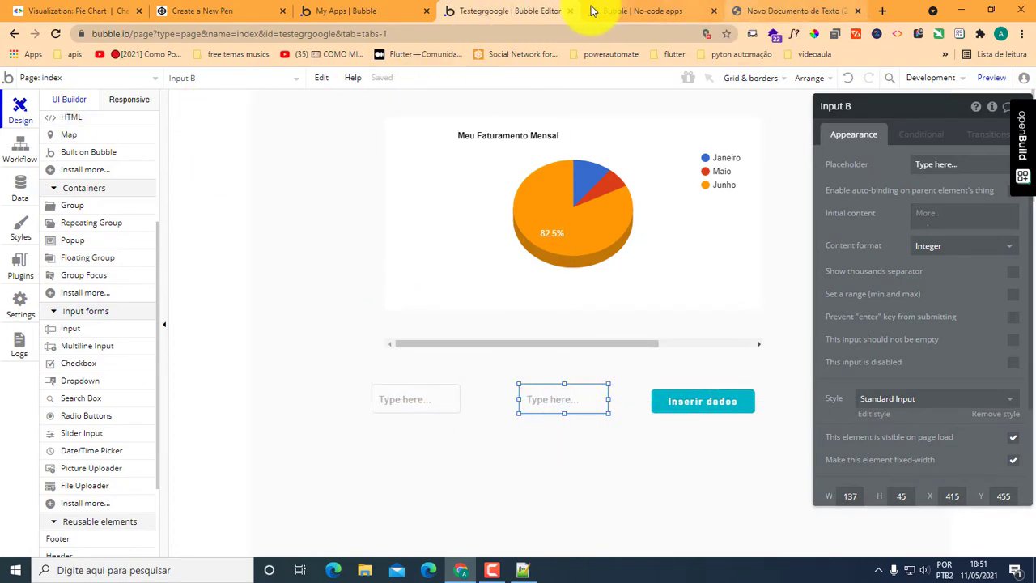
Check the value in the 'Work' data row of the CodePen chart code, close the outdated app preview and return to the Bubble editor.
click(208, 11)
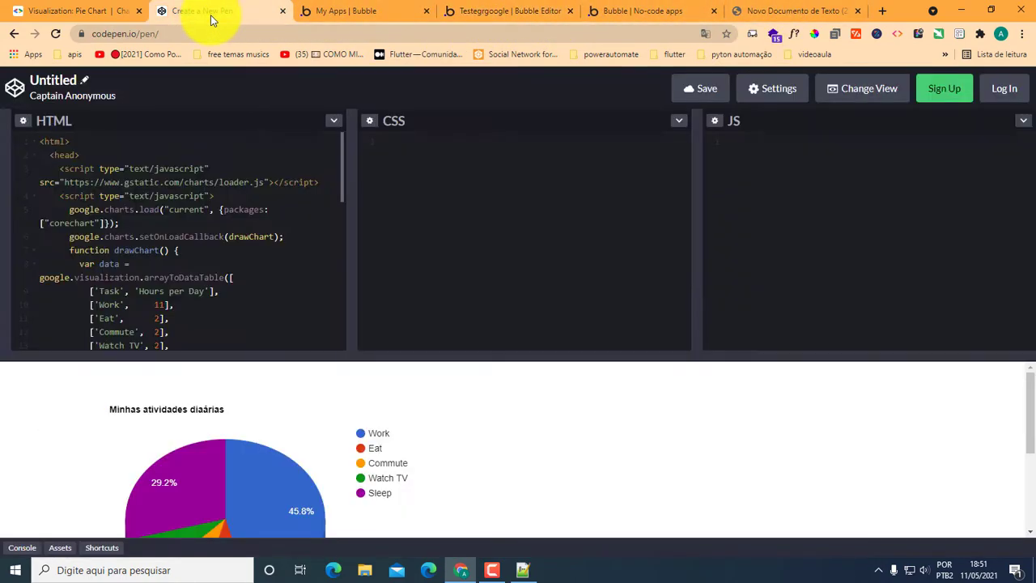
scroll(154, 271, down, 2)
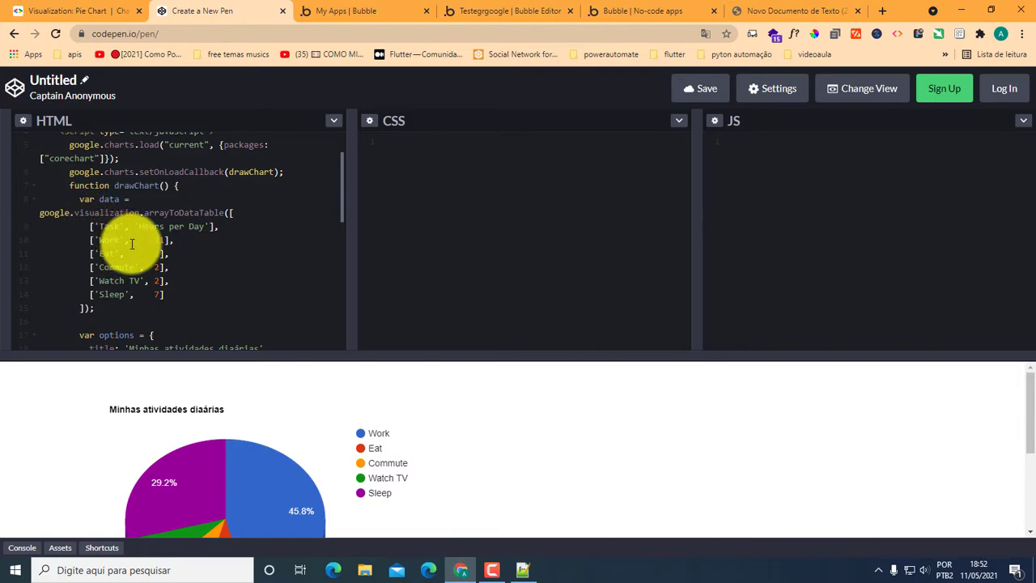
double_click(164, 241)
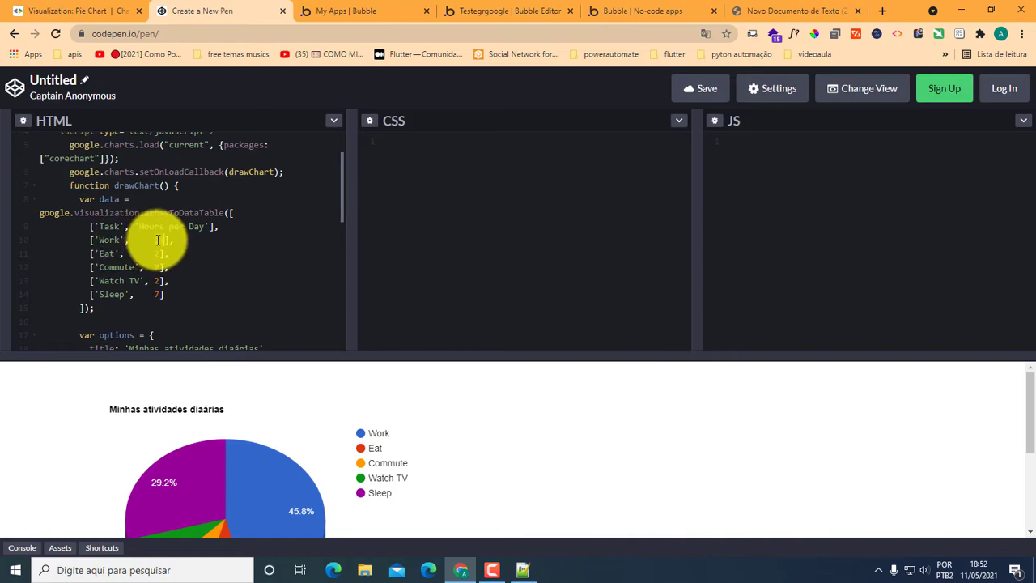
click(652, 12)
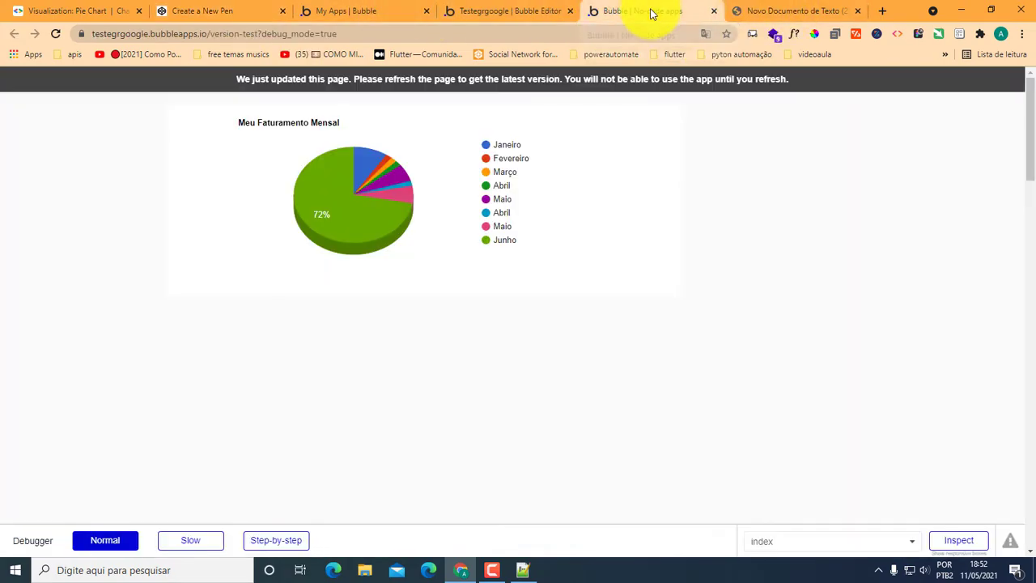
click(714, 10)
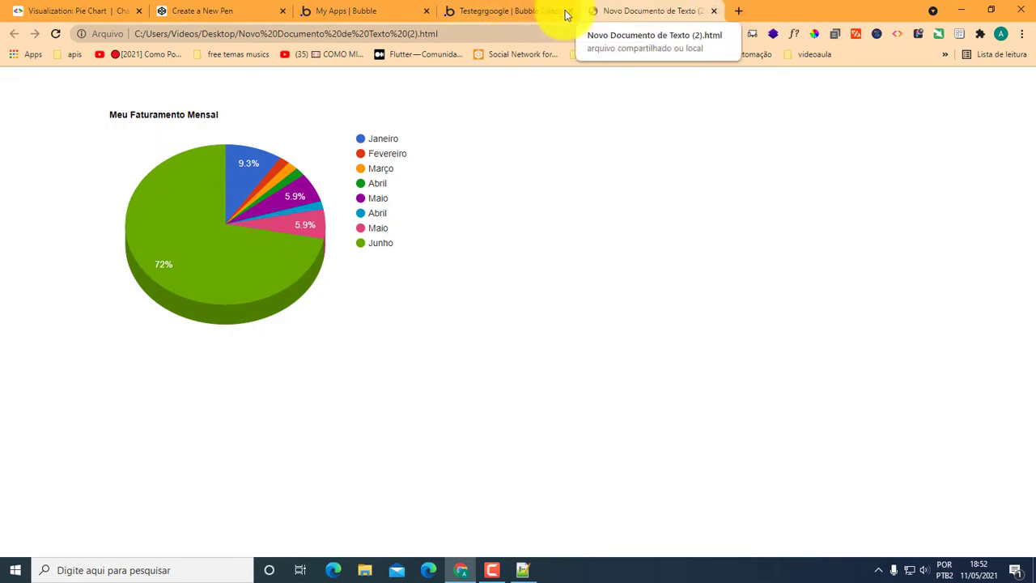
click(539, 12)
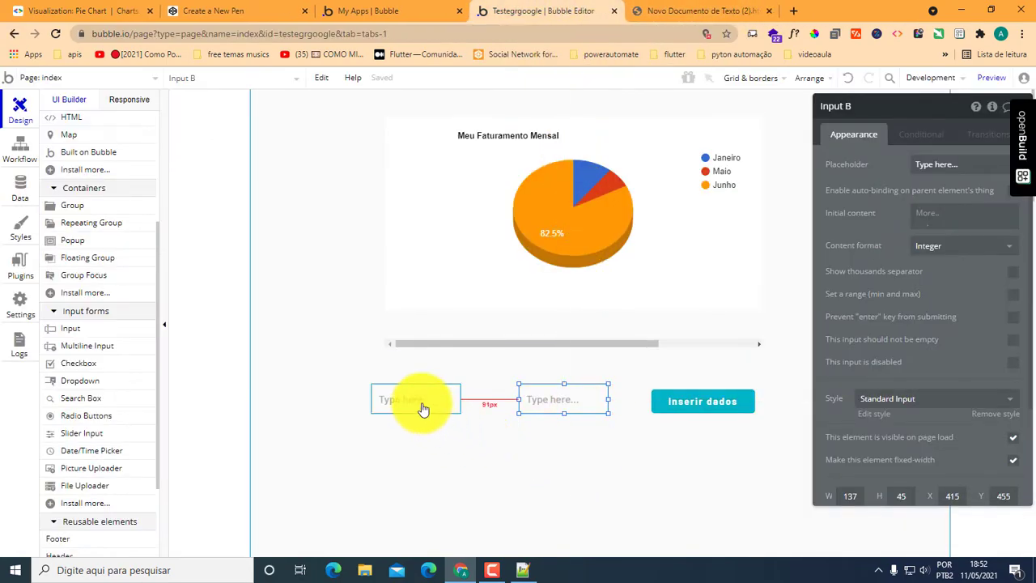
Open the properties of the first input field.
drag(422, 409, 438, 394)
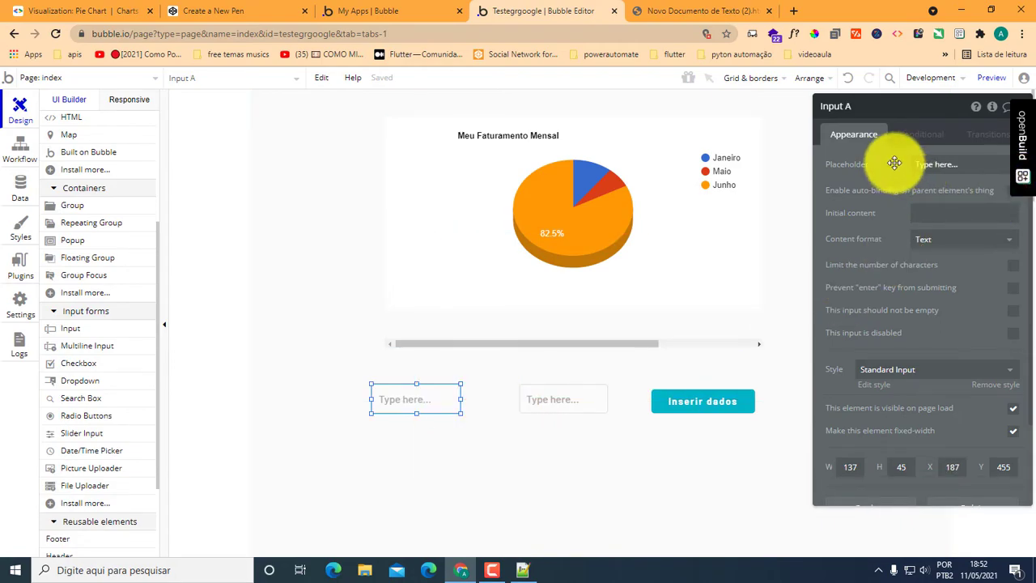
Rename the first text input element below the chart as dcMes.
drag(861, 104, 813, 110)
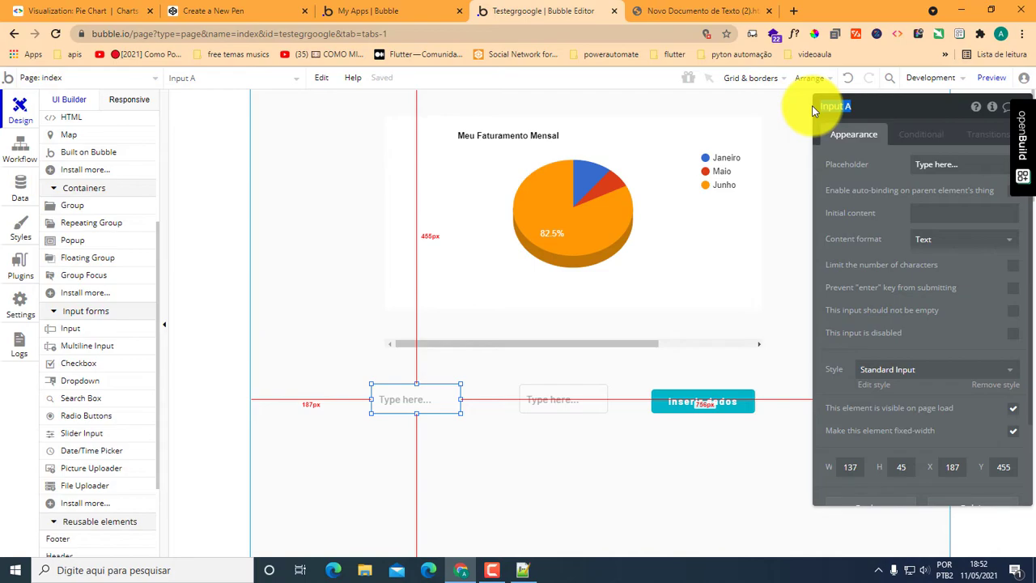
text(Mes)
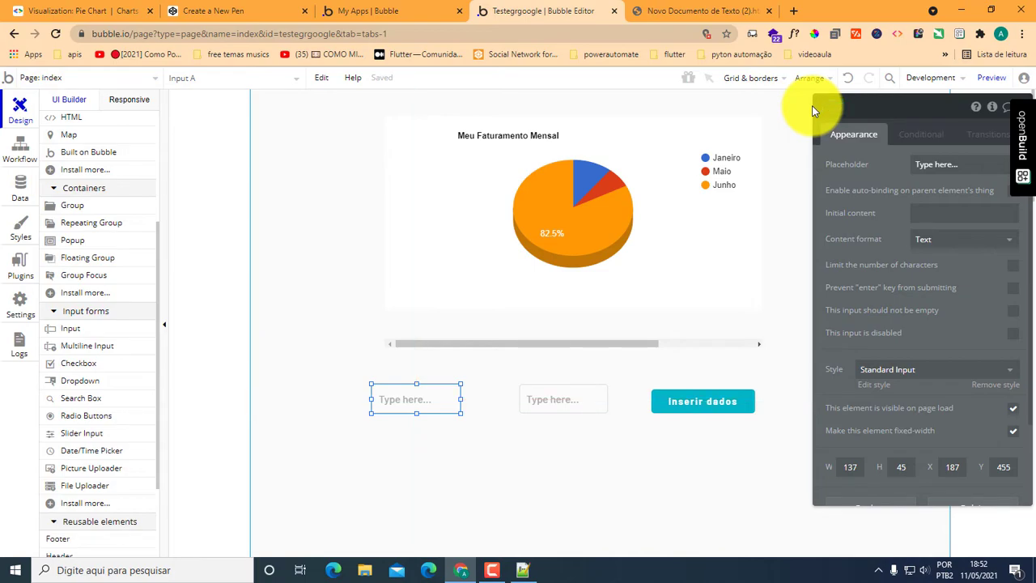
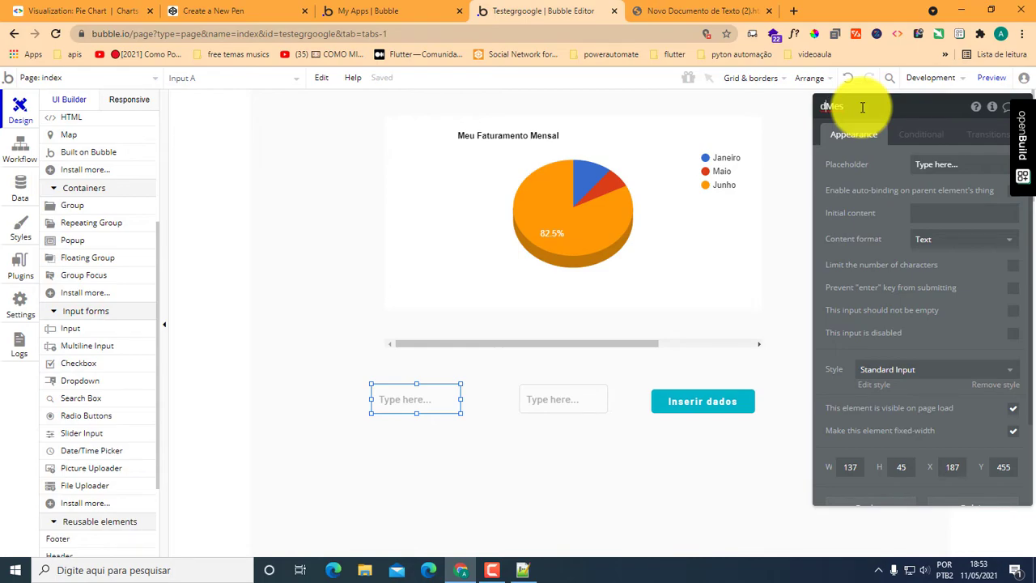
text(C)
key(BackSpace)
text(c)
Rename the second input element, the one with integer content, as dNValor.
click(578, 393)
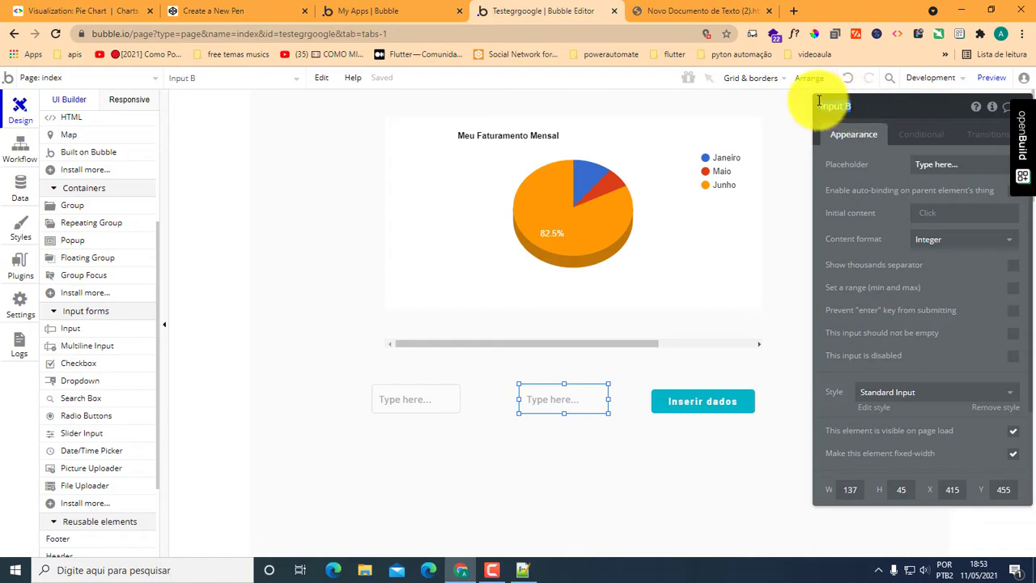
click(842, 106)
text(d)
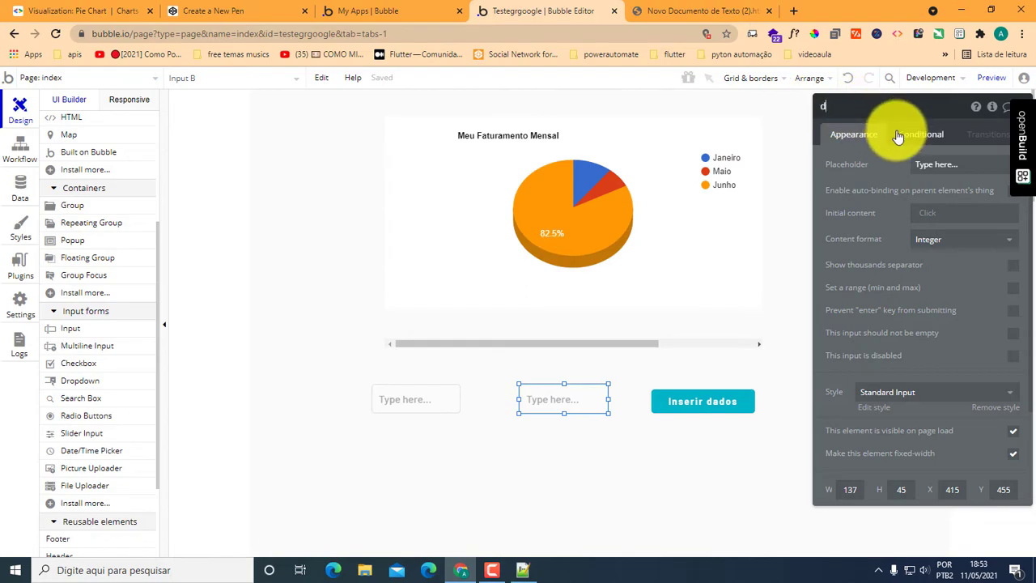
text(N)
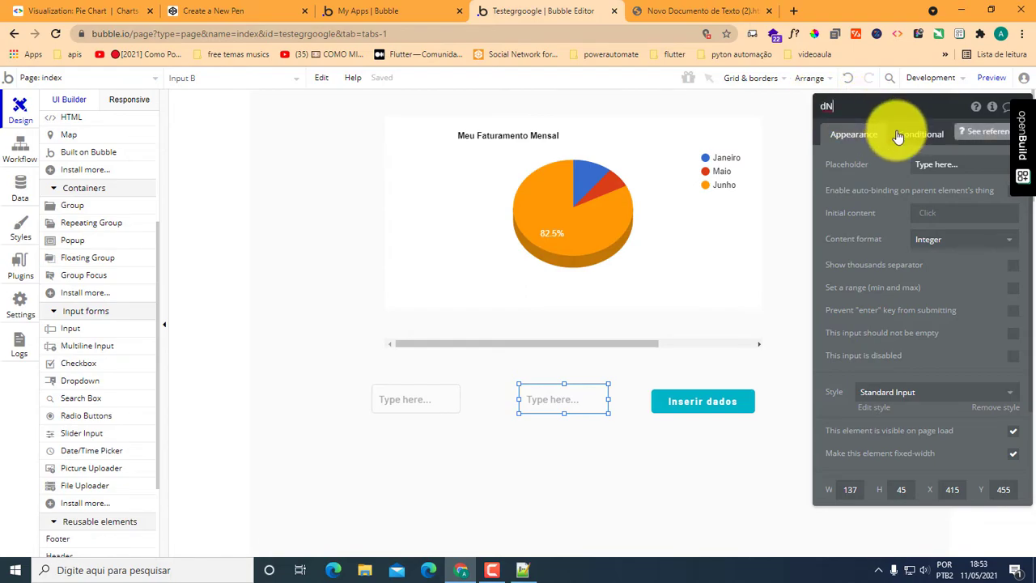
text(Valor)
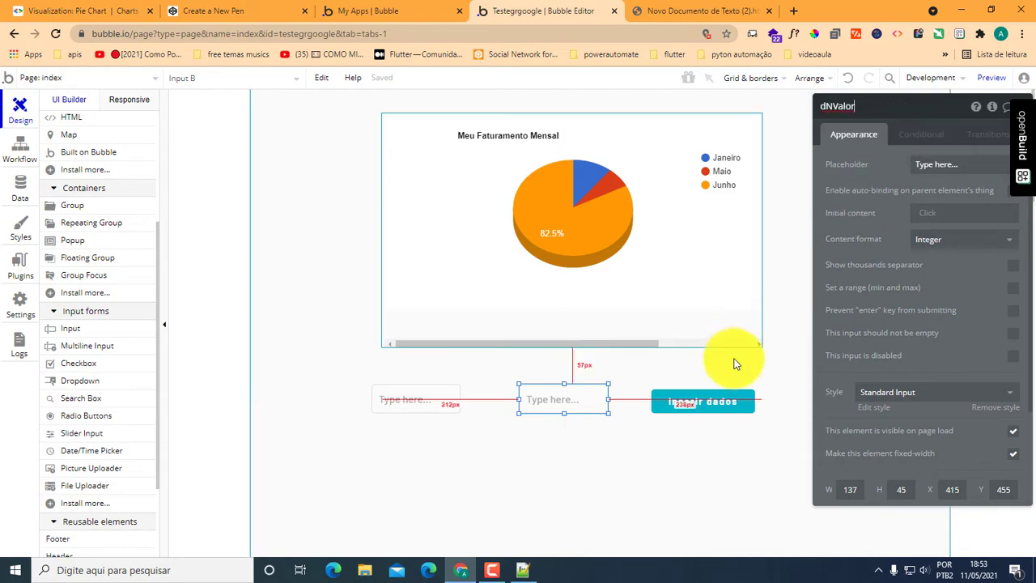
Rename the Inserir dados button element as btnInserirDados.
click(711, 404)
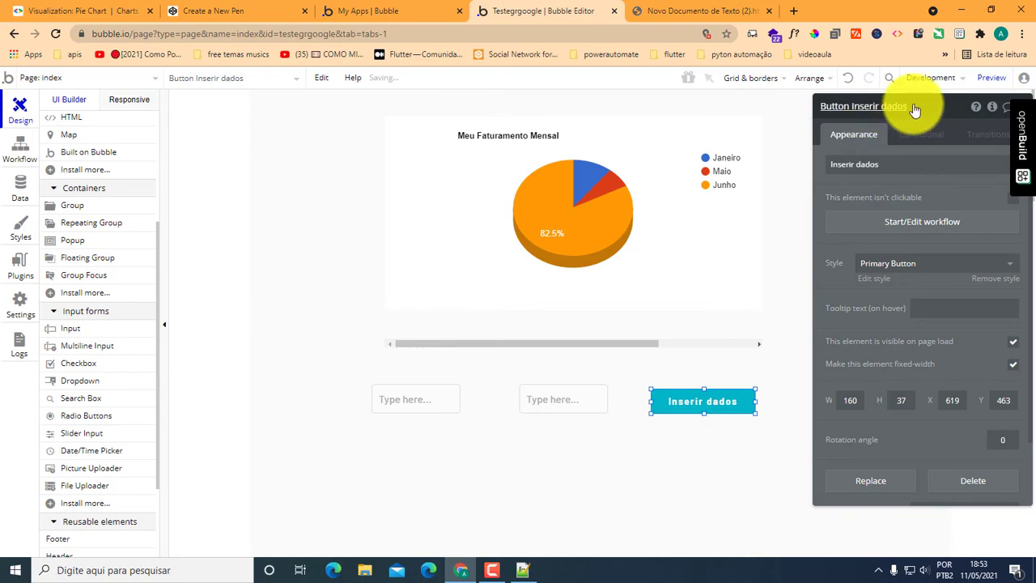
drag(915, 109, 822, 105)
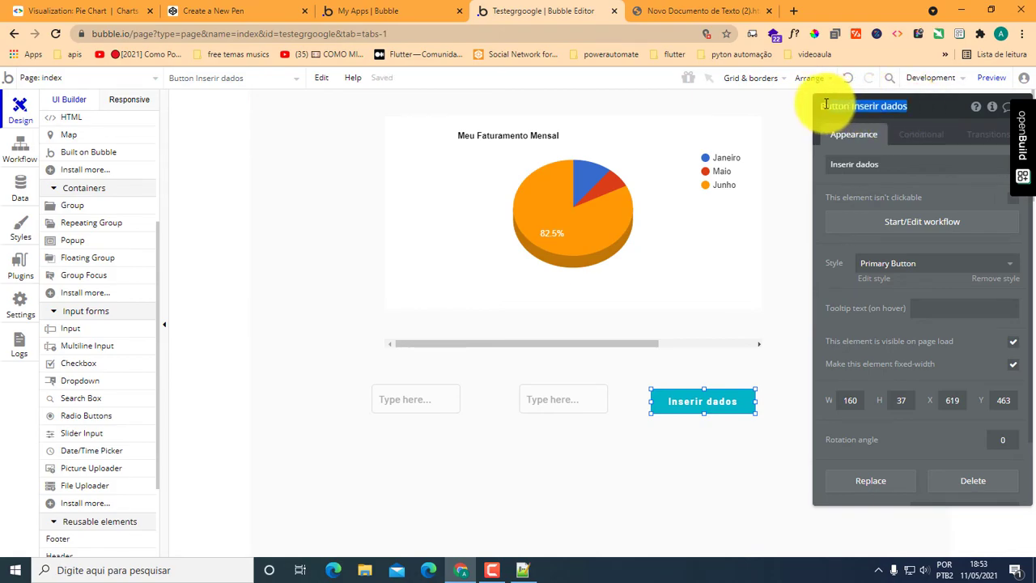
text(B)
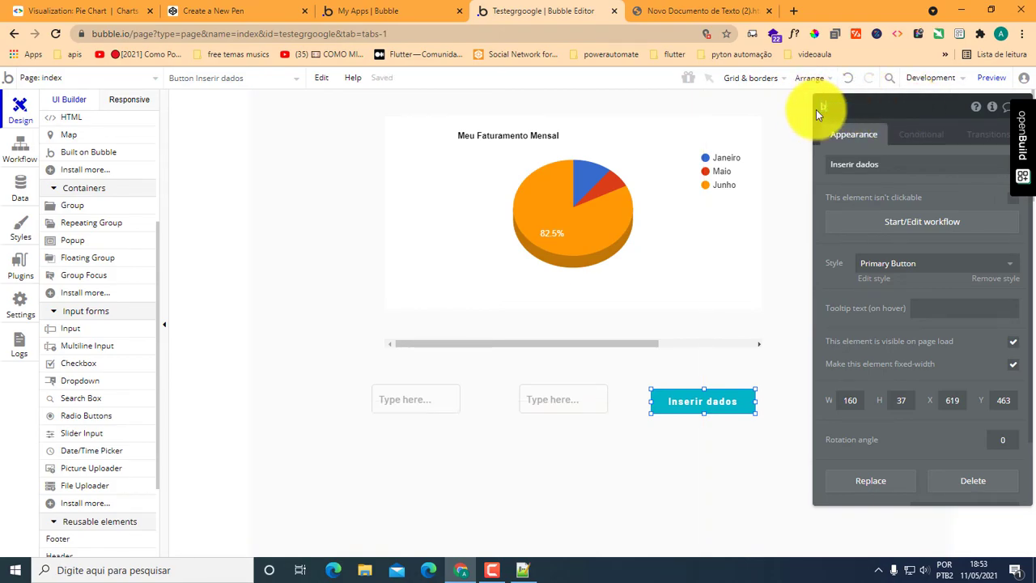
text(tnInserirDados)
click(749, 450)
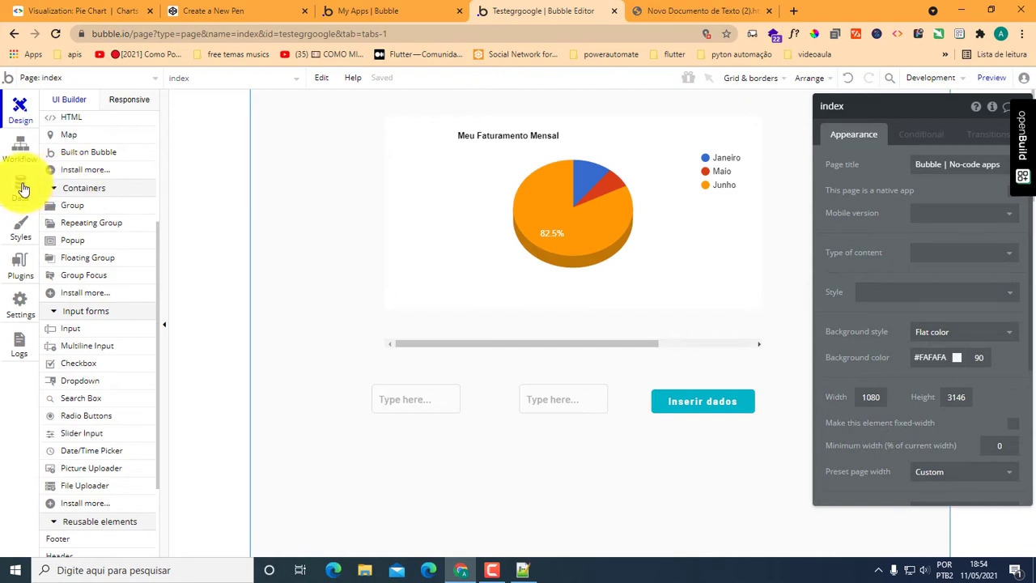
Create a new private custom data type named dadosGr in the app's database.
click(22, 188)
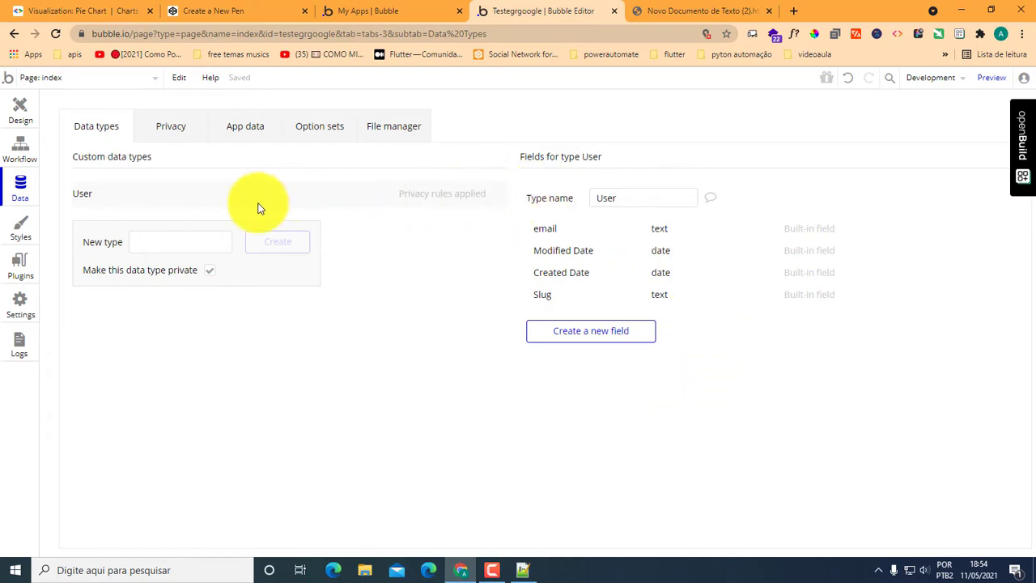
click(182, 241)
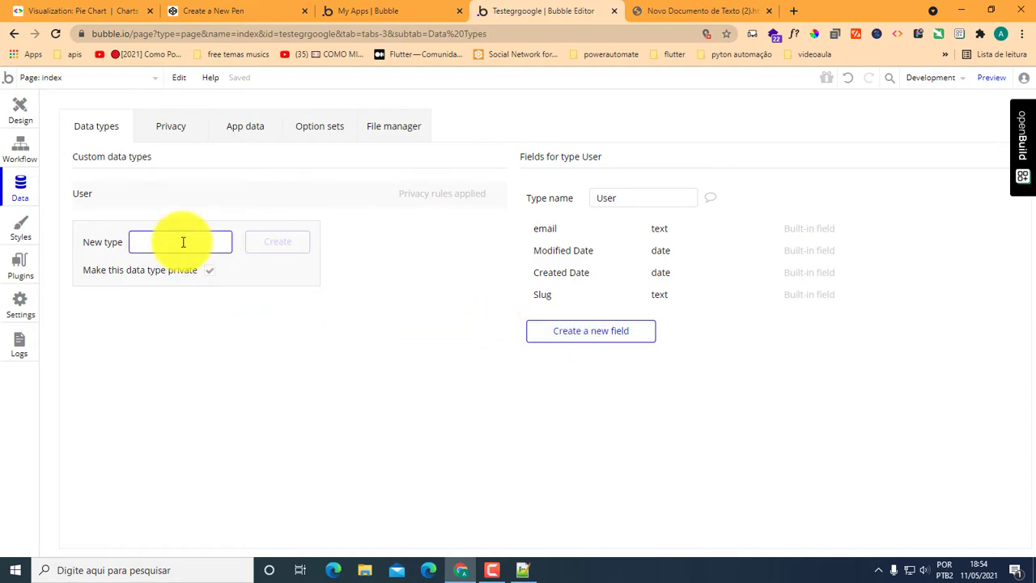
text(dadosGr)
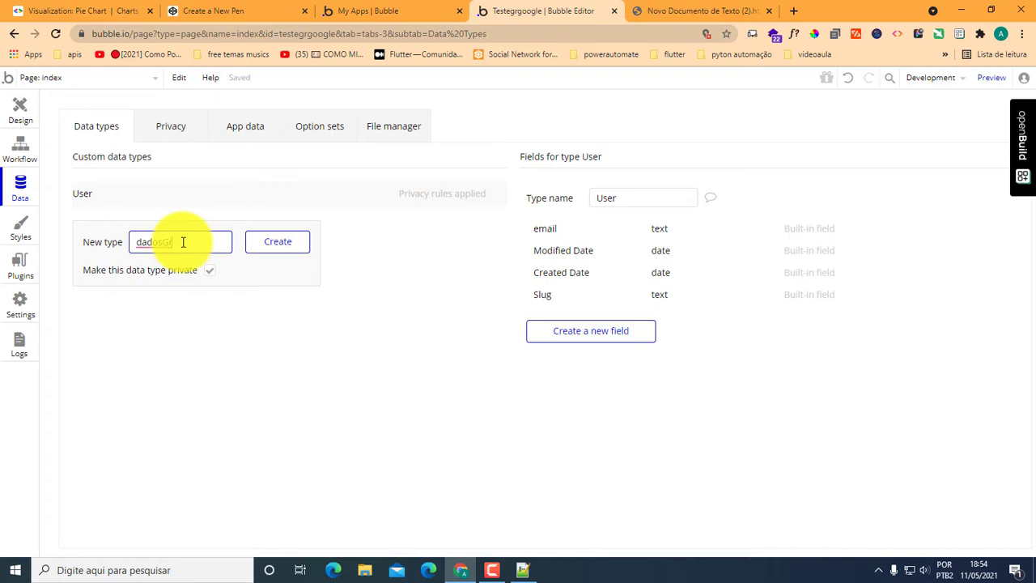
click(291, 249)
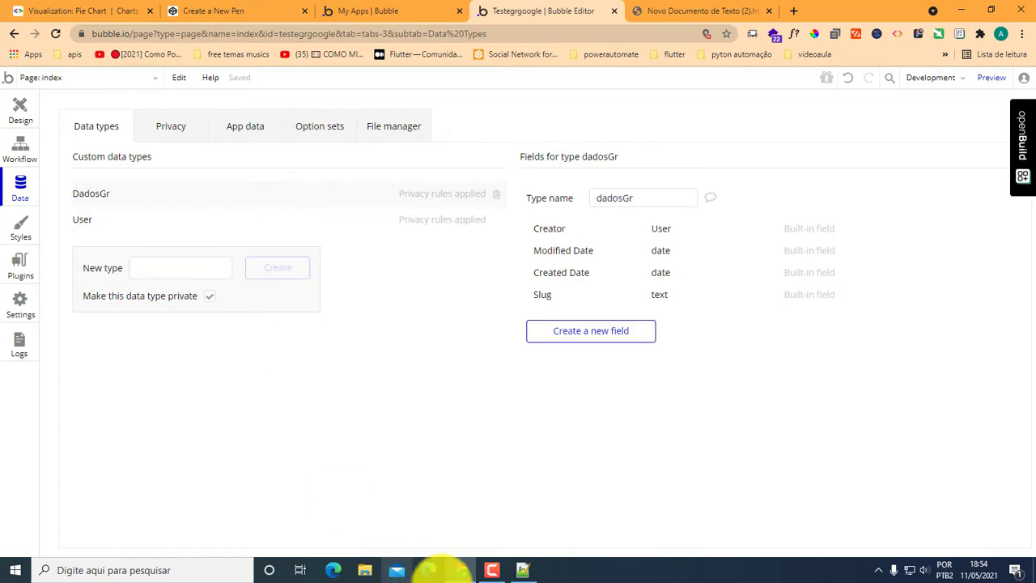
Add a field named periodo of type text to the dadosGr data type.
click(603, 341)
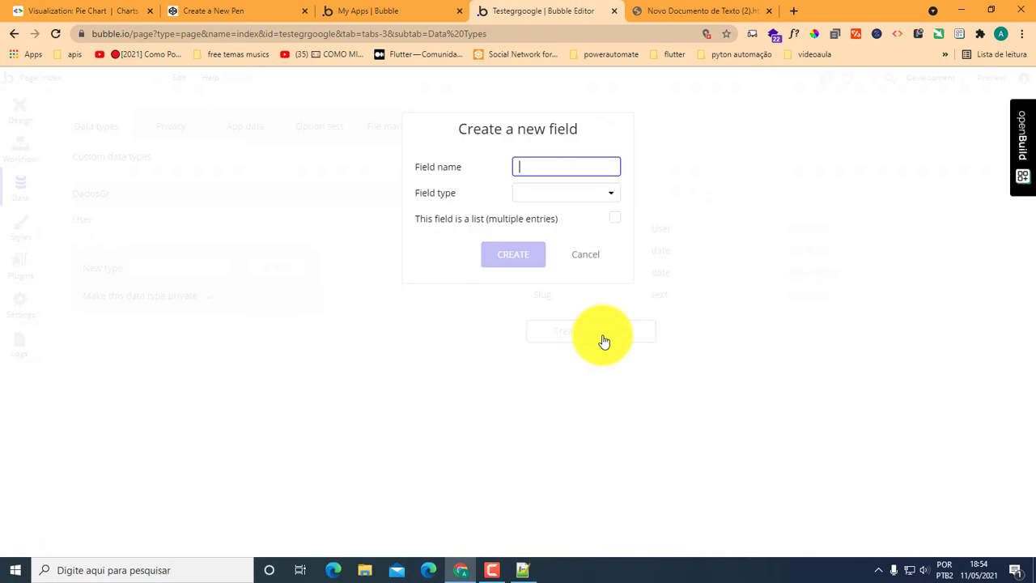
text(p)
key(BackSpace)
text(periodo)
click(606, 194)
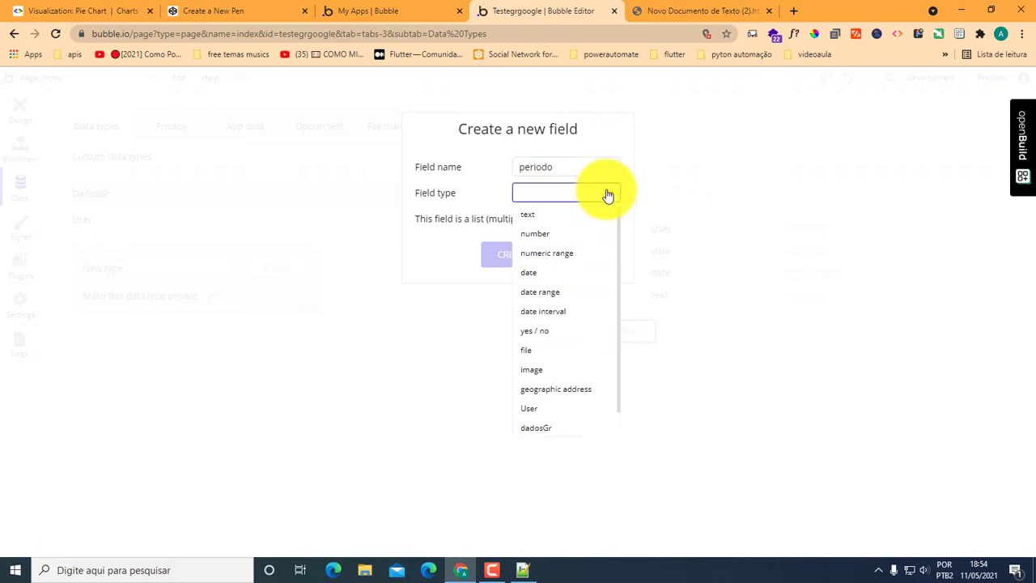
click(559, 216)
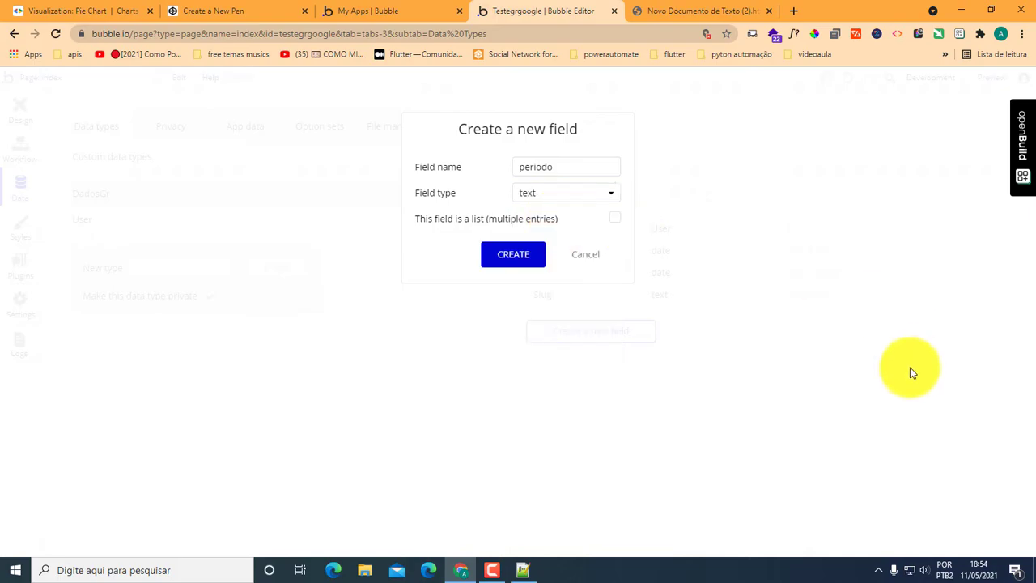
click(518, 256)
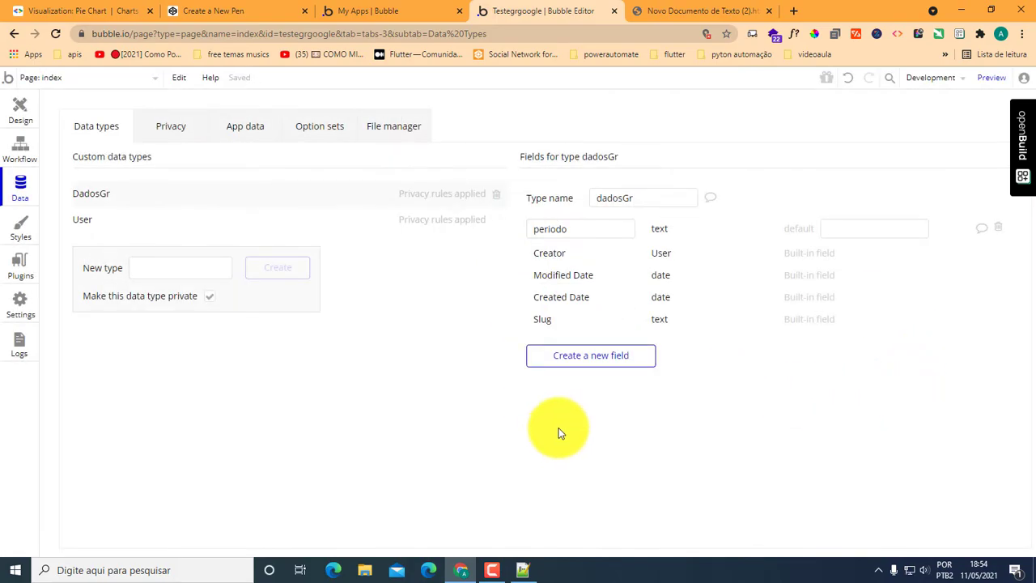
Add a field named Valor of type number to the dadosGr data type.
click(587, 361)
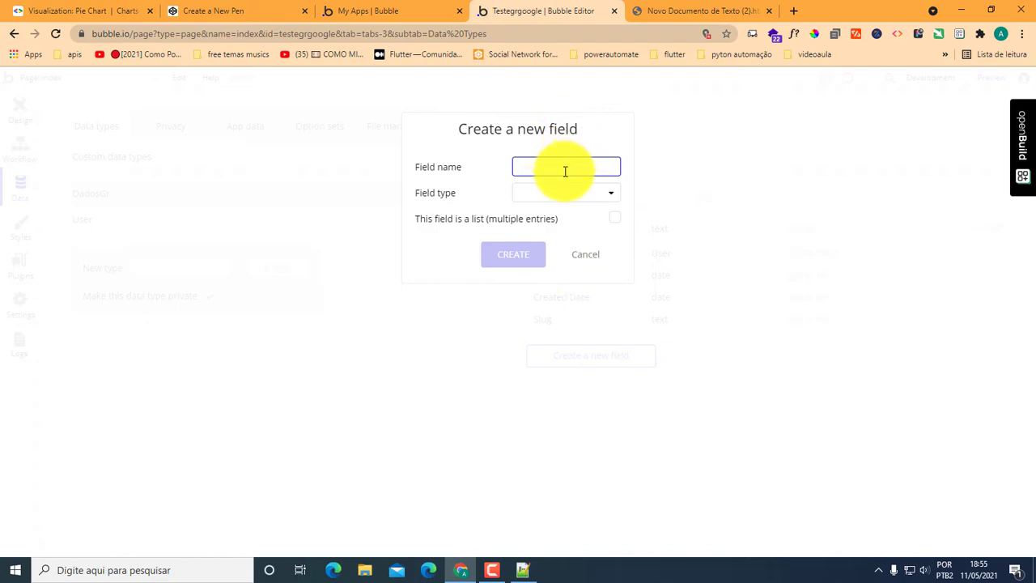
text(Valor)
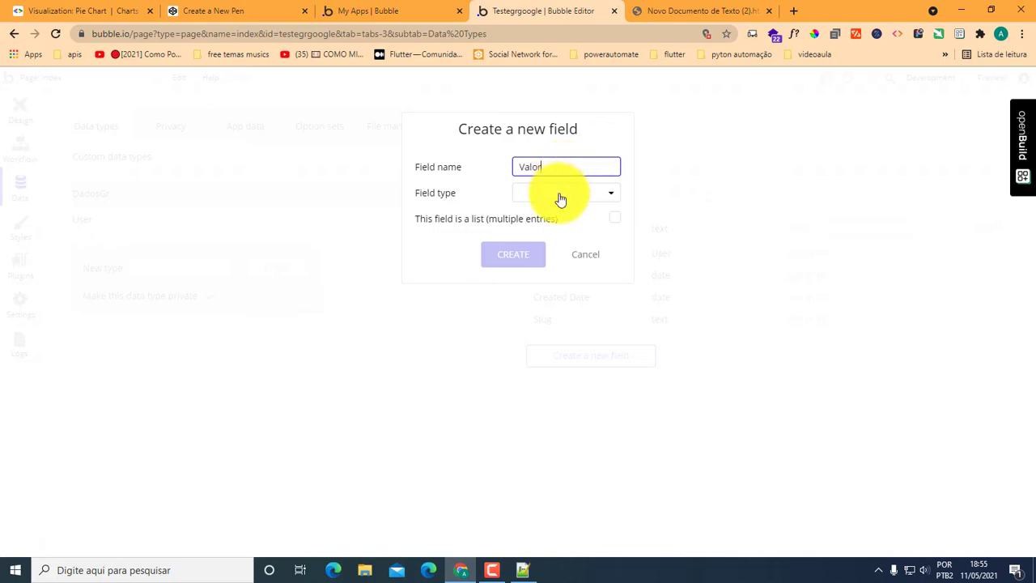
click(557, 196)
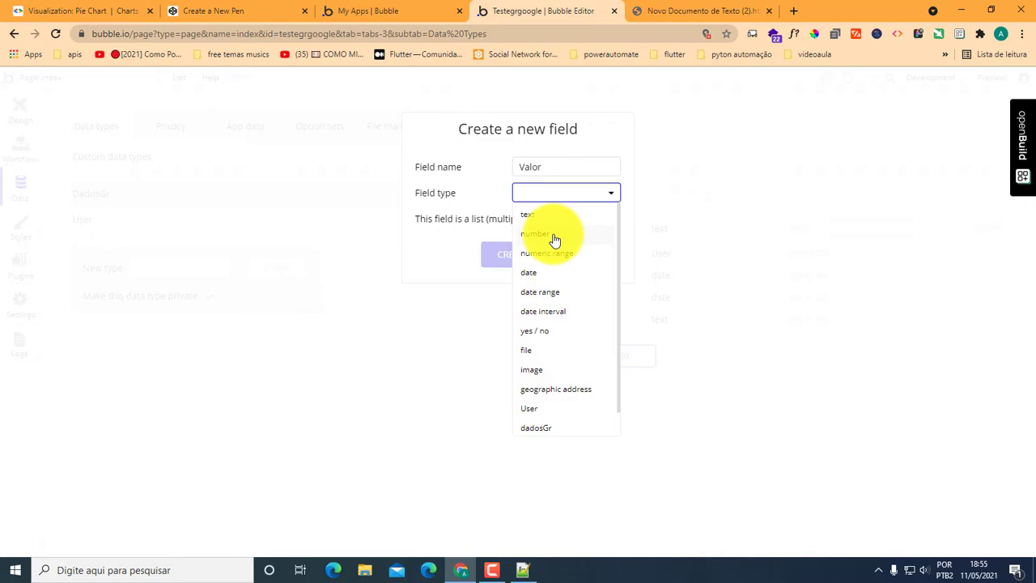
click(554, 236)
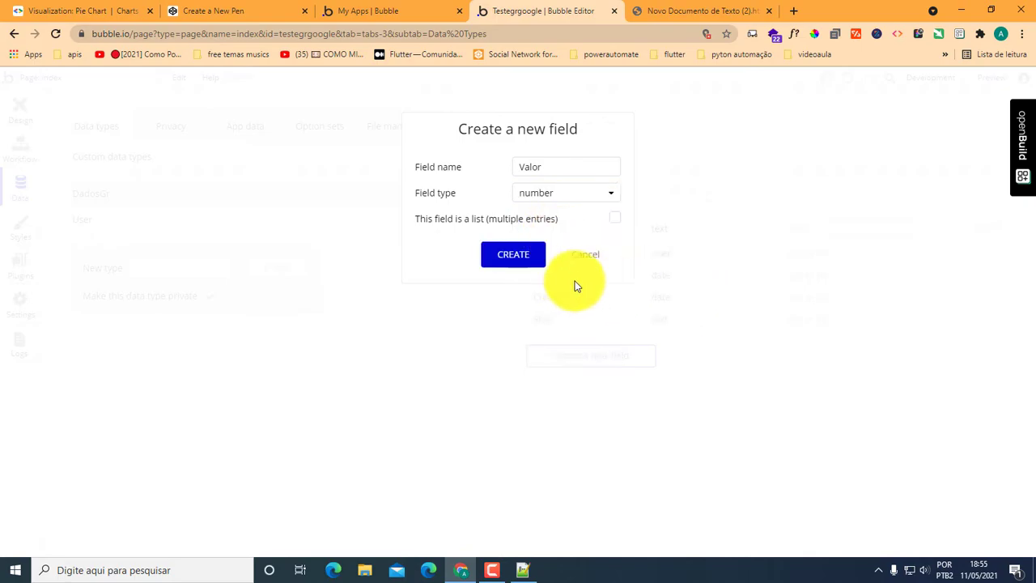
click(513, 254)
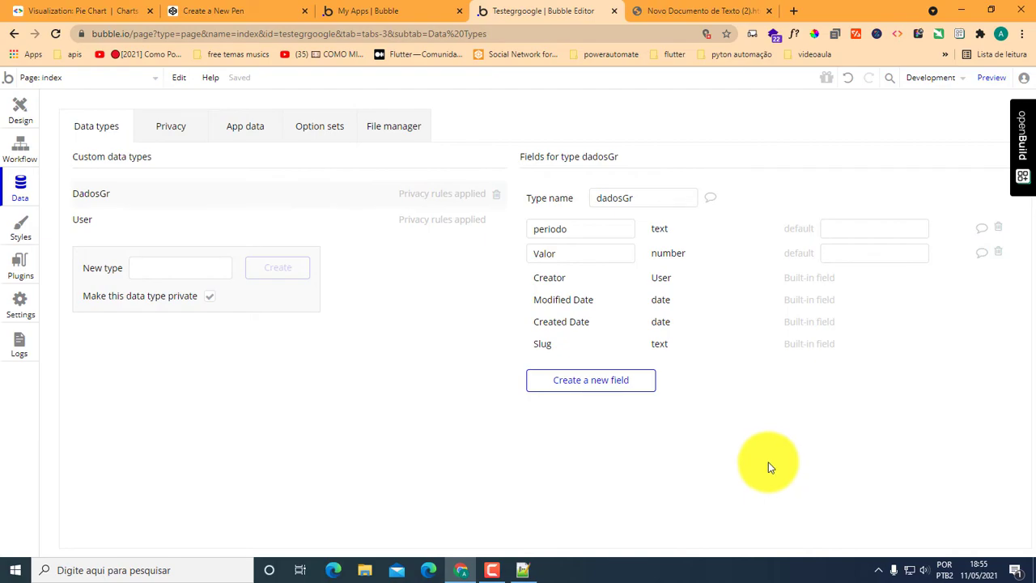
Add a field named dados of type text to the dadosGr data type.
click(610, 382)
mouse_move(550, 166)
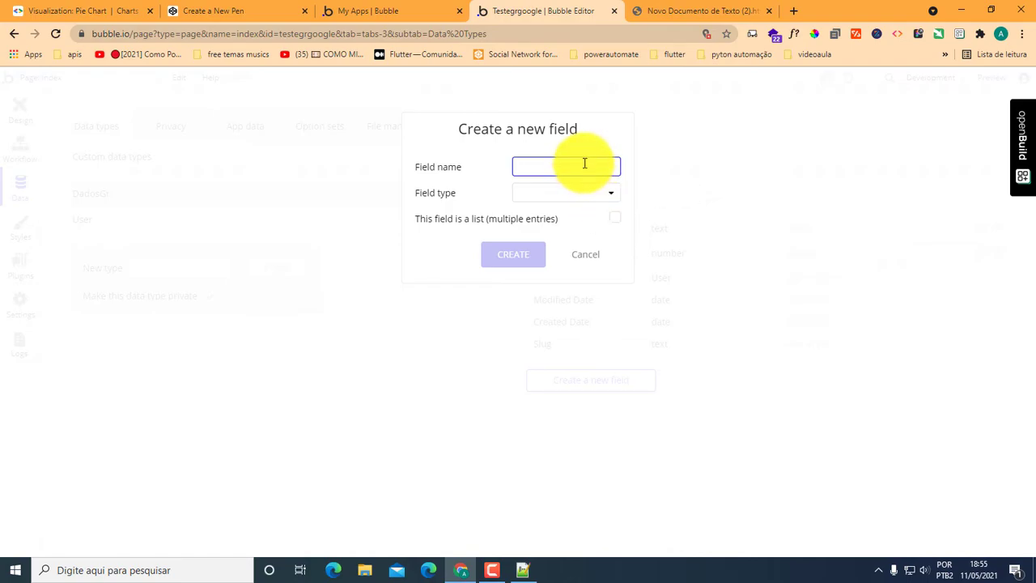
text(c)
text(d)
text(ados)
click(609, 199)
click(574, 214)
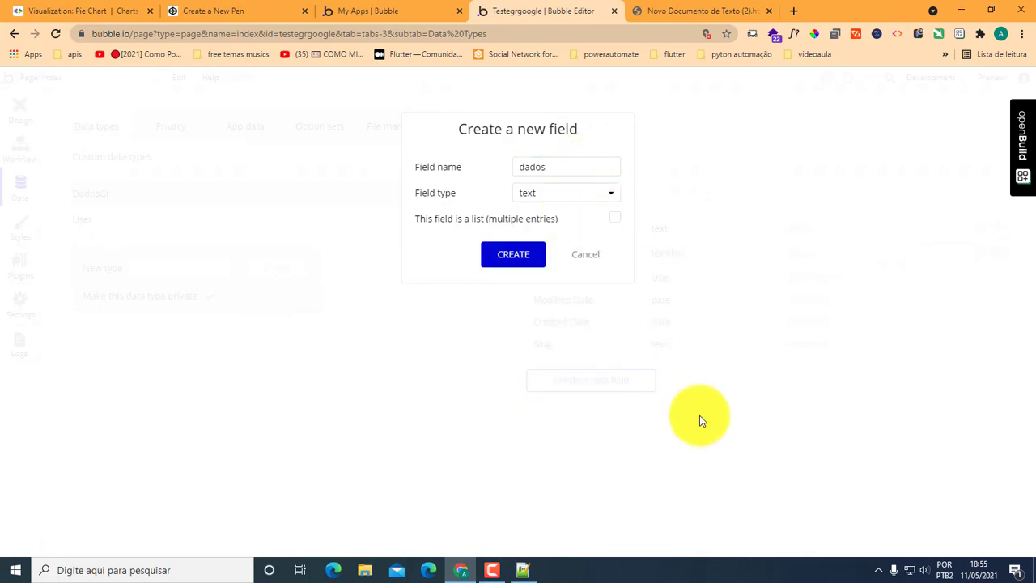
click(513, 255)
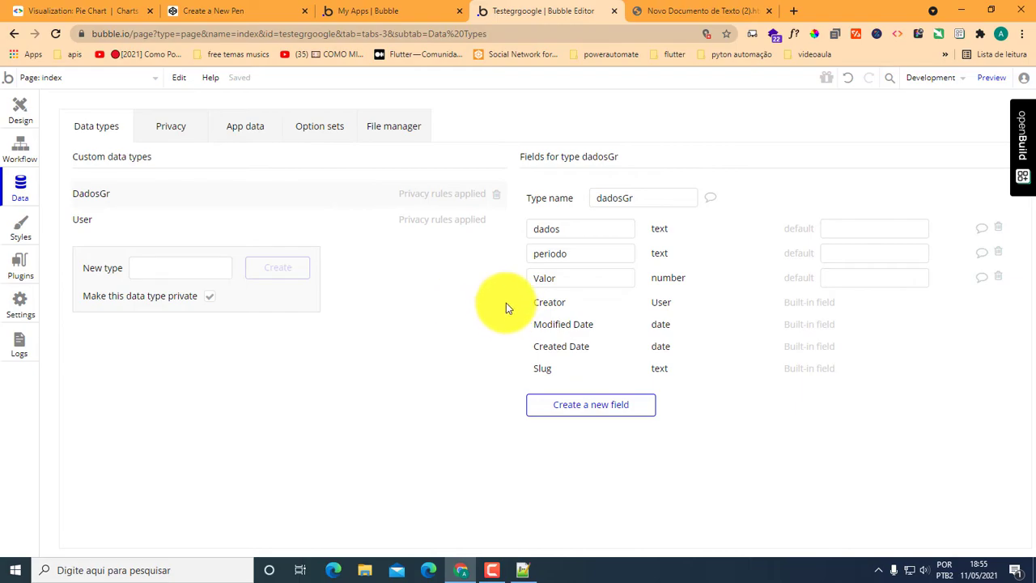
Return to the page design and launch the live preview of the index page.
click(20, 113)
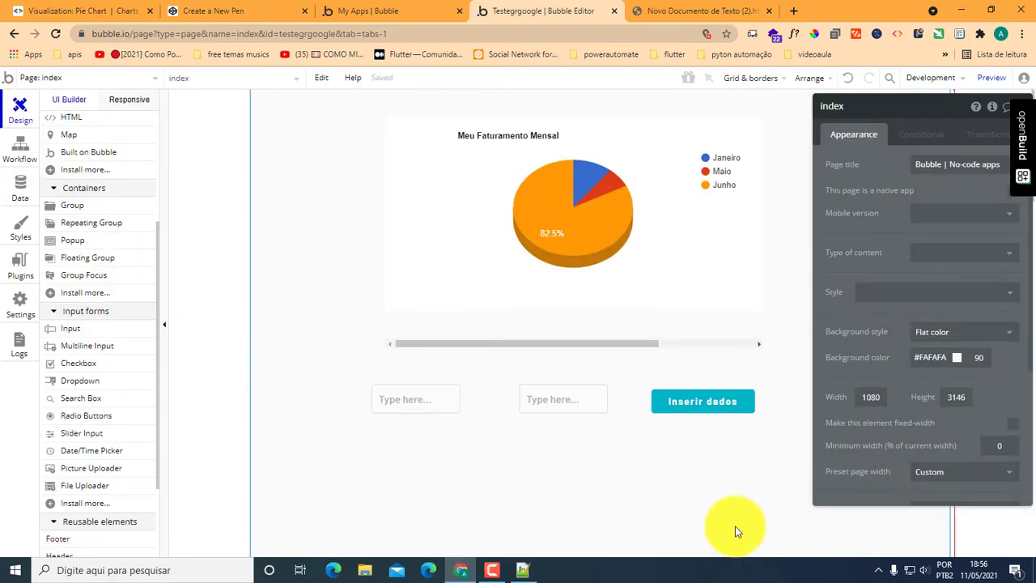
drag(711, 407, 711, 404)
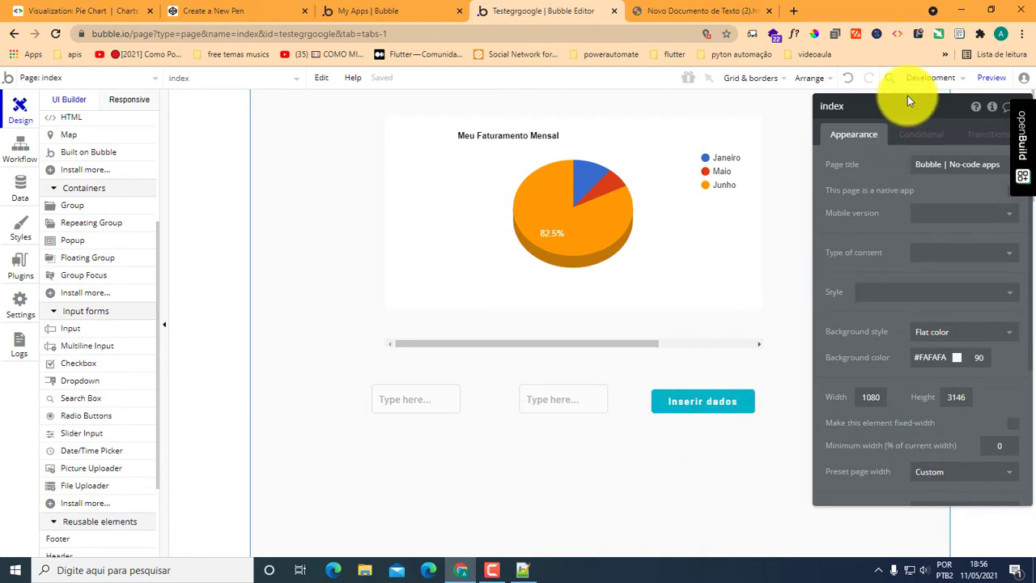
click(991, 78)
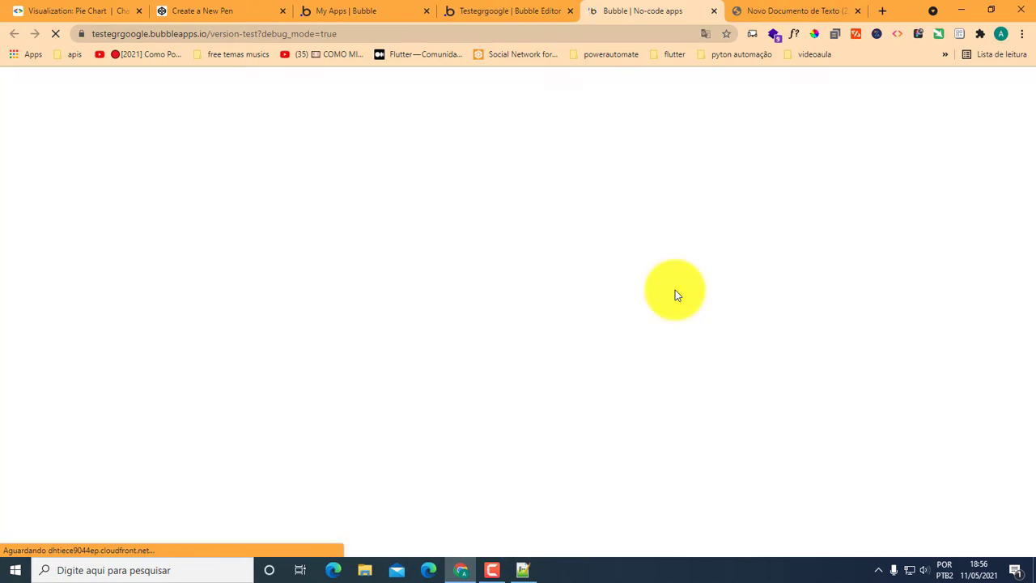
mouse_move(336, 197)
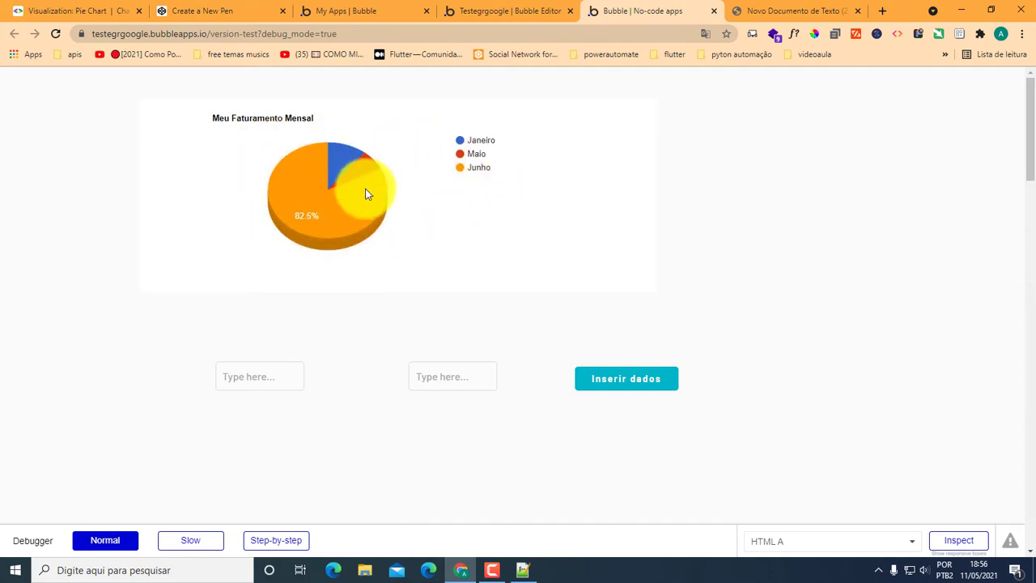
mouse_move(336, 170)
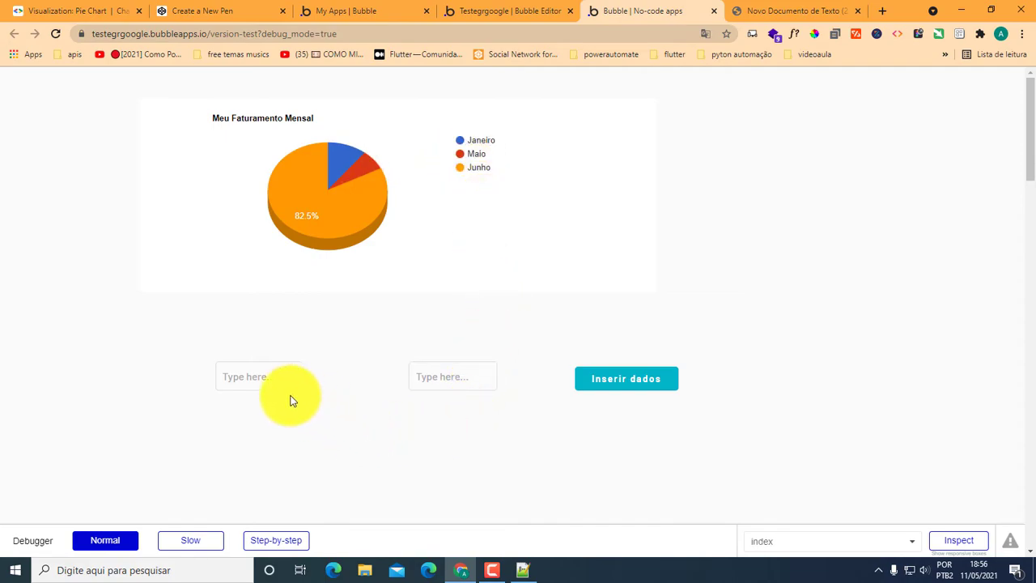
Test the previewed form by entering Janeiro as the month and 50 as the value, submit it, and close the preview.
click(246, 371)
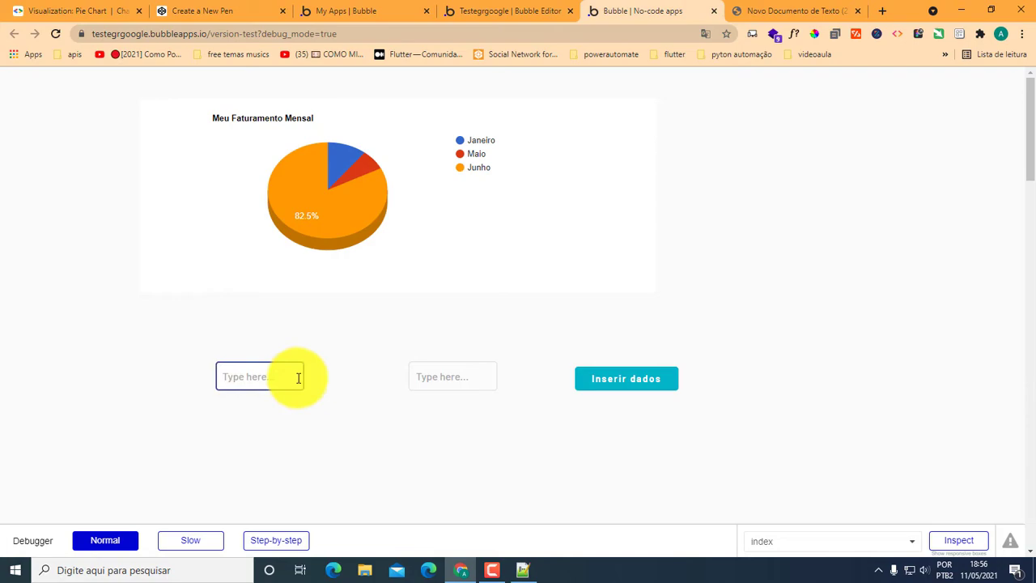
click(446, 374)
click(263, 379)
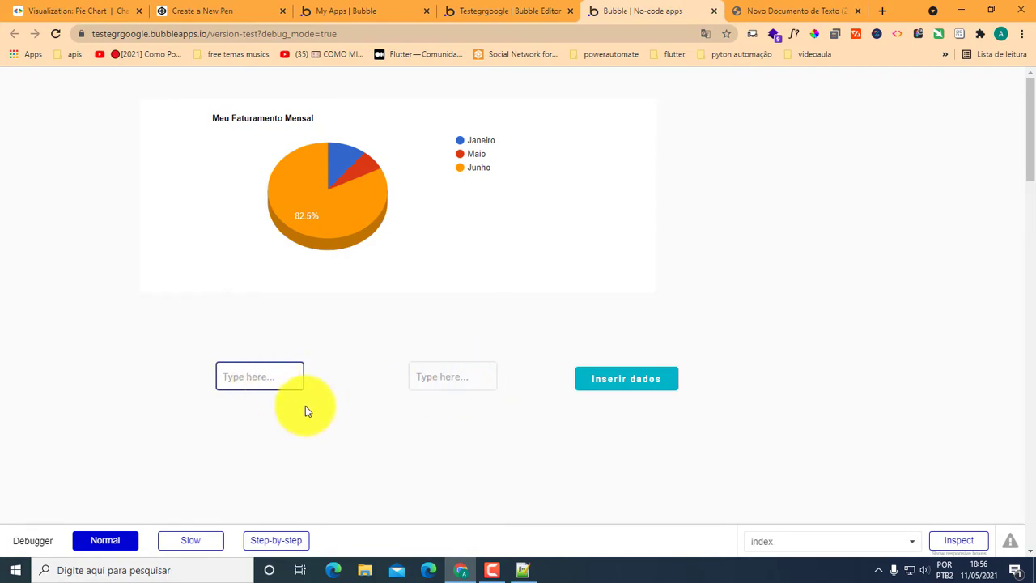
text(Janeiro)
key(Tab)
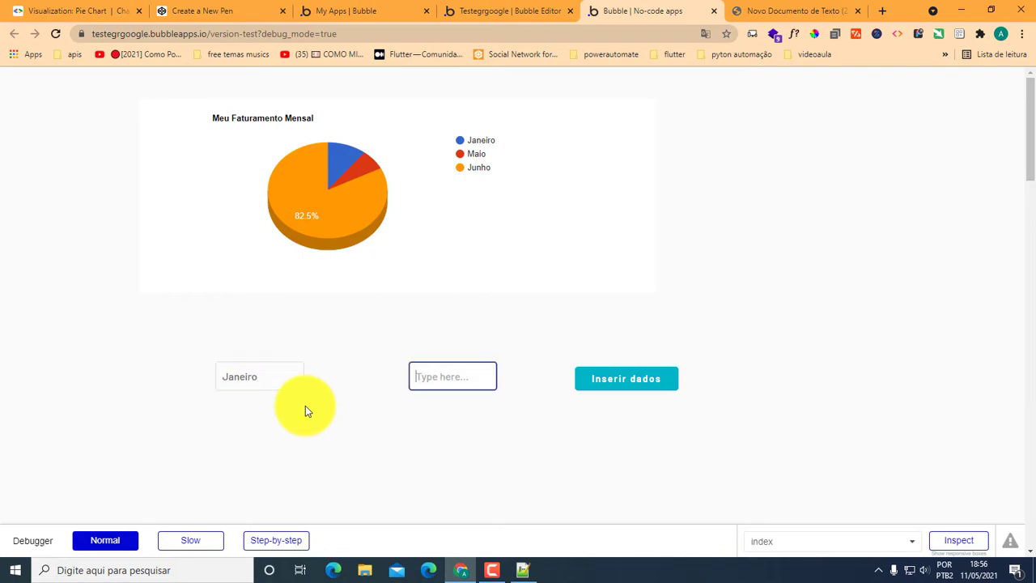
text(50)
click(611, 378)
click(456, 377)
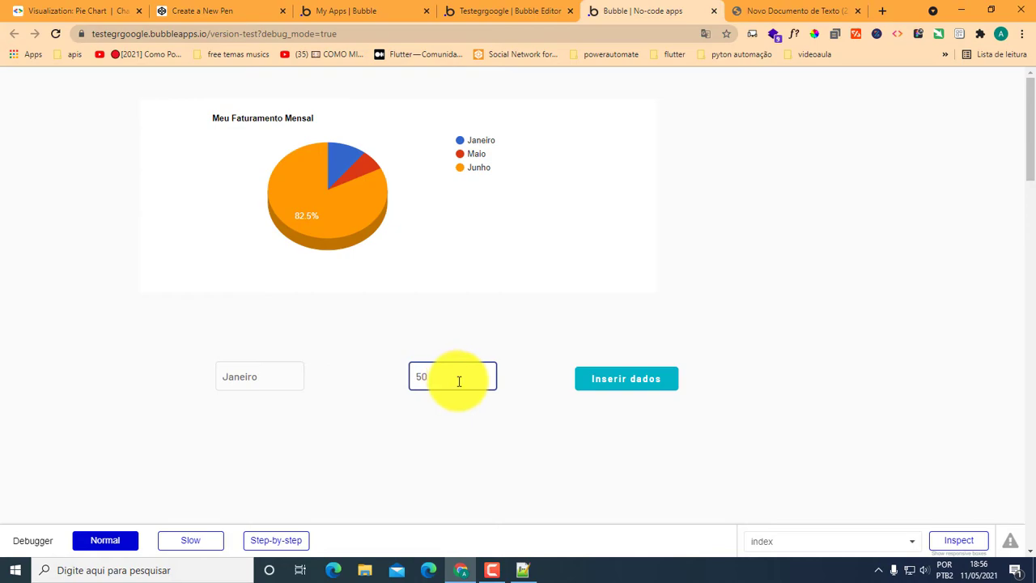
click(713, 10)
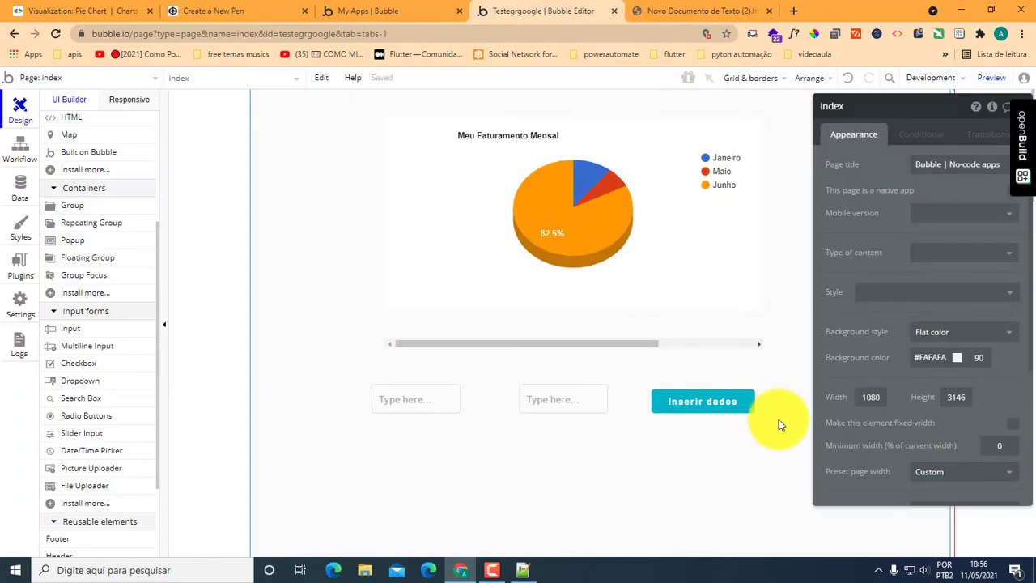
Set the placeholder of the dcMes input to "Digite um Mês".
drag(695, 398, 698, 399)
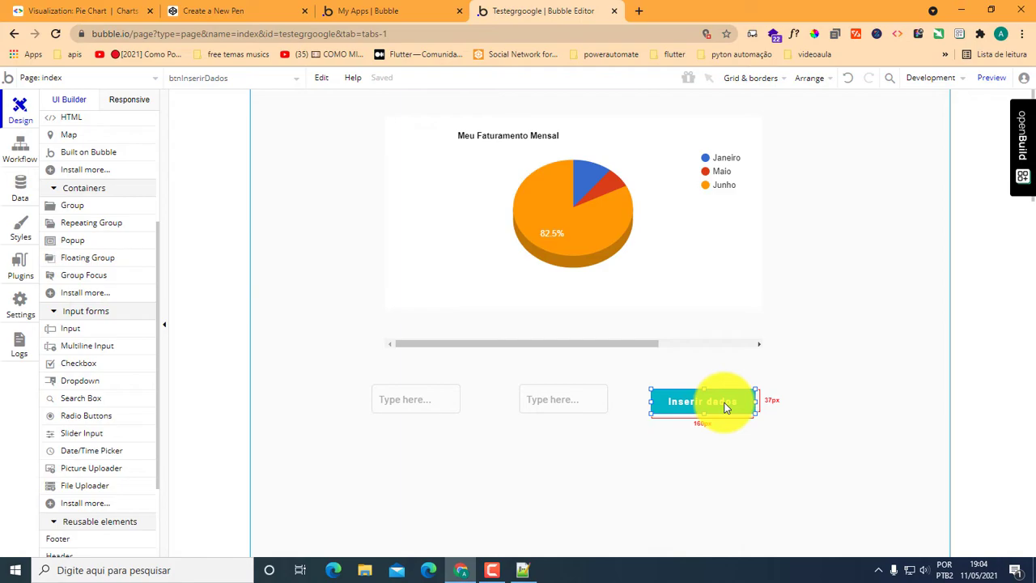
click(416, 398)
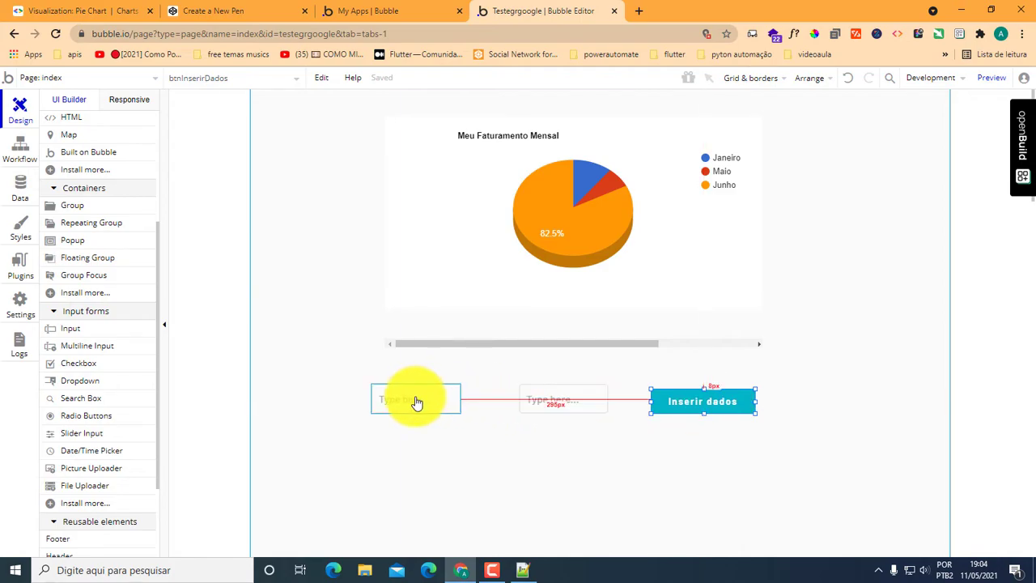
double_click(421, 395)
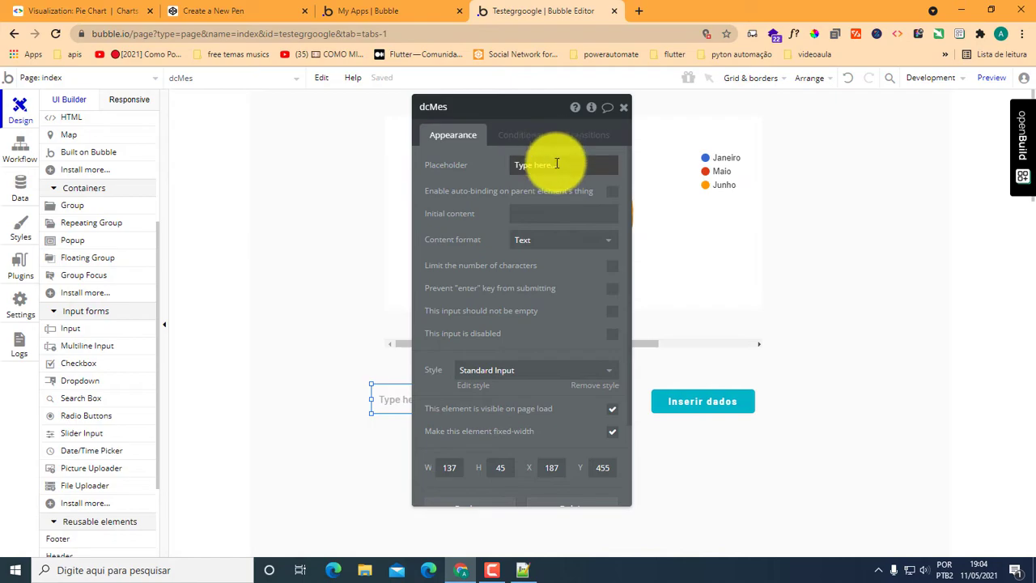
click(557, 165)
text(Digite um M)
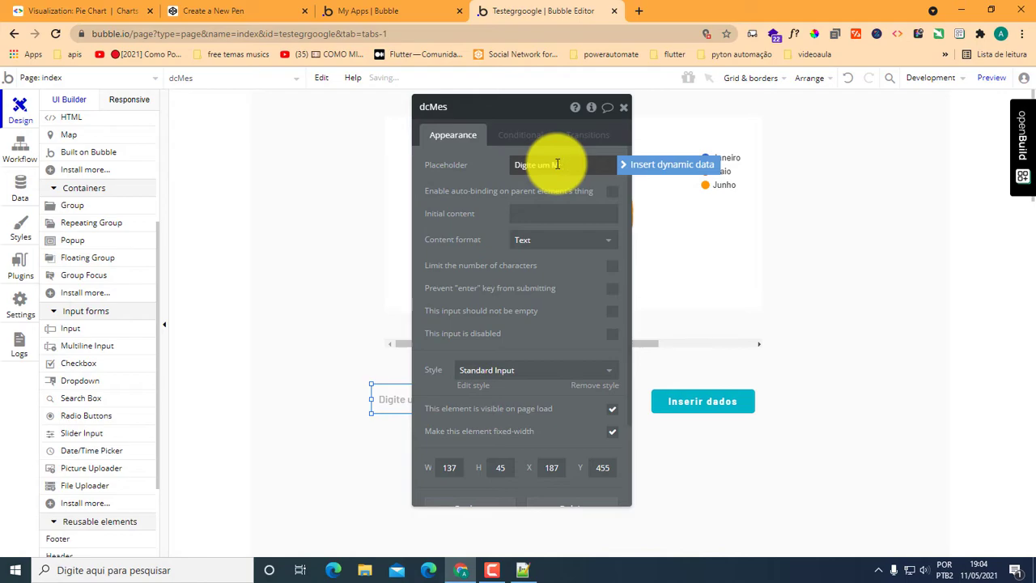
text(ês)
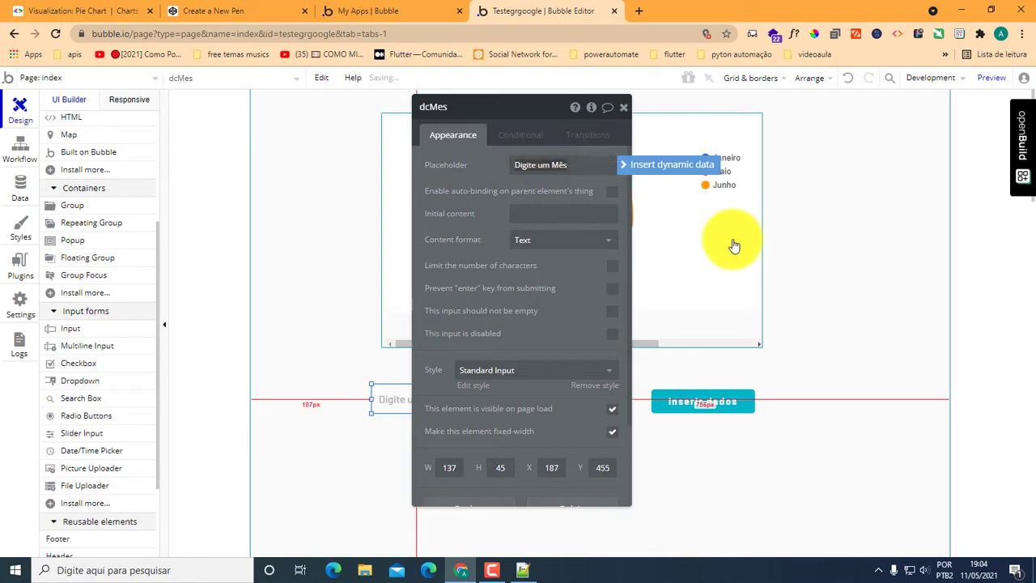
click(793, 350)
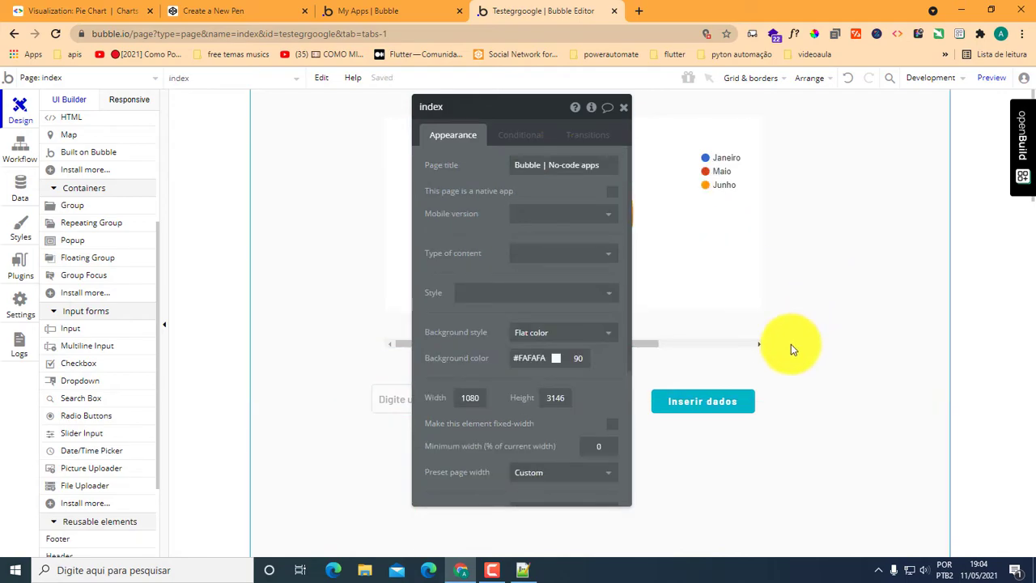
click(624, 107)
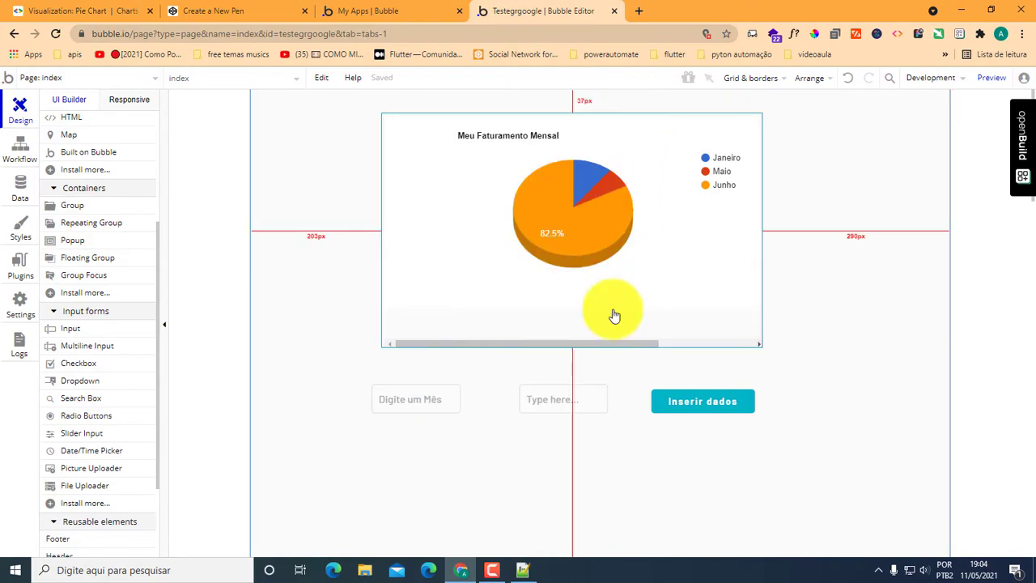
Set the placeholder of the dNValor input to "Digite um Valor".
click(541, 400)
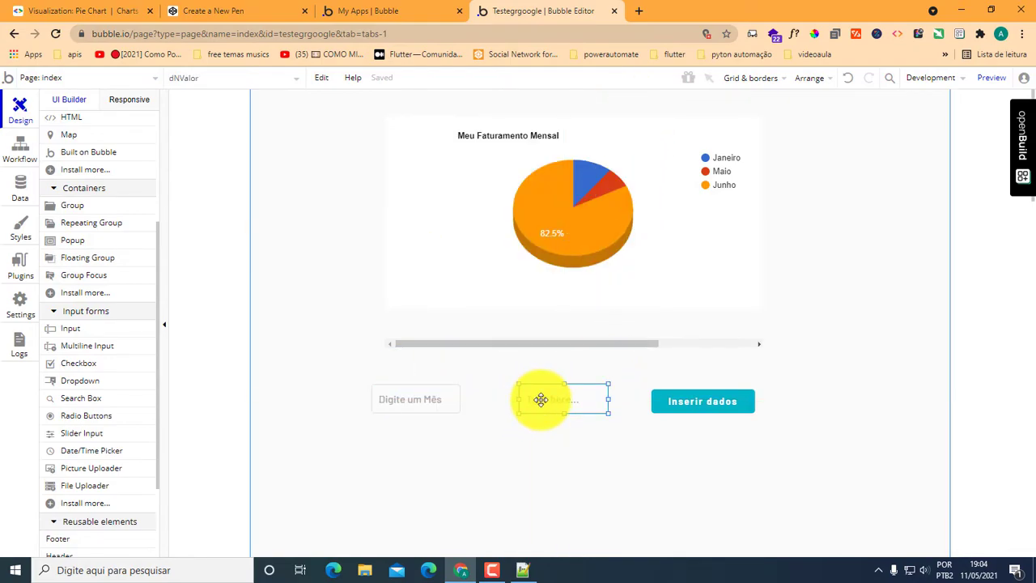
double_click(548, 402)
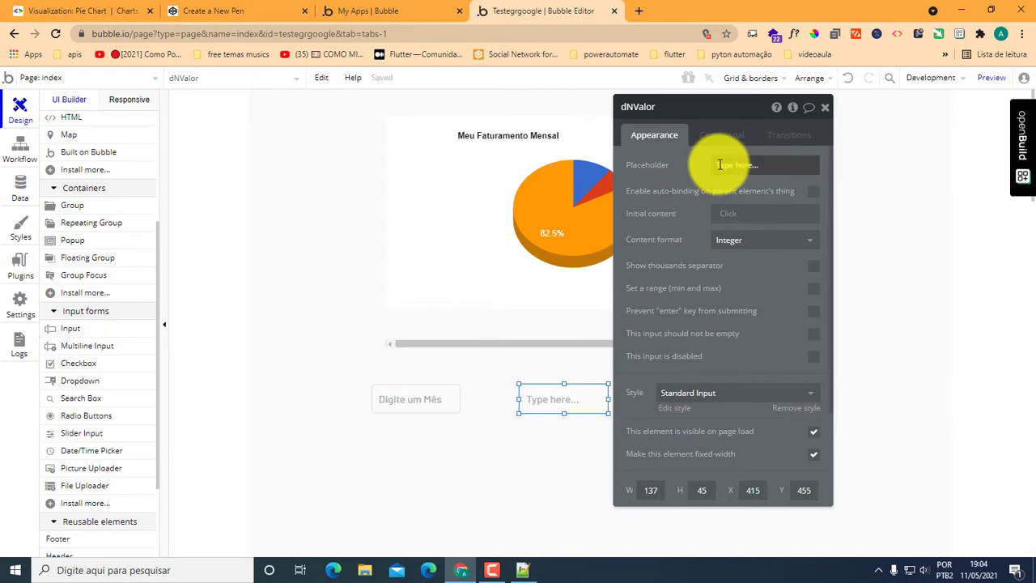
scroll(720, 165, down, 3)
scroll(719, 164, up, 3)
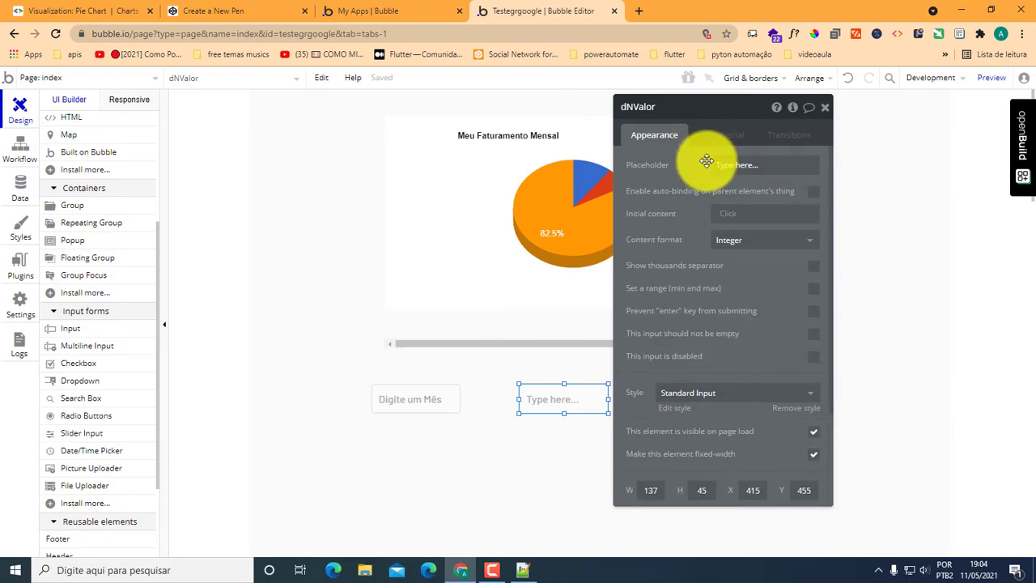
click(752, 166)
text(Digite um Valor)
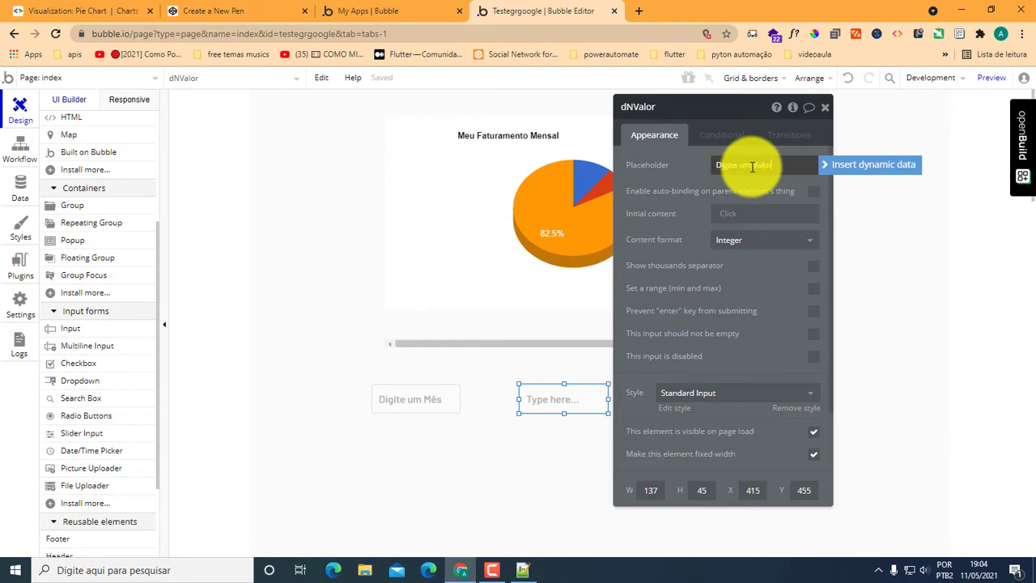
click(898, 253)
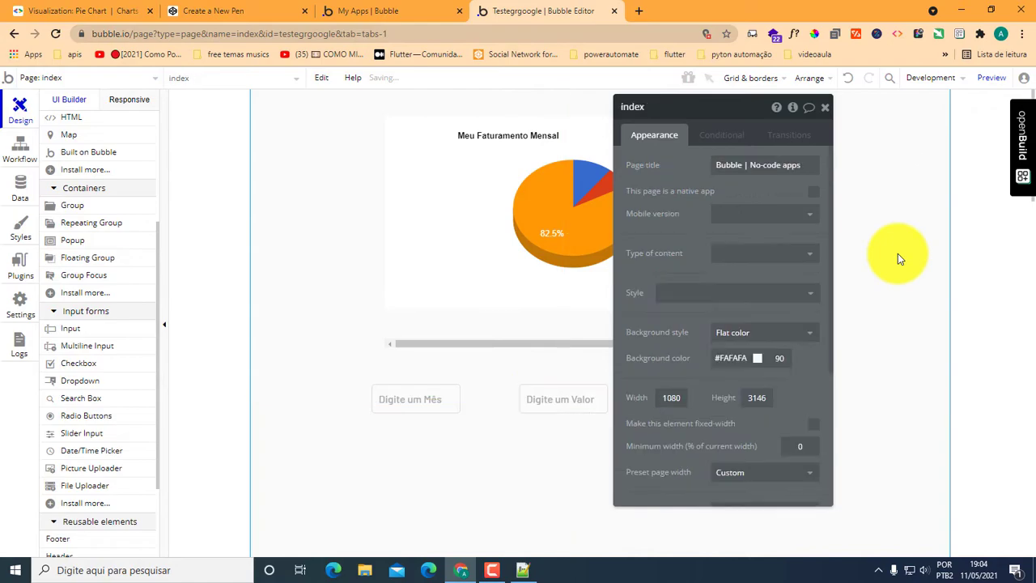
click(825, 107)
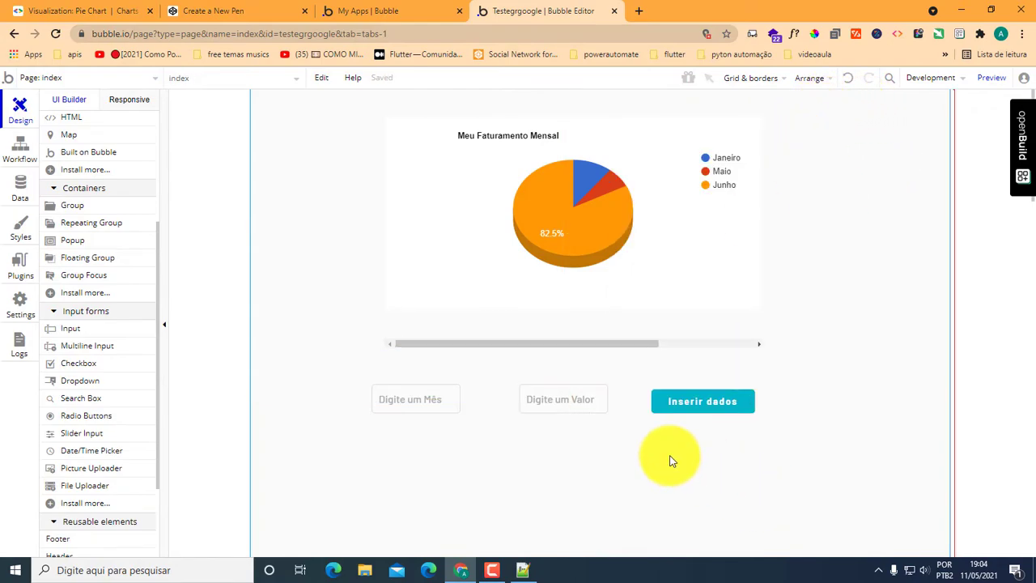
Start a workflow for the Inserir dados button with a Create a new thing action of type dadosGr.
double_click(683, 401)
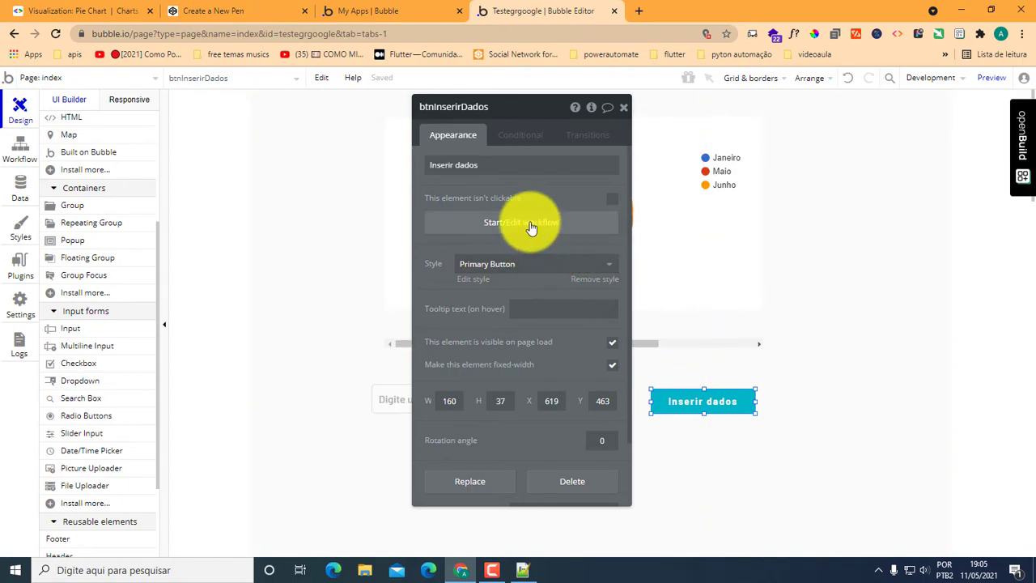
click(531, 224)
mouse_move(109, 153)
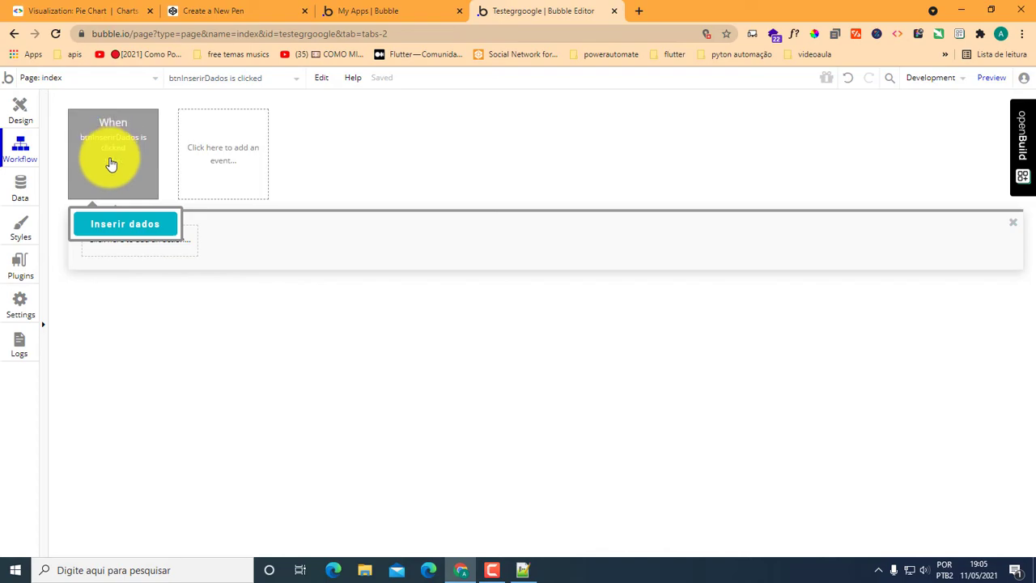
click(120, 246)
mouse_move(132, 344)
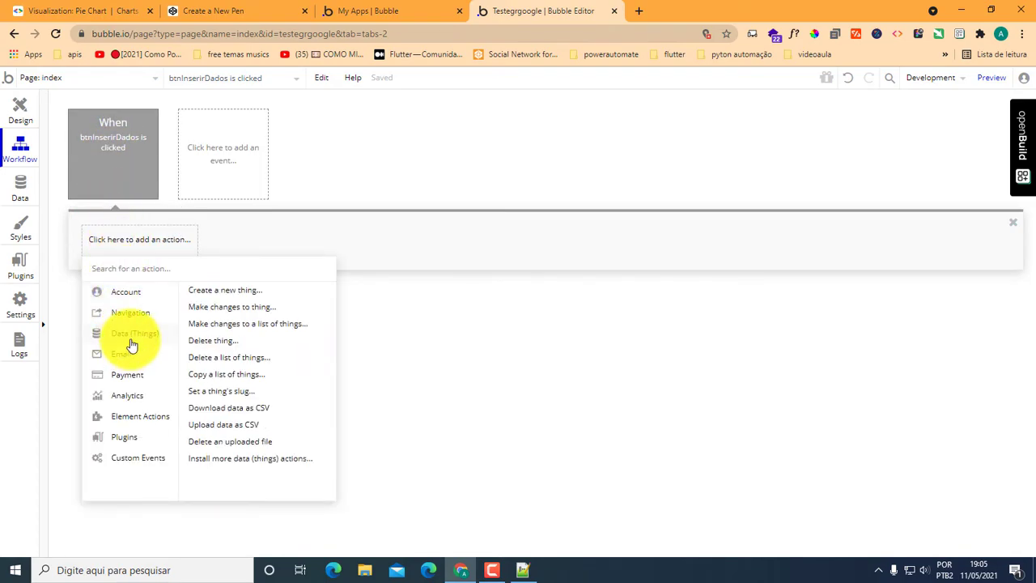
click(226, 293)
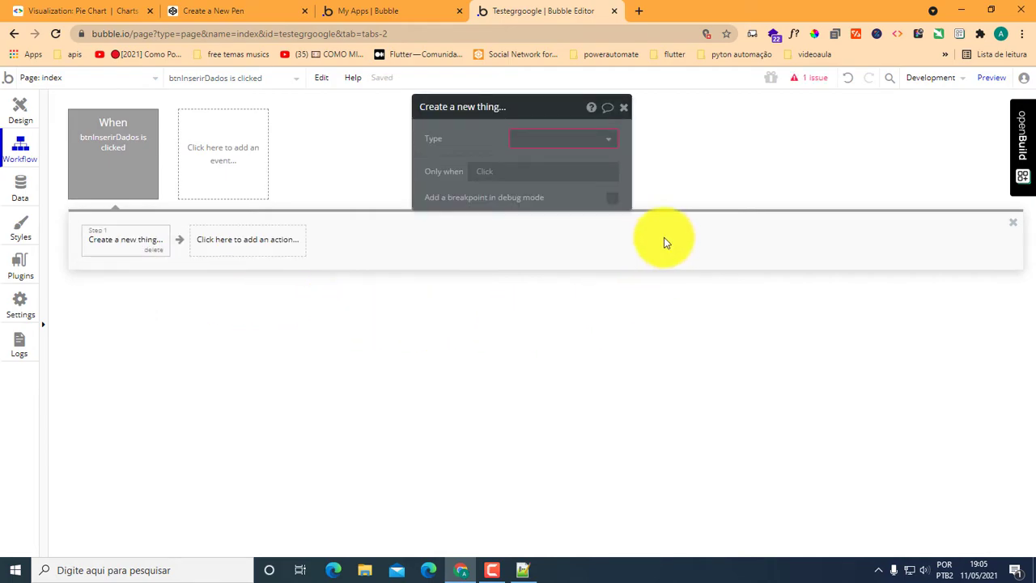
click(604, 142)
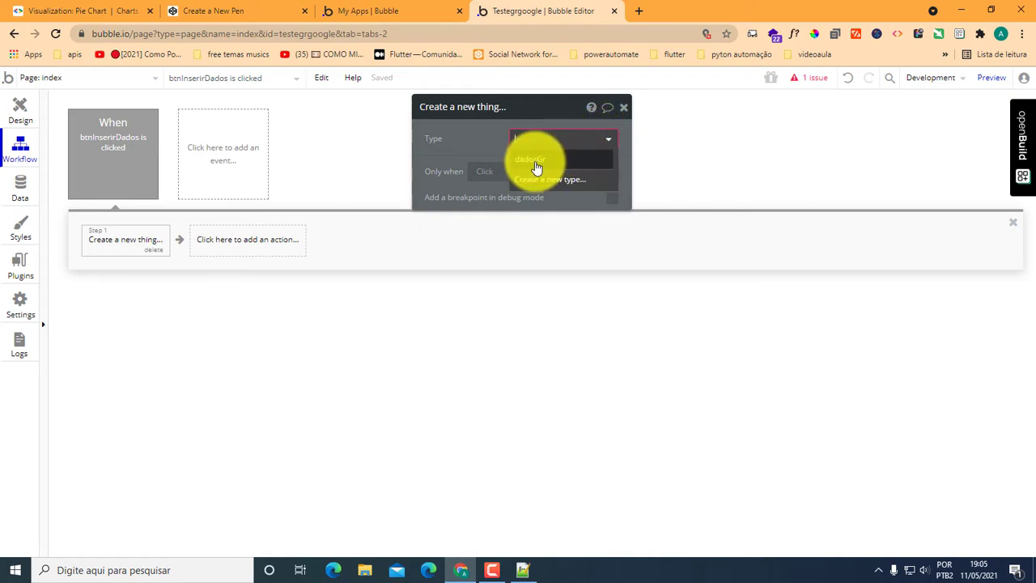
click(535, 167)
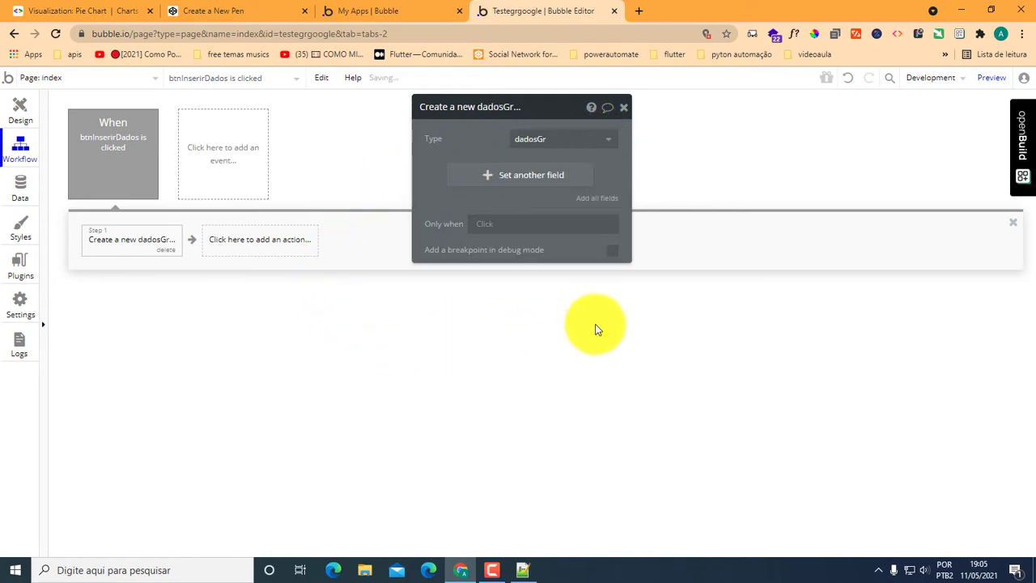
Add all dadosGr fields to the create action and set periodo to dcMes's value.
click(603, 200)
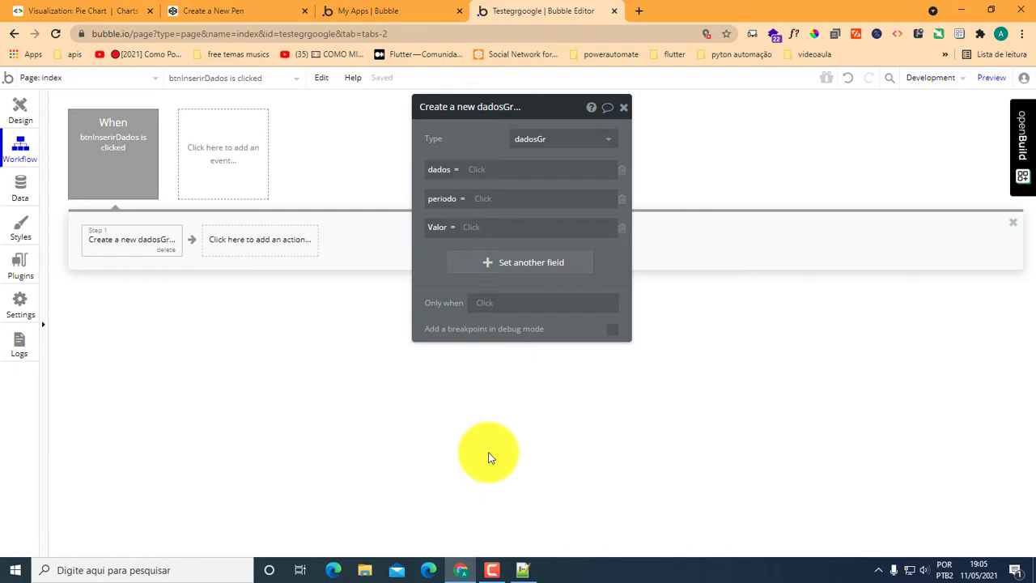
click(483, 200)
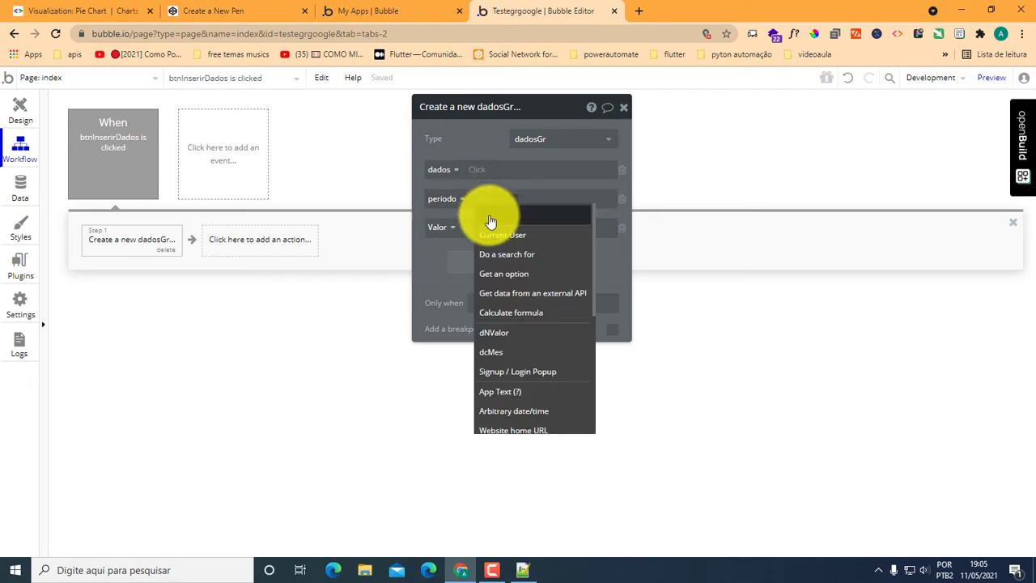
scroll(527, 335, down, 3)
scroll(529, 335, up, 2)
scroll(510, 315, down, 1)
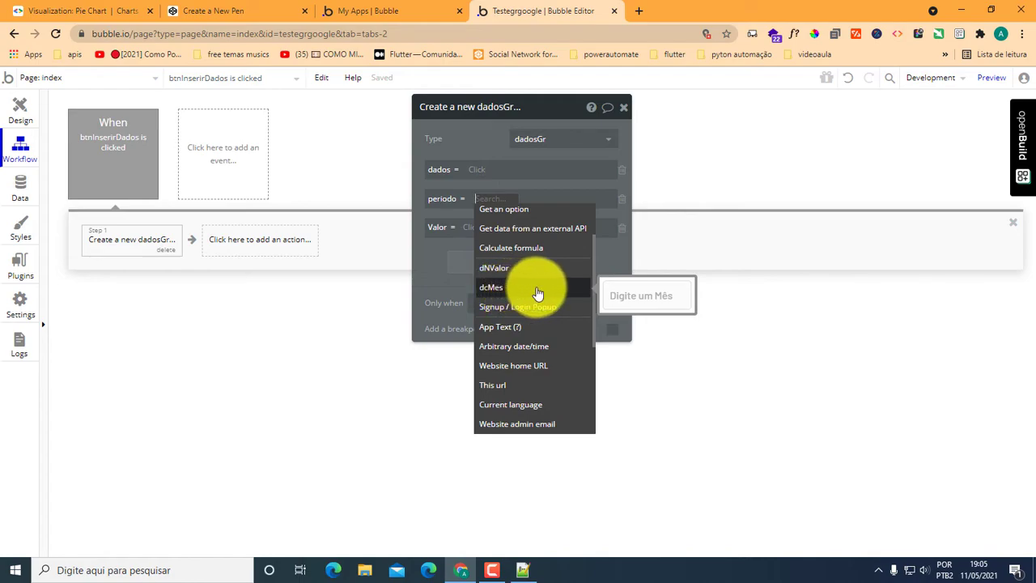
click(527, 288)
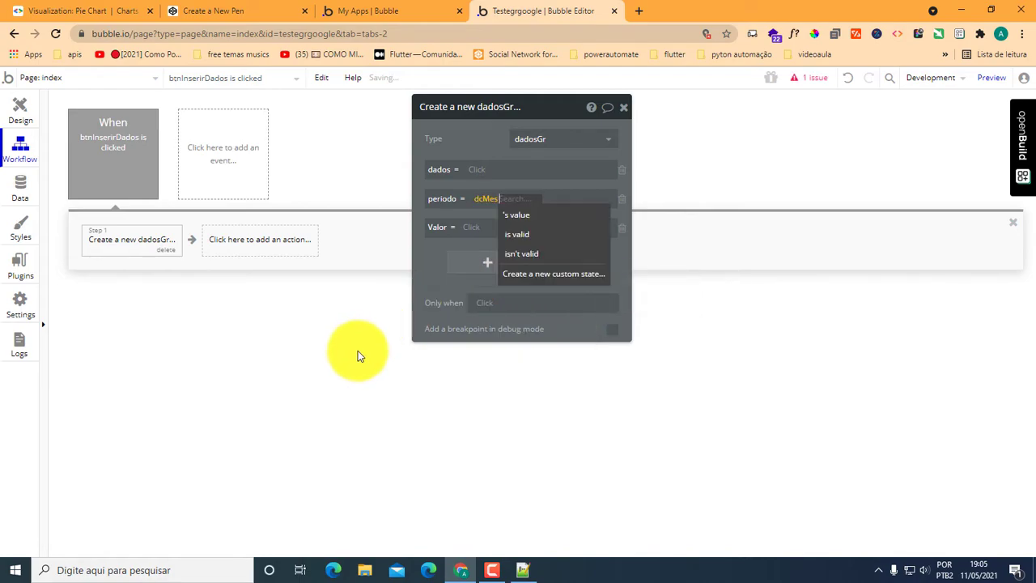
click(524, 214)
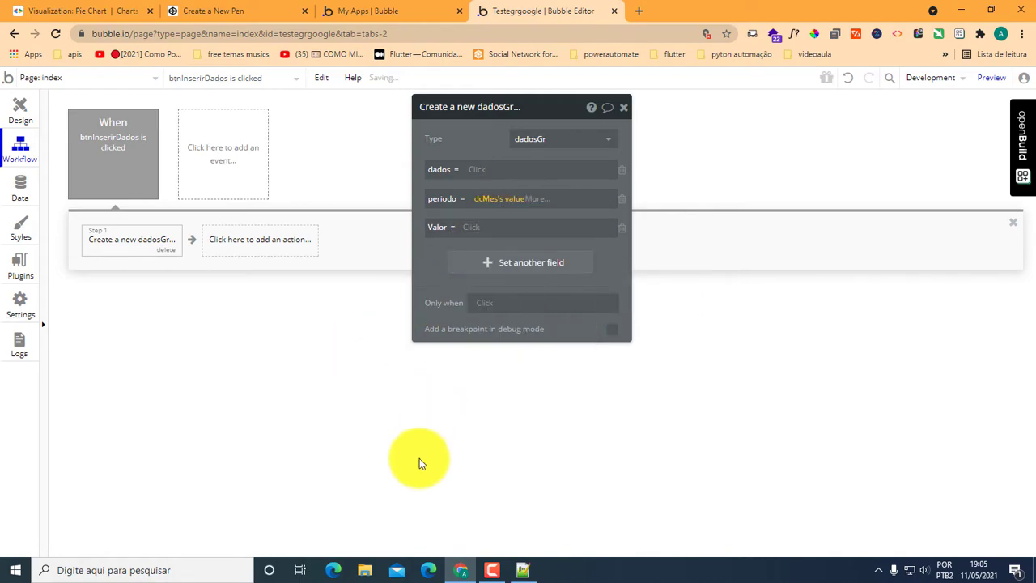
Set the Valor field of the new dadosGr entry to dNValor's value.
click(467, 230)
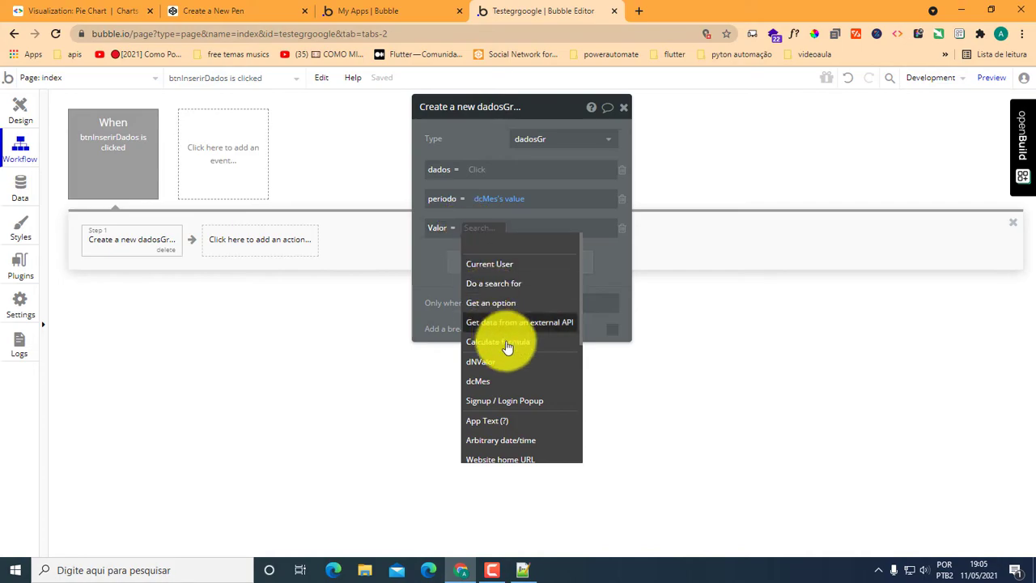
click(504, 364)
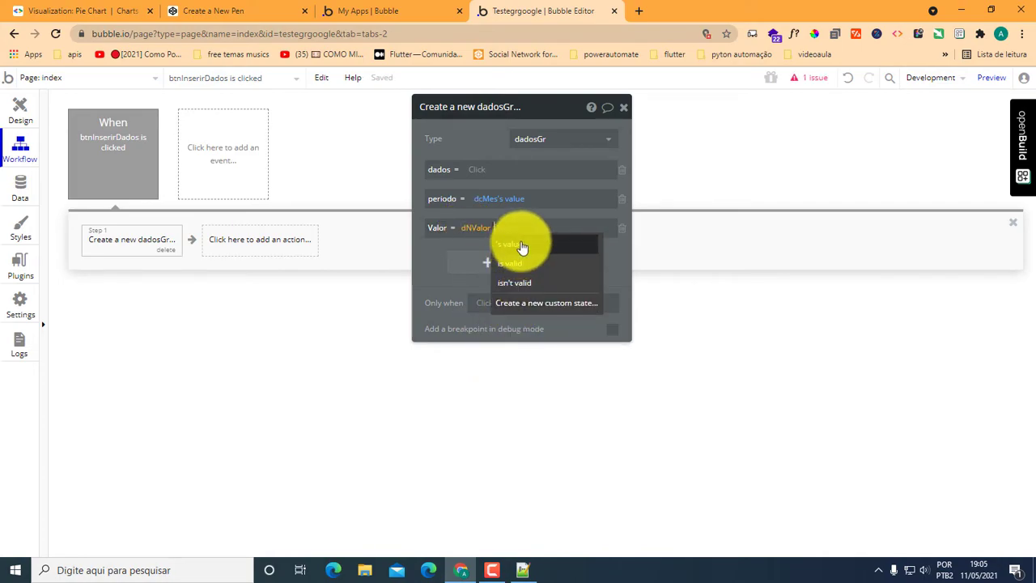
click(518, 244)
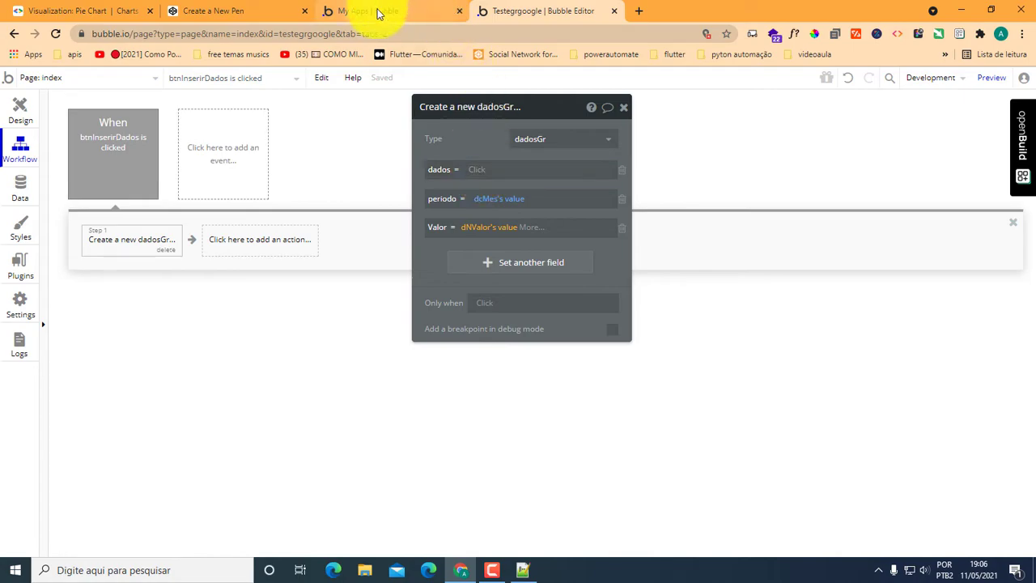
Switch to the CodePen example and examine how the 'Work' row is written in the chart's data array.
click(227, 12)
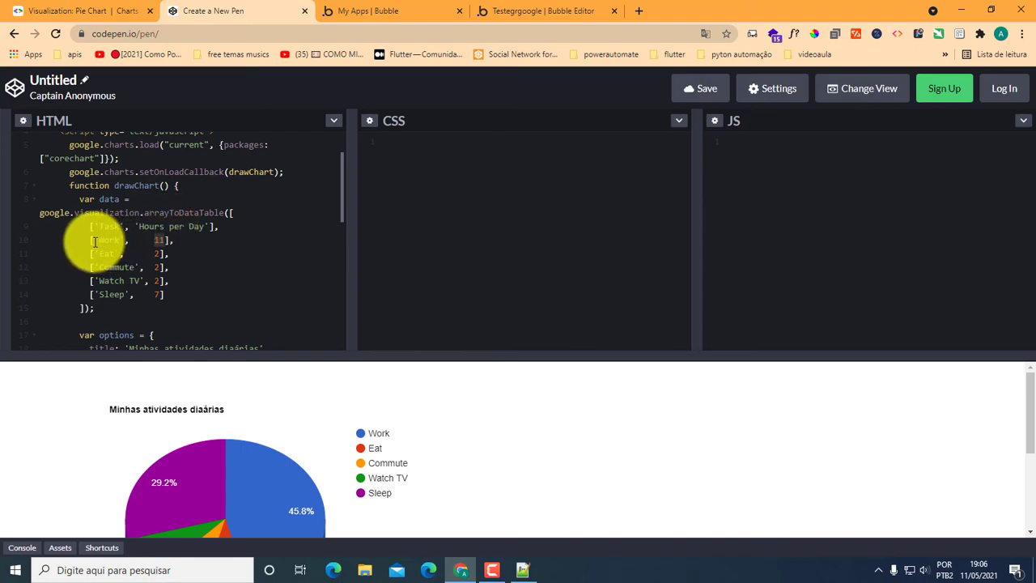
click(181, 239)
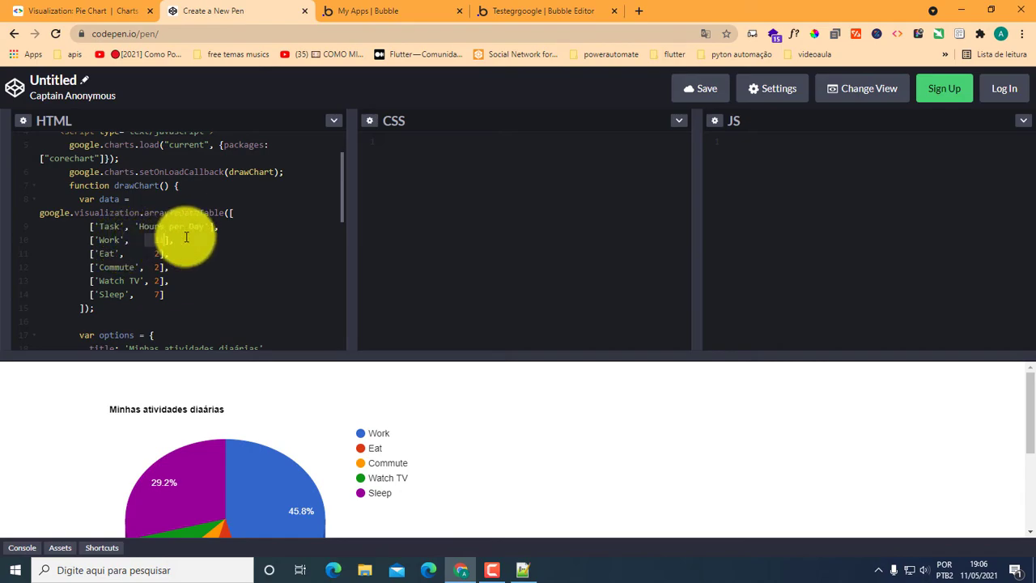
double_click(106, 240)
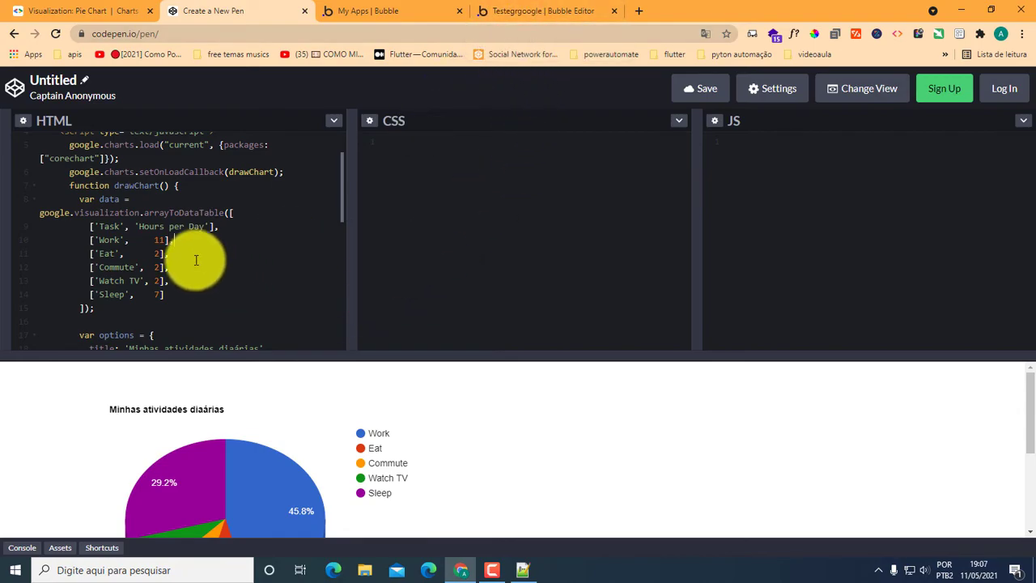
Begin the dados field of the create action with [' followed by dcMes's value, matching the CodePen row format.
click(90, 239)
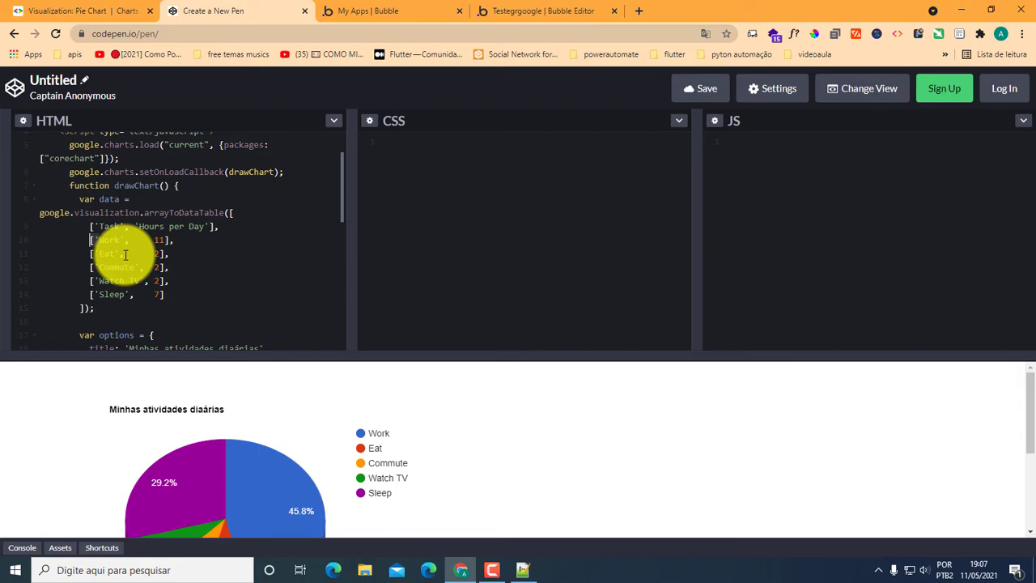
click(542, 10)
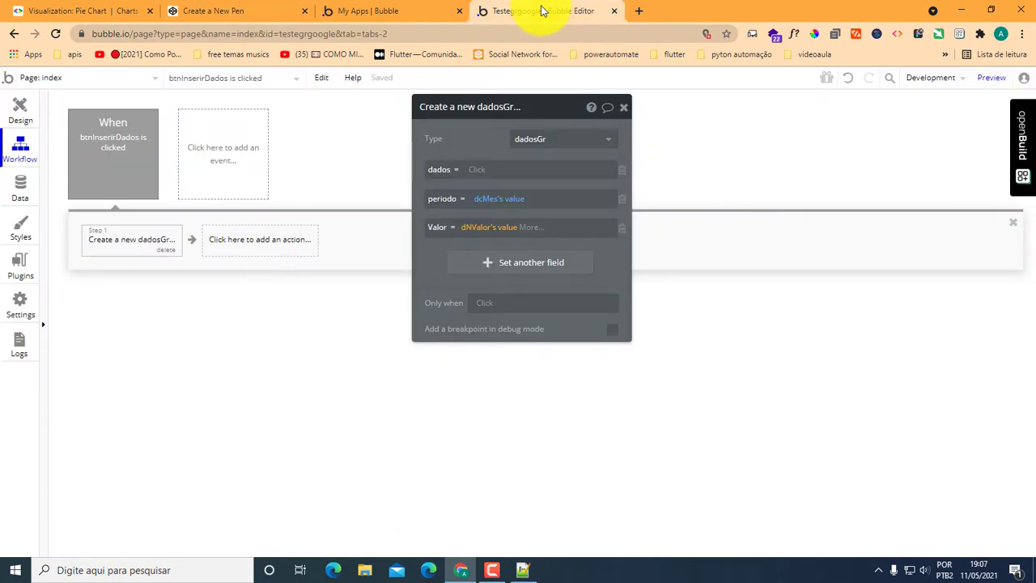
click(498, 170)
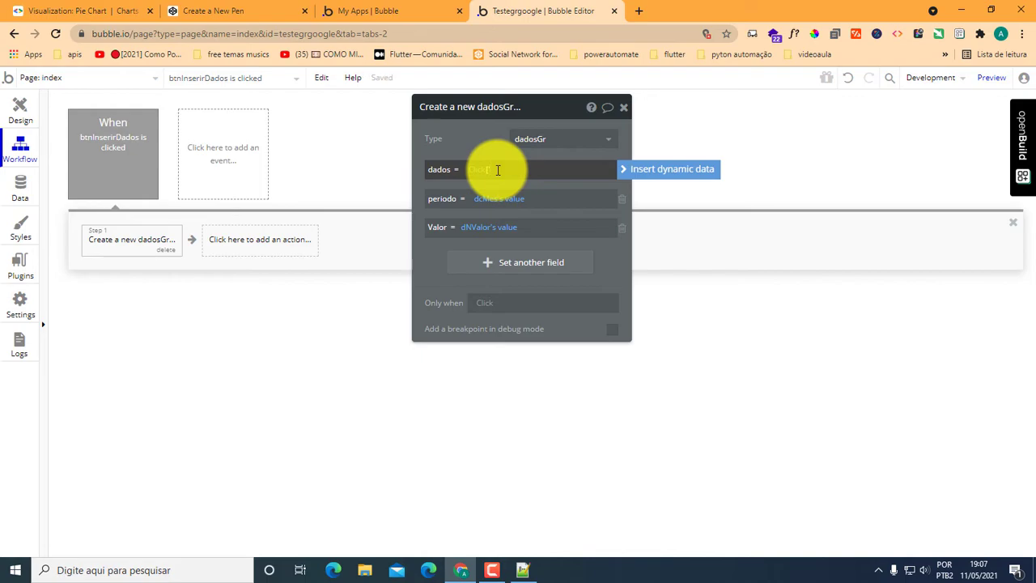
click(669, 171)
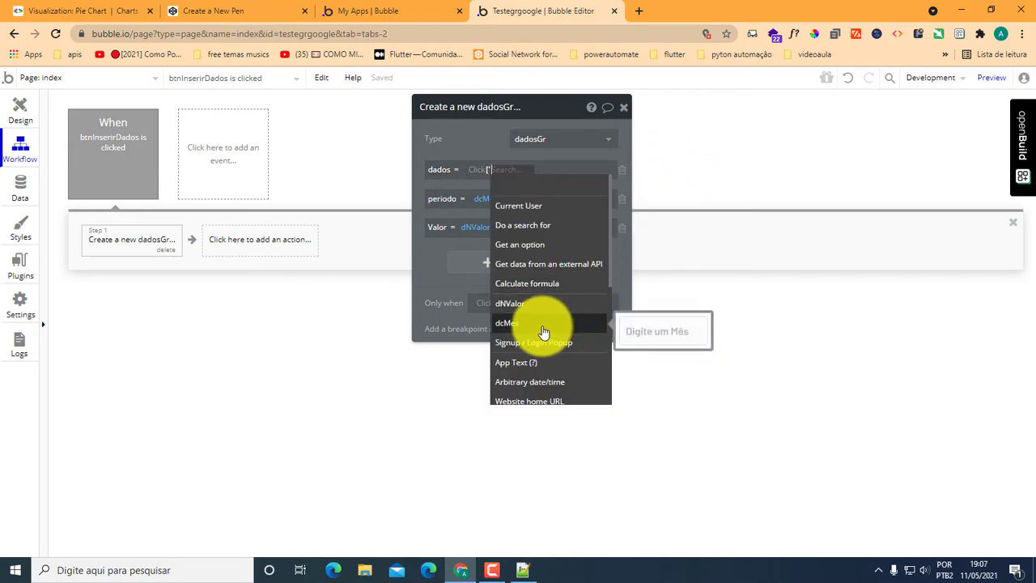
scroll(530, 328, down, 3)
scroll(578, 340, down, 1)
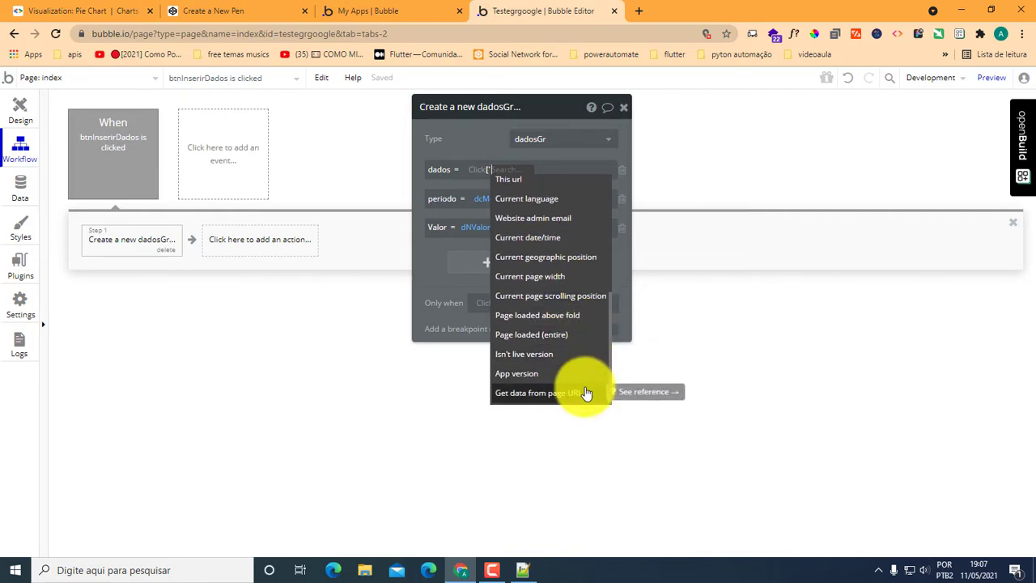
scroll(586, 393, up, 4)
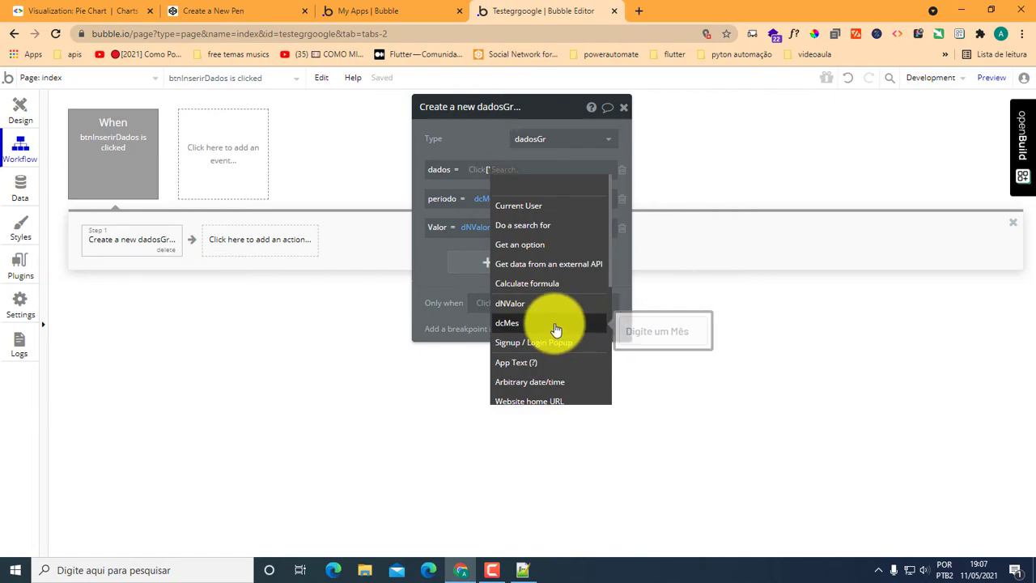
click(556, 329)
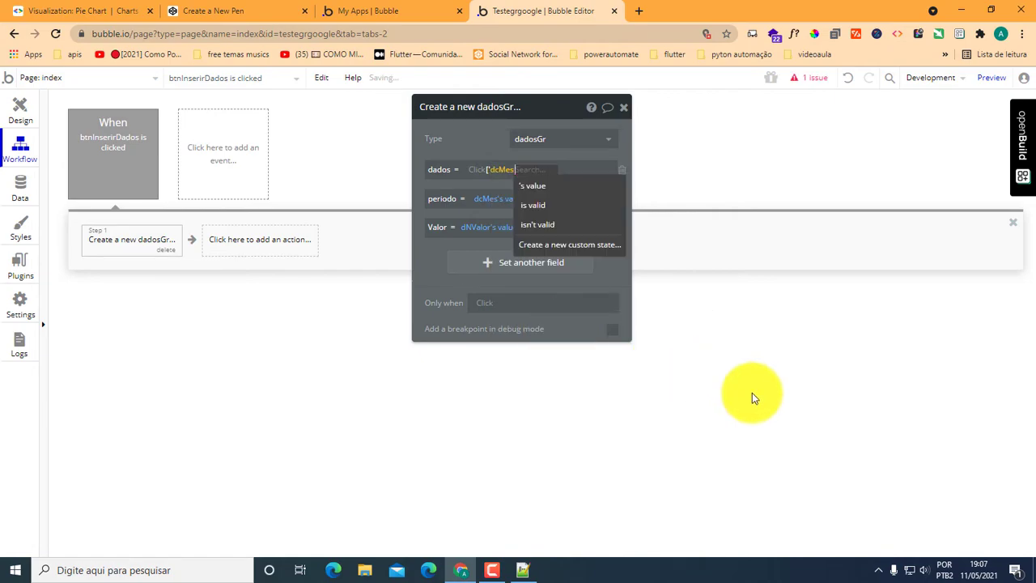
click(546, 185)
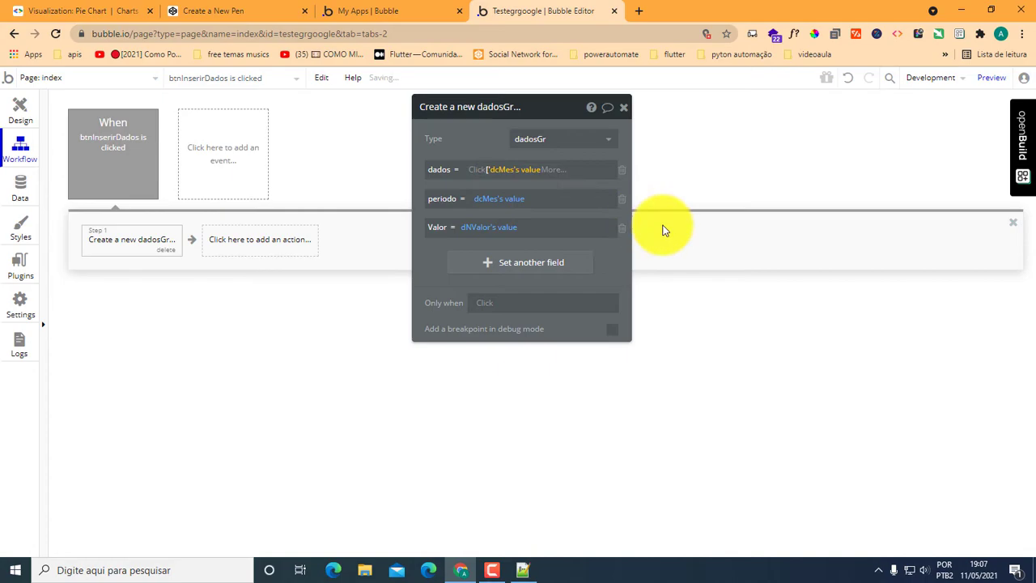
Complete the dados expression as ['dcMes's value',dNValor's value], following the 'Work' row in the CodePen example.
click(188, 13)
click(122, 240)
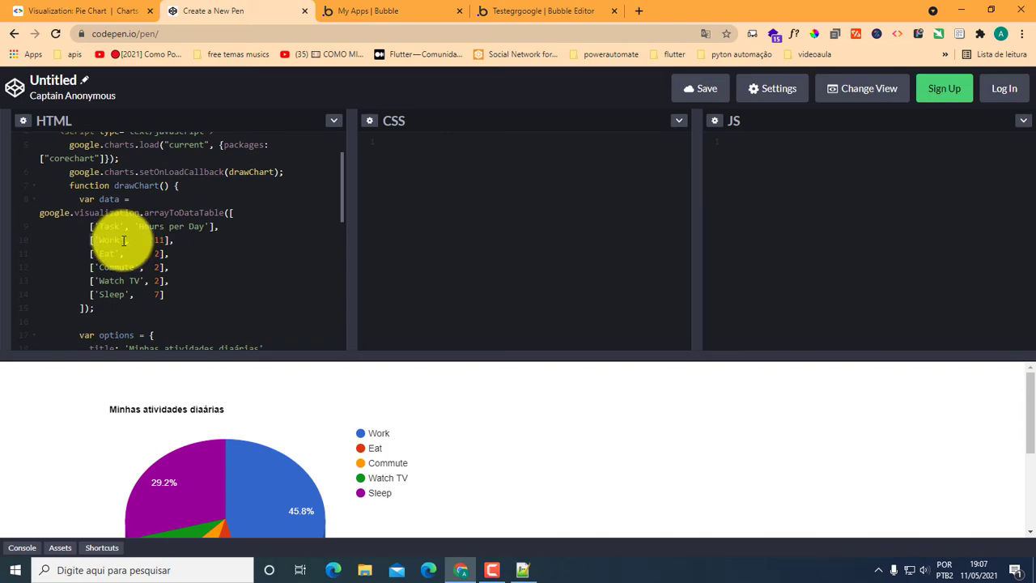
click(122, 241)
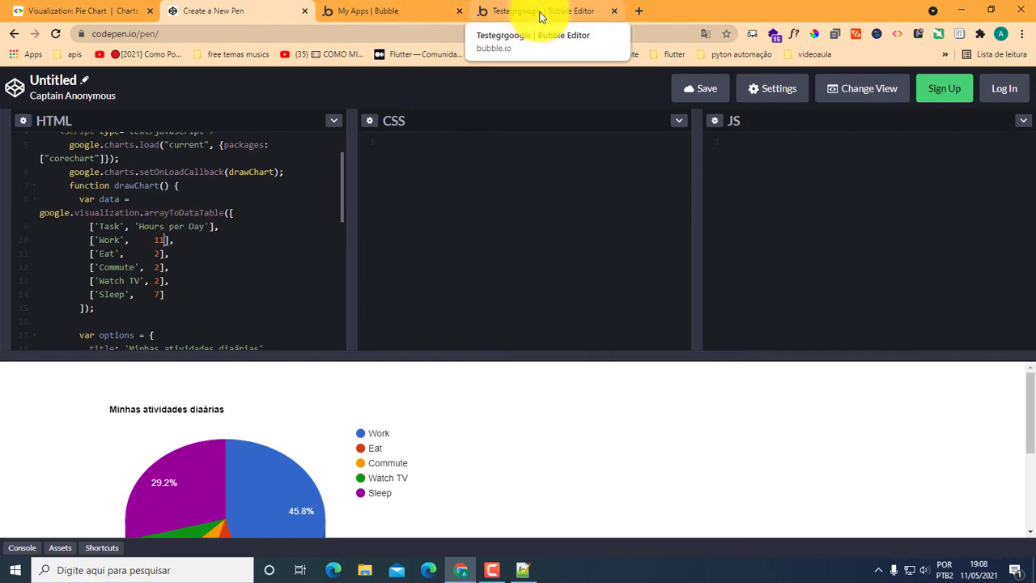
click(400, 16)
click(530, 14)
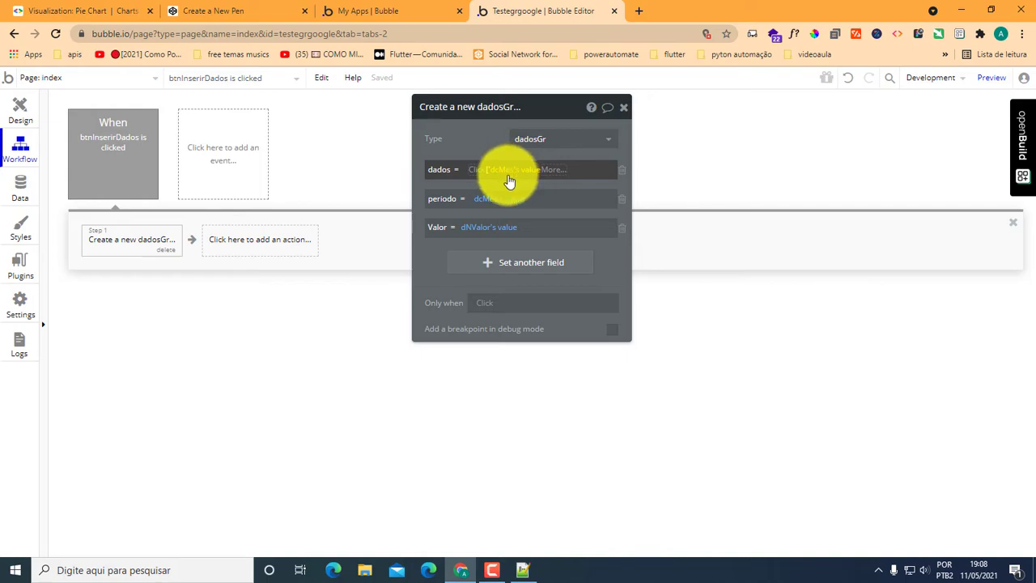
click(576, 169)
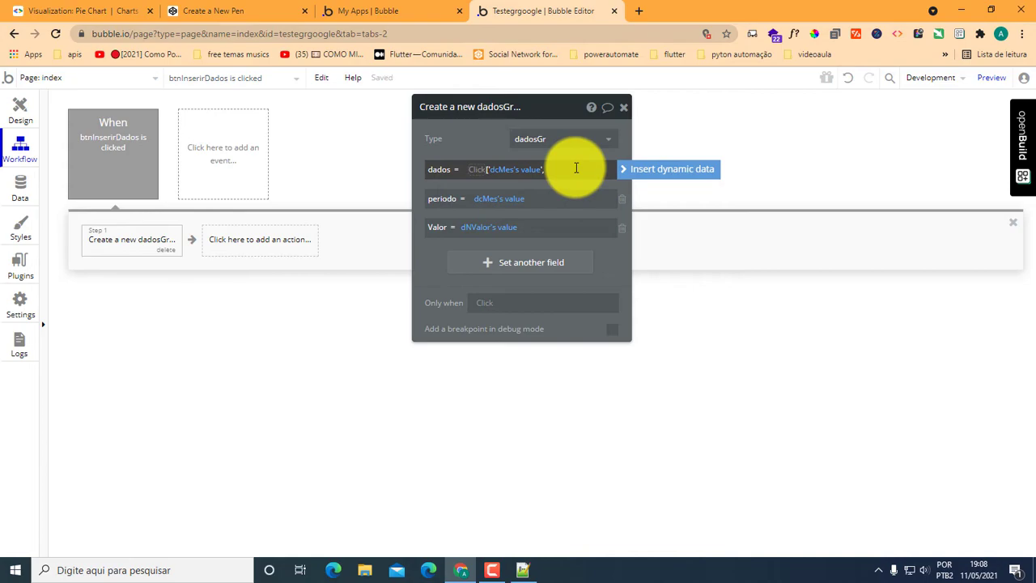
click(640, 169)
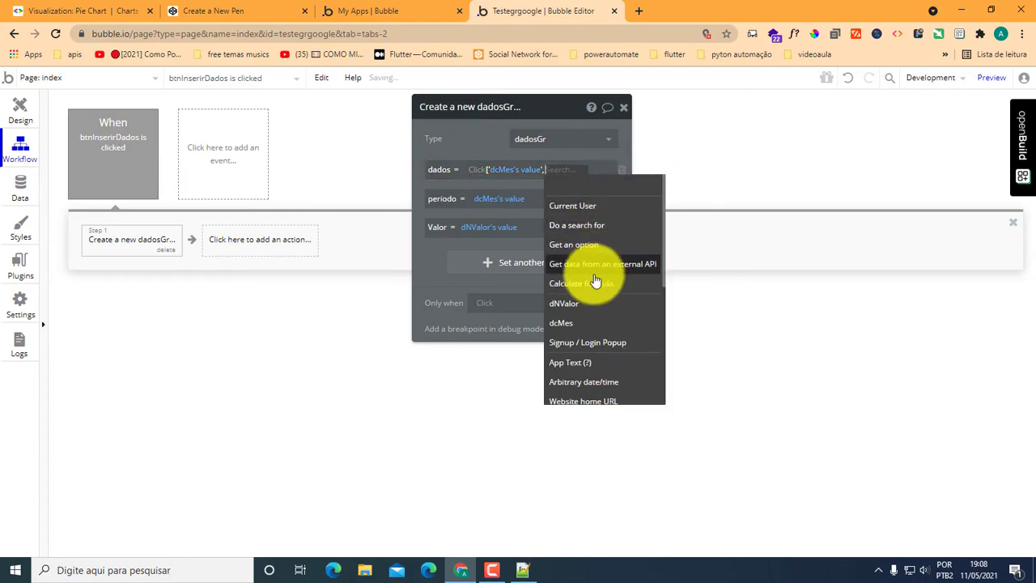
click(583, 304)
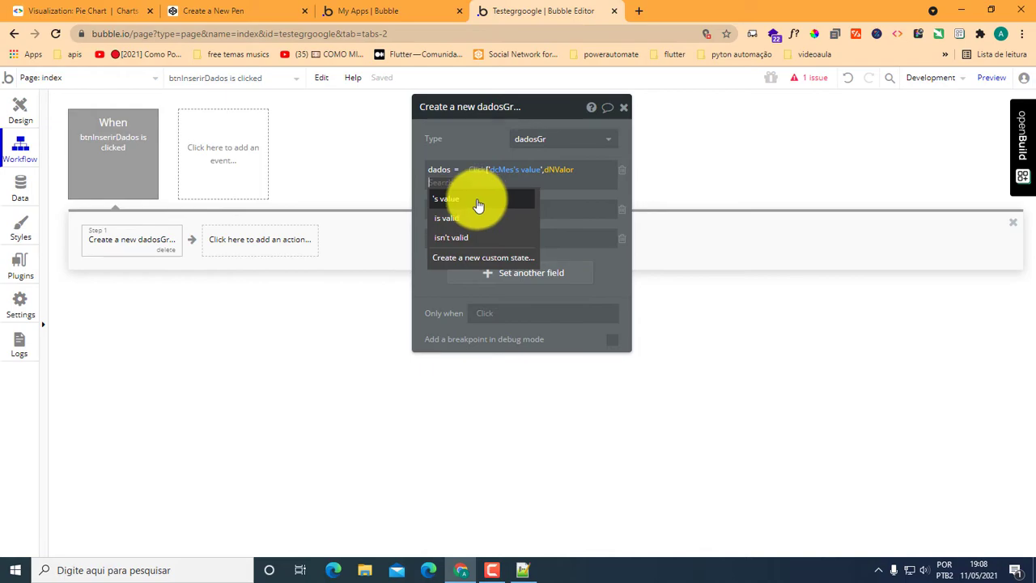
click(448, 199)
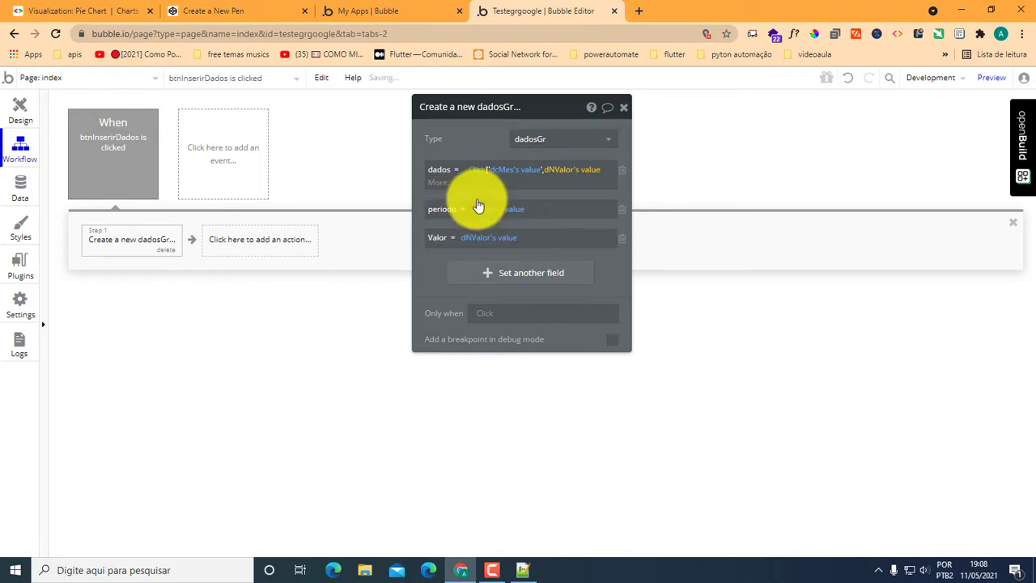
click(609, 171)
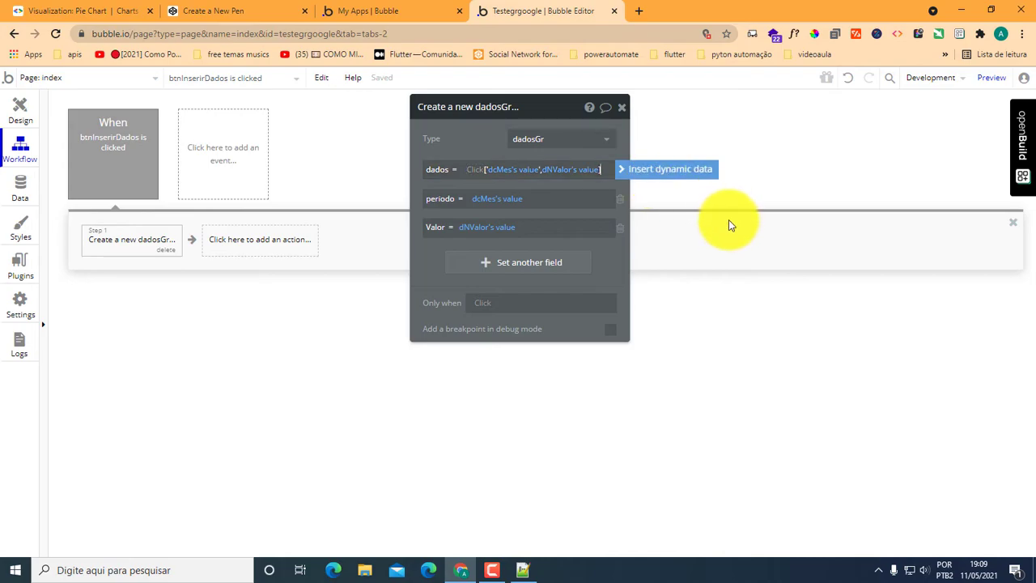
click(707, 285)
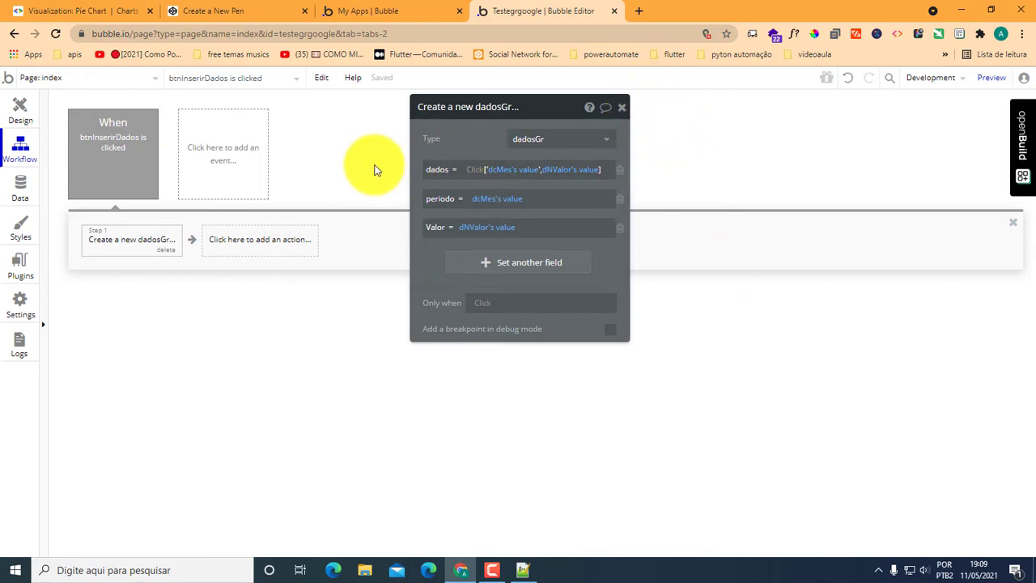
click(622, 109)
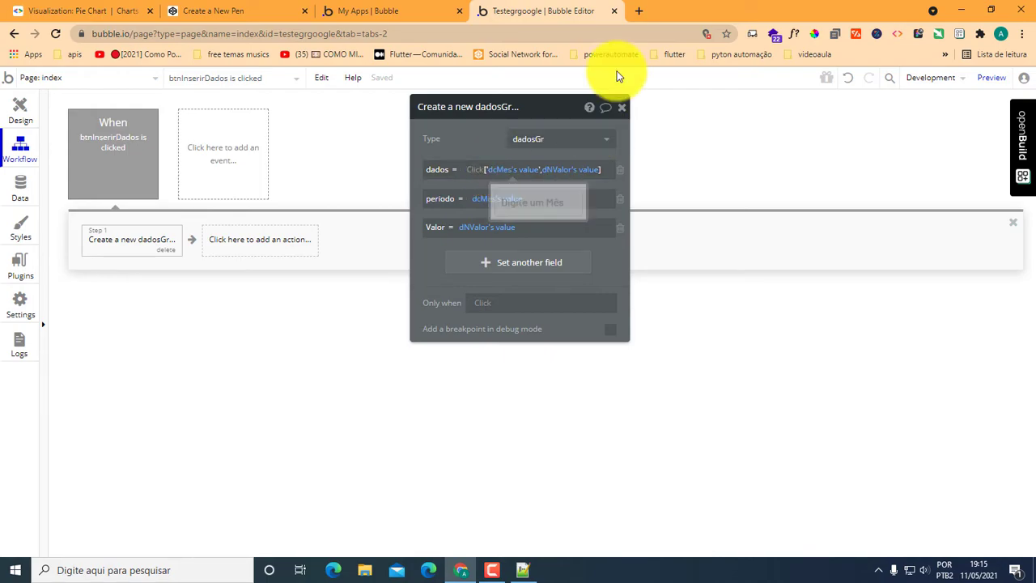
Compare the 'Work' row in the Google Charts pie chart documentation with the dados expression in the Bubble editor.
click(92, 11)
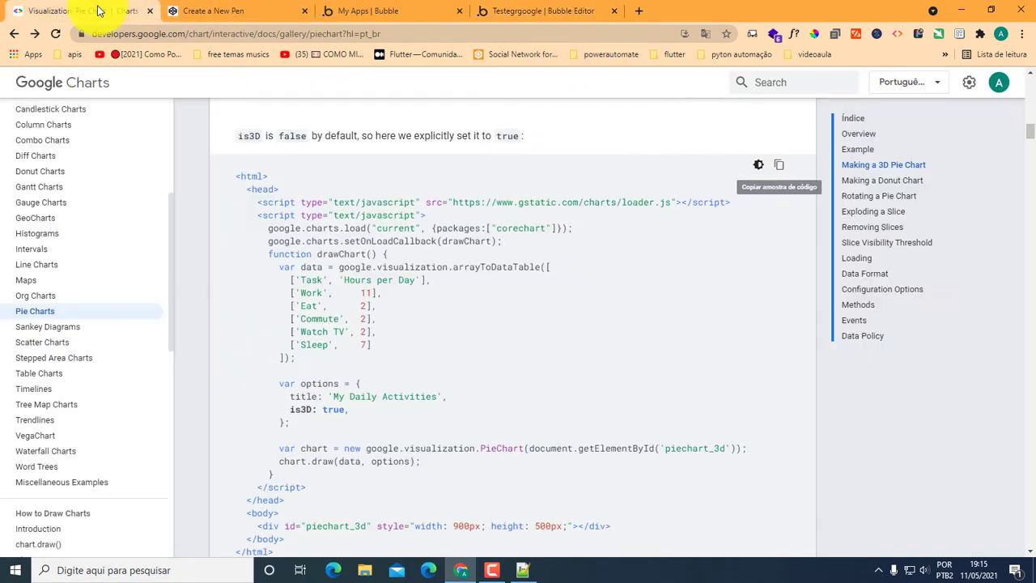
drag(318, 290, 287, 291)
click(291, 292)
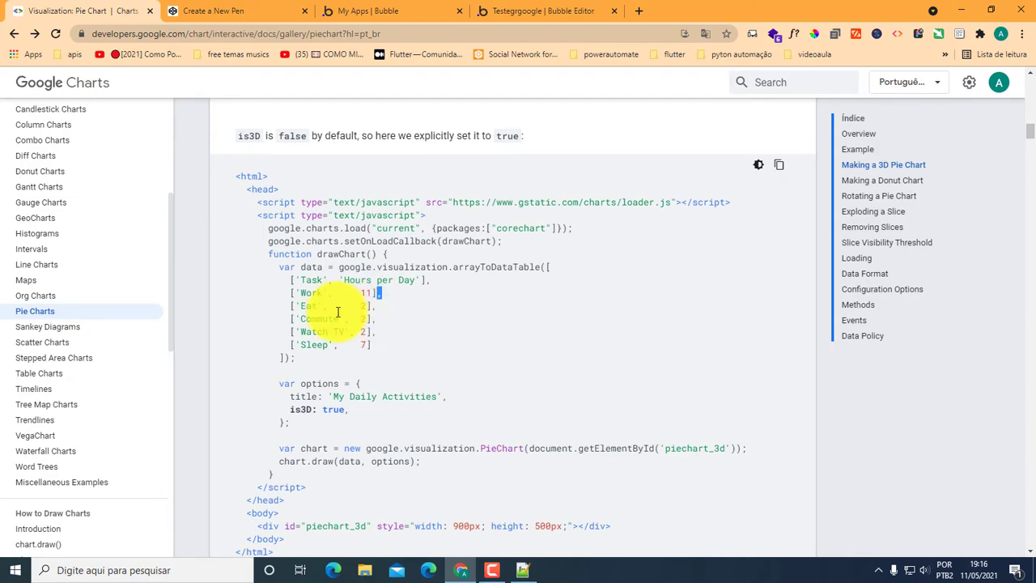
double_click(362, 293)
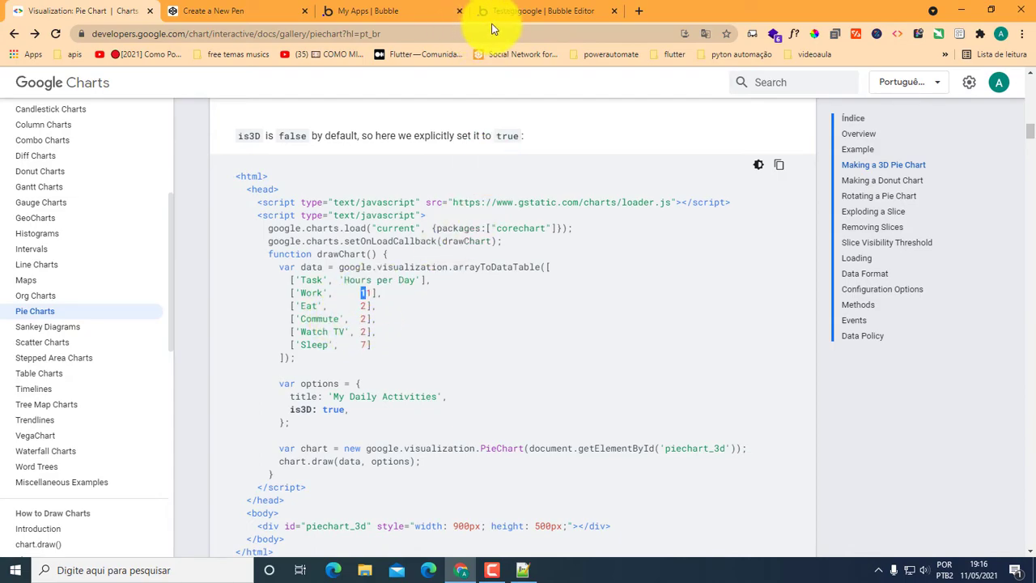
click(534, 15)
click(485, 171)
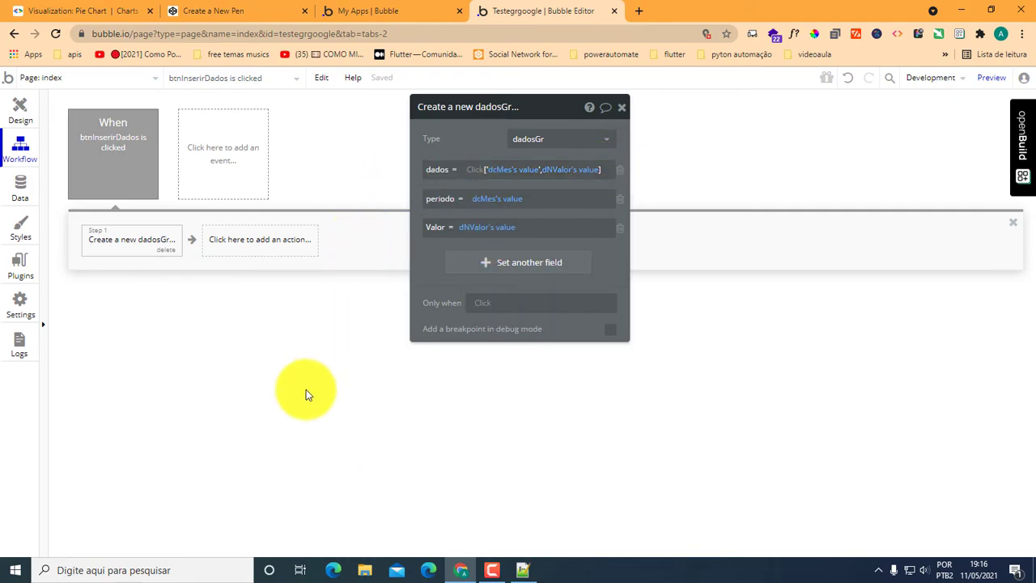
Add a Reset inputs element action as the second step of the Inserir dados button workflow.
click(277, 242)
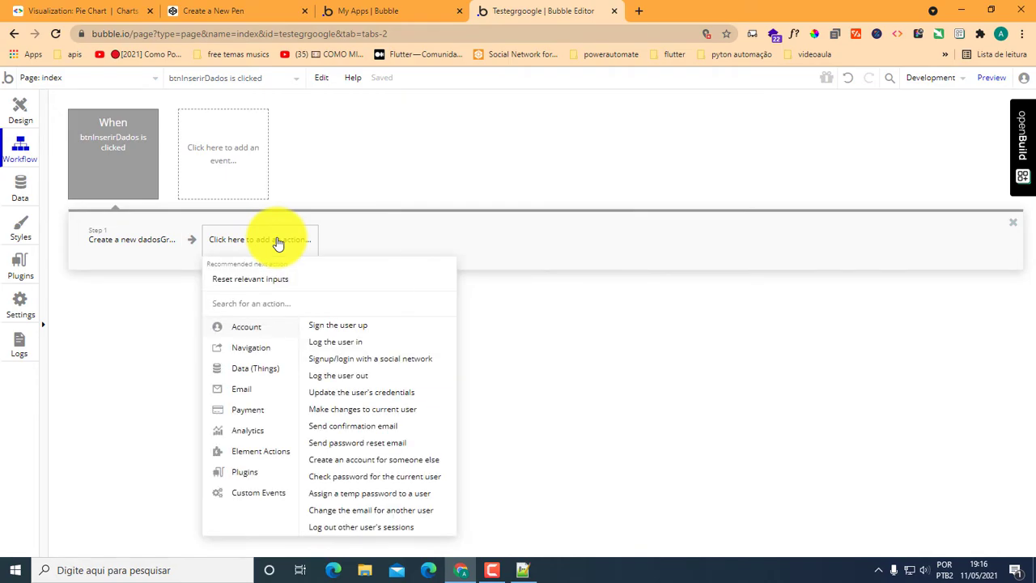
mouse_move(273, 466)
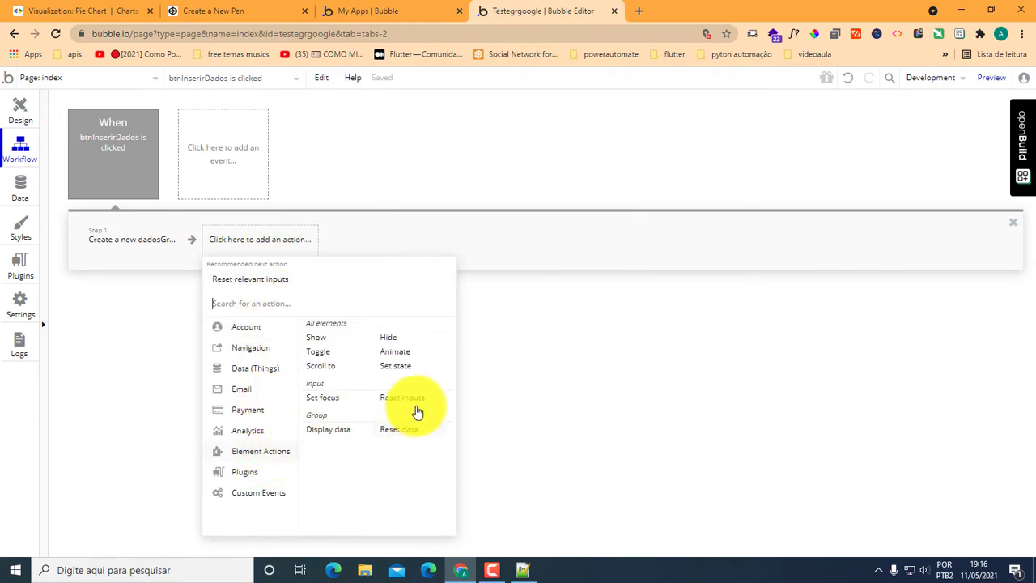
mouse_move(413, 405)
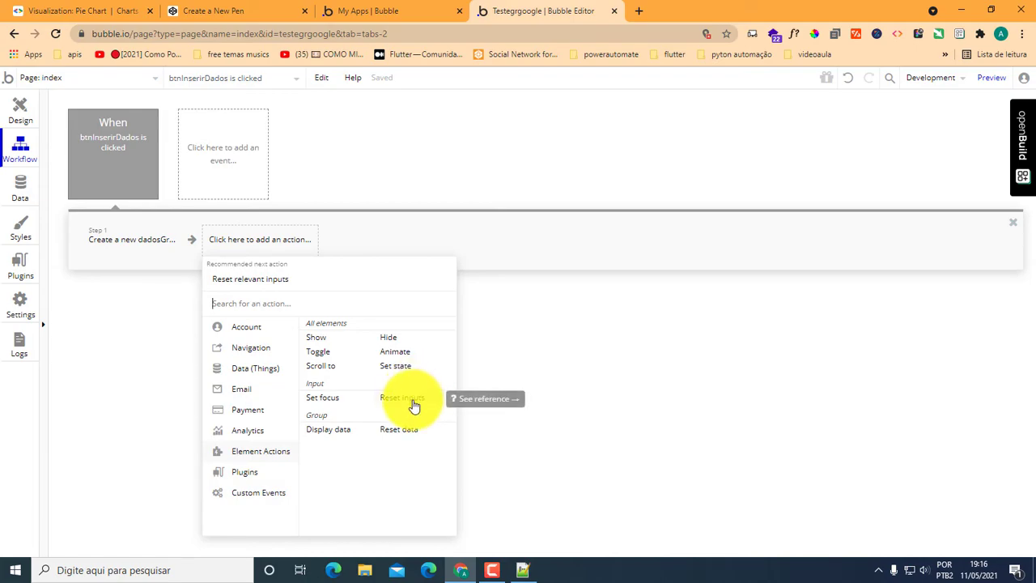
click(414, 405)
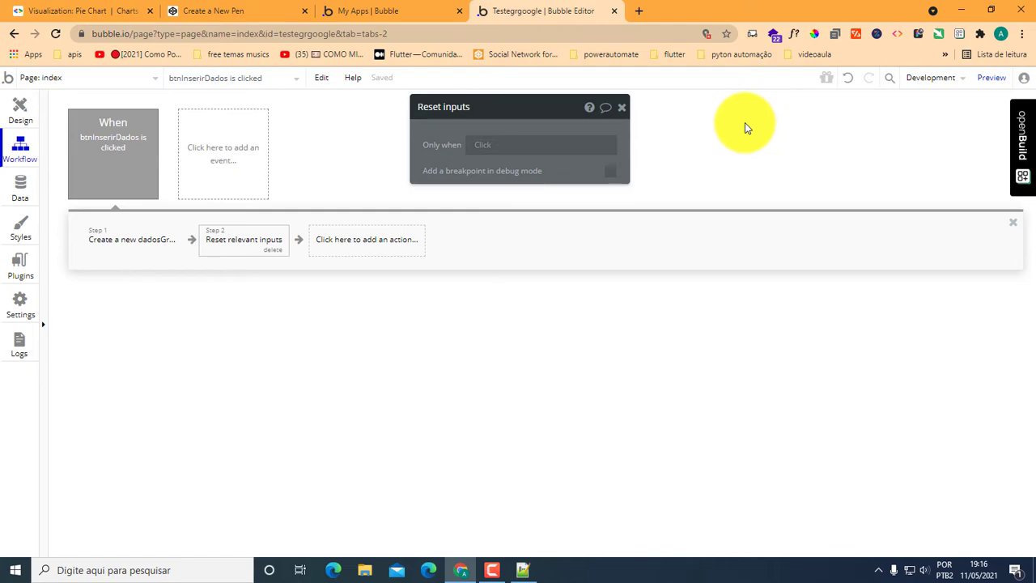
Preview the page and submit a test entry with month Abril and value 100 through Inserir dados.
click(994, 84)
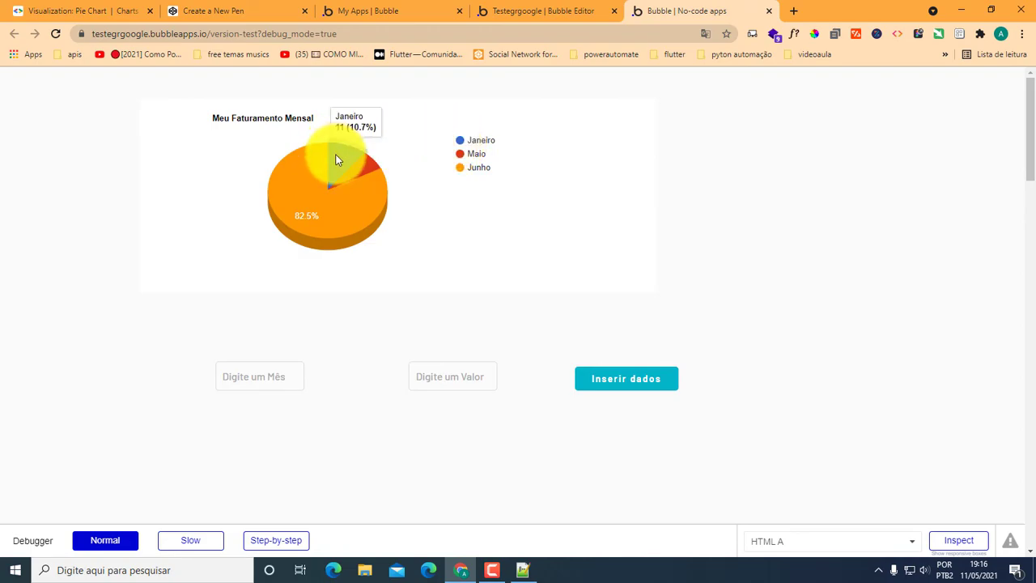
click(266, 379)
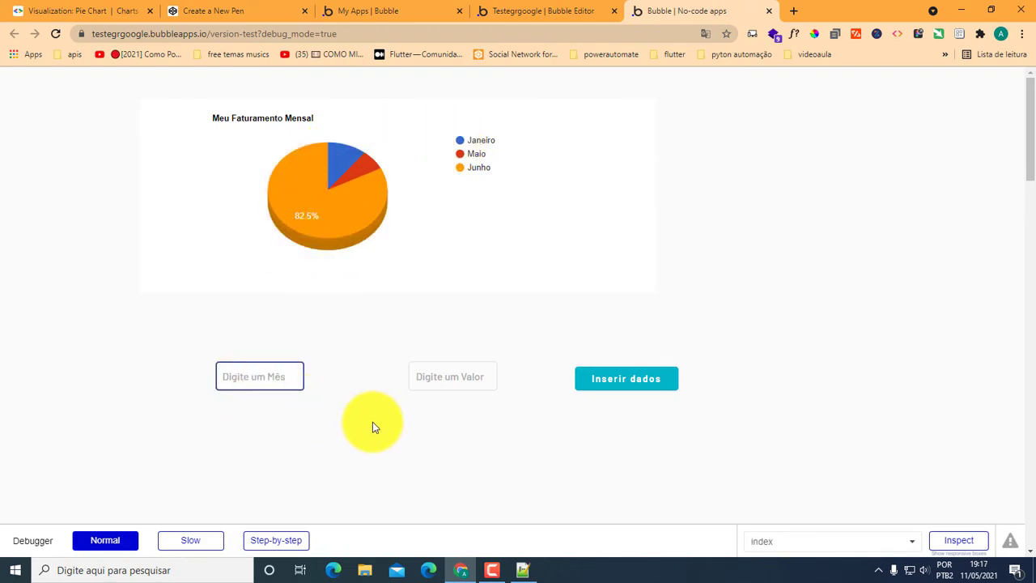
text(Abril)
key(Tab)
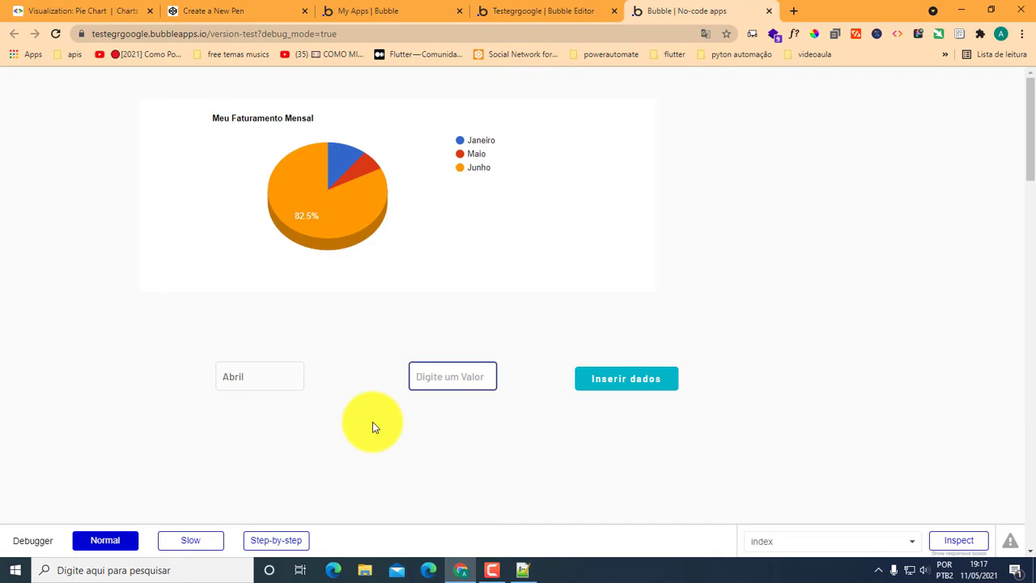
text(100)
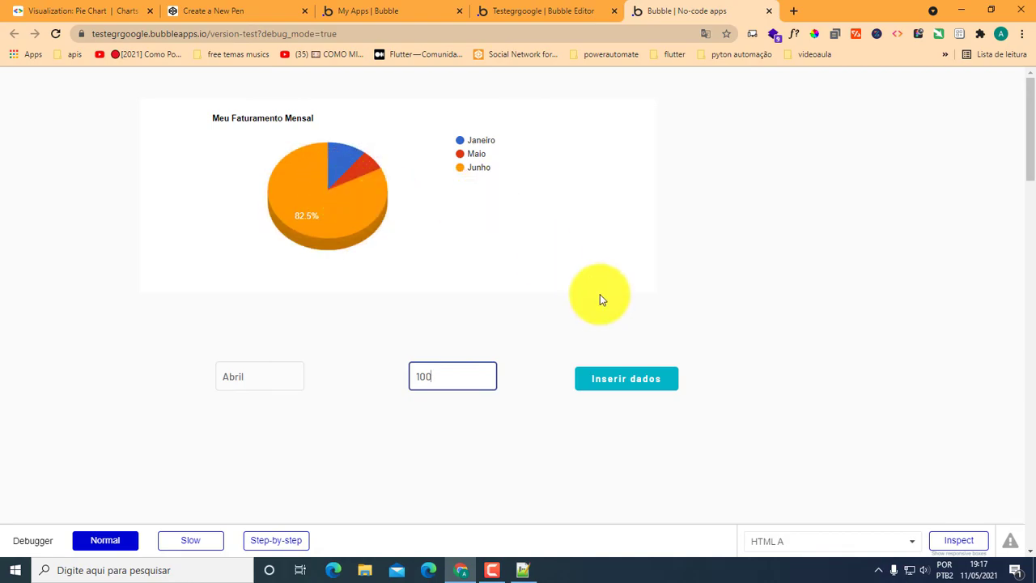
click(606, 385)
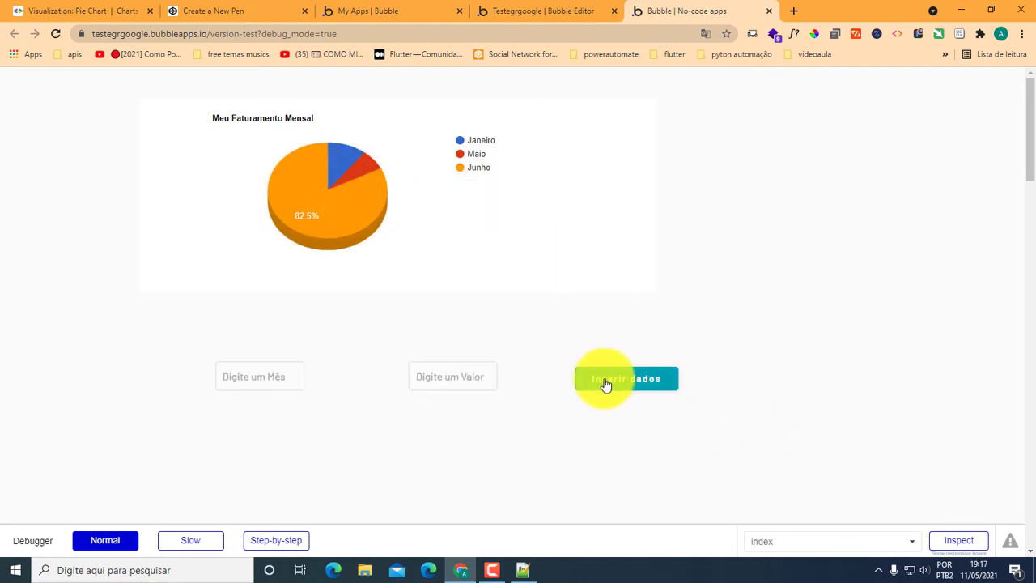
Close the preview and check the All dadosGrs view in the app data for the submitted entry.
mouse_move(344, 213)
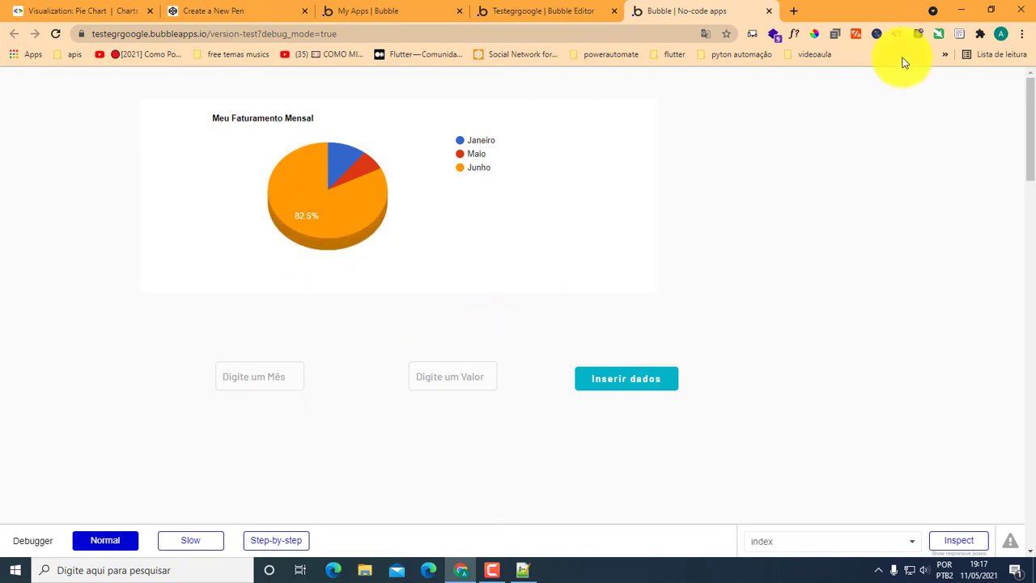
click(768, 12)
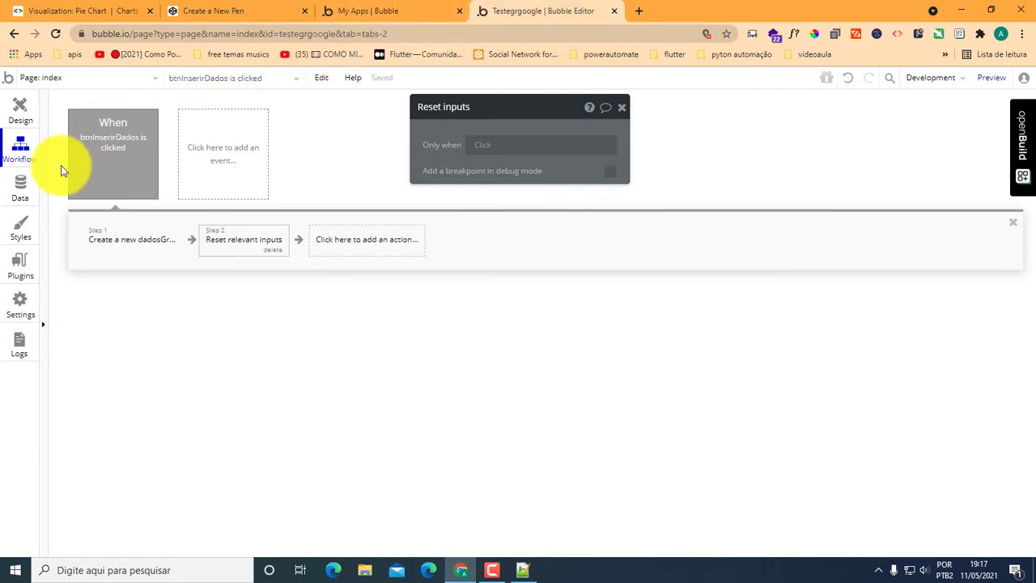
click(22, 188)
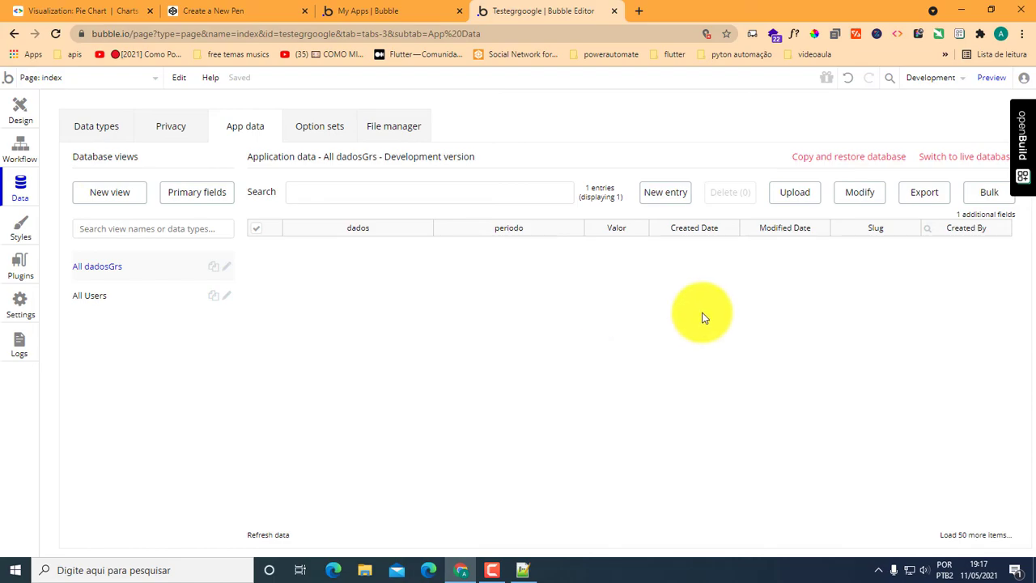
click(103, 267)
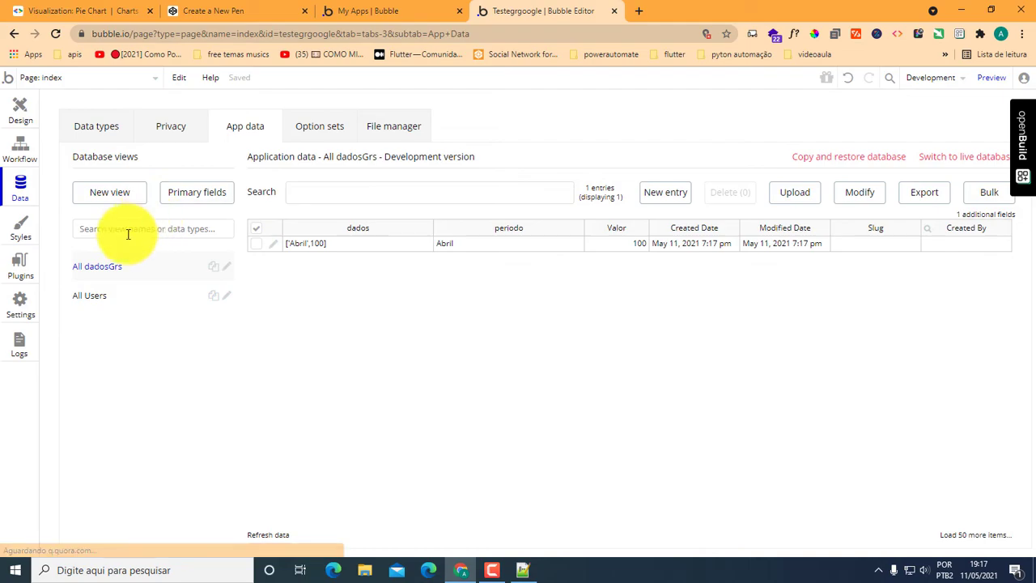
Examine the dados, periodo and Valor fields of the submitted entry in the All dadosGrs view.
click(93, 272)
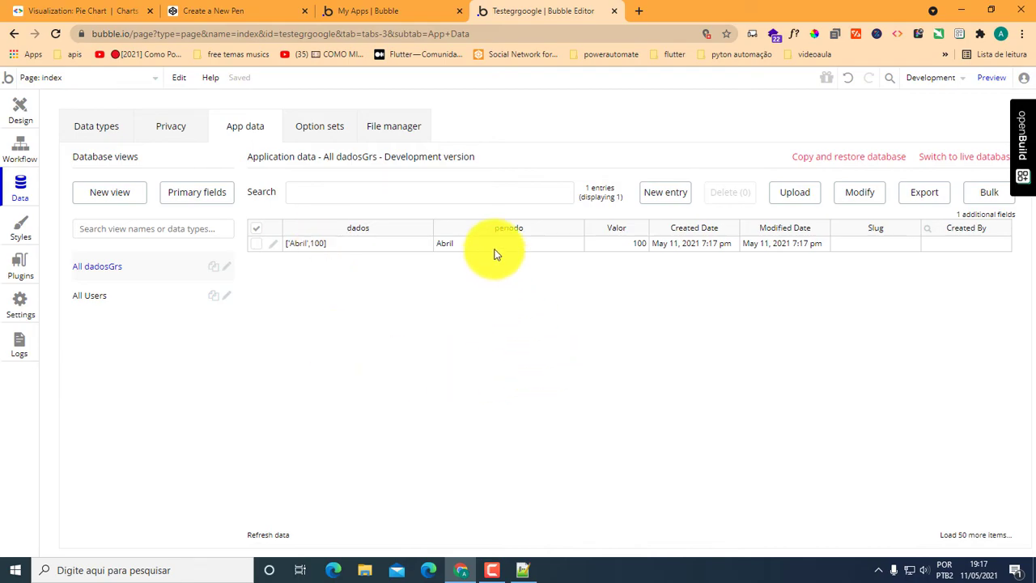
click(451, 250)
click(616, 249)
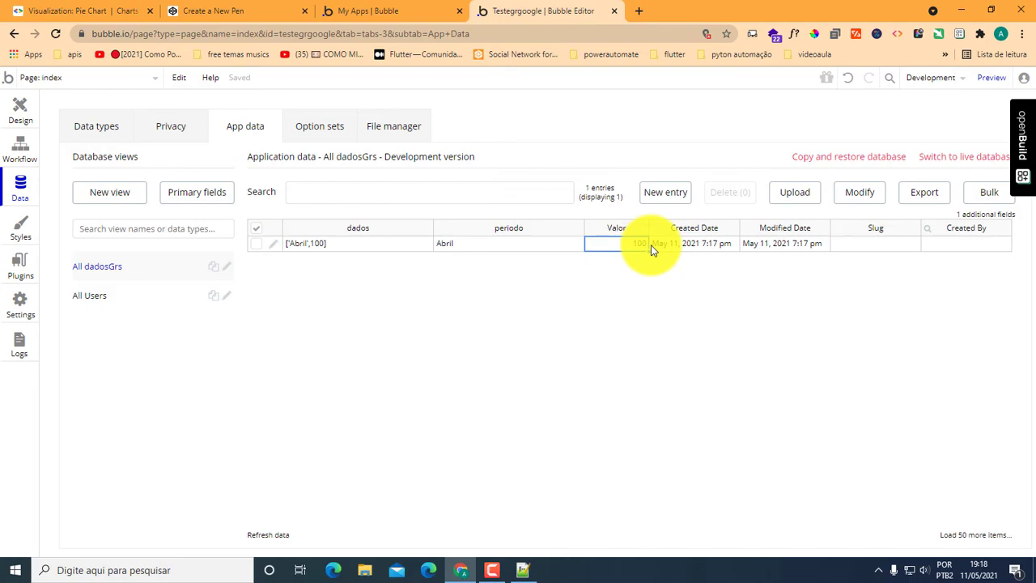
click(398, 247)
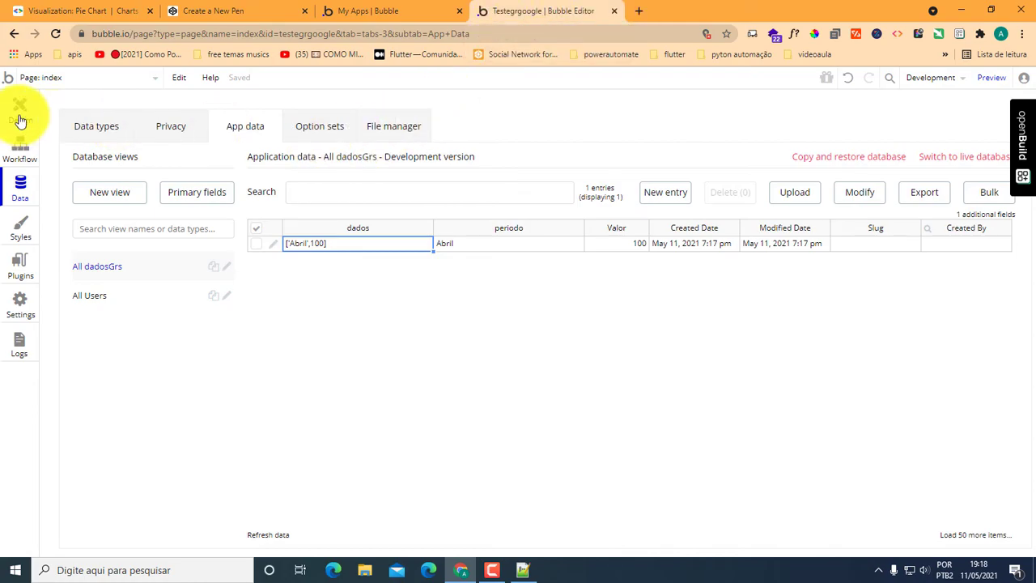
Delete the hard-coded Janeiro, Maio and Junho rows from the chart code of the HTML A element on the page.
click(21, 120)
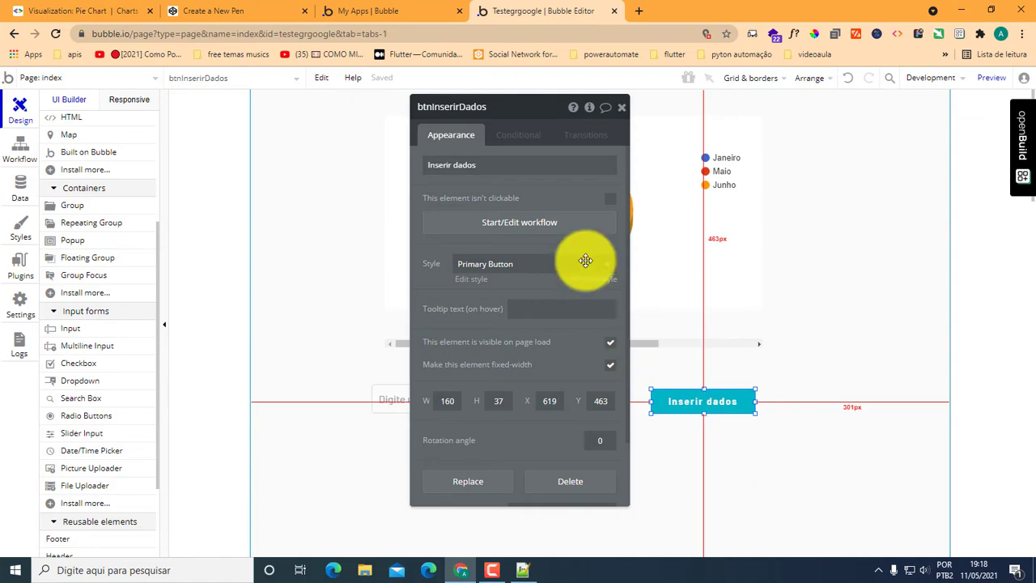
click(735, 311)
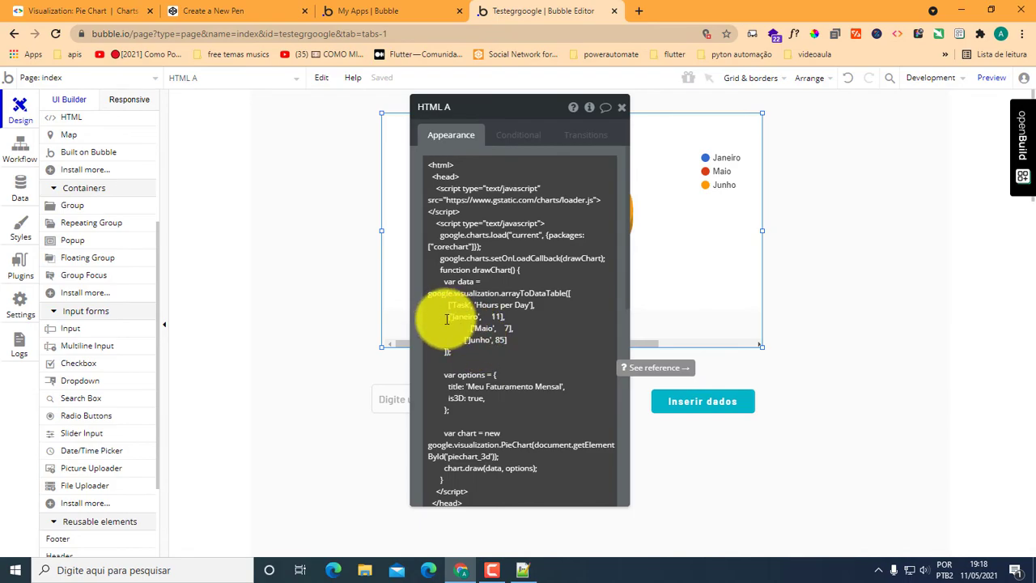
click(473, 319)
key(ctrl+a)
drag(509, 340, 445, 317)
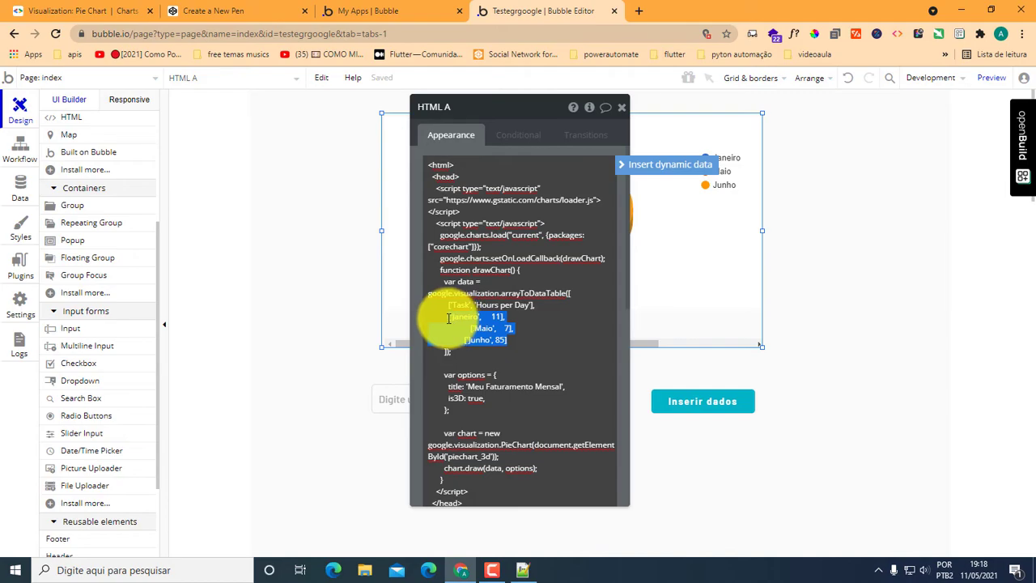
key(BackSpace)
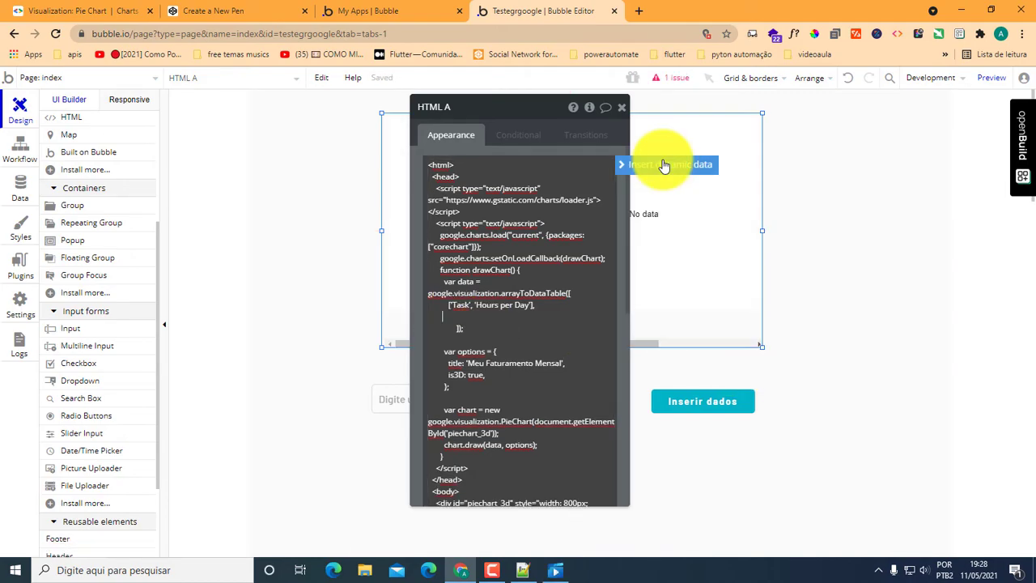
Insert a dynamic search for dadosGrs's dados below the 'Task', 'Hours per Day' row in the HTML A chart code.
click(663, 165)
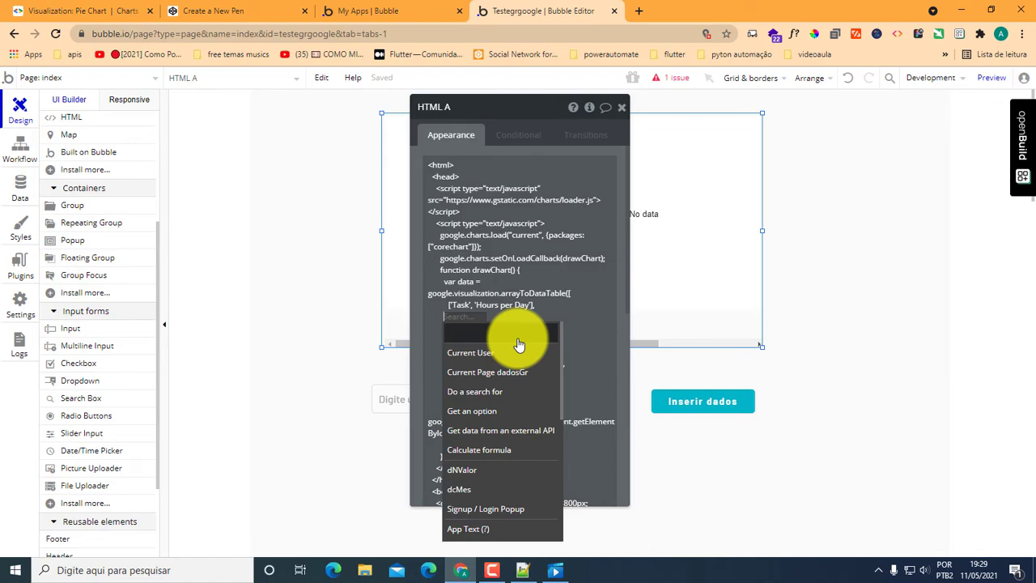
scroll(519, 348, down, 2)
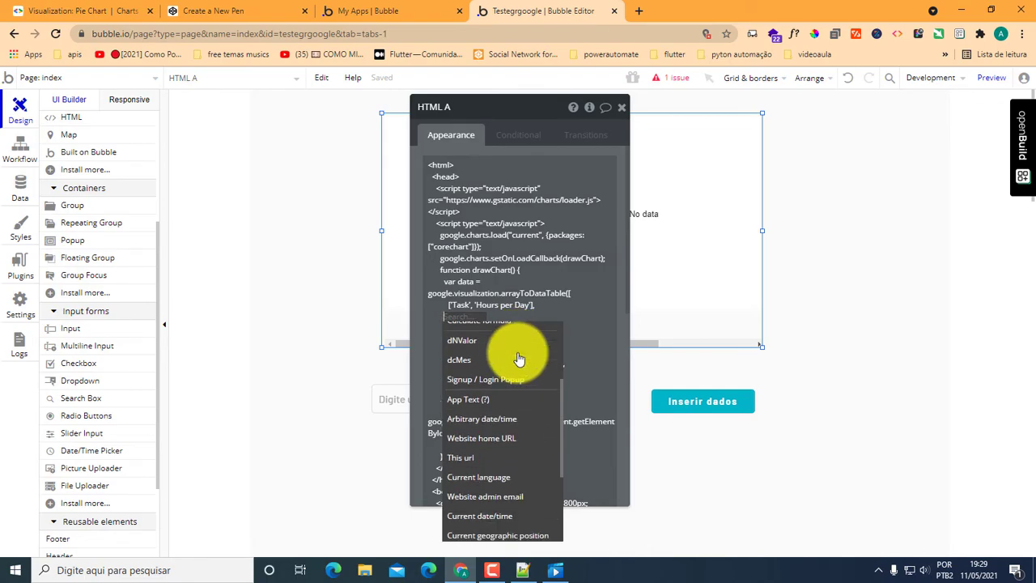
scroll(519, 360, down, 2)
scroll(522, 372, up, 4)
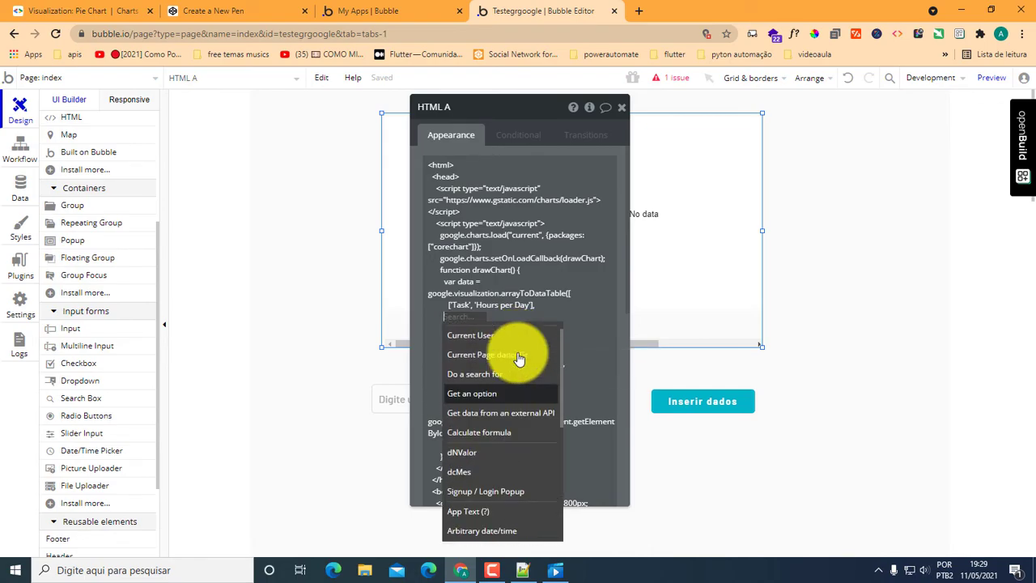
click(527, 393)
click(380, 139)
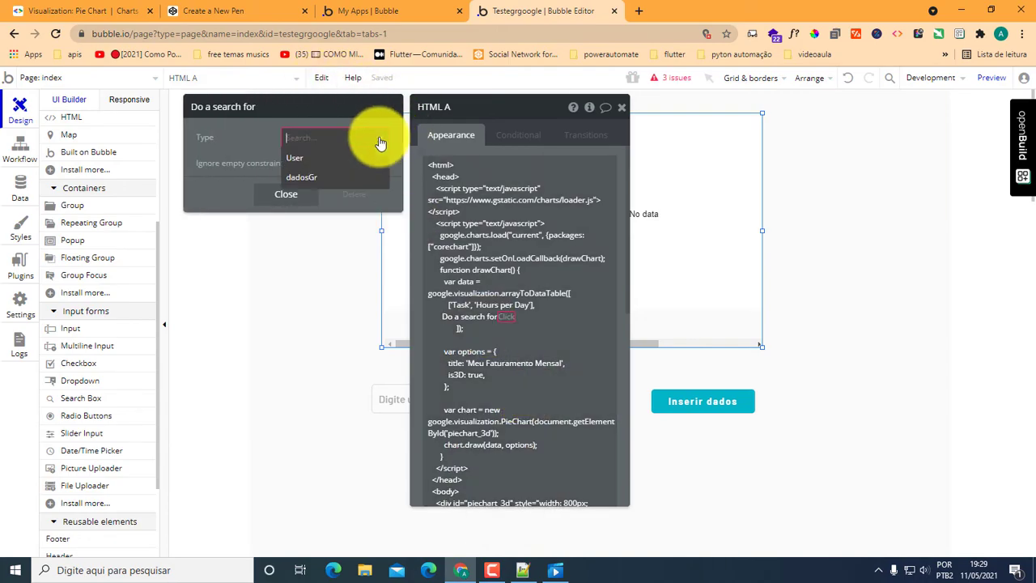
click(312, 178)
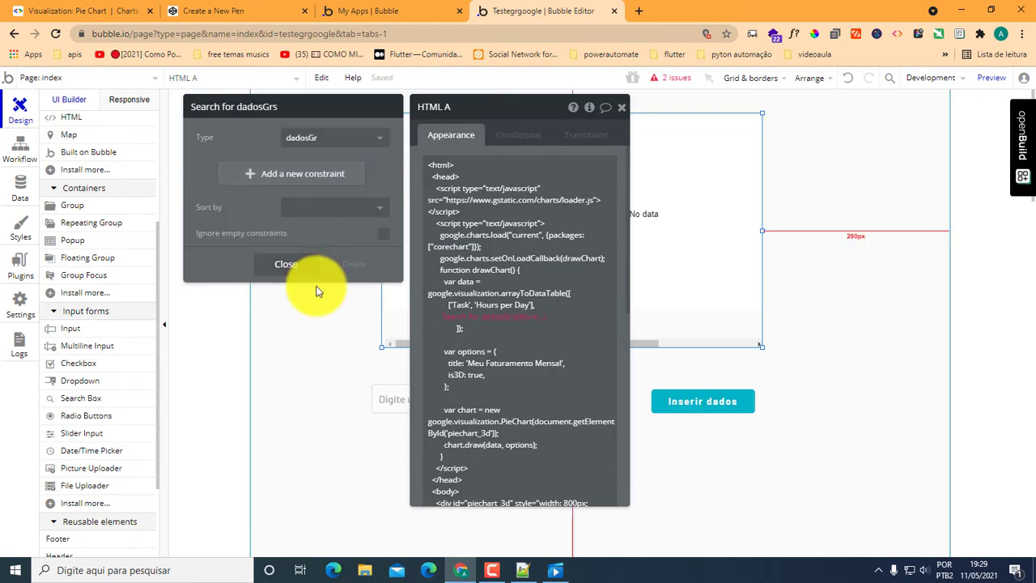
click(526, 317)
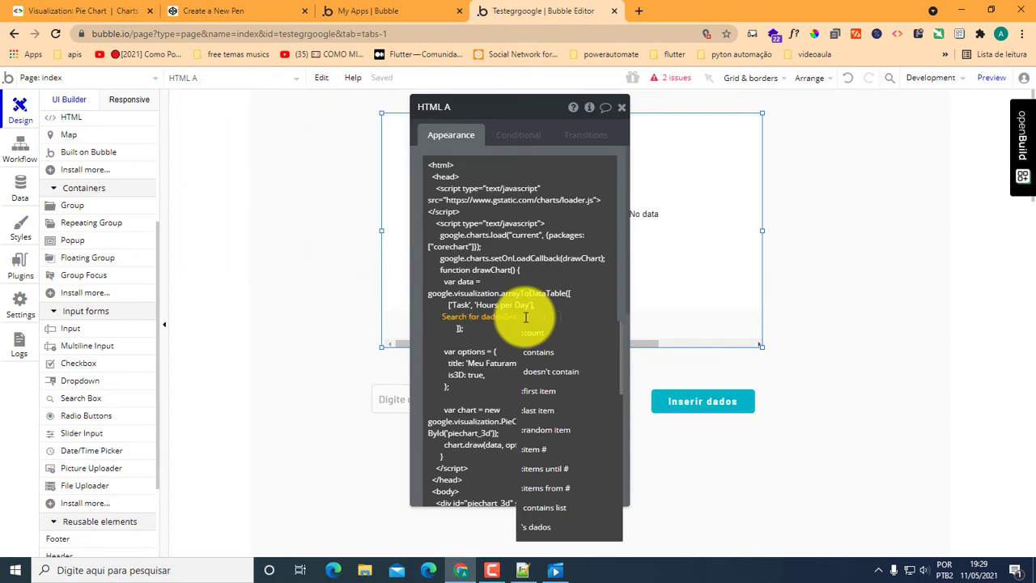
scroll(554, 373, down, 3)
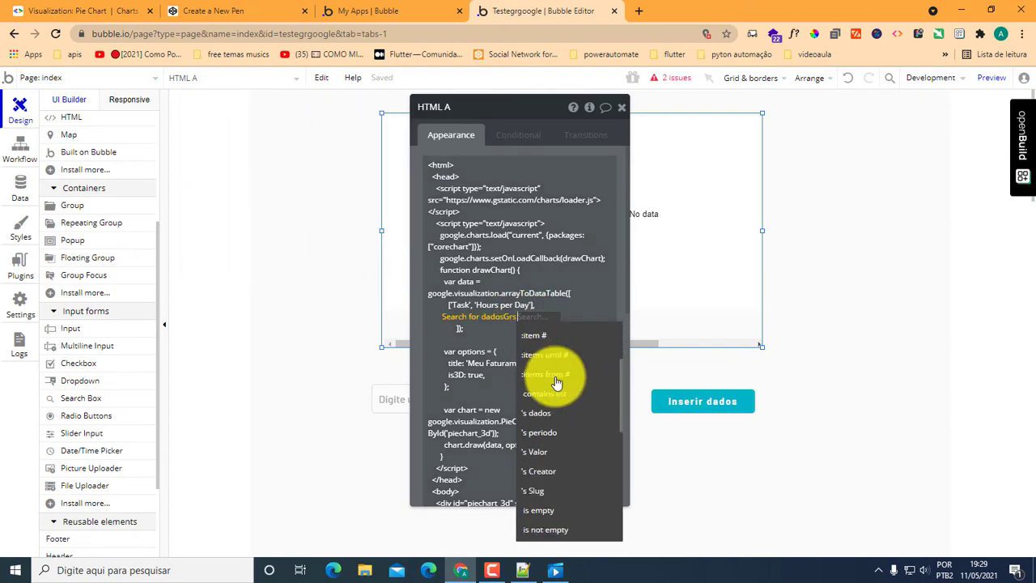
click(547, 403)
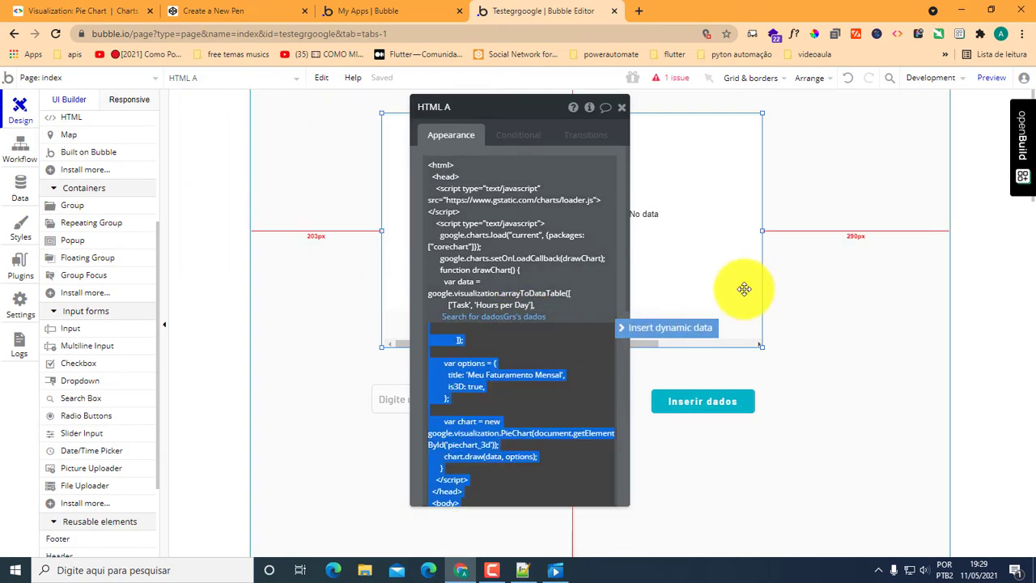
Preview the page to check how the pie chart draws the stored entries, and return to the Bubble editor.
click(785, 288)
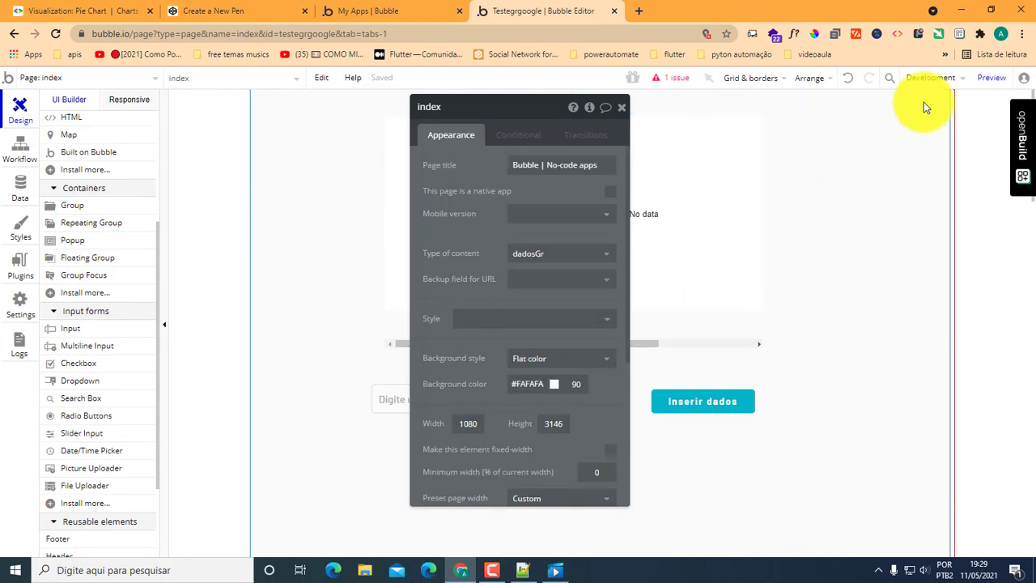
click(992, 77)
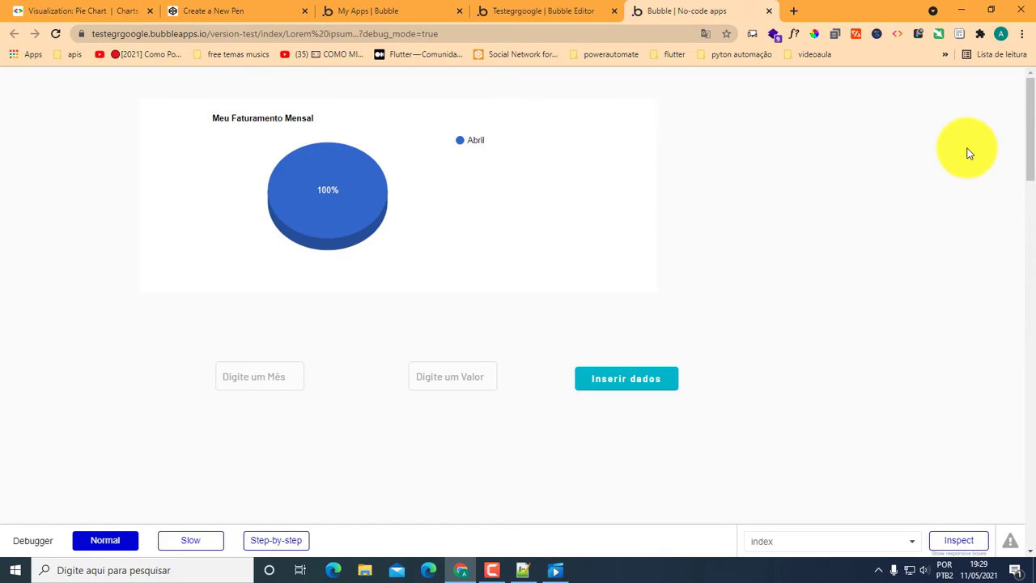
click(535, 11)
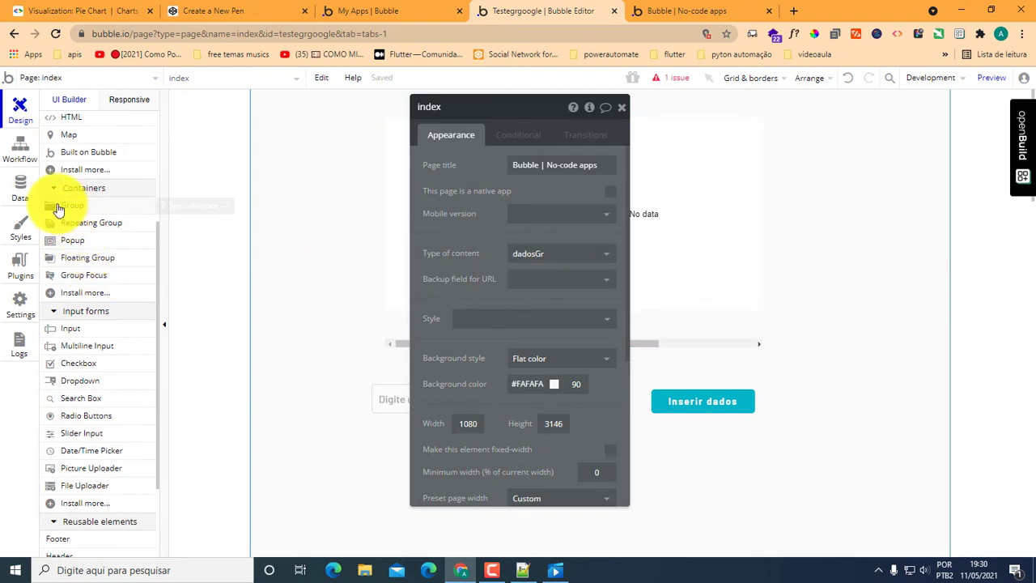
Delete the Abril test entry from the All dadosGrs view in the app data.
click(19, 186)
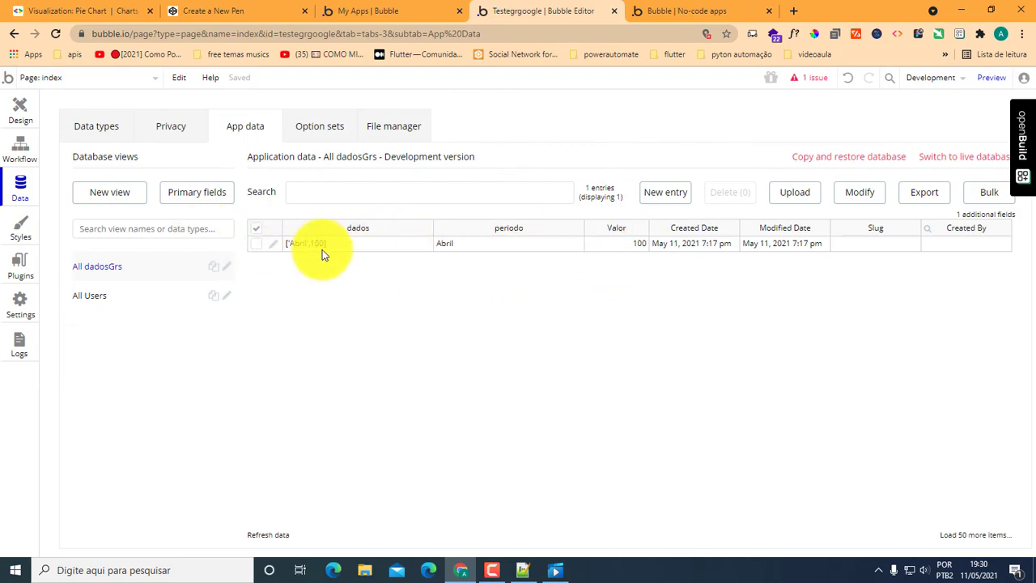
click(255, 244)
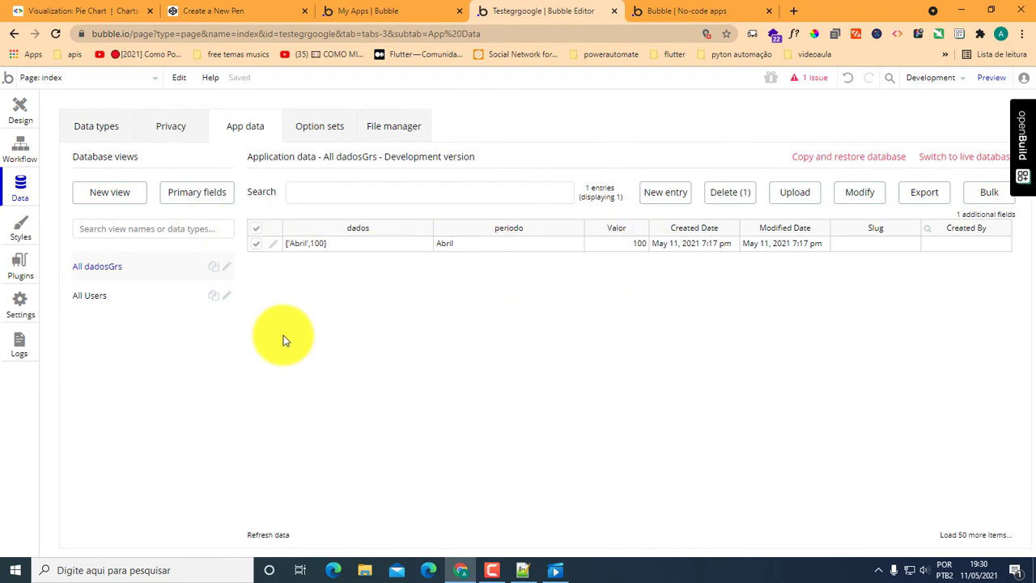
click(725, 194)
click(510, 214)
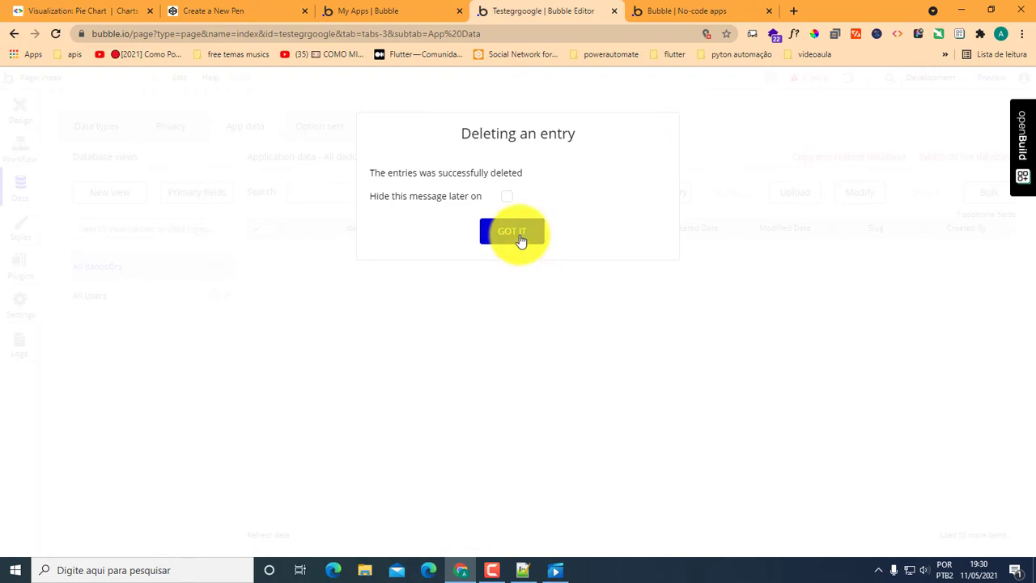
click(517, 232)
Return to the page preview and submit an entry with month Janeiro and value 500 through Inserir dados.
click(672, 10)
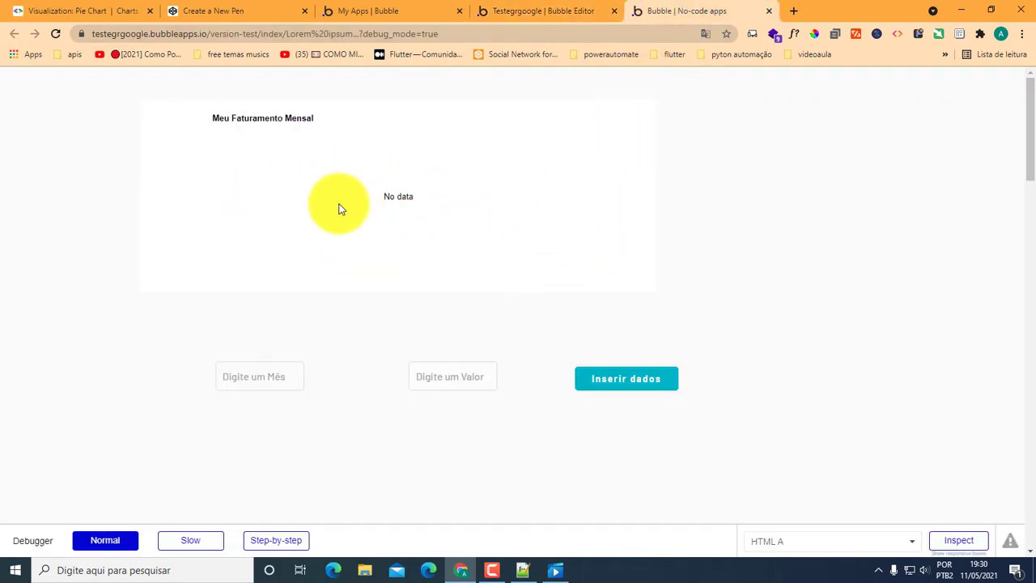
click(284, 396)
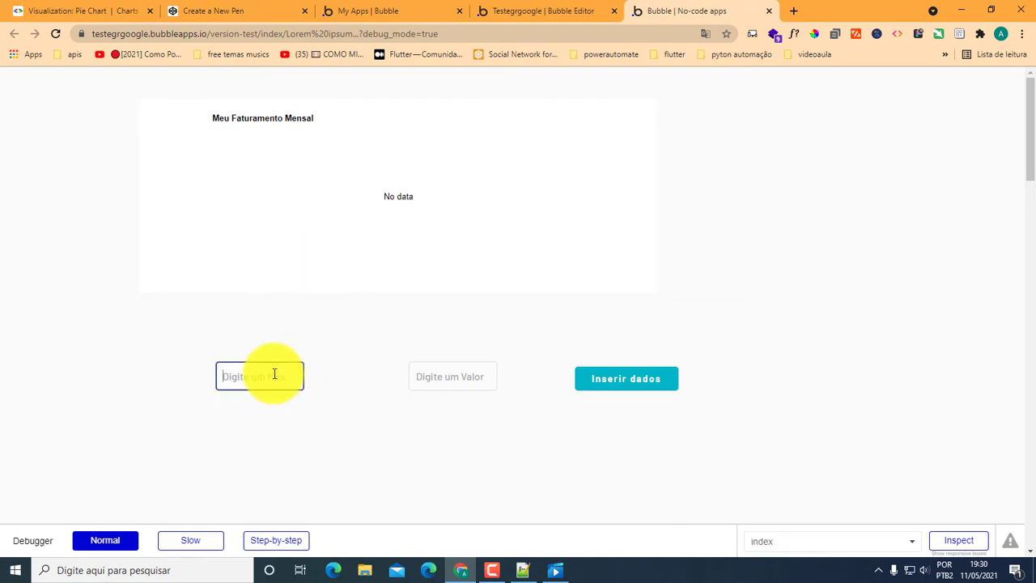
text(J)
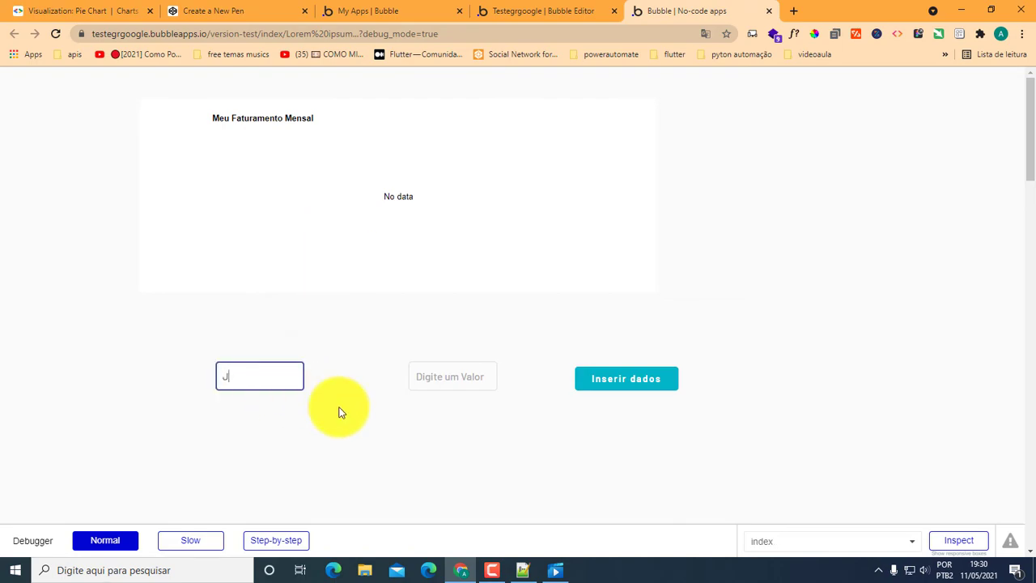
text(aneiro)
key(Tab)
text(500)
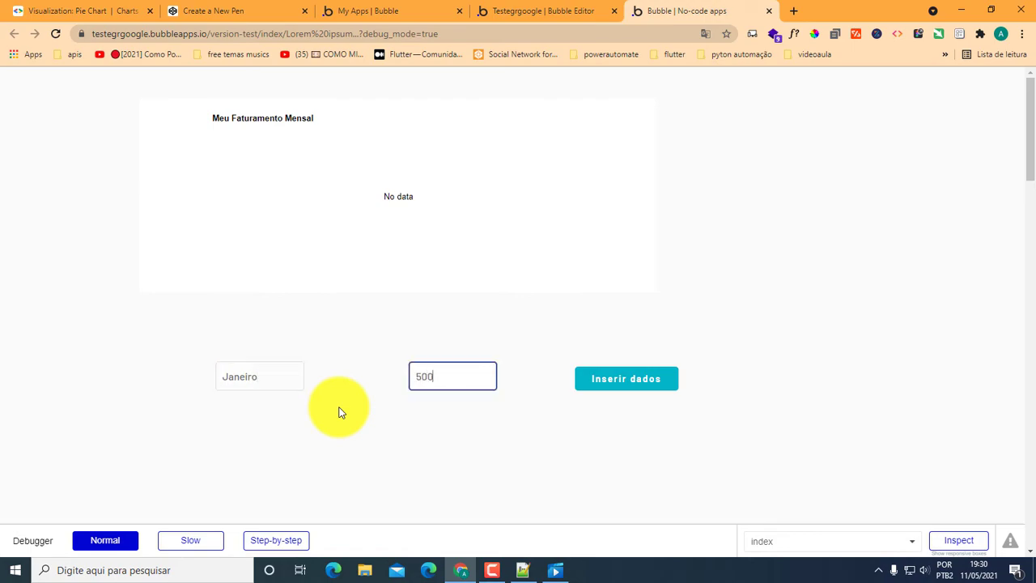
click(590, 380)
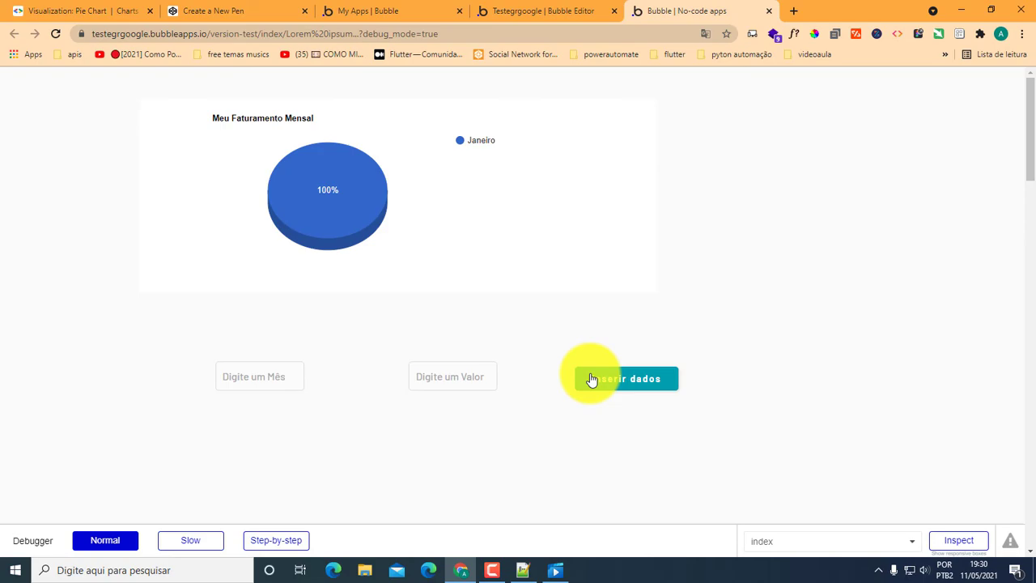
Submit an entry with month Março and value 800 through Inserir dados.
click(268, 377)
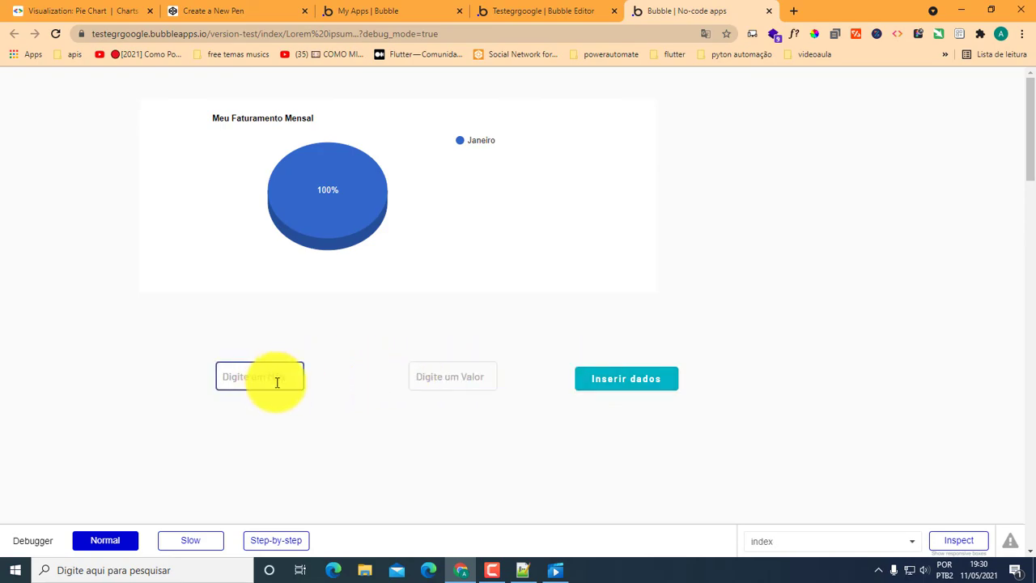
text(Março)
key(Tab)
text(800)
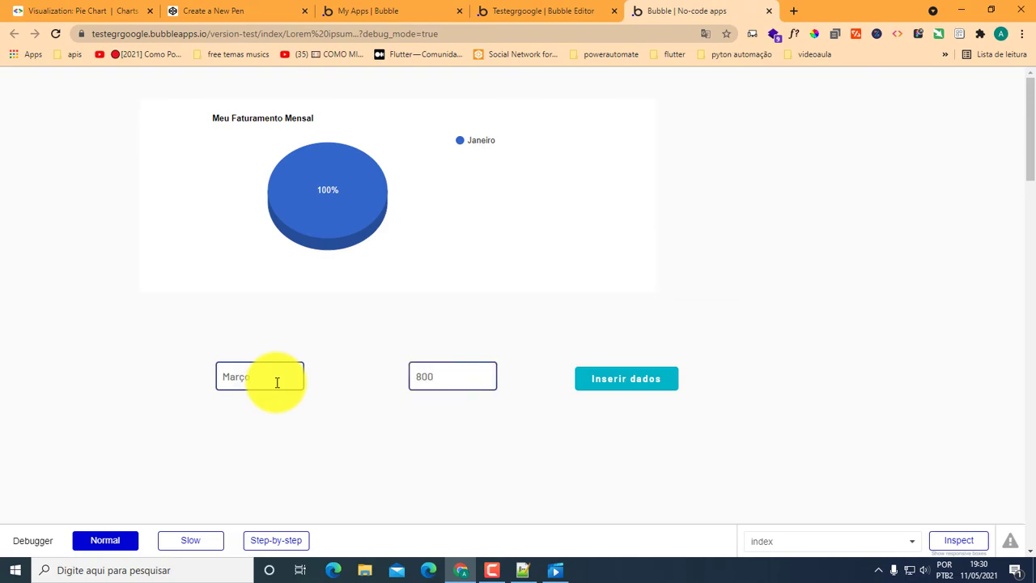
click(598, 383)
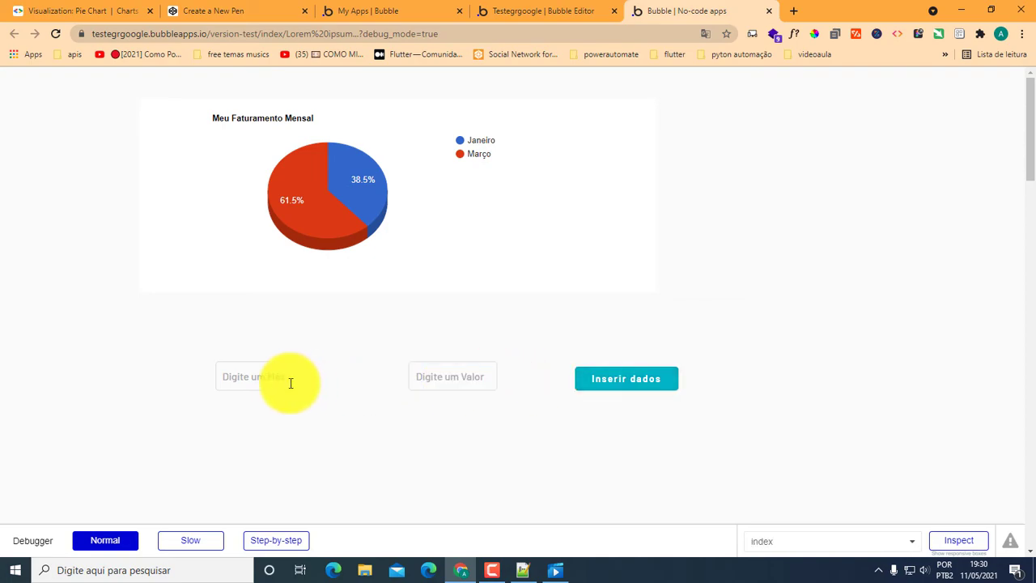
Submit an entry with month Junho and value 3000 through Inserir dados.
click(243, 373)
text(Jun)
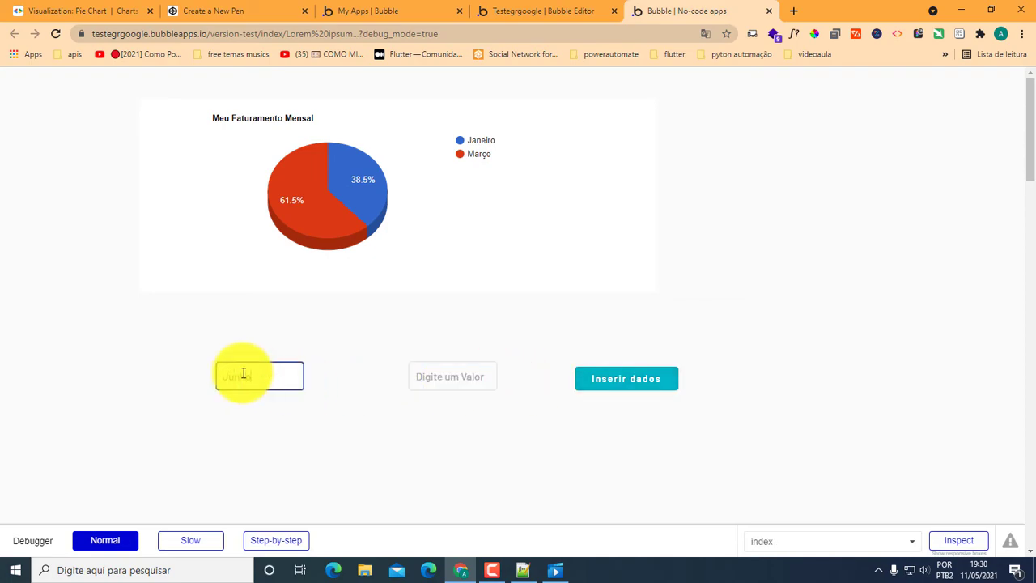
key(Tab)
text(3000)
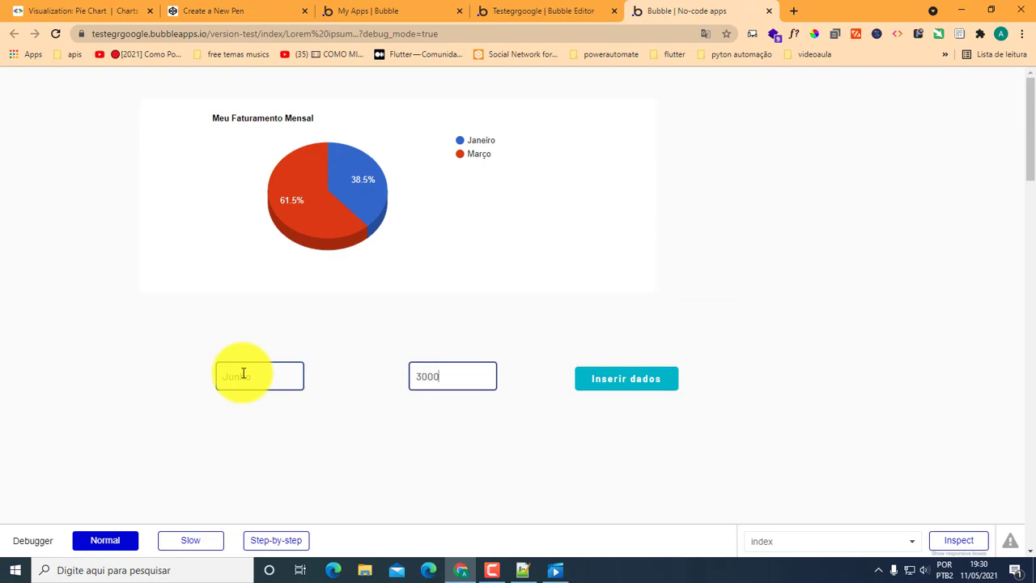
click(583, 382)
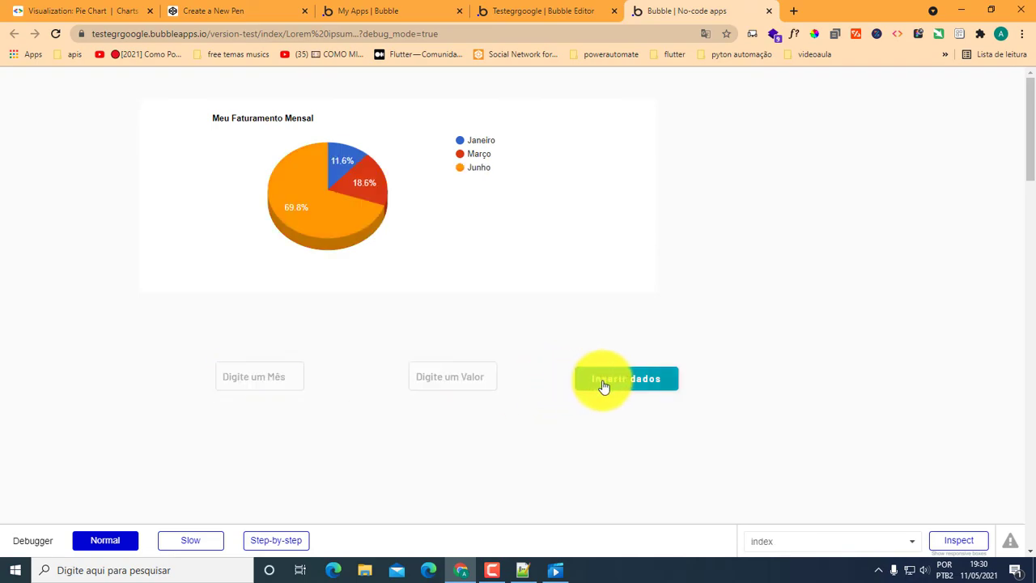
Submit an entry with month agosto and value 50000 through Inserir dados and check the small slices in the pie chart.
click(259, 373)
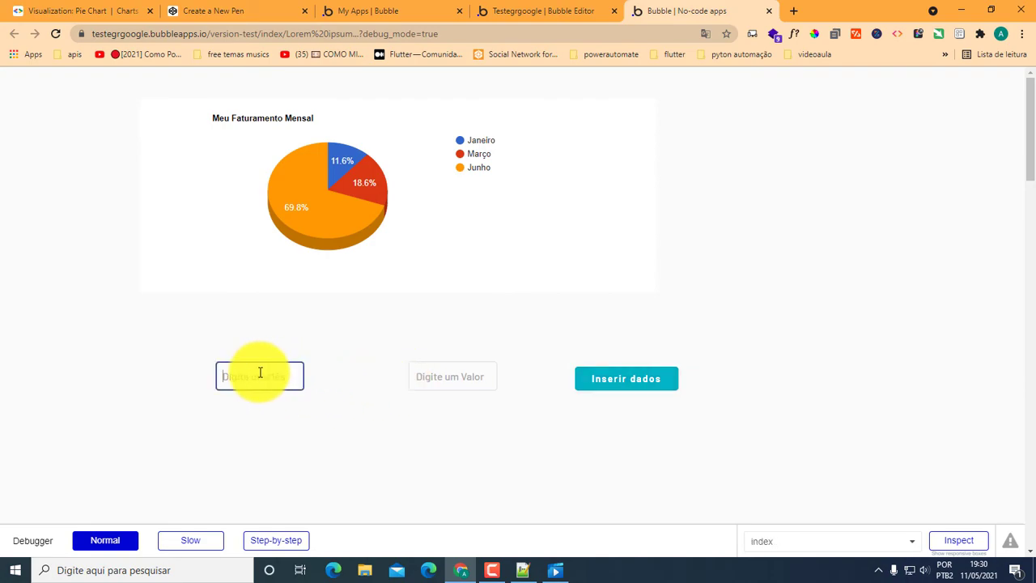
text(agosto)
key(Tab)
text(5)
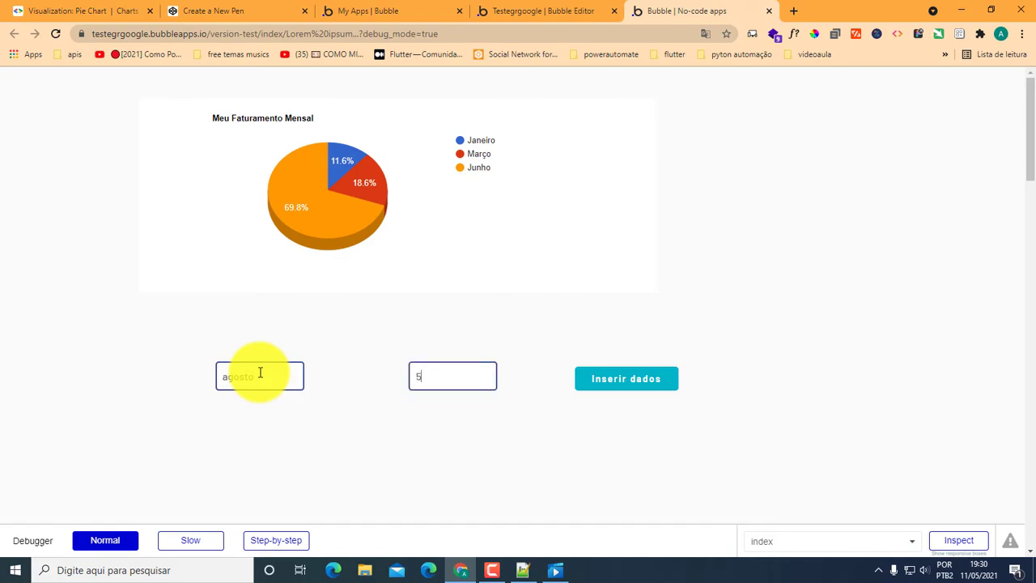
text(0000)
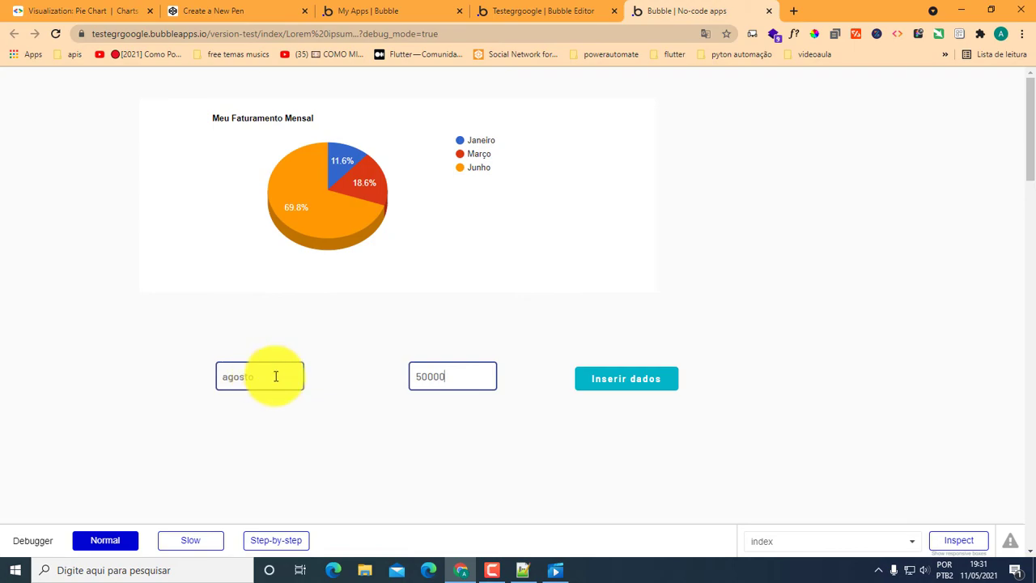
click(605, 379)
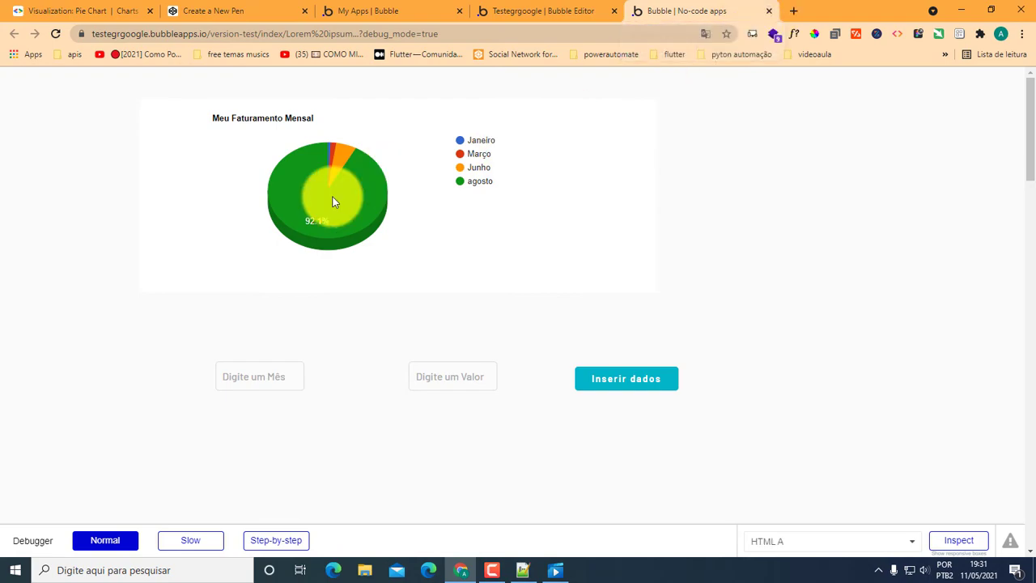
mouse_move(334, 157)
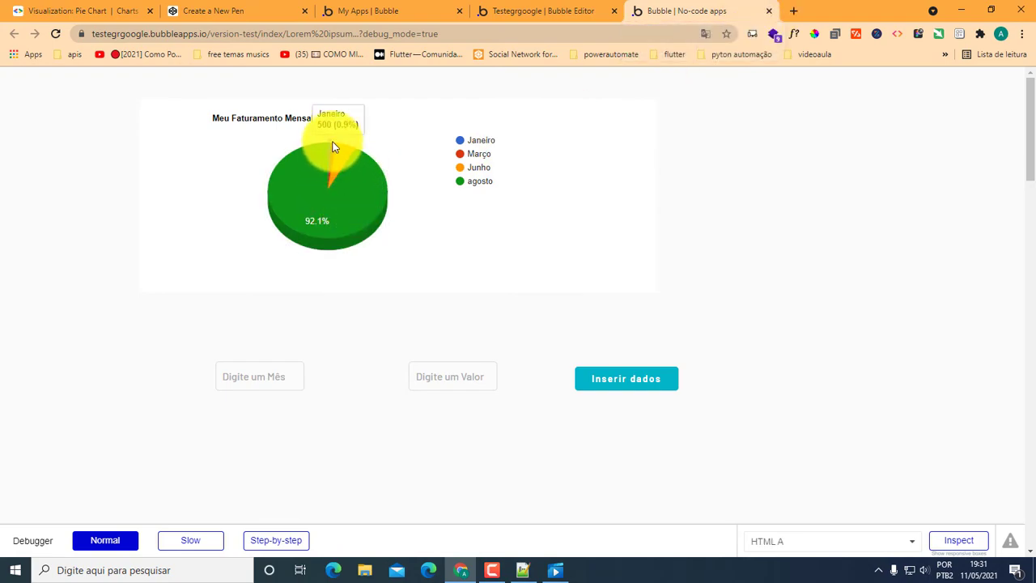
Close the page preview and return to the All dadosGrs view in the Bubble editor.
click(770, 11)
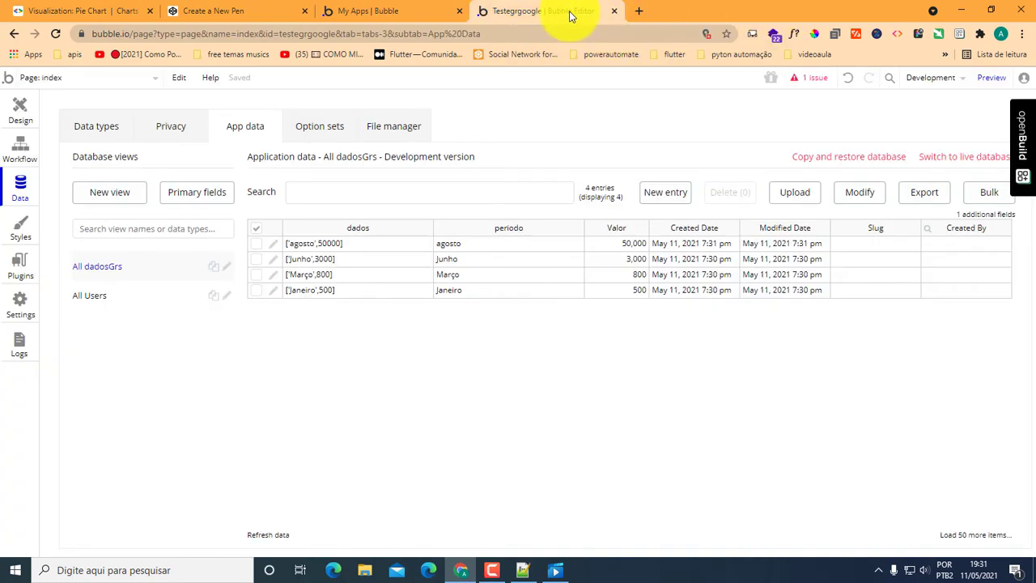
click(402, 9)
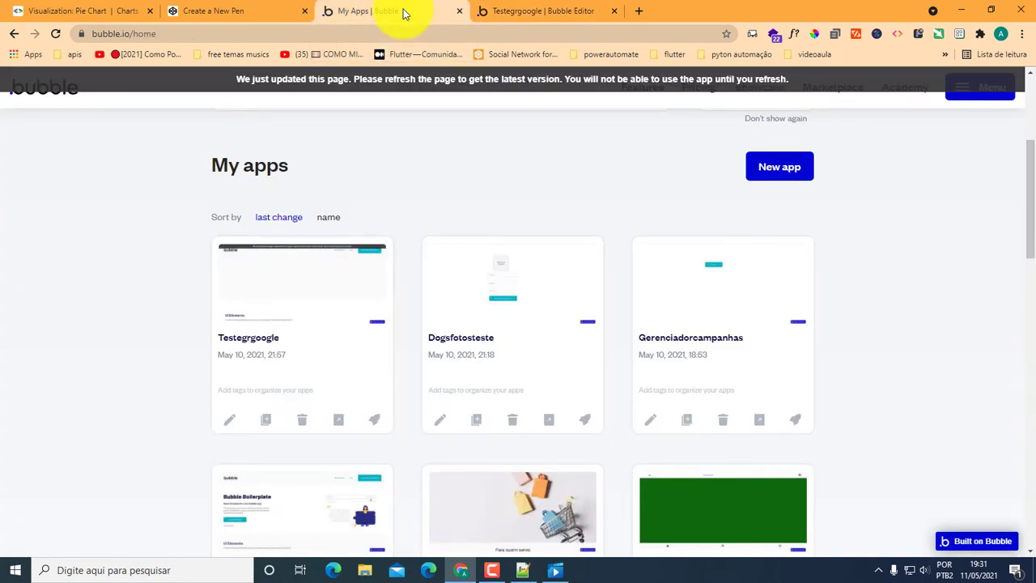
click(493, 10)
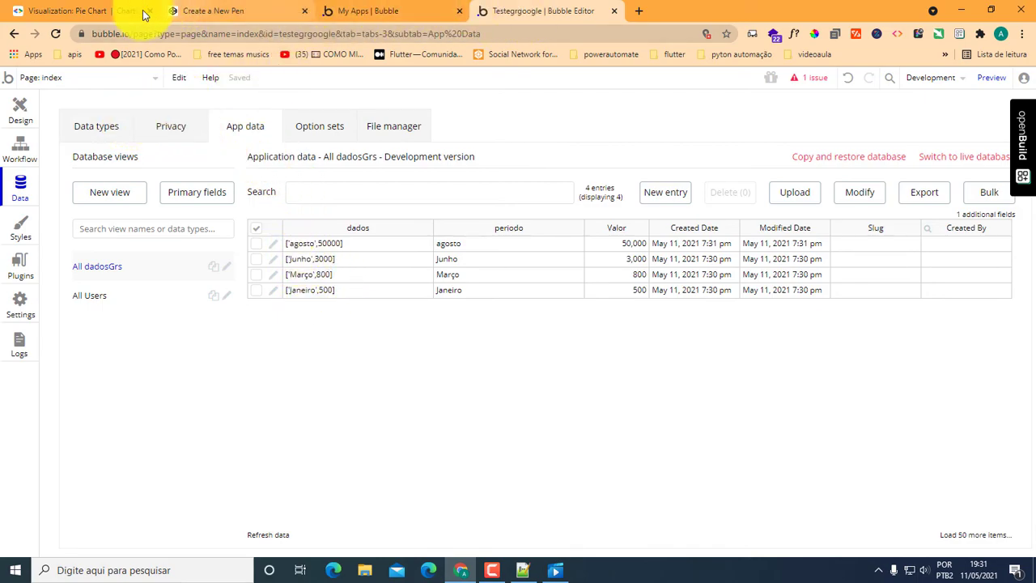
Switch to the Google Charts pie chart guide and examine the donut chart example and its pieHole code.
click(93, 13)
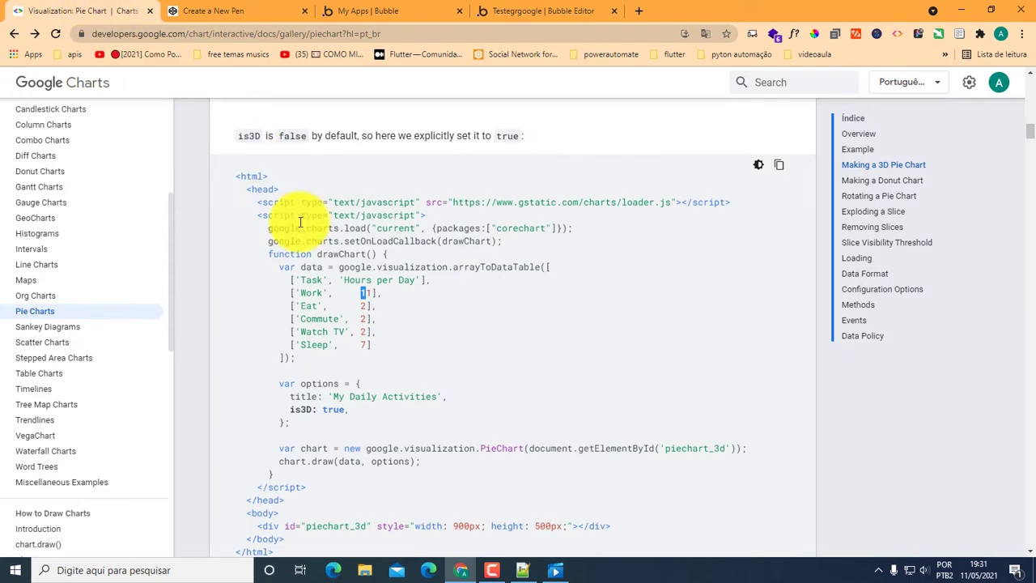
scroll(381, 437, down, 6)
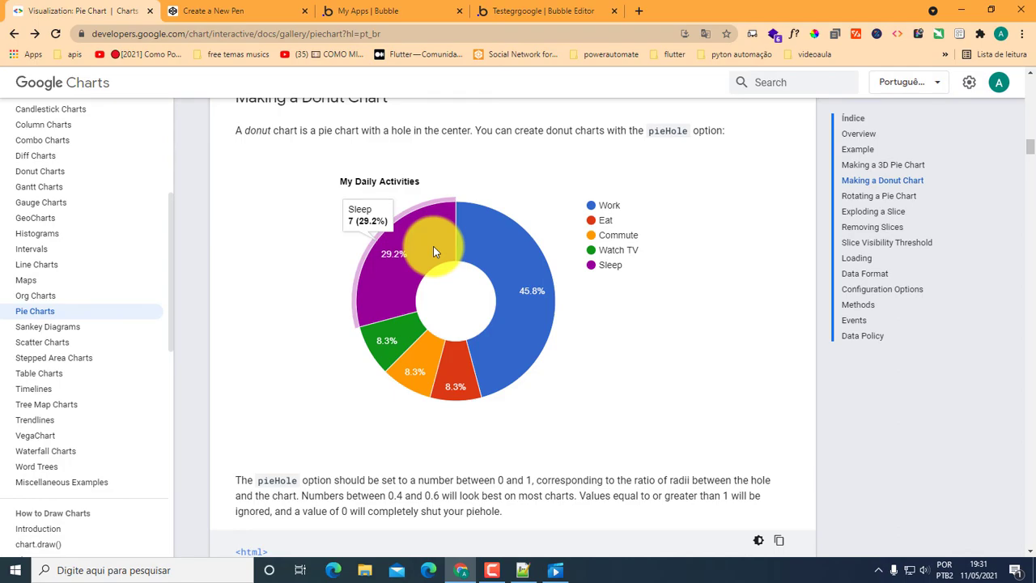
scroll(425, 283, down, 7)
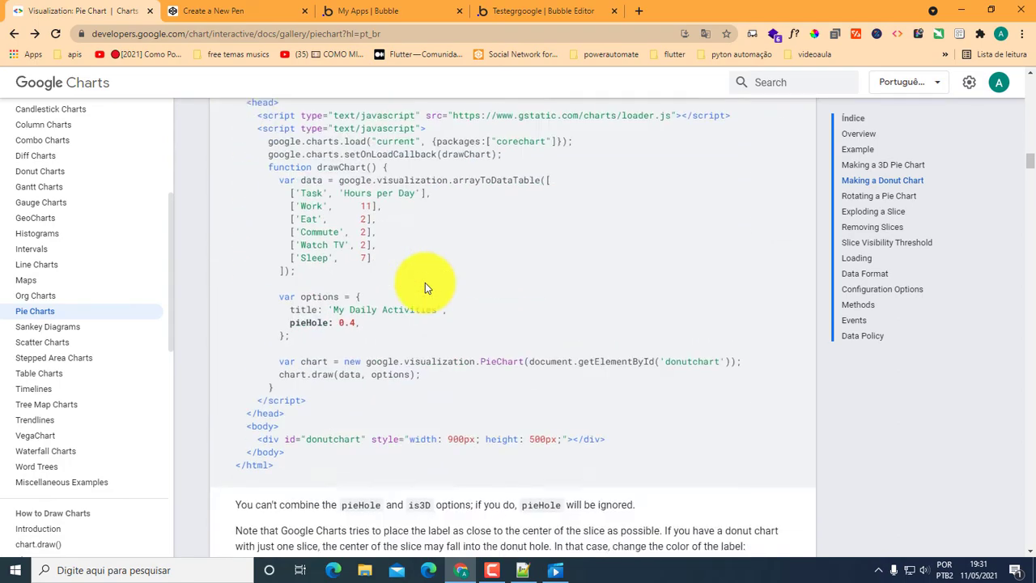
scroll(425, 281, up, 7)
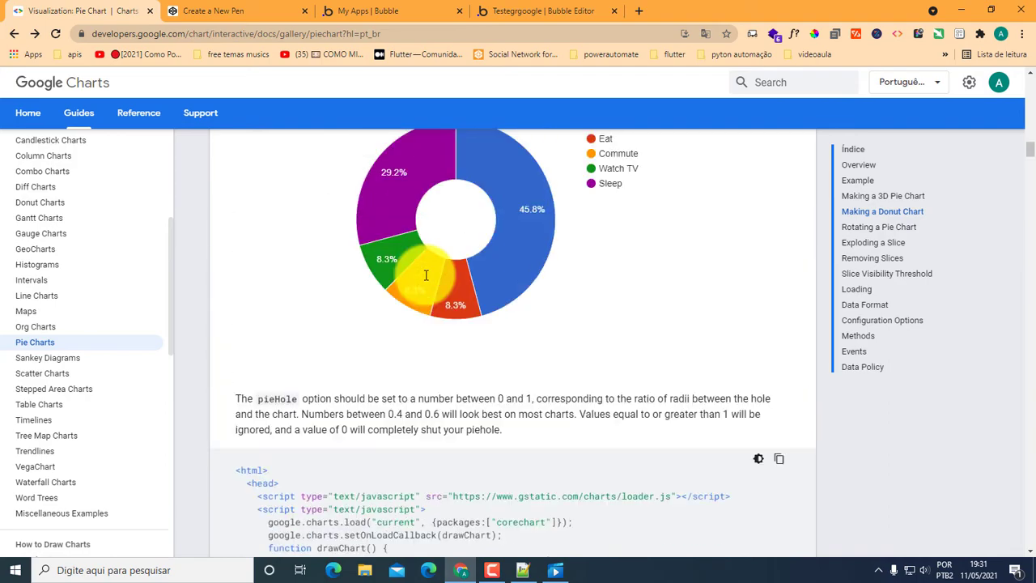
scroll(426, 275, down, 10)
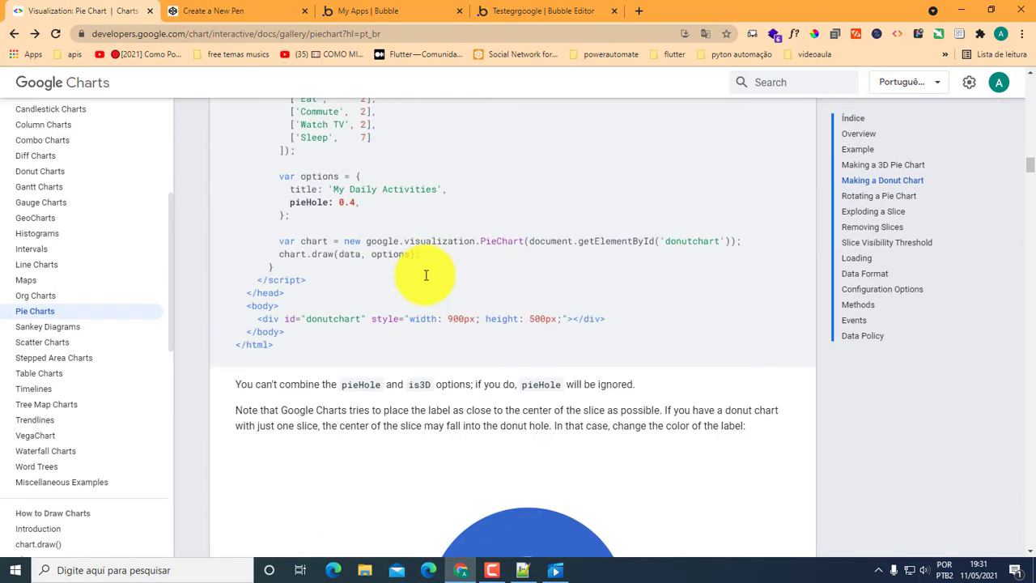
Examine the Rotating a Pie Chart and Exploding a Slice examples in the pie chart guide.
scroll(426, 275, down, 7)
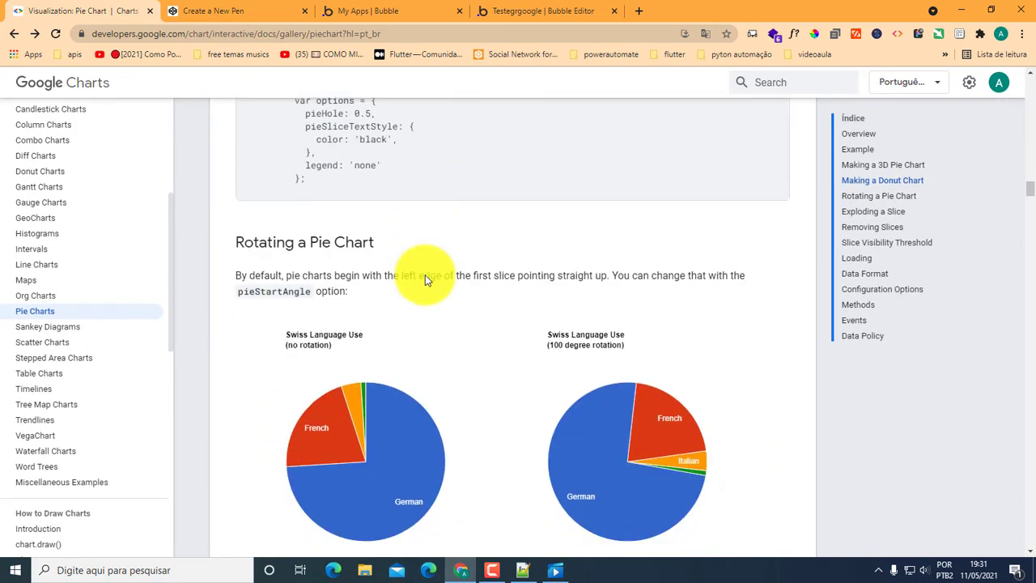
scroll(425, 274, down, 4)
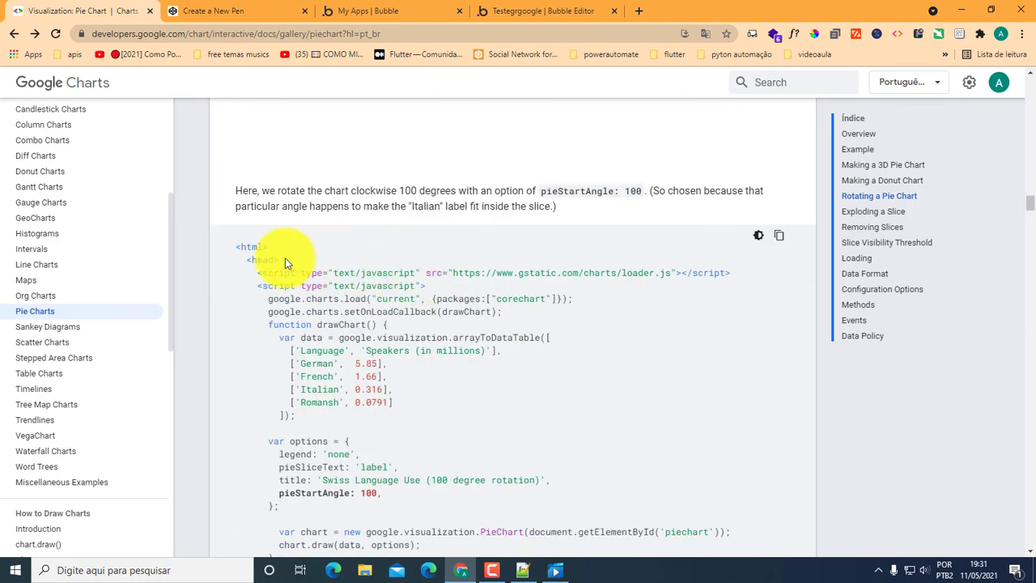
scroll(285, 257, down, 4)
scroll(285, 257, up, 8)
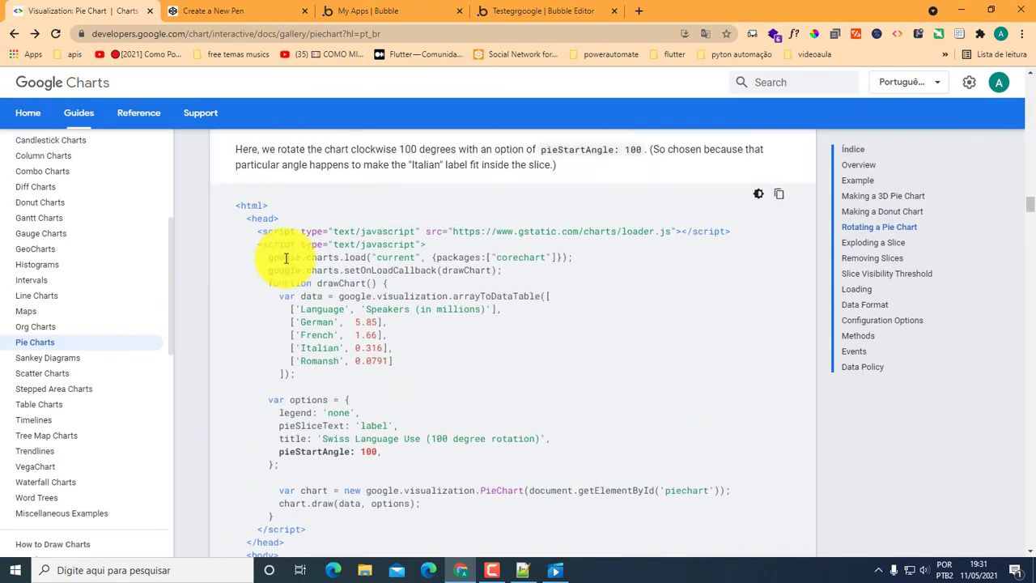
scroll(287, 259, down, 10)
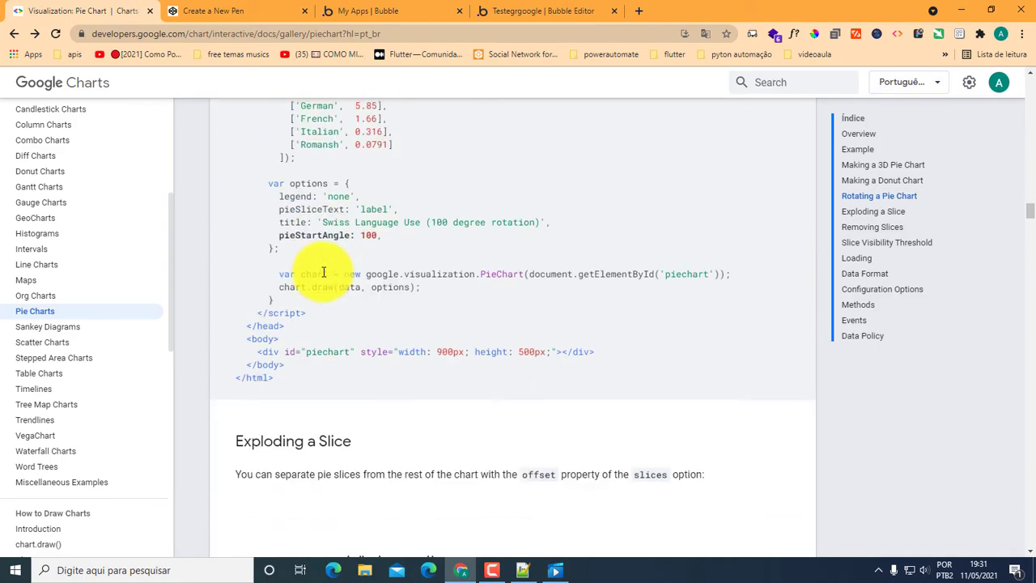
scroll(323, 272, down, 2)
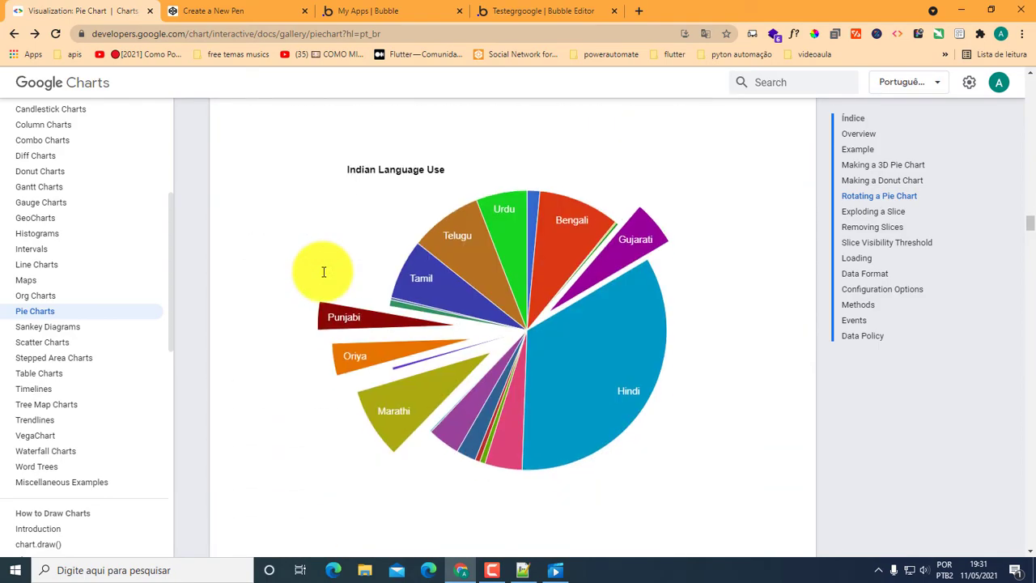
Open the Line Charts guide and examine the Curving the Lines example chart and its code.
click(30, 265)
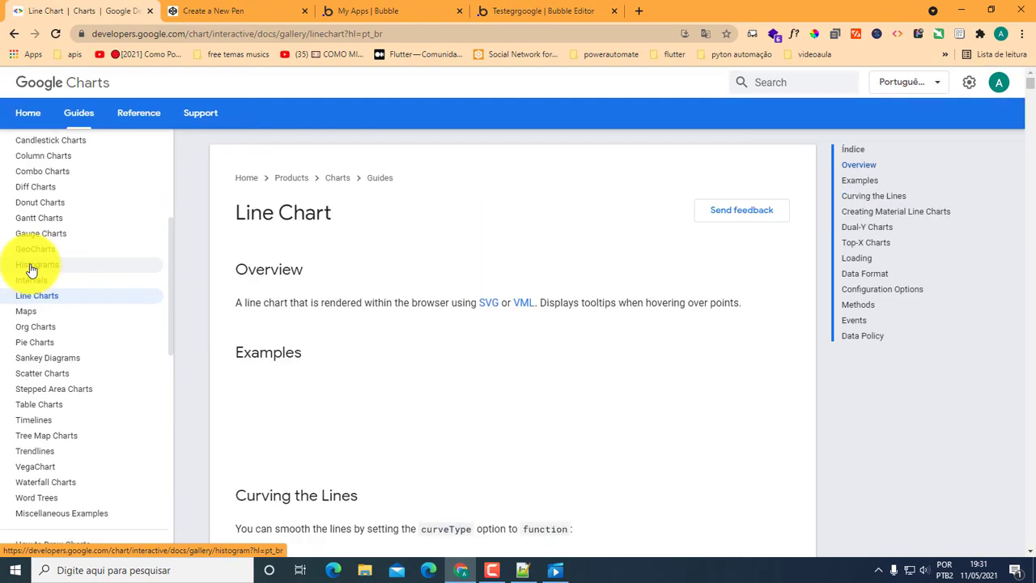
scroll(585, 335, down, 3)
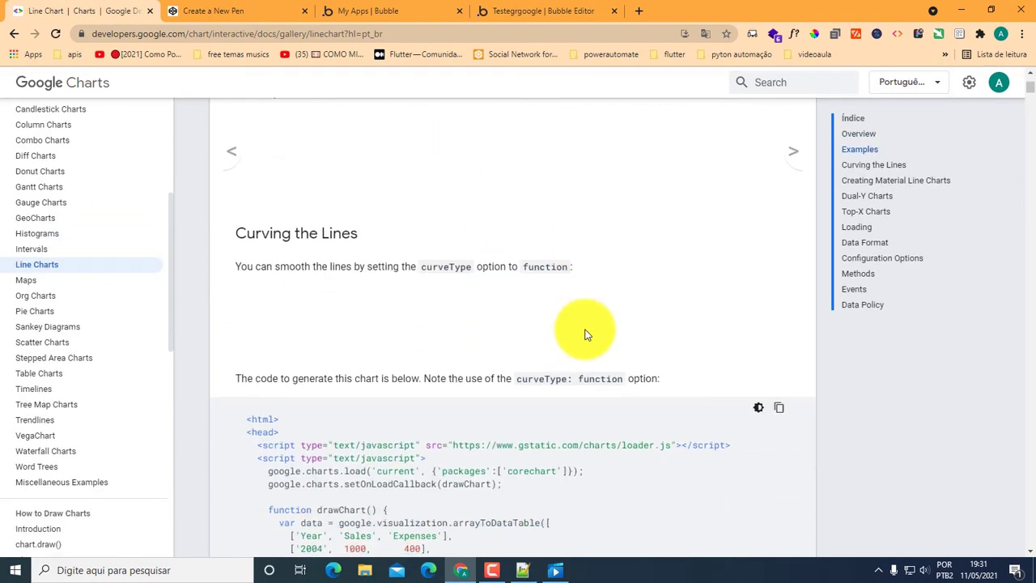
scroll(585, 331, down, 2)
scroll(379, 305, up, 3)
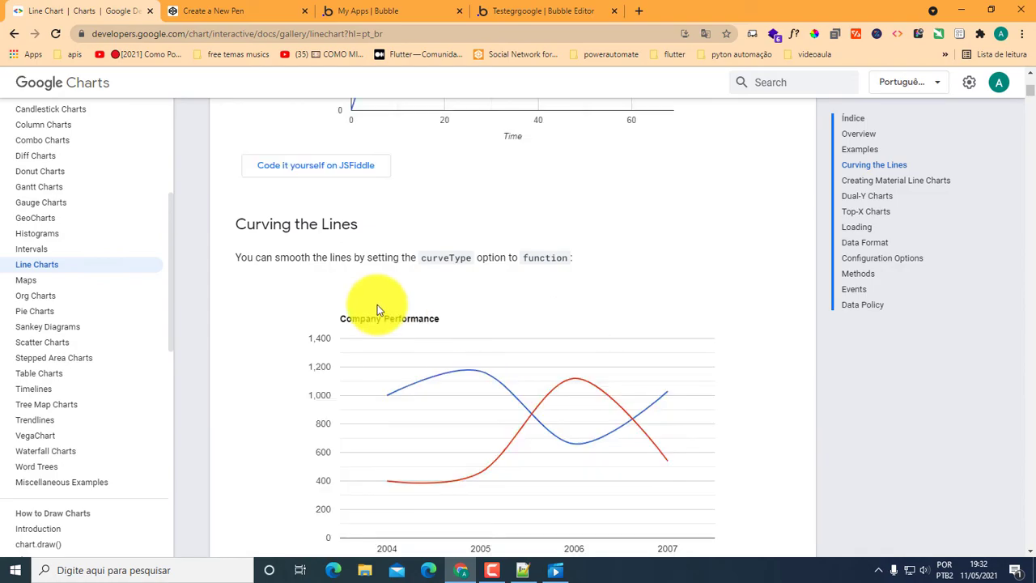
scroll(467, 304, up, 4)
scroll(467, 305, down, 1)
scroll(467, 305, down, 9)
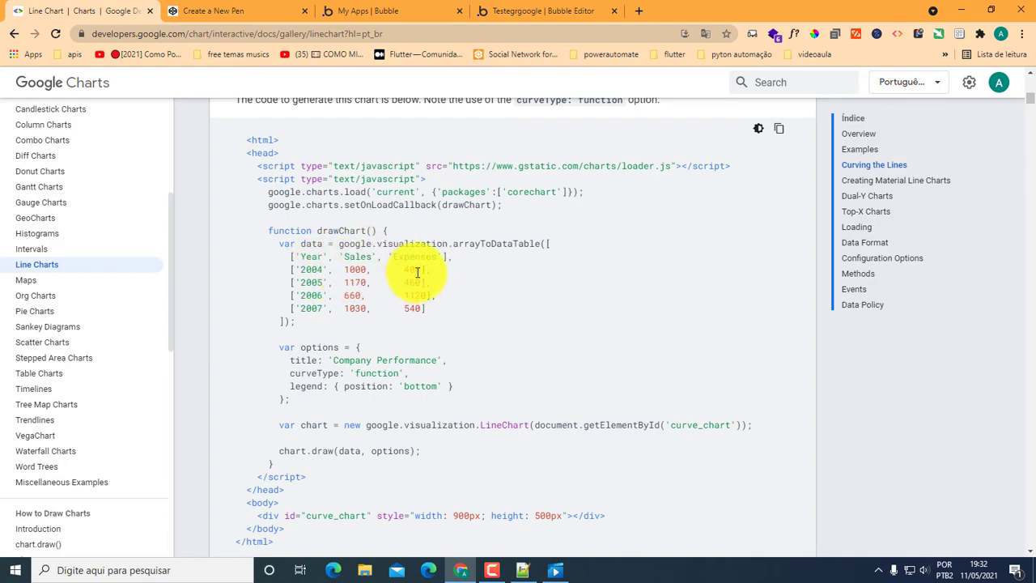
scroll(456, 304, up, 5)
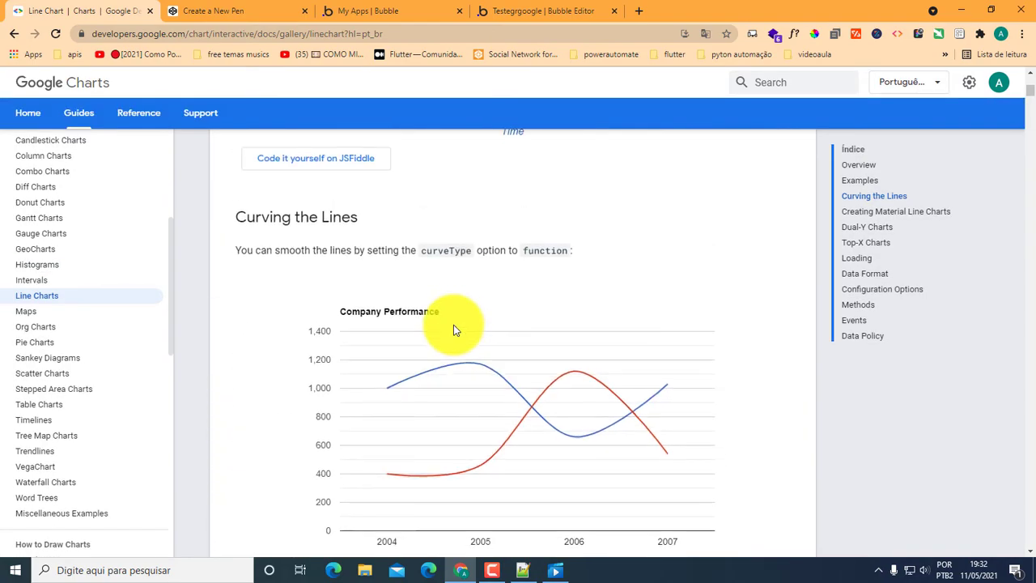
scroll(394, 381, down, 2)
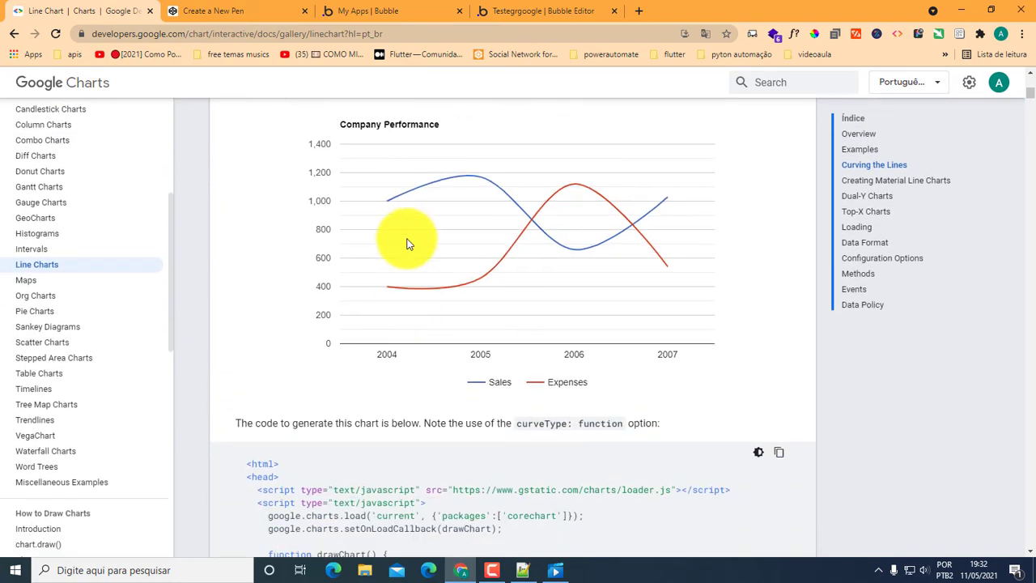
Compare the 2004 and 2005 Sales and Expenses points on the Company Performance chart with the data rows in its code.
mouse_move(392, 290)
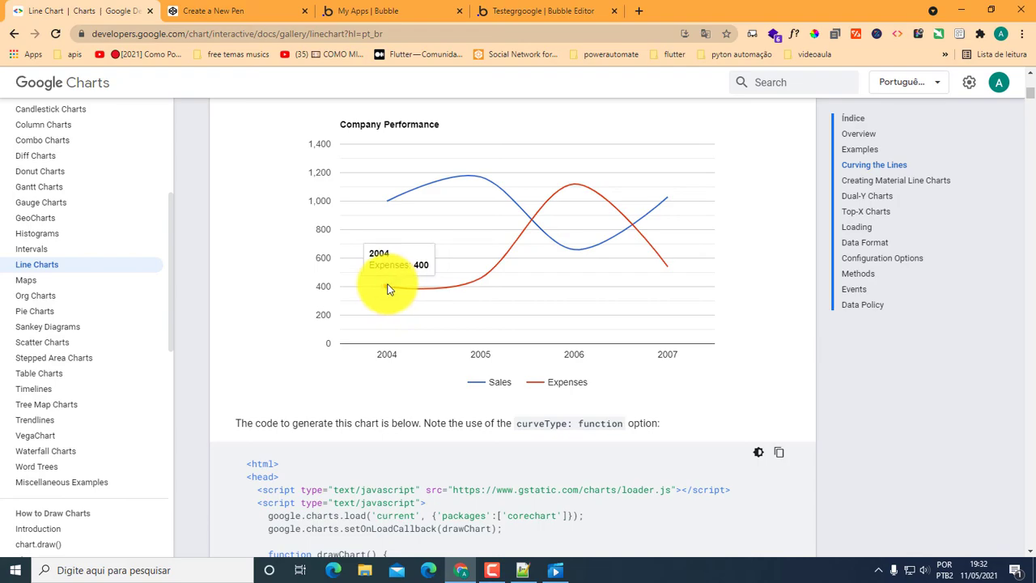
mouse_move(388, 199)
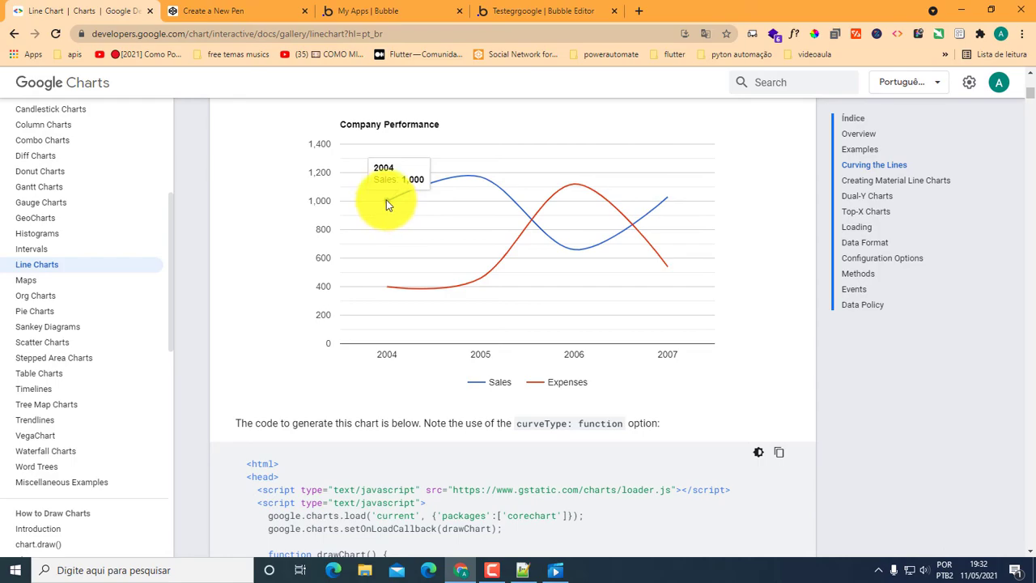
scroll(386, 207, down, 2)
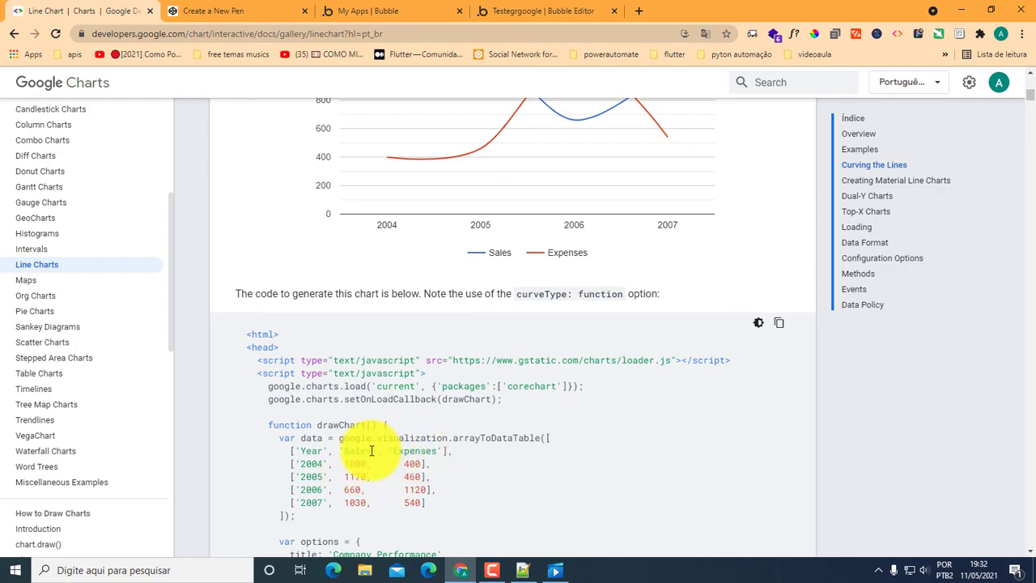
double_click(412, 465)
scroll(412, 412, up, 2)
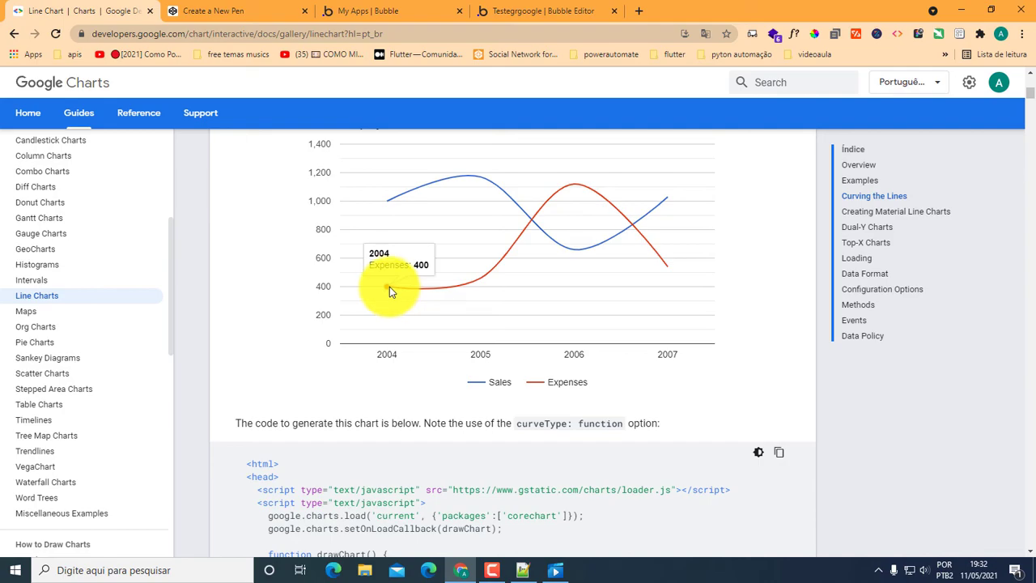
scroll(390, 286, down, 3)
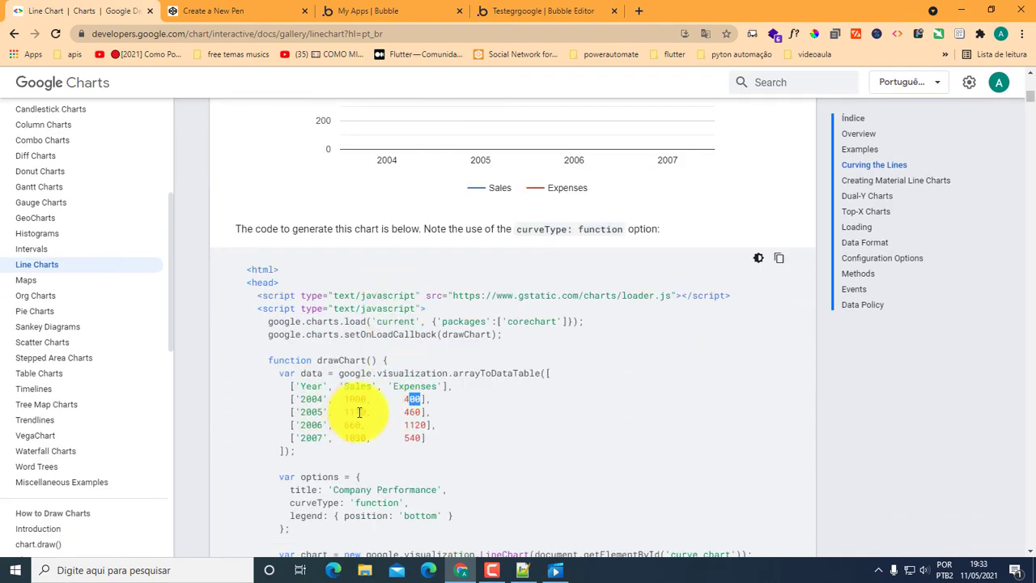
scroll(419, 410, up, 3)
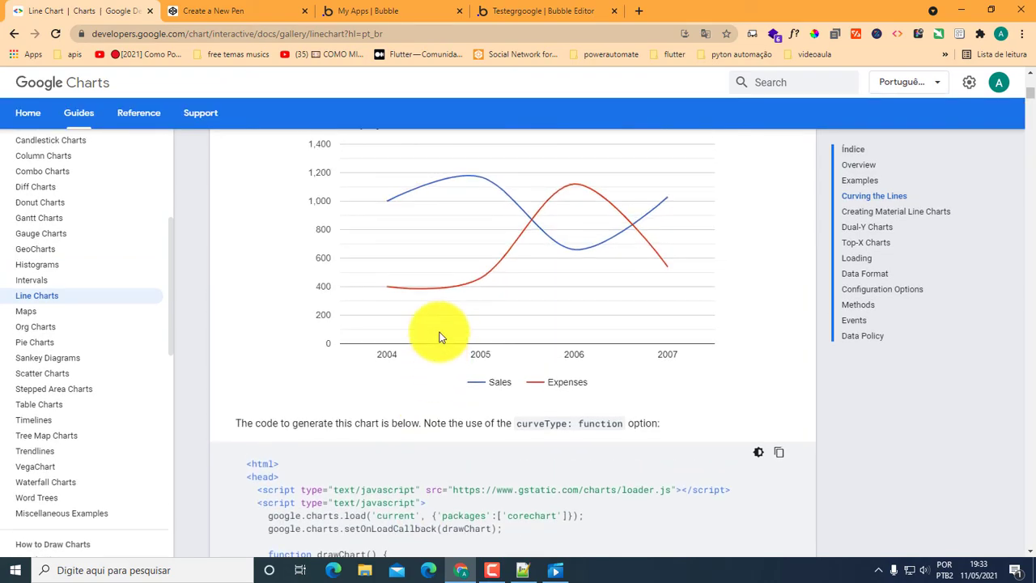
mouse_move(475, 282)
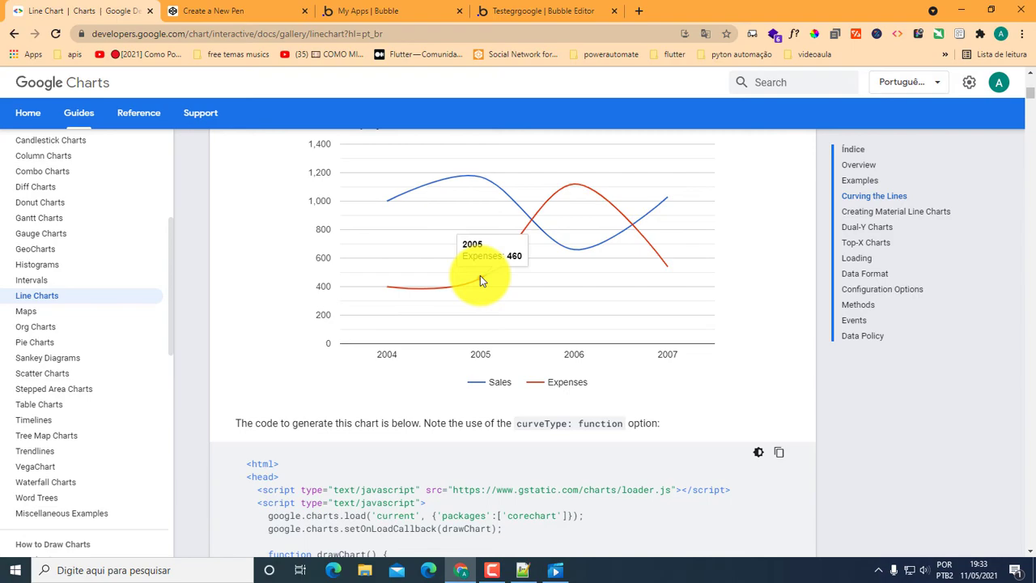
mouse_move(480, 180)
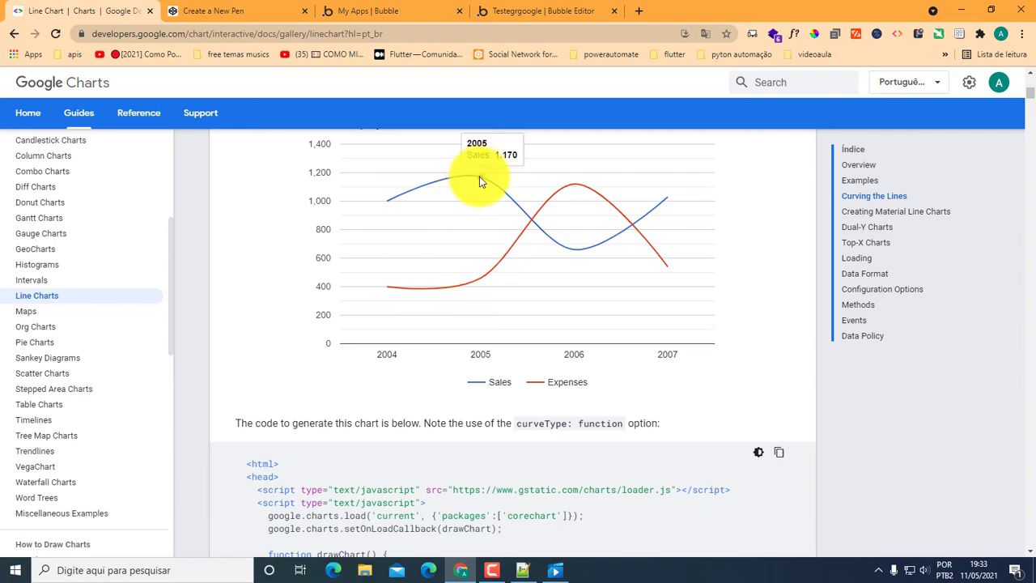
Open the Gauge Charts guide and examine the example's code.
click(46, 233)
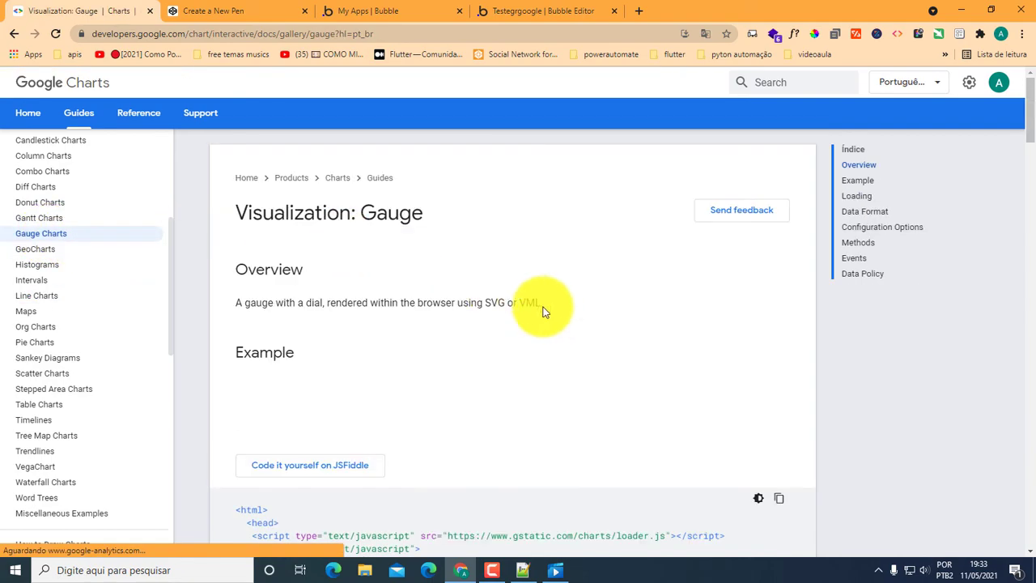
scroll(544, 352, down, 5)
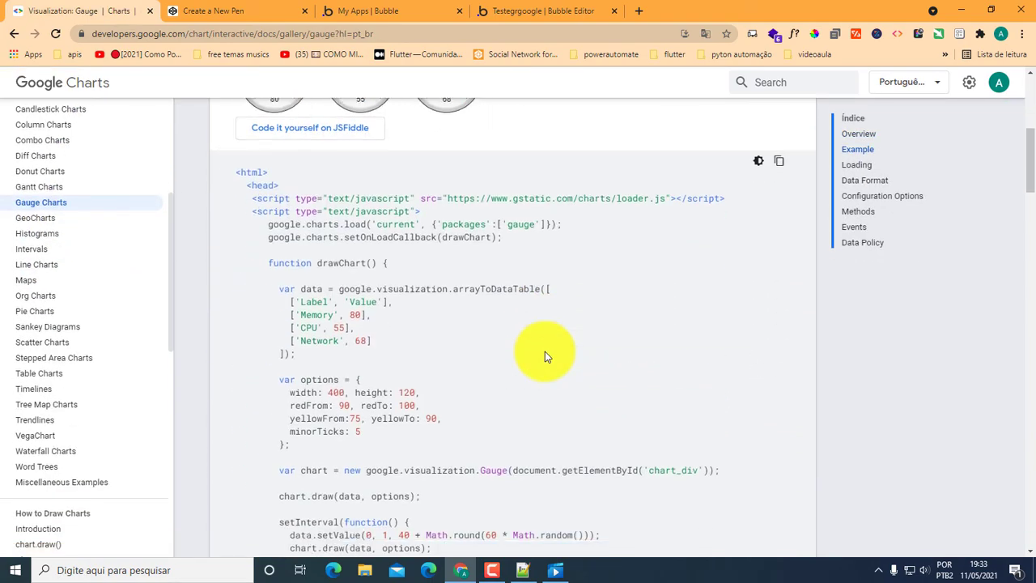
scroll(545, 351, down, 3)
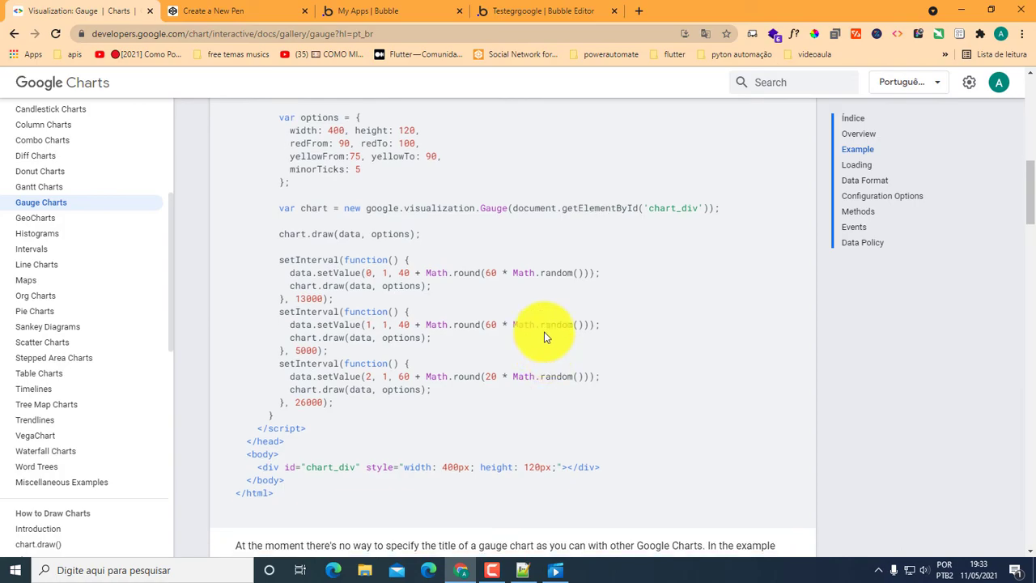
Compare the Memory, CPU and Network gauges in the Computational resources example with the data, options and intervals in its code.
scroll(341, 163, up, 1)
scroll(429, 213, up, 1)
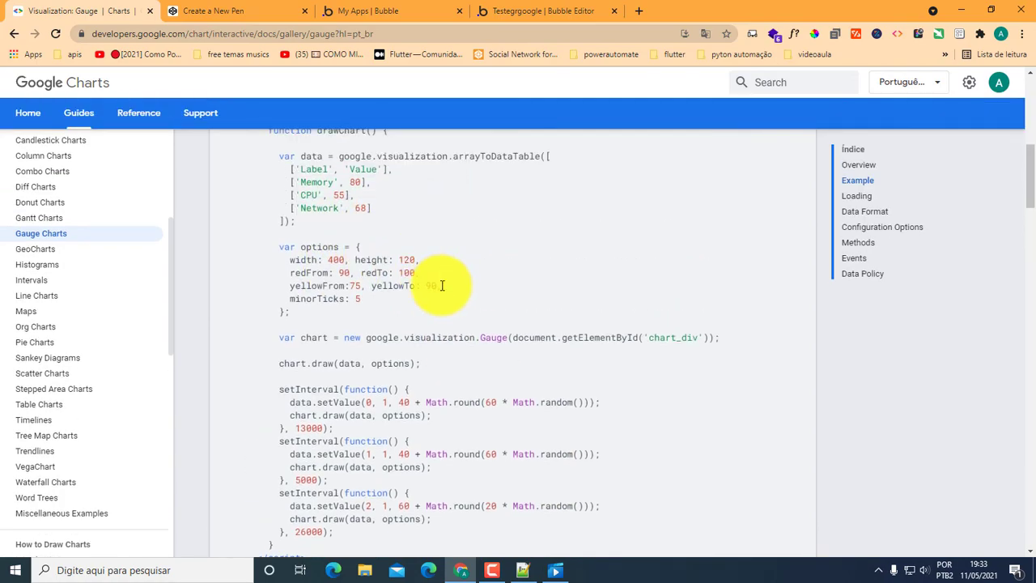
scroll(350, 301, up, 1)
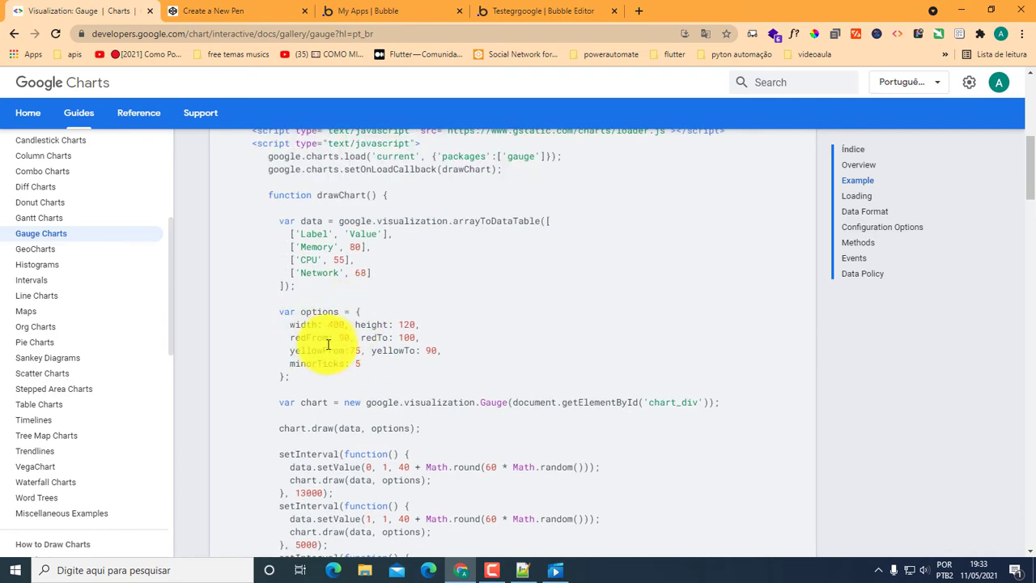
scroll(324, 332, up, 4)
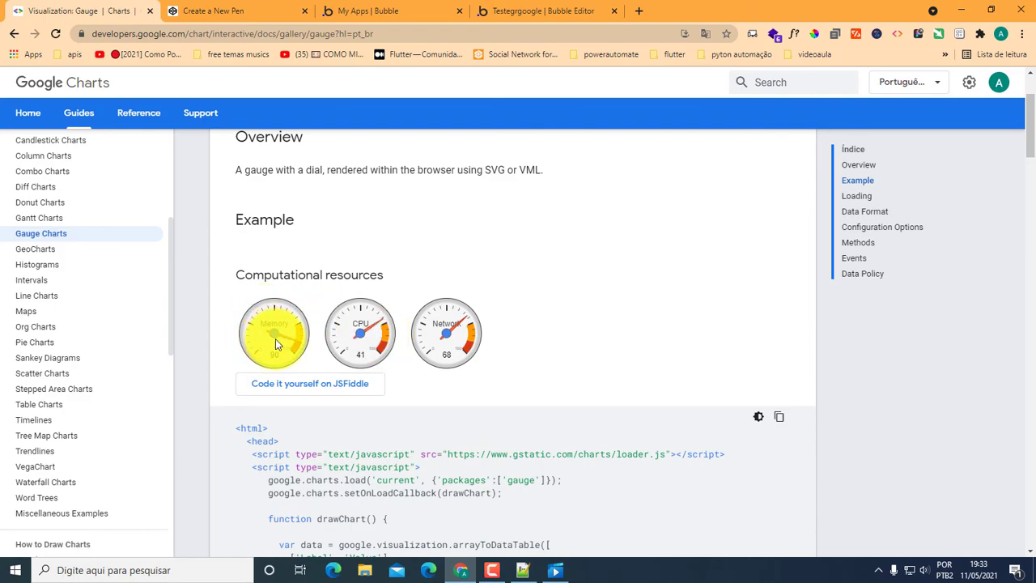
scroll(275, 338, up, 1)
scroll(275, 338, down, 1)
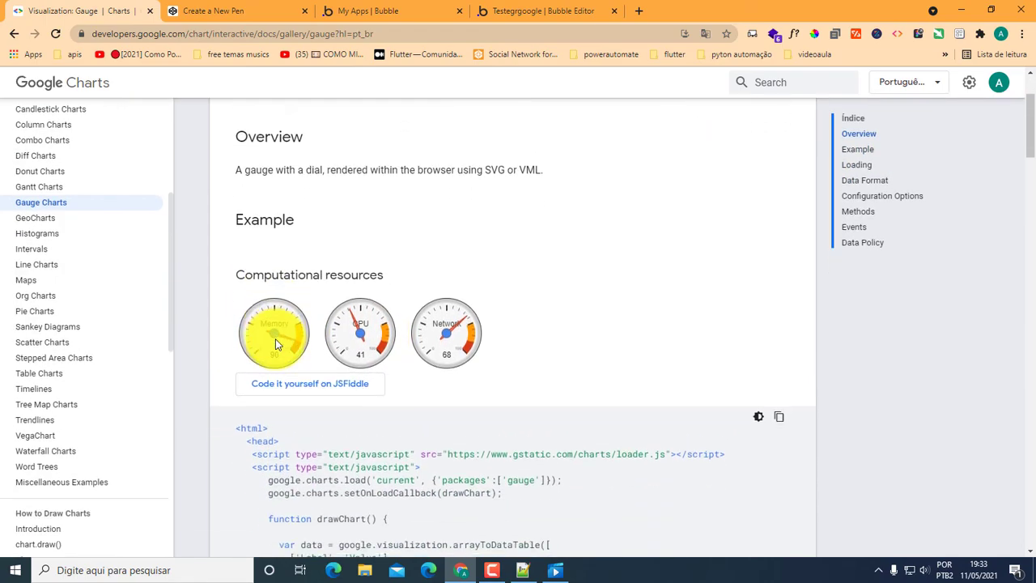
scroll(275, 342, down, 1)
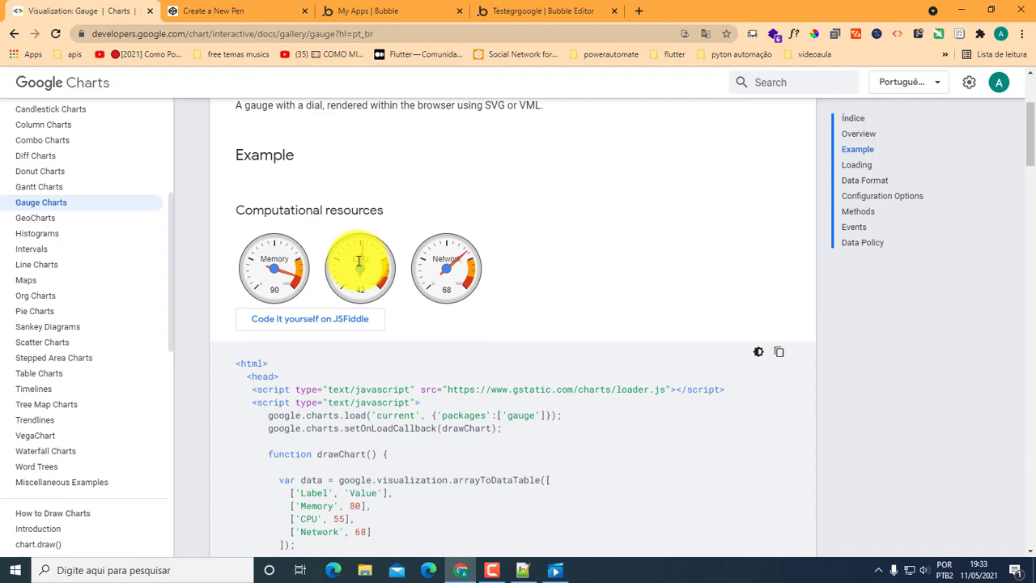
scroll(359, 261, down, 1)
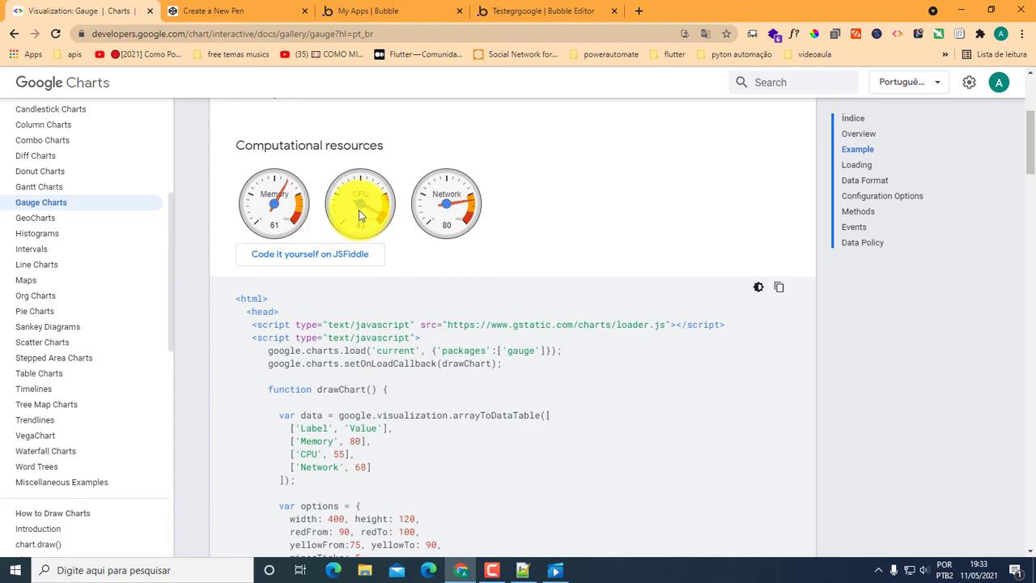
scroll(359, 214, down, 2)
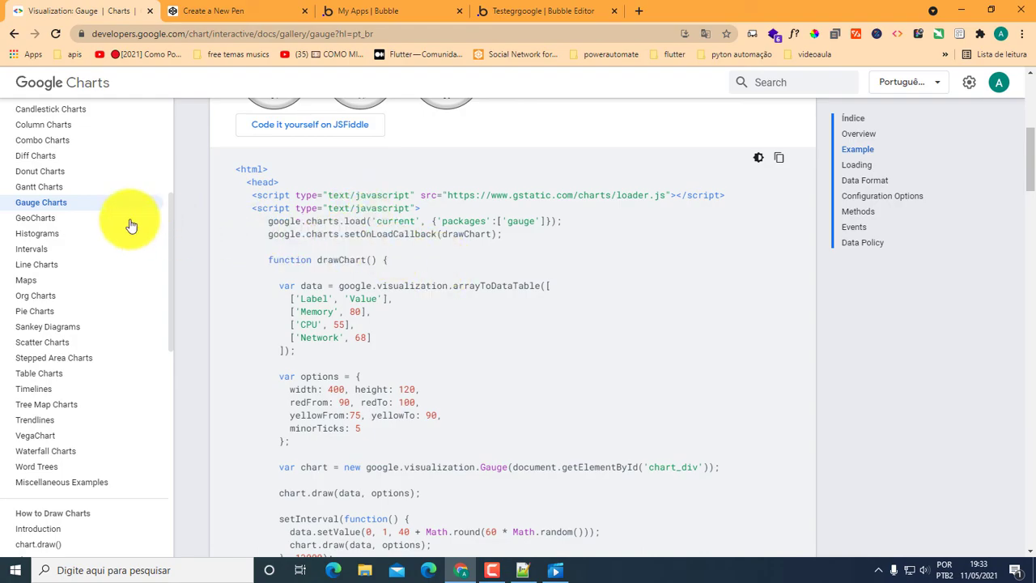
Open the Gantt Charts guide and examine the simple example's code and the No dependencies chart.
click(51, 189)
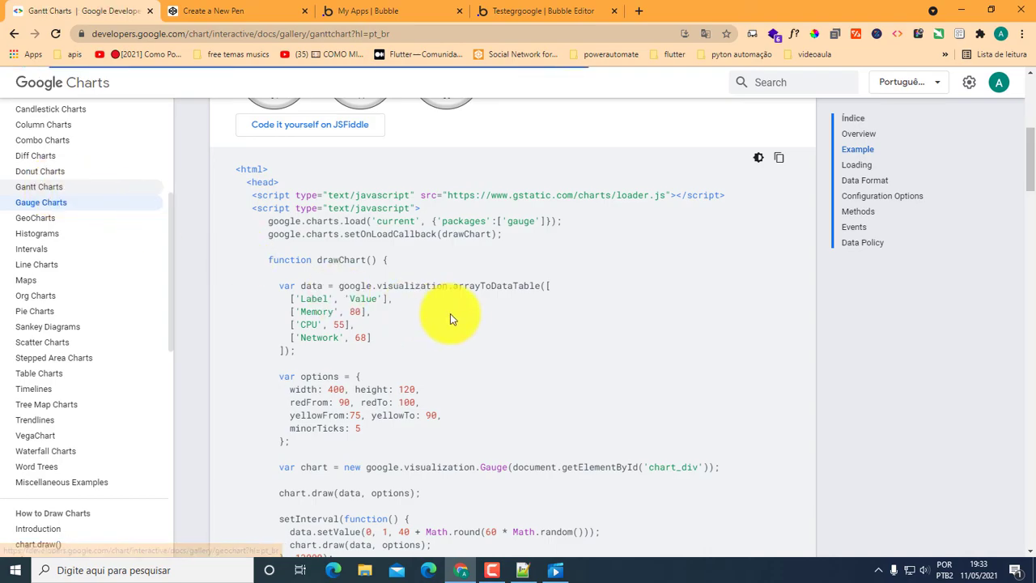
scroll(508, 412, down, 5)
scroll(267, 199, down, 4)
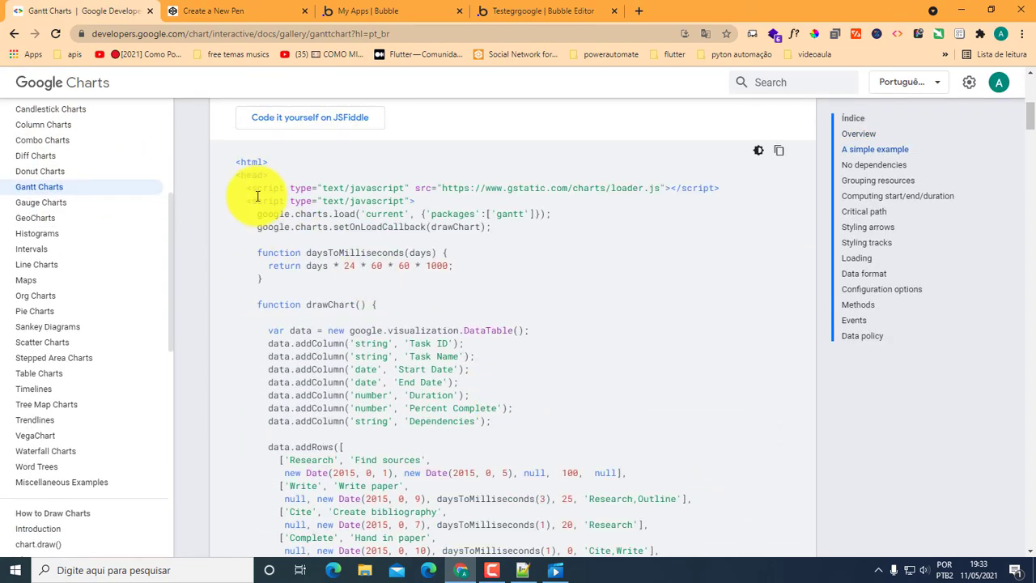
scroll(488, 299, down, 5)
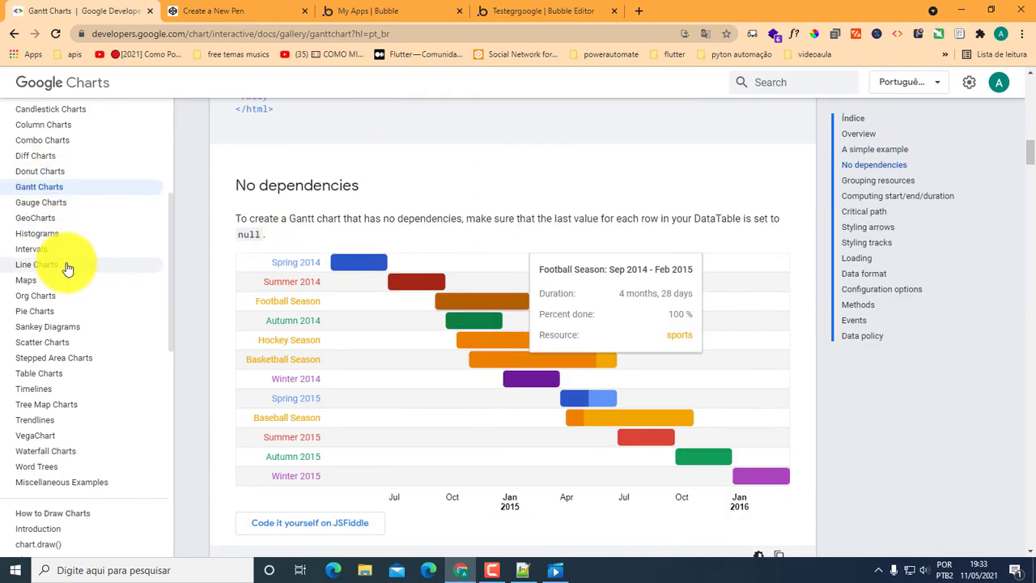
Open the Scatter Charts guide and examine the Age vs. Weight comparison chart and its code.
scroll(68, 267, up, 1)
scroll(73, 190, up, 2)
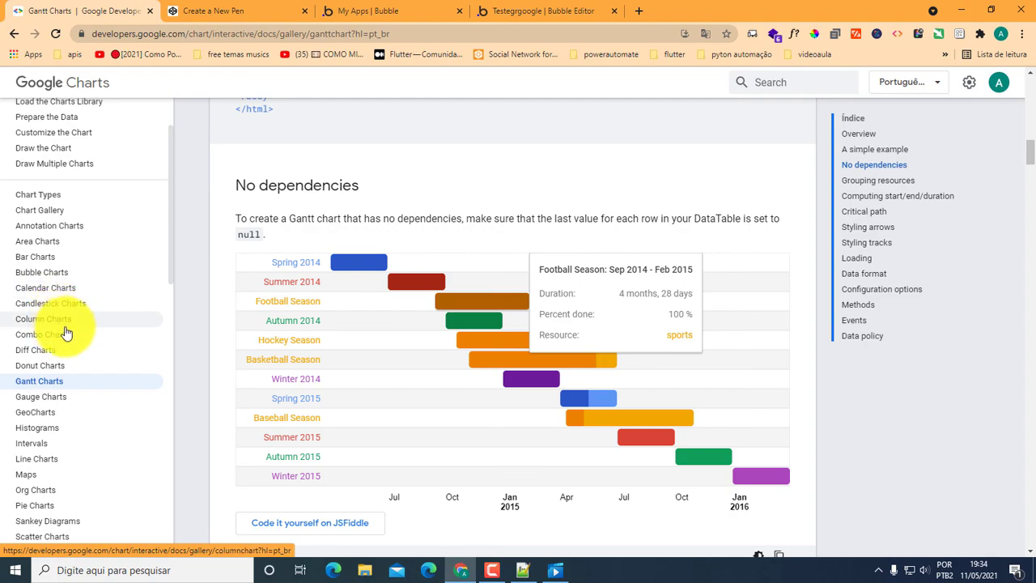
scroll(89, 332, down, 2)
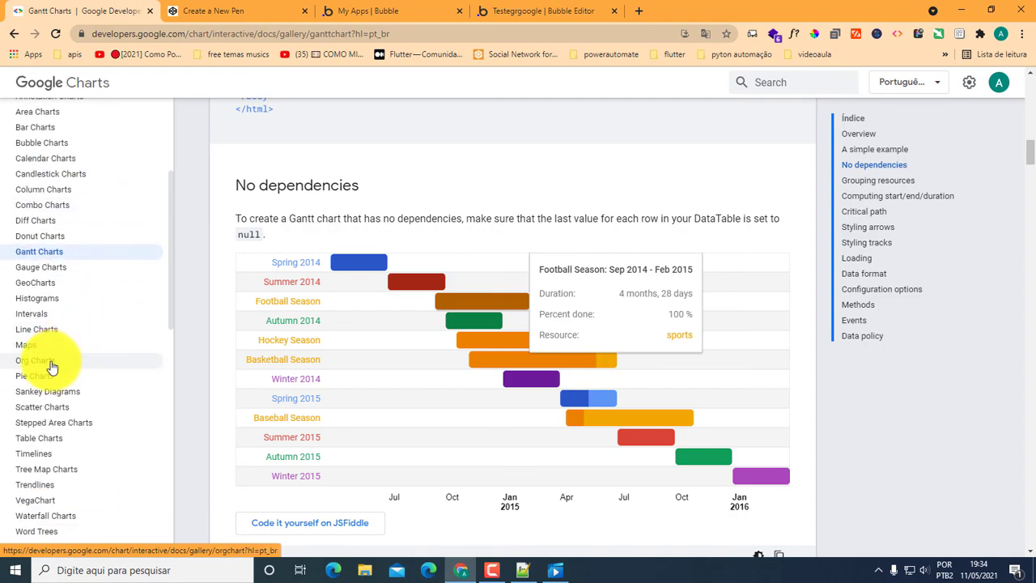
scroll(73, 324, down, 2)
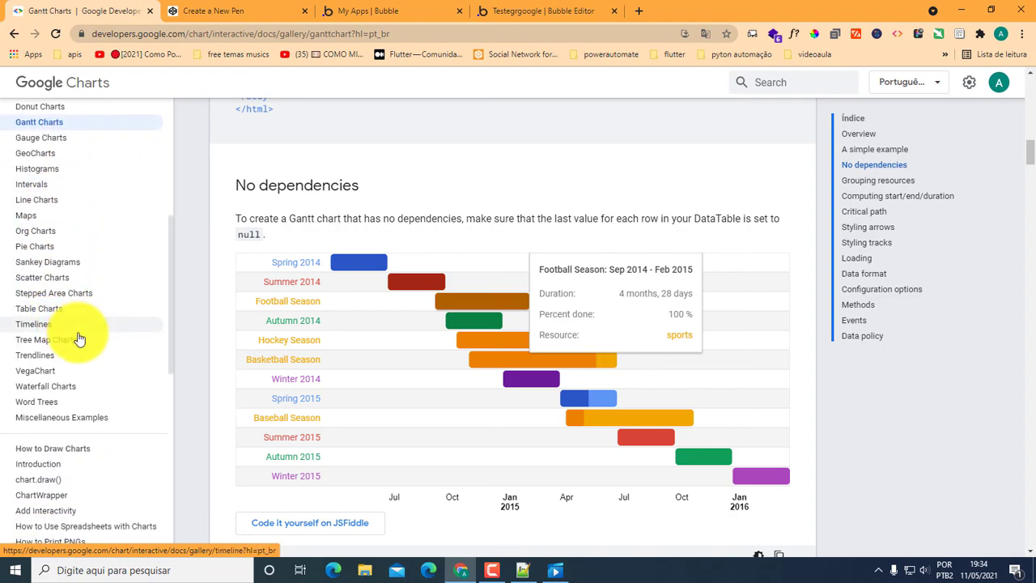
click(35, 267)
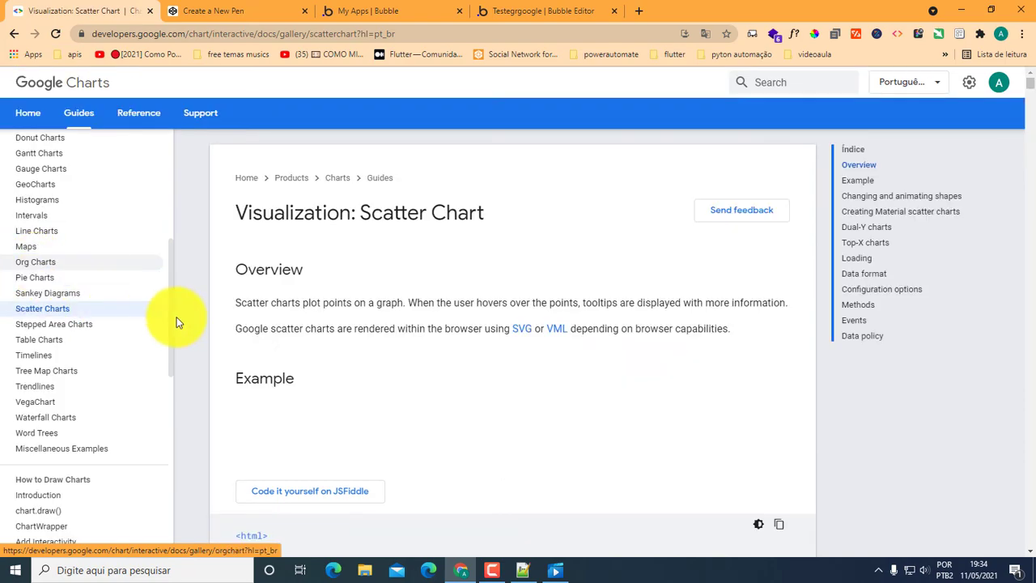
scroll(420, 322, down, 3)
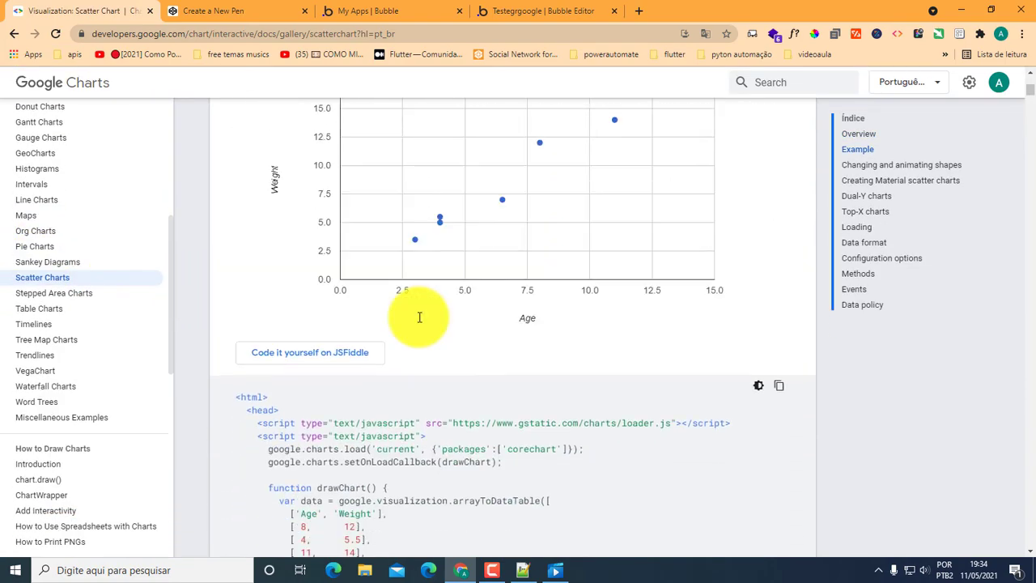
scroll(418, 322, down, 4)
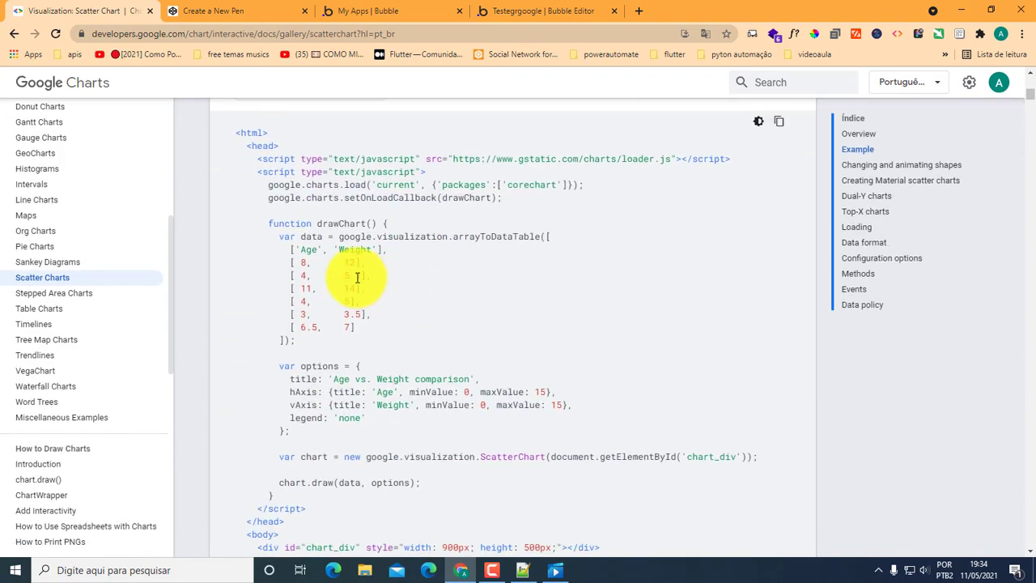
Open the Bar Charts guide and examine the Coloring bars, Bar styles and Labeling bars examples.
scroll(74, 293, up, 1)
scroll(62, 283, up, 3)
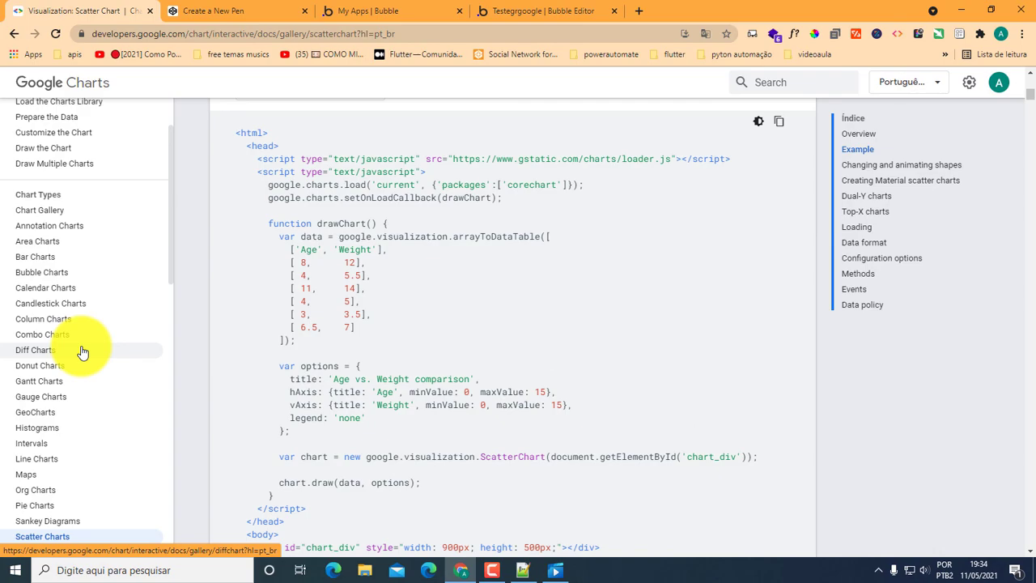
click(43, 258)
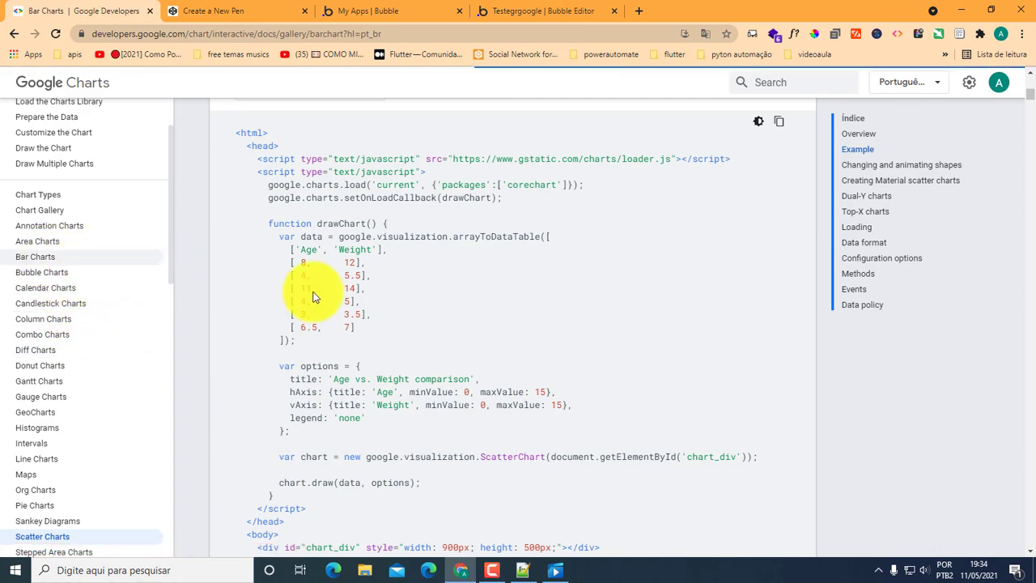
scroll(467, 331, down, 2)
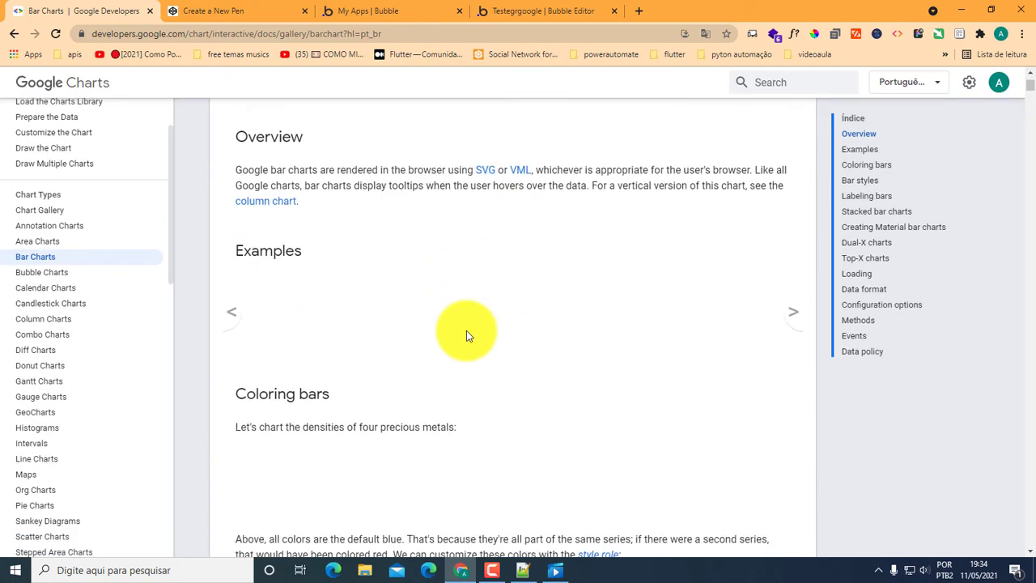
scroll(466, 330, down, 4)
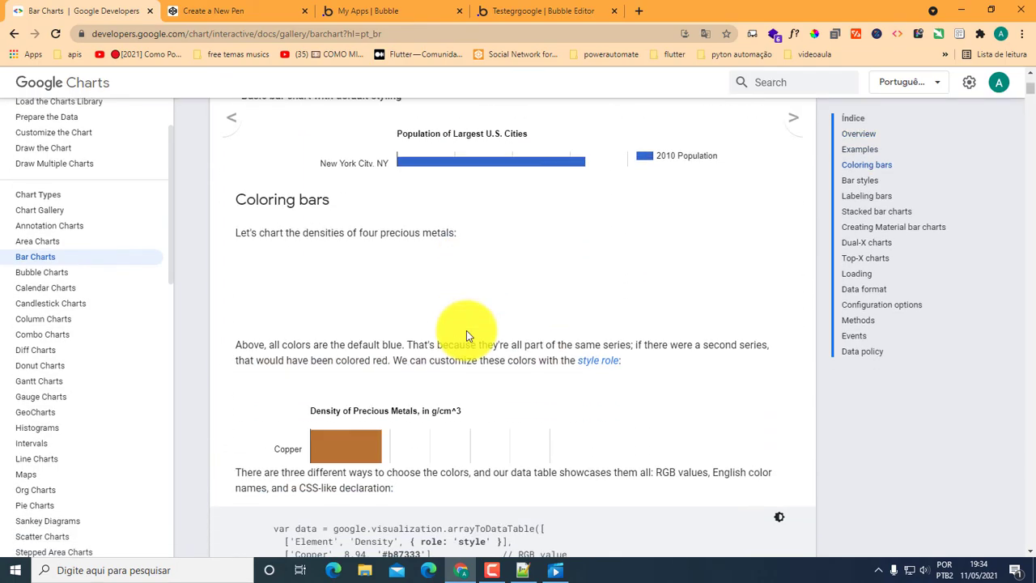
scroll(467, 330, down, 5)
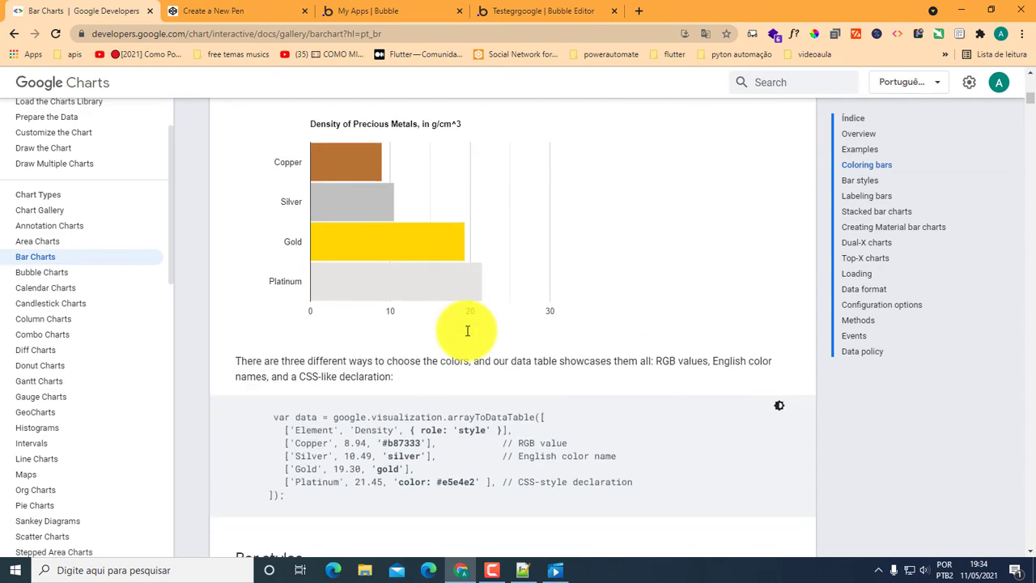
scroll(467, 331, down, 7)
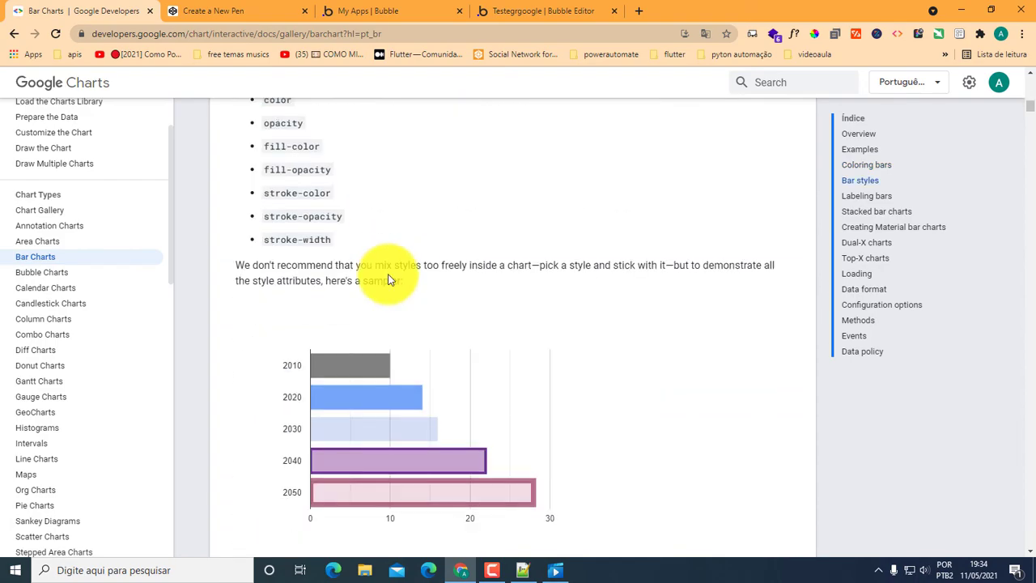
scroll(388, 279, down, 7)
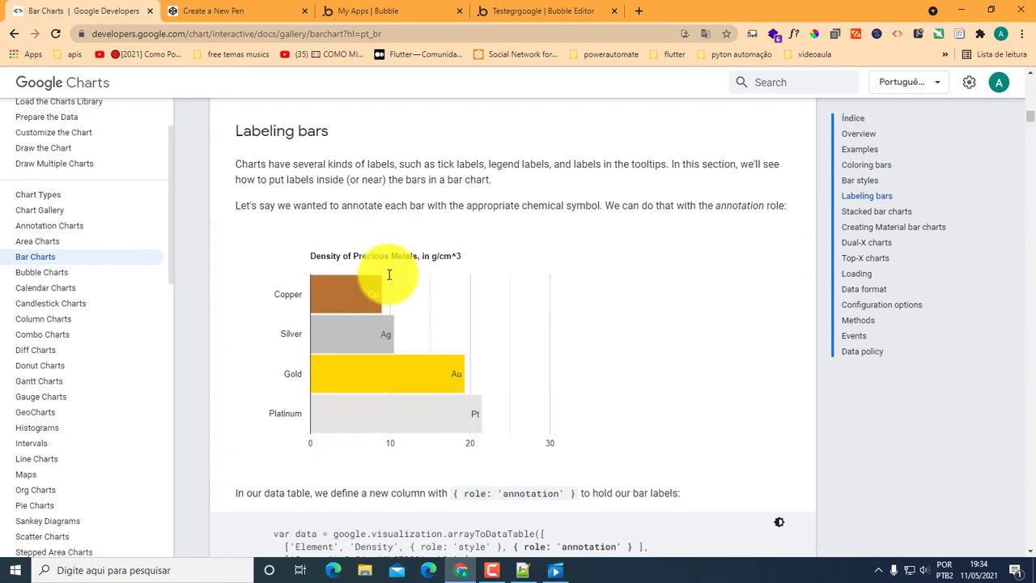
scroll(389, 279, up, 3)
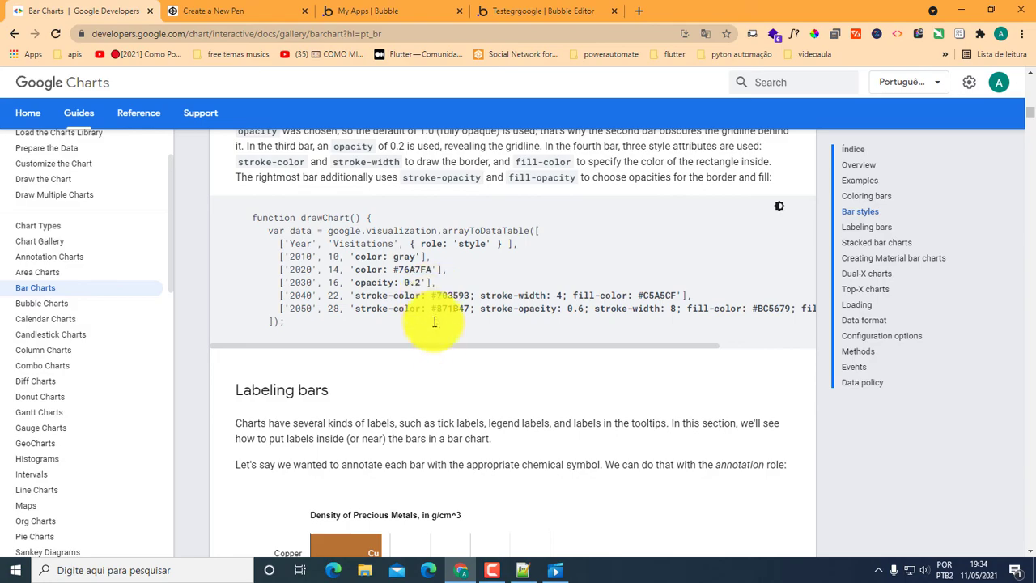
scroll(435, 336, down, 10)
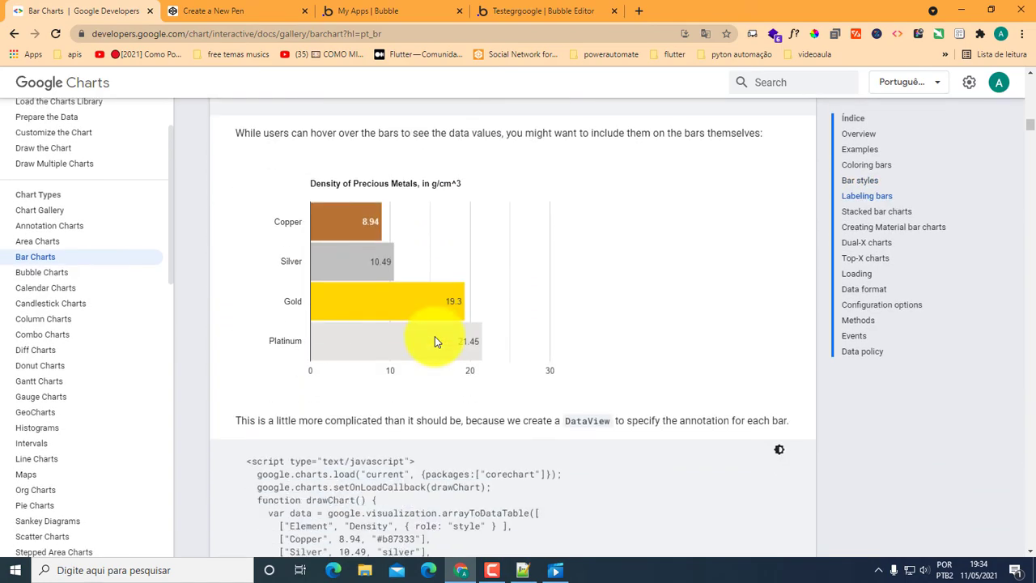
Open the Pie Charts guide and copy the Making a Donut Chart example code with pieHole 0.4.
scroll(435, 336, up, 1)
scroll(116, 340, up, 2)
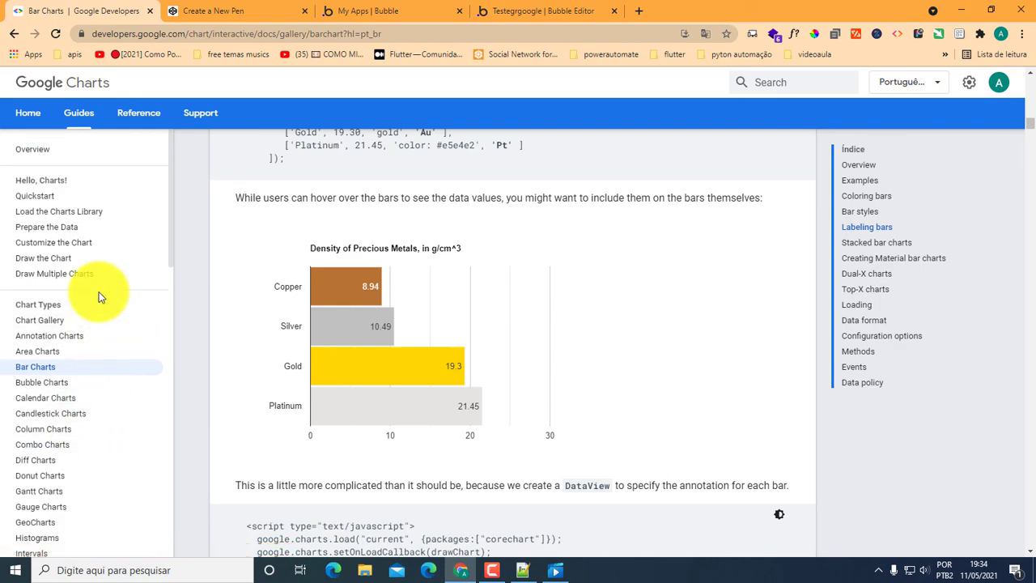
scroll(94, 311, down, 1)
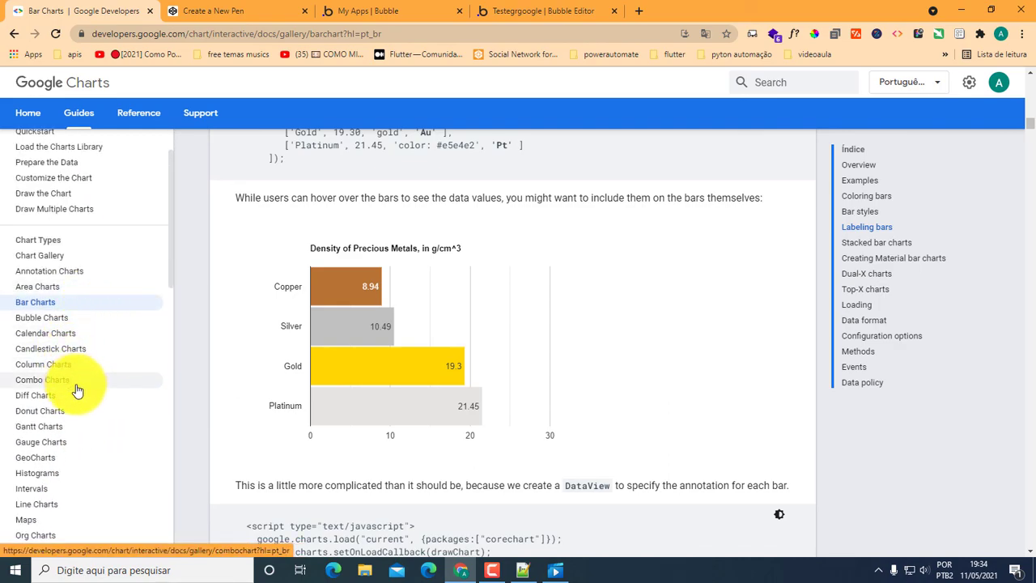
scroll(78, 404, down, 1)
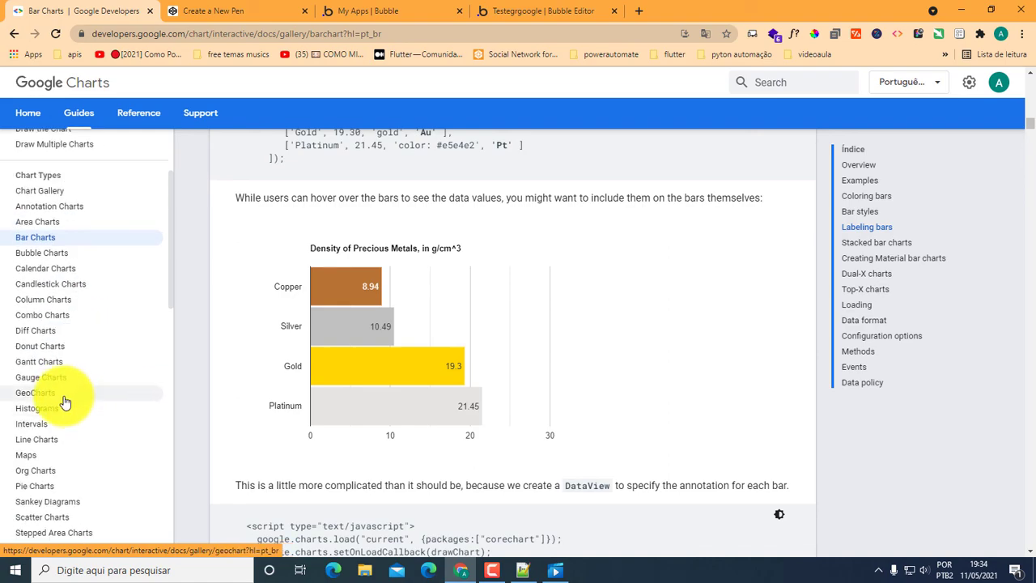
scroll(48, 400, down, 2)
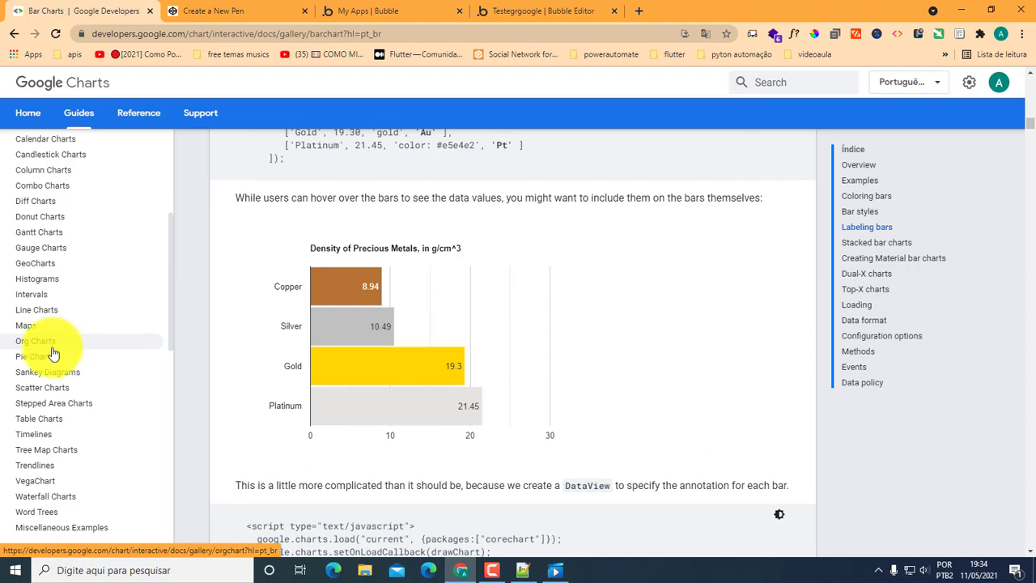
click(46, 357)
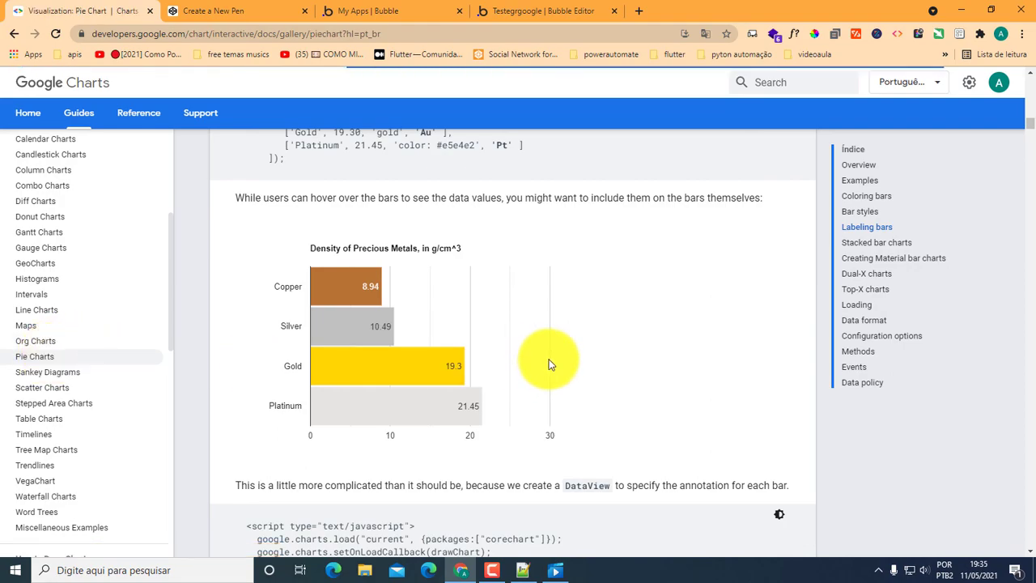
scroll(549, 365, down, 3)
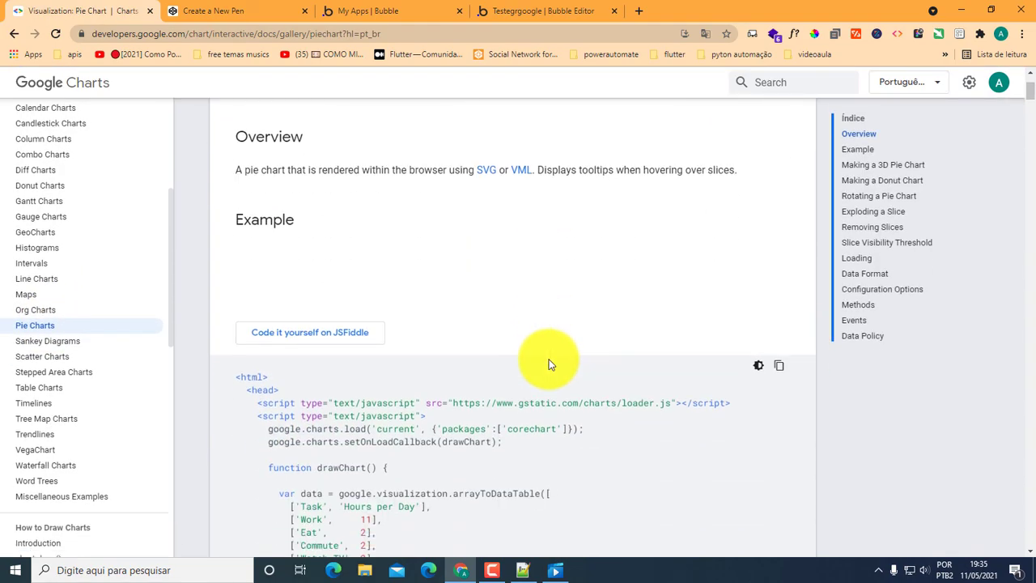
scroll(549, 364, down, 10)
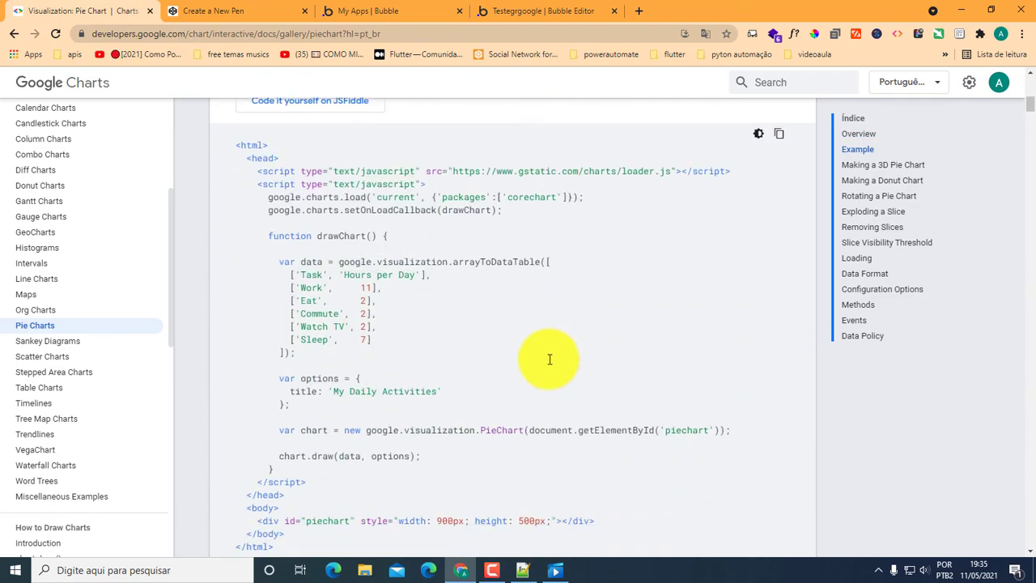
scroll(555, 386, down, 10)
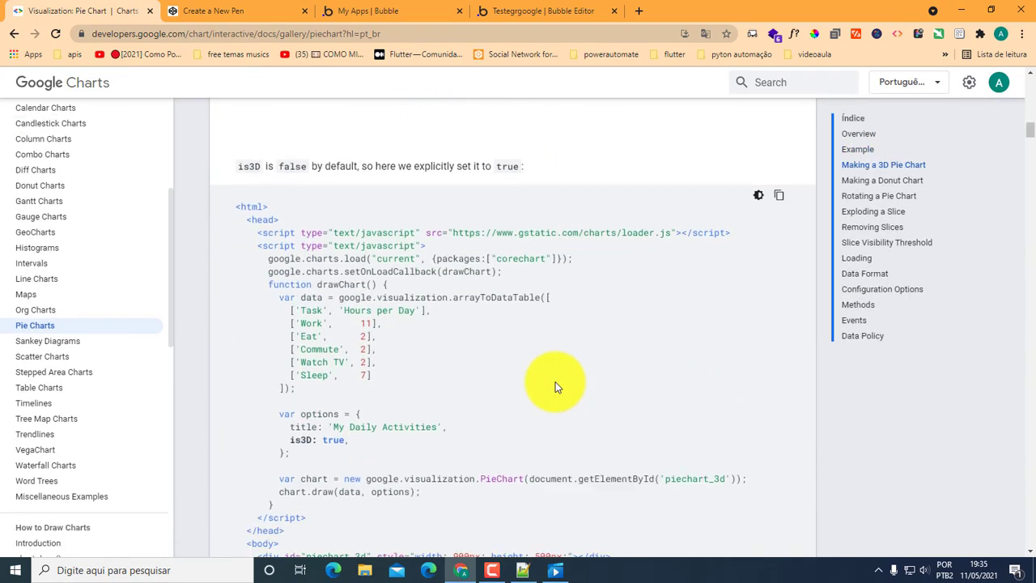
scroll(444, 293, down, 5)
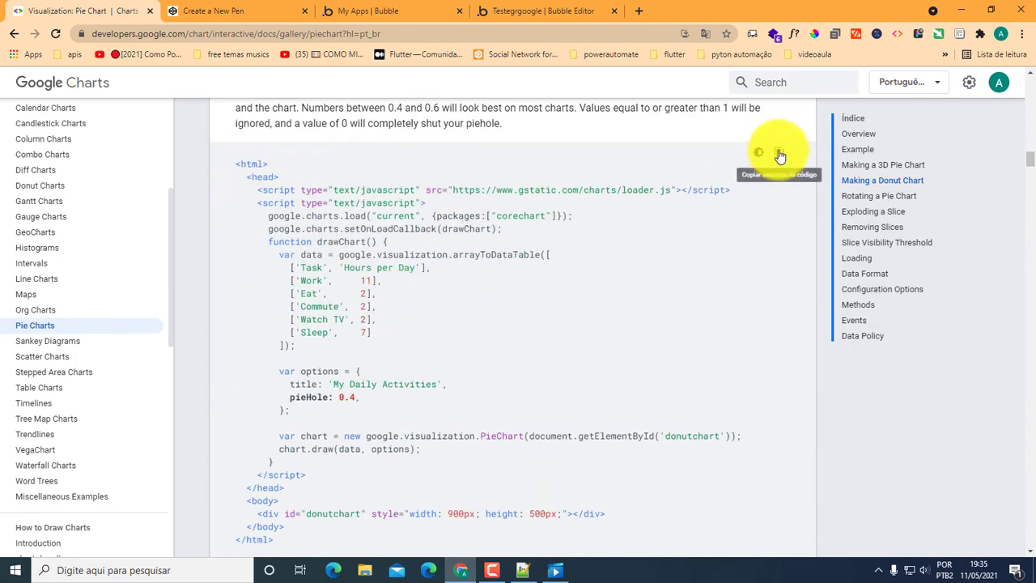
click(779, 154)
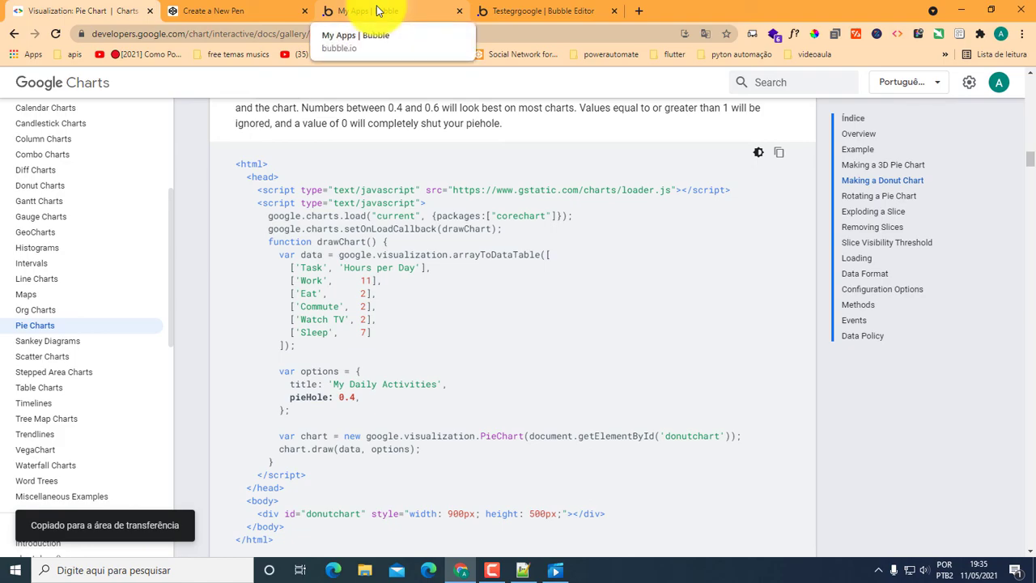
Switch to the Bubble editor's design view and draw an HTML element about 715 by 475 below the month and value inputs.
click(496, 12)
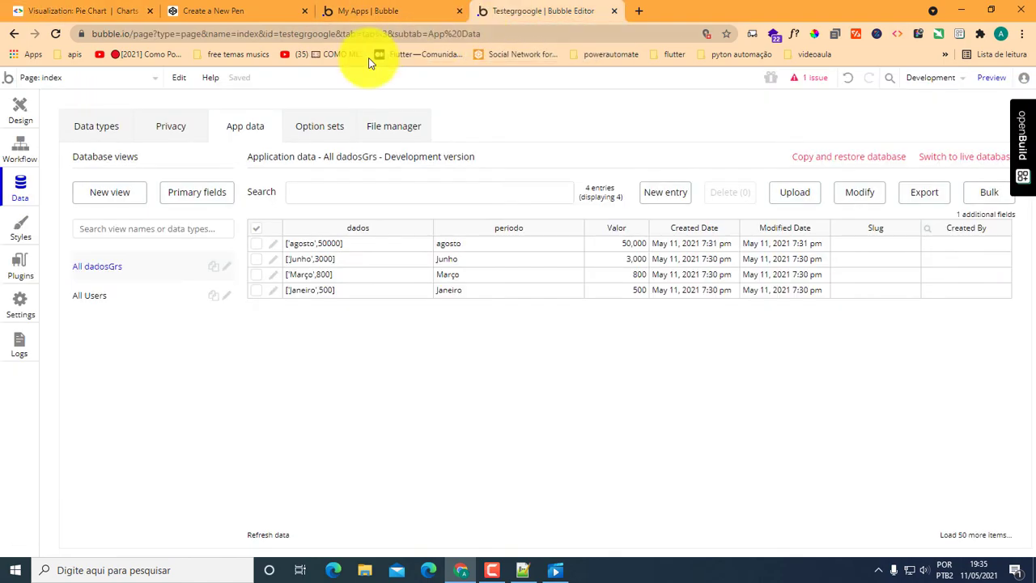
click(22, 111)
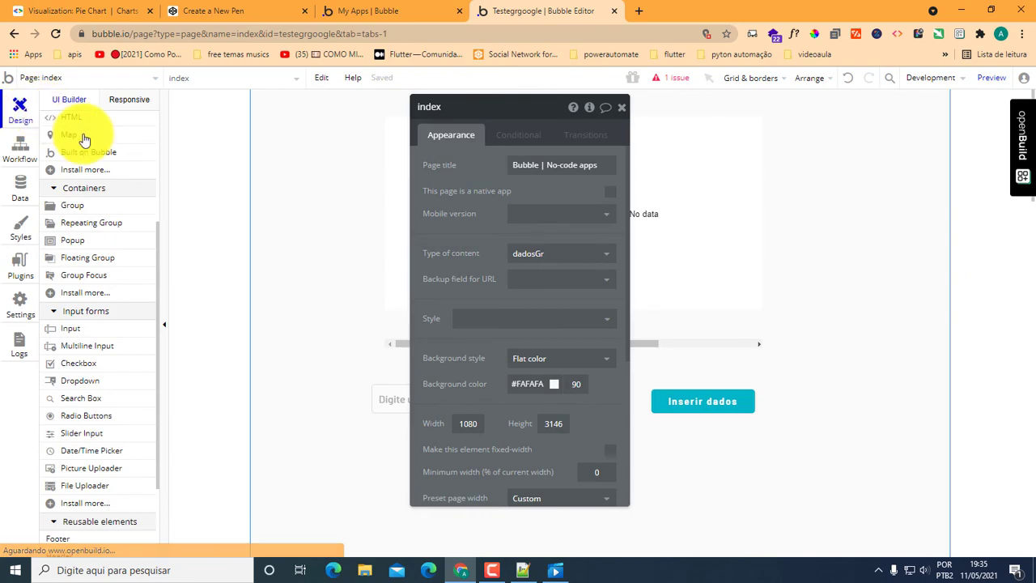
click(624, 110)
scroll(781, 202, down, 1)
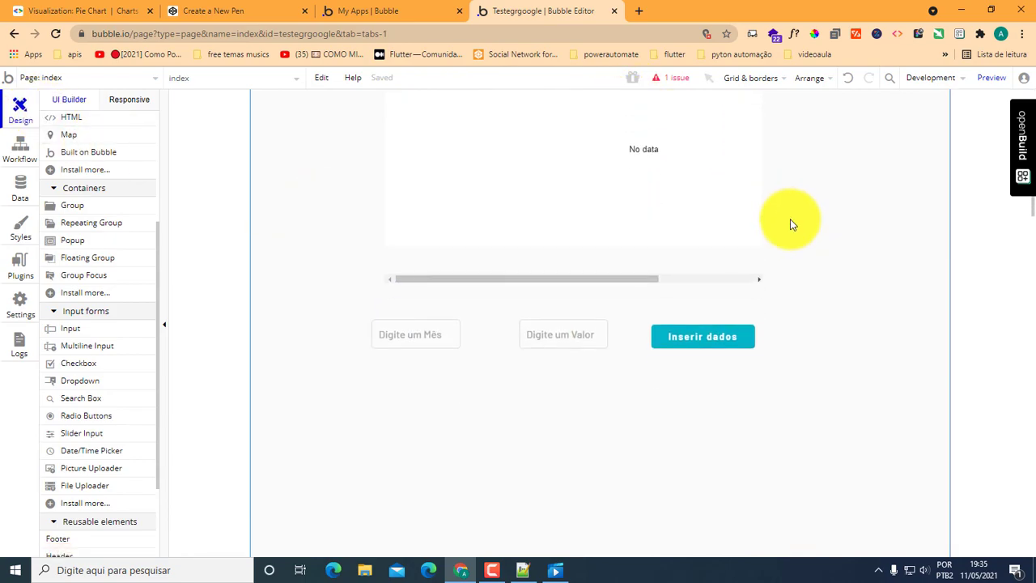
scroll(484, 325, down, 1)
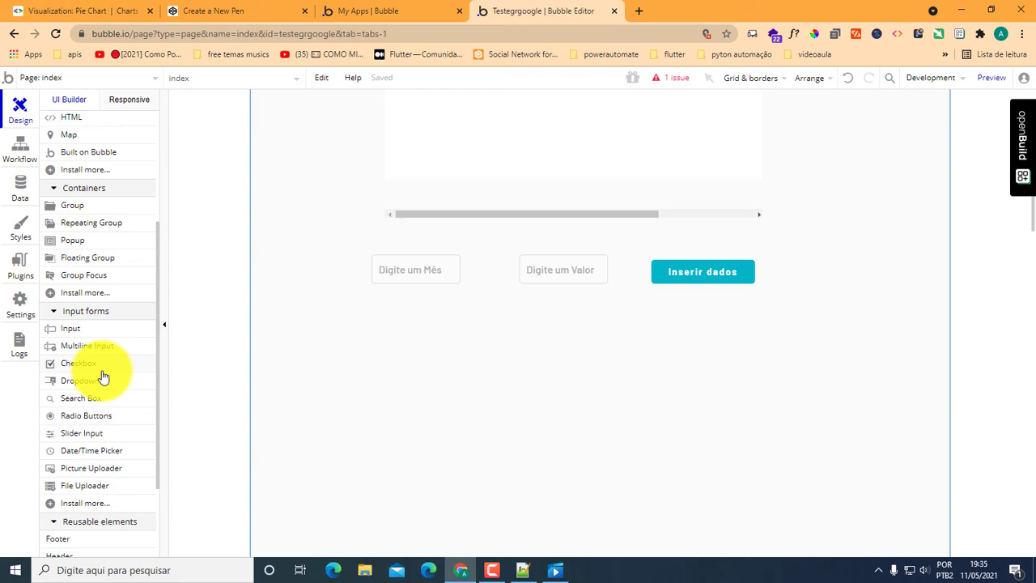
scroll(104, 376, up, 3)
click(74, 248)
click(361, 326)
drag(677, 547, 793, 543)
scroll(777, 421, down, 2)
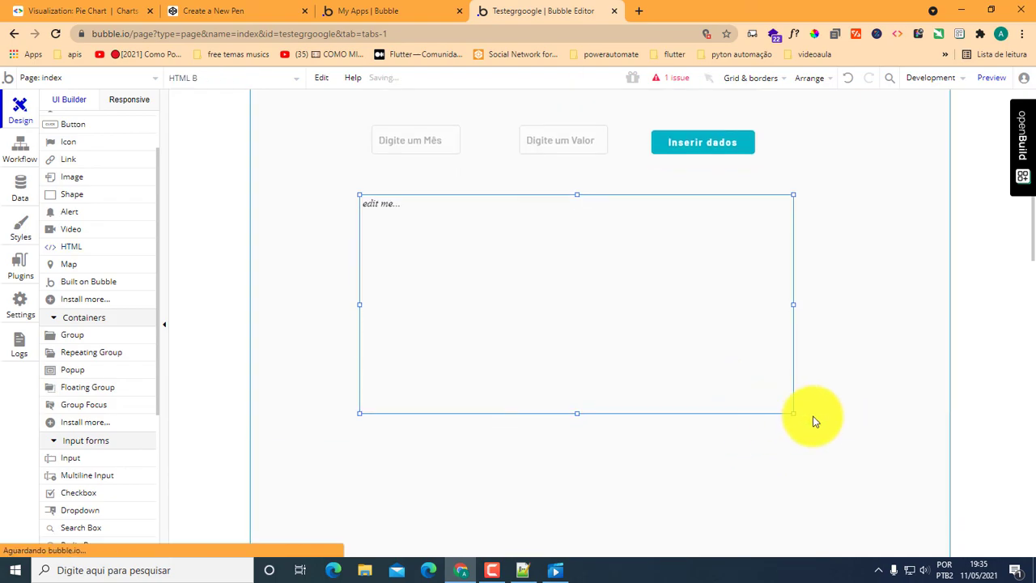
drag(793, 412, 824, 502)
scroll(560, 315, down, 1)
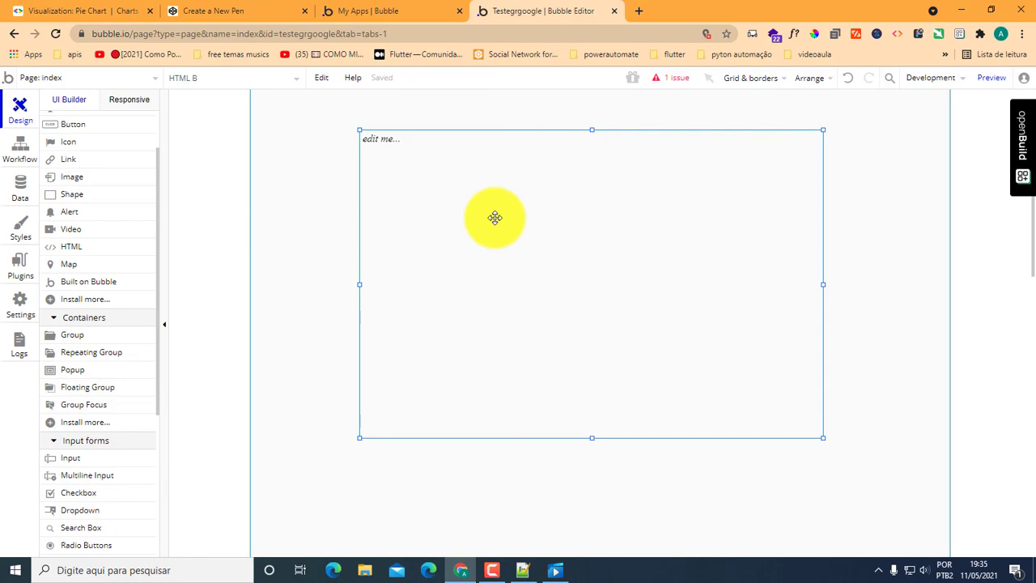
Replace the new HTML element's placeholder content with the copied donut chart code.
double_click(495, 218)
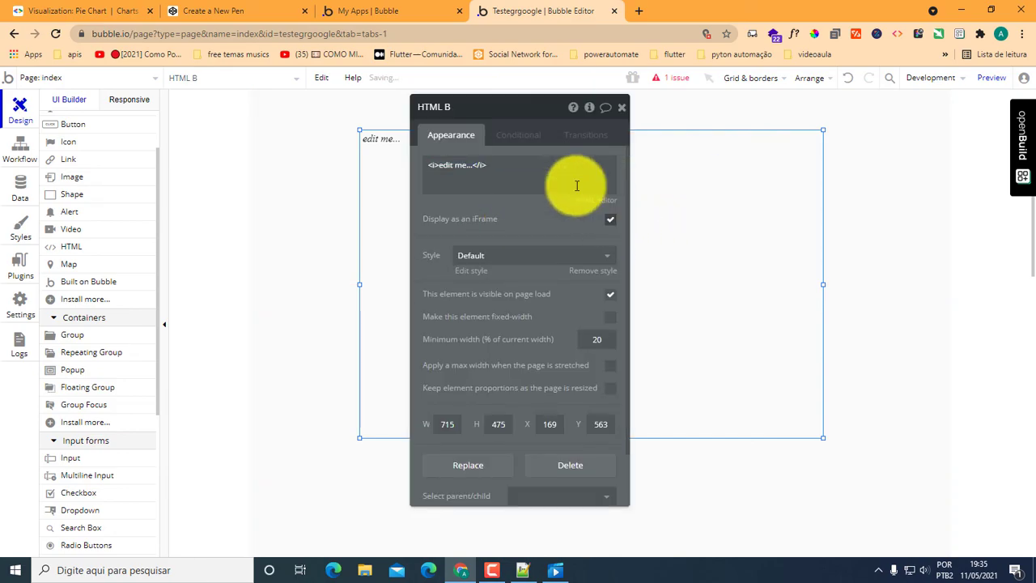
click(428, 162)
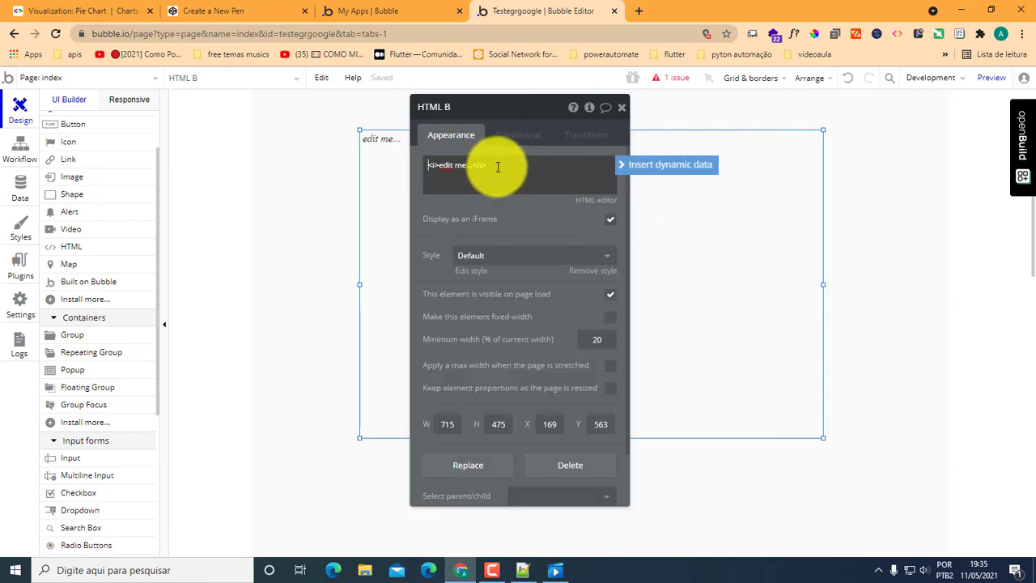
drag(501, 167, 419, 162)
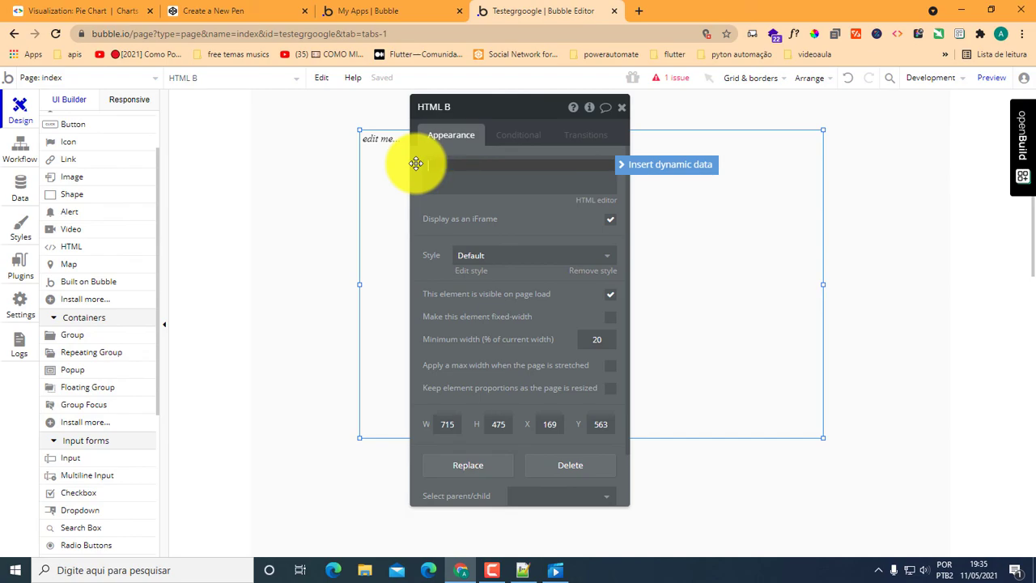
key(ctrl+v)
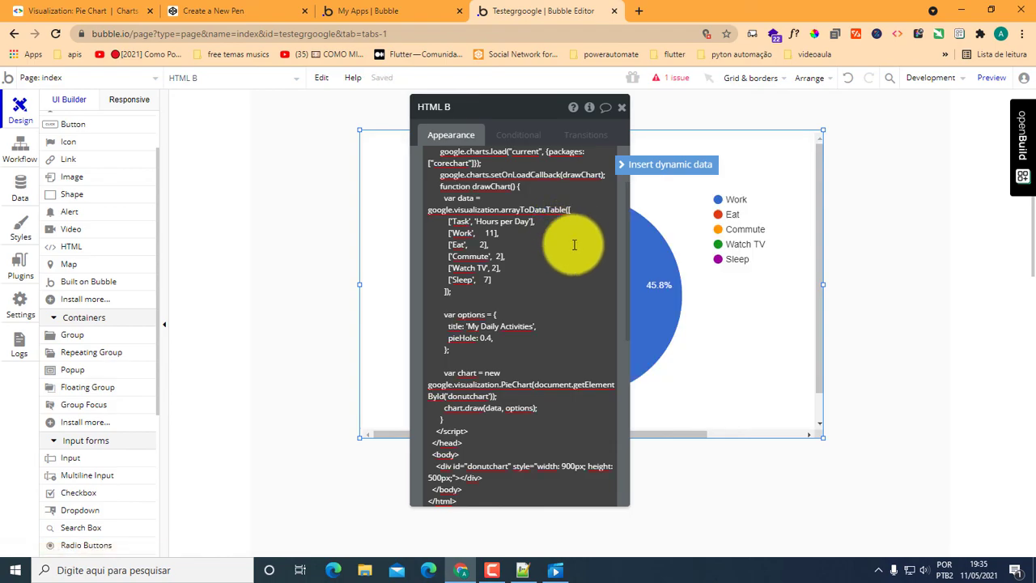
Delete the five sample rows from Work to Sleep in the donut code's data table, keeping the header row.
drag(475, 105, 361, 99)
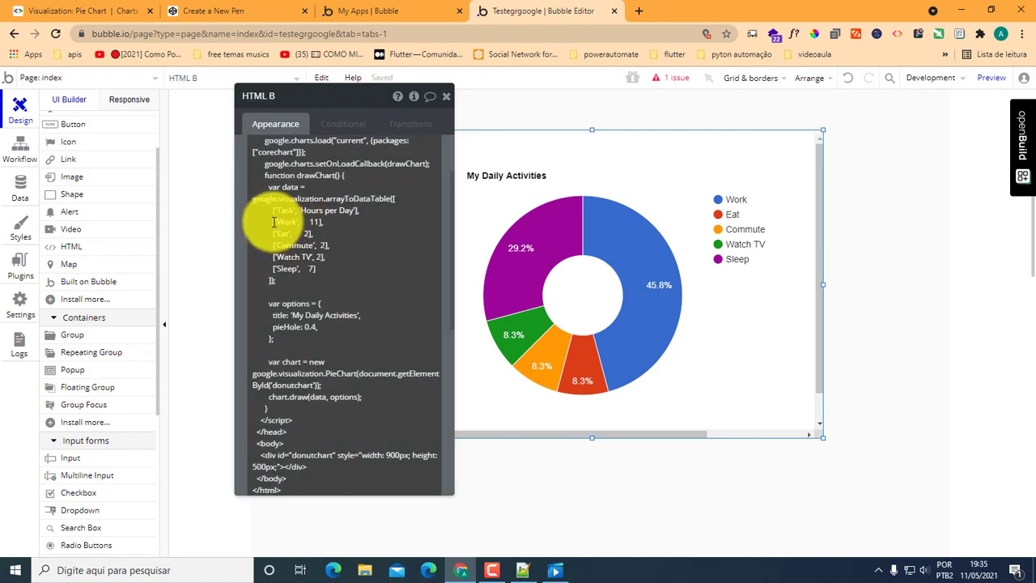
click(275, 222)
mouse_move(274, 222)
mouse_down()
mouse_move(324, 254)
mouse_move(279, 237)
mouse_up()
click(320, 270)
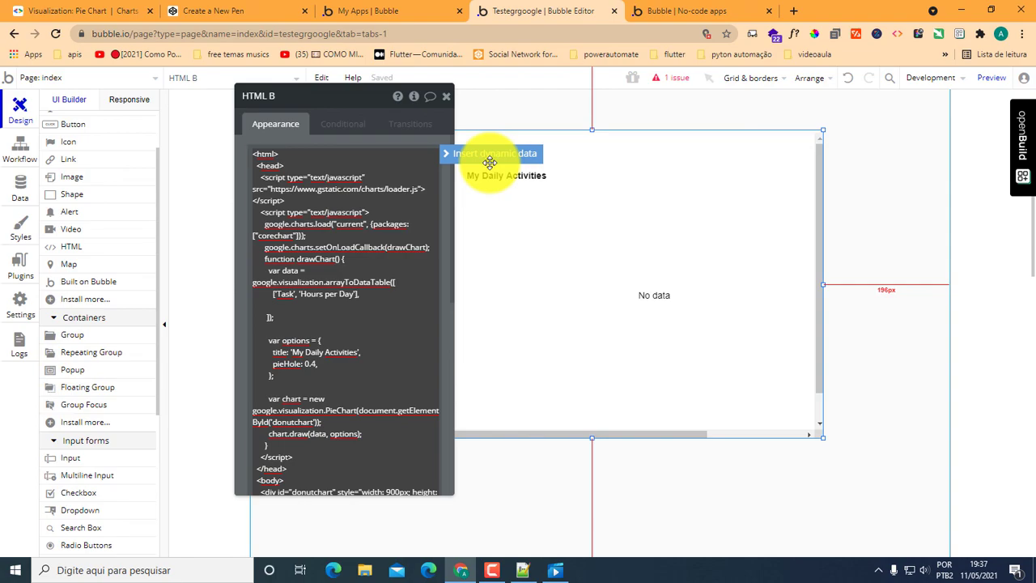
Insert a dynamic search for dadosGr below the header row of the donut code's data table.
click(487, 155)
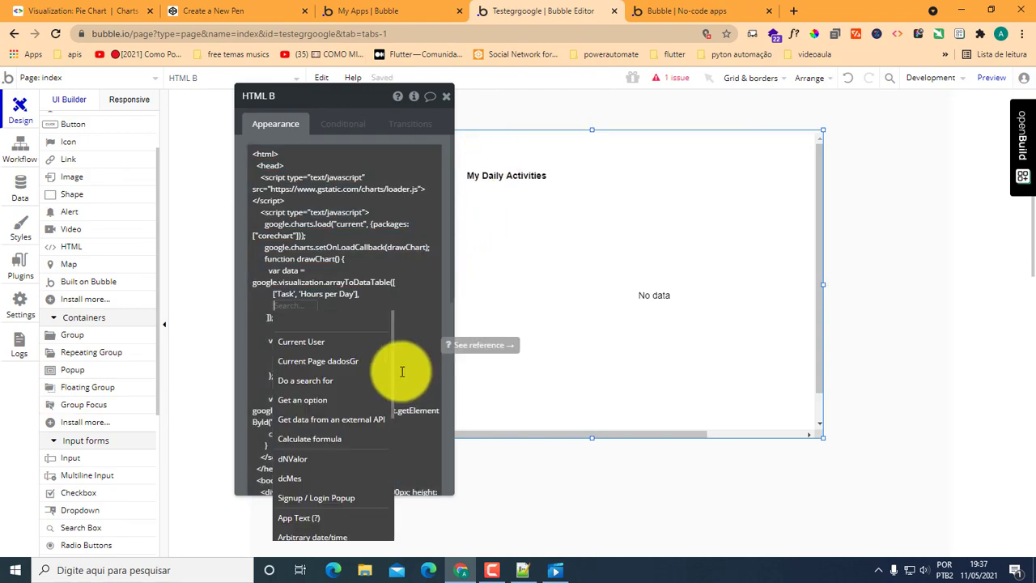
click(324, 380)
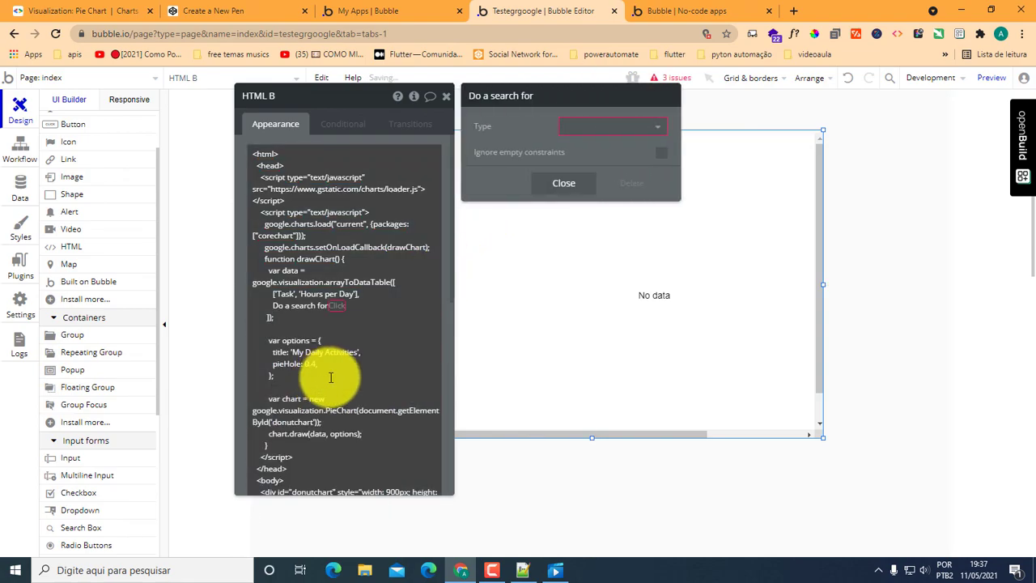
click(656, 127)
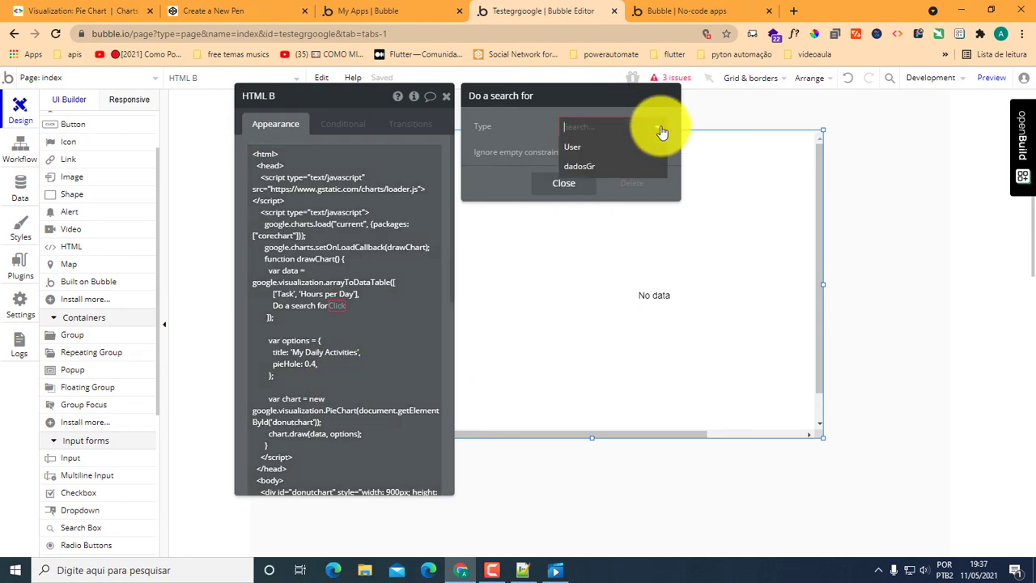
click(608, 165)
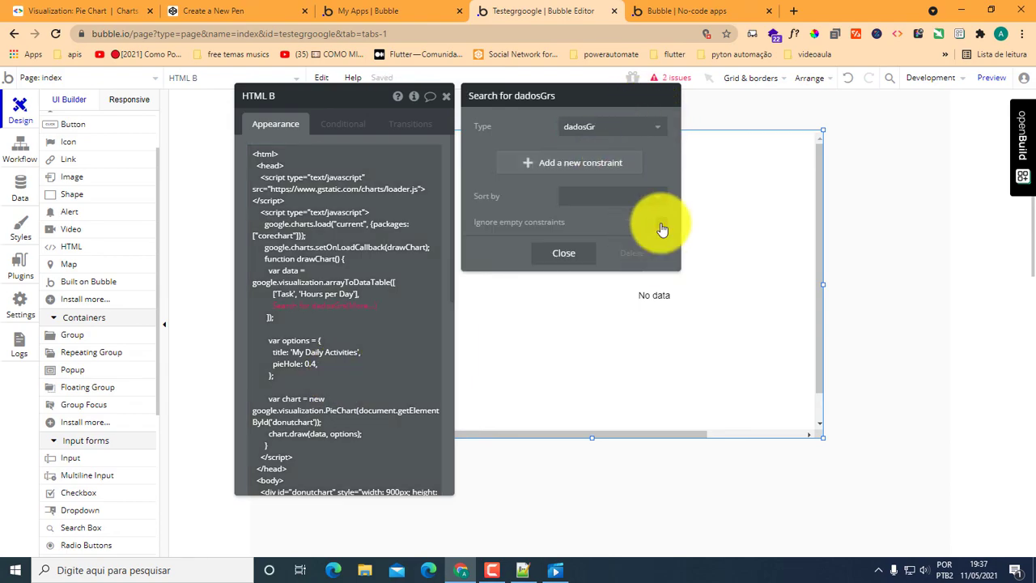
click(571, 163)
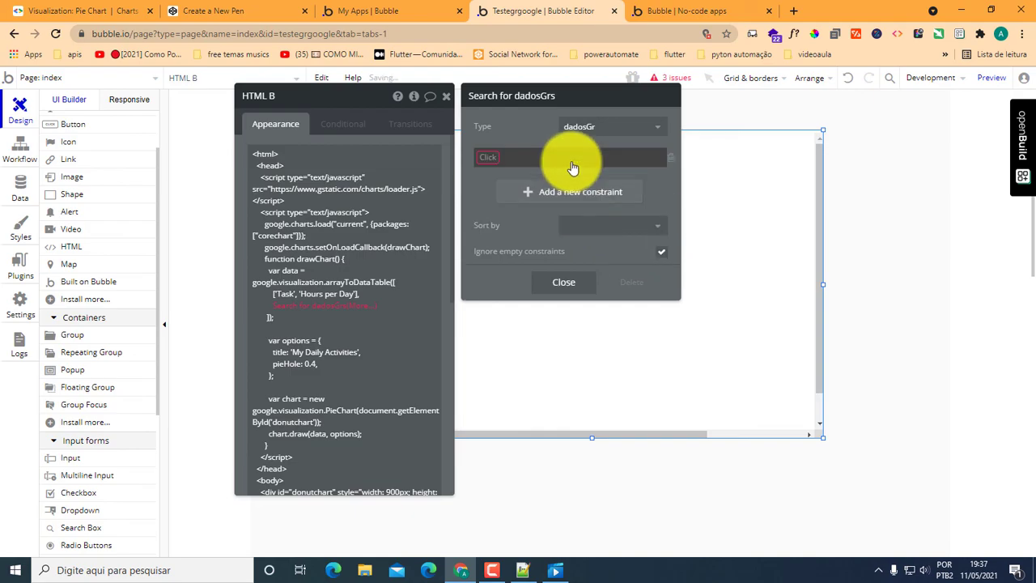
click(494, 158)
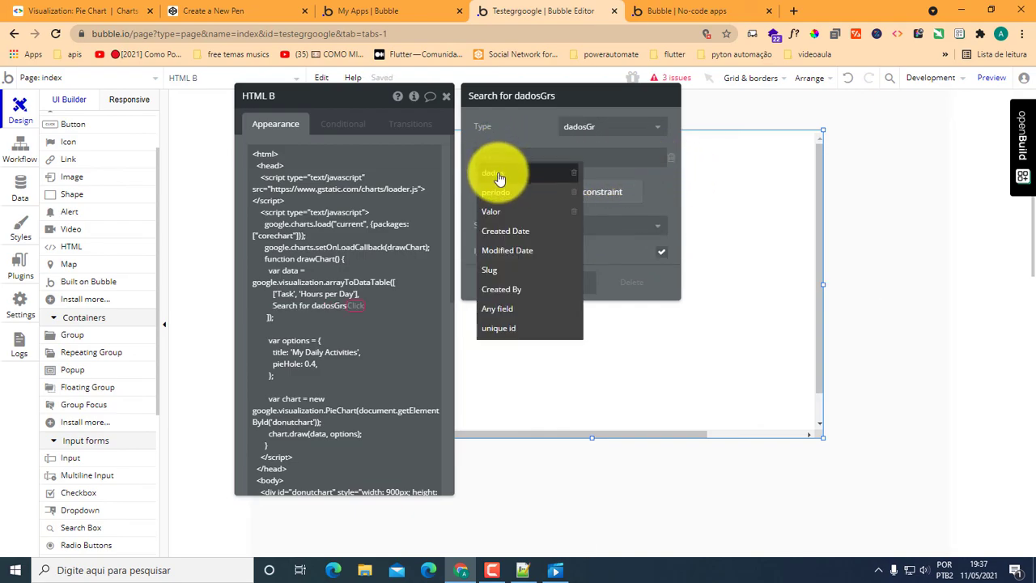
click(676, 157)
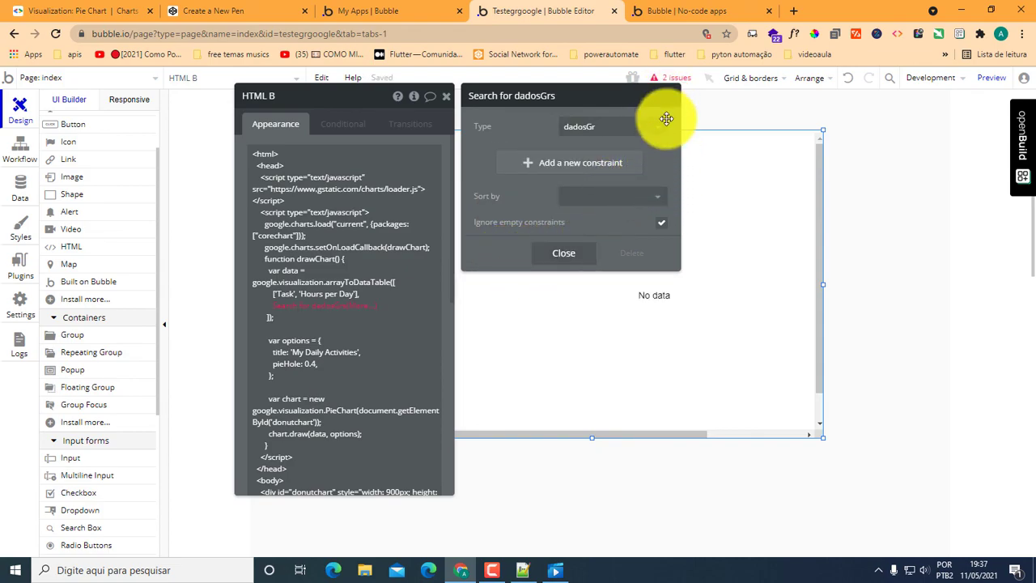
Make the dadosGr search in the donut code return the dados field of its results.
click(360, 309)
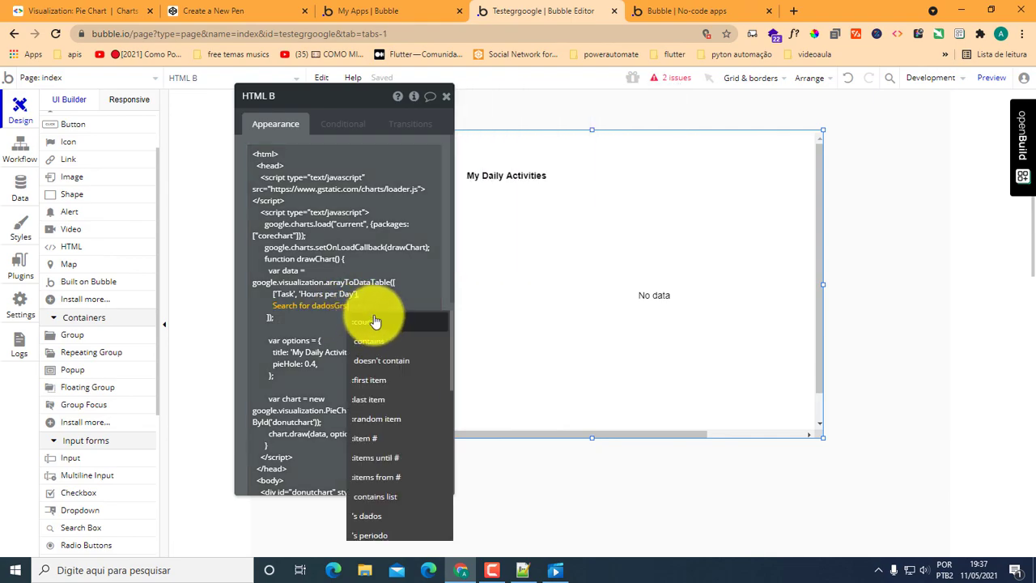
scroll(375, 321, down, 3)
click(383, 393)
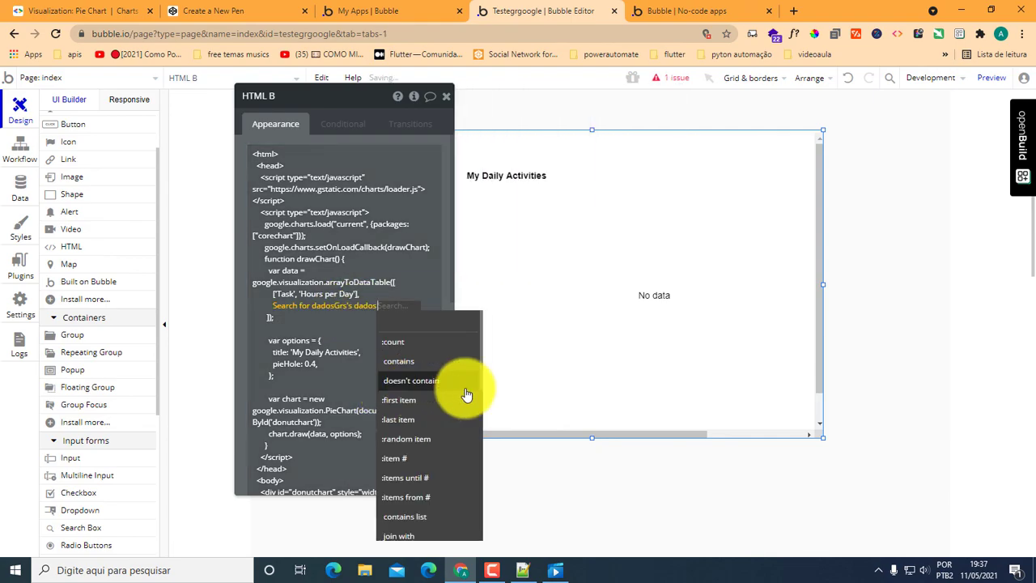
click(415, 285)
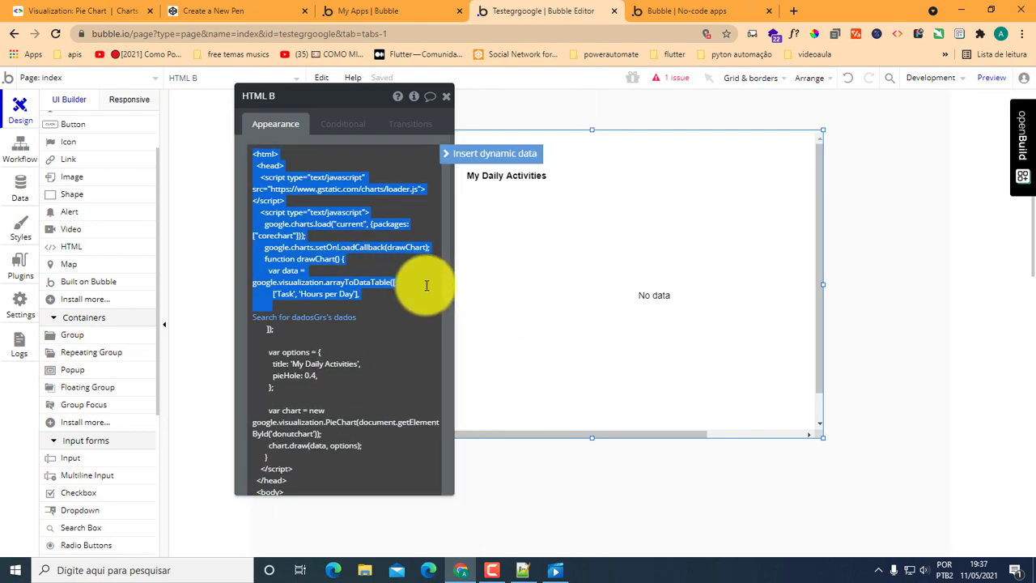
Preview the page and insert a new entry for the month outubro with the value 60000.
click(991, 77)
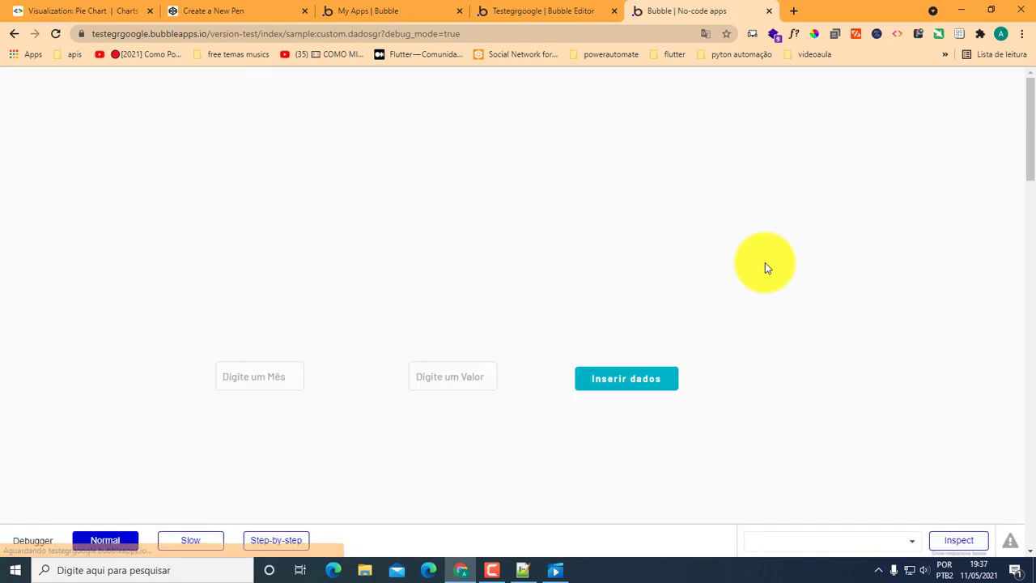
scroll(765, 262, down, 2)
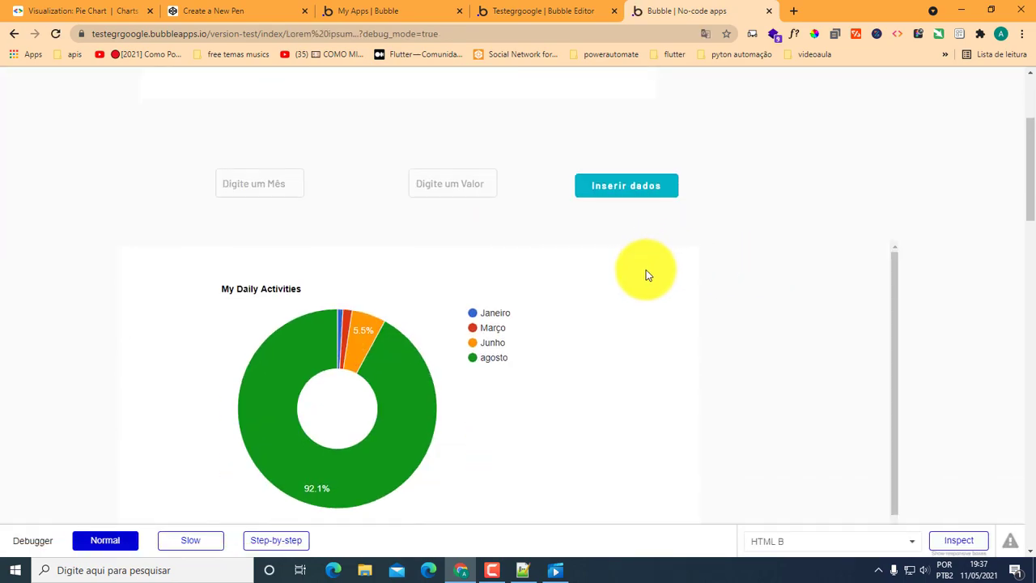
scroll(646, 275, up, 2)
scroll(646, 275, down, 2)
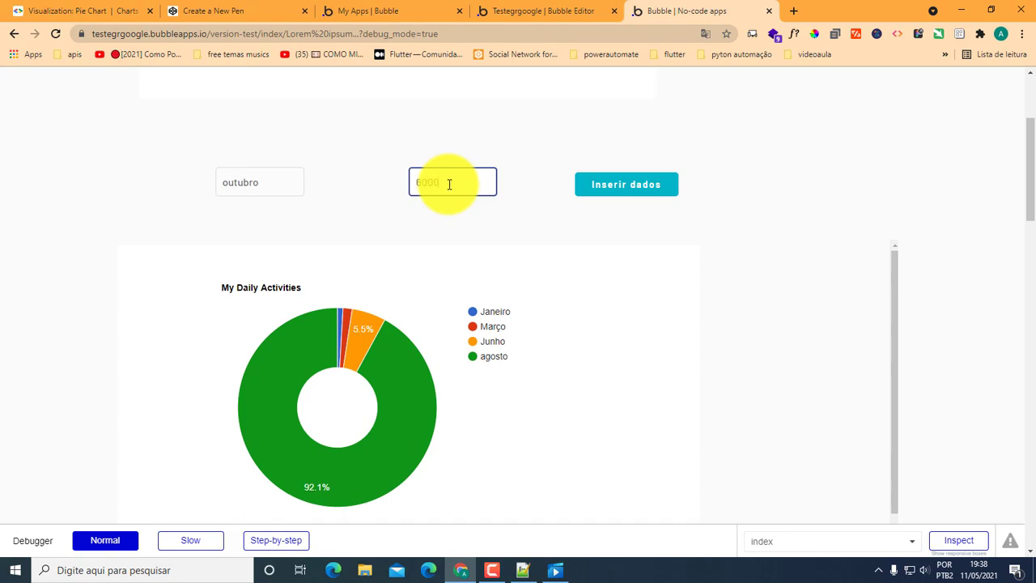
click(615, 198)
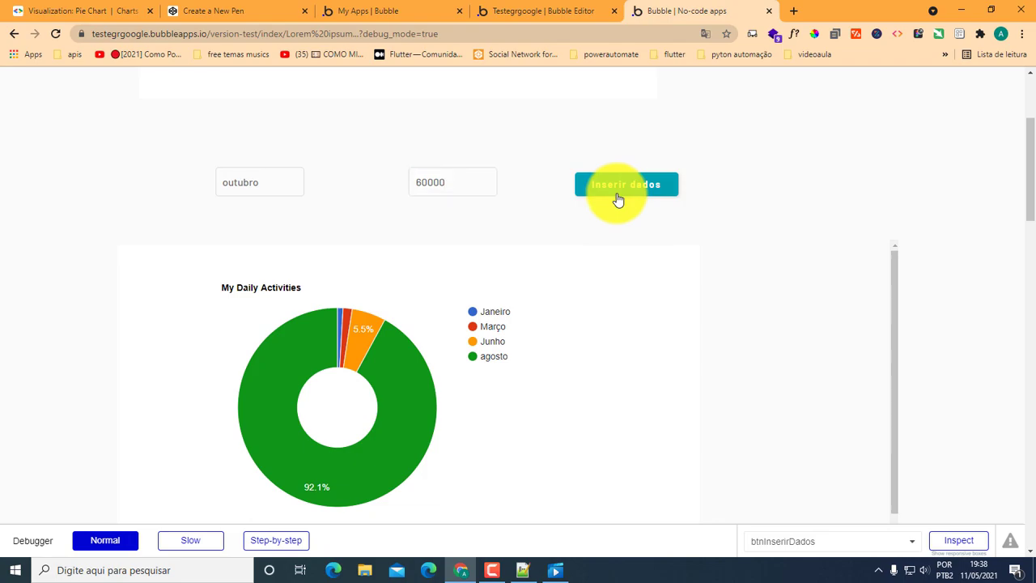
Compare the monthly revenue pie chart with the donut chart, inspecting the donut's agosto and outubro slices.
scroll(599, 481, up, 2)
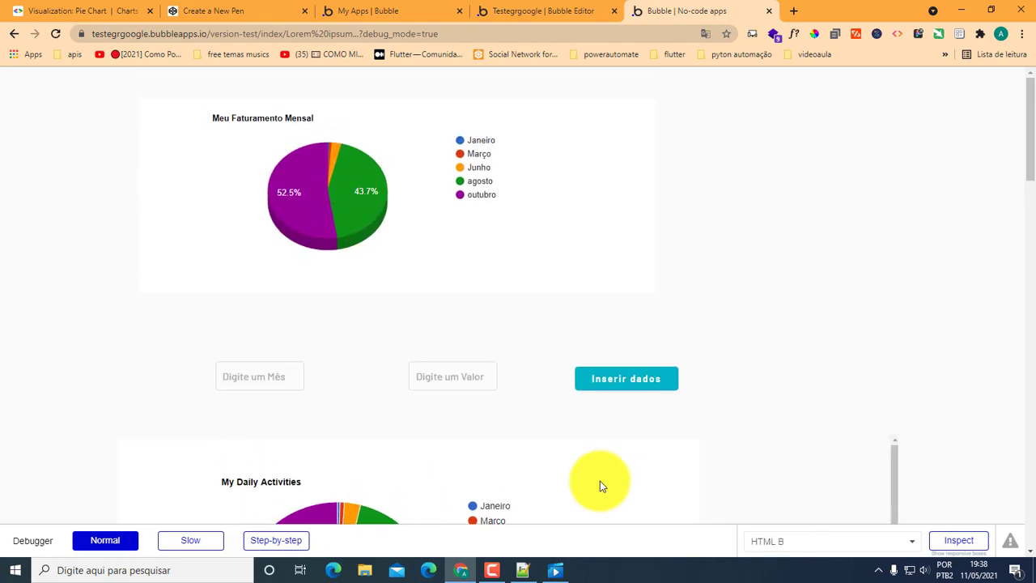
scroll(474, 328, down, 3)
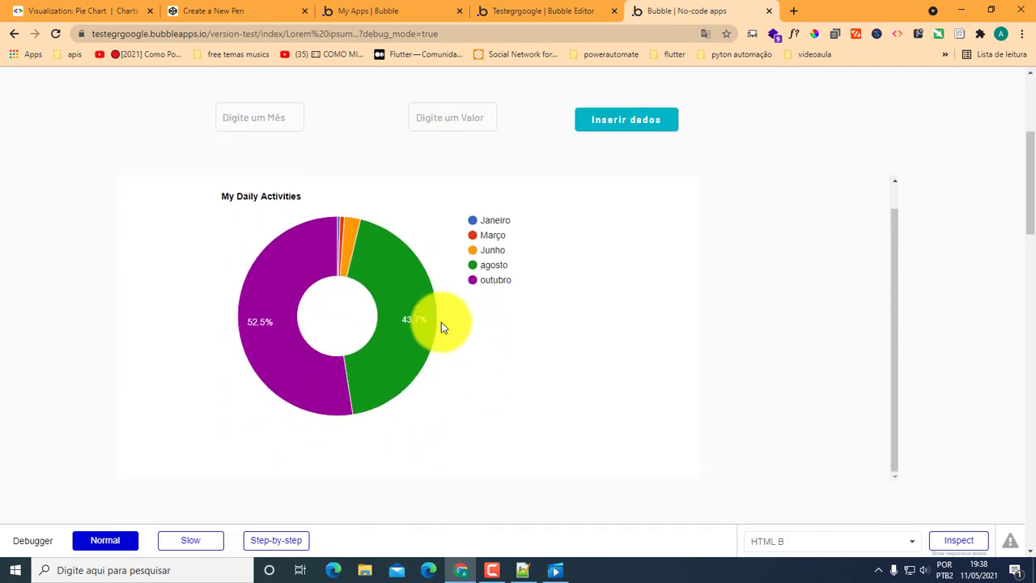
scroll(441, 323, up, 1)
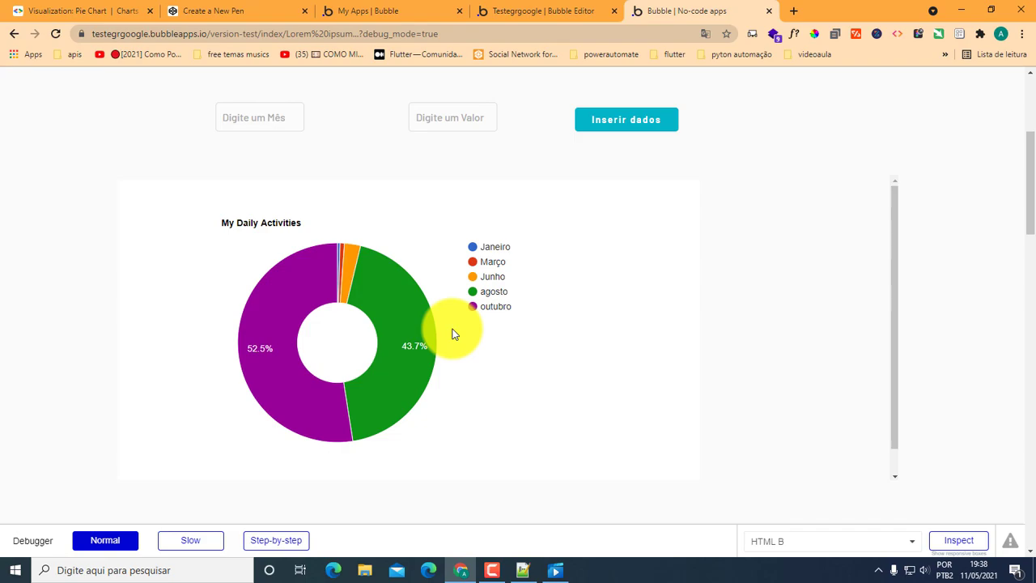
mouse_move(388, 308)
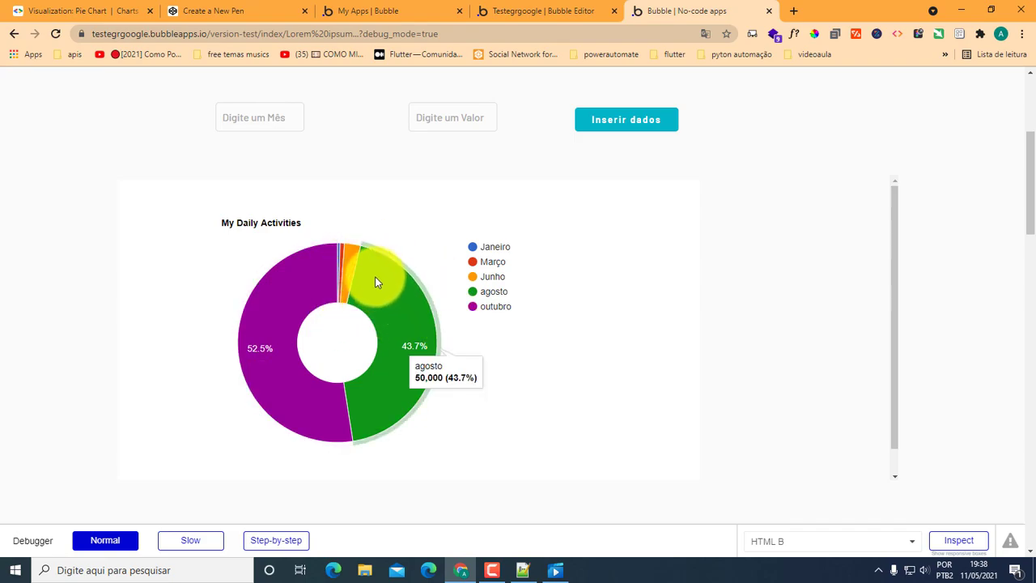
mouse_move(338, 254)
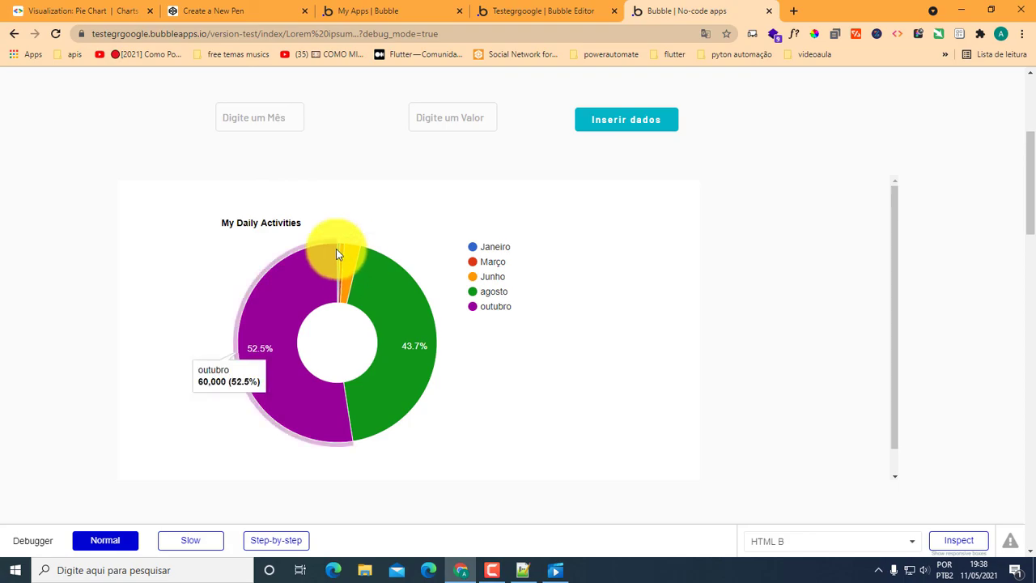